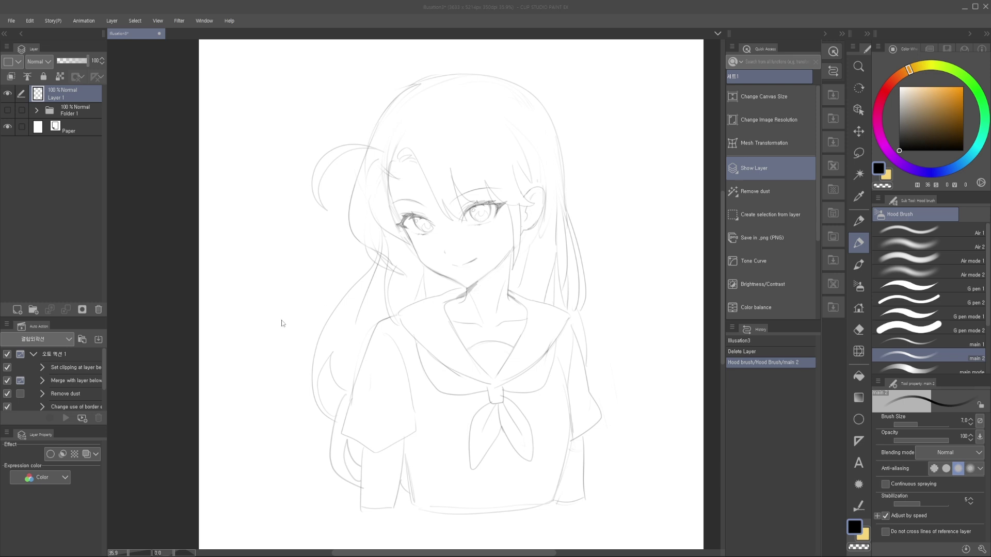
Step: Add a new raster layer above the sketch and enable its border effect
left_click(19, 310)
scroll(407, 223, "up", 3)
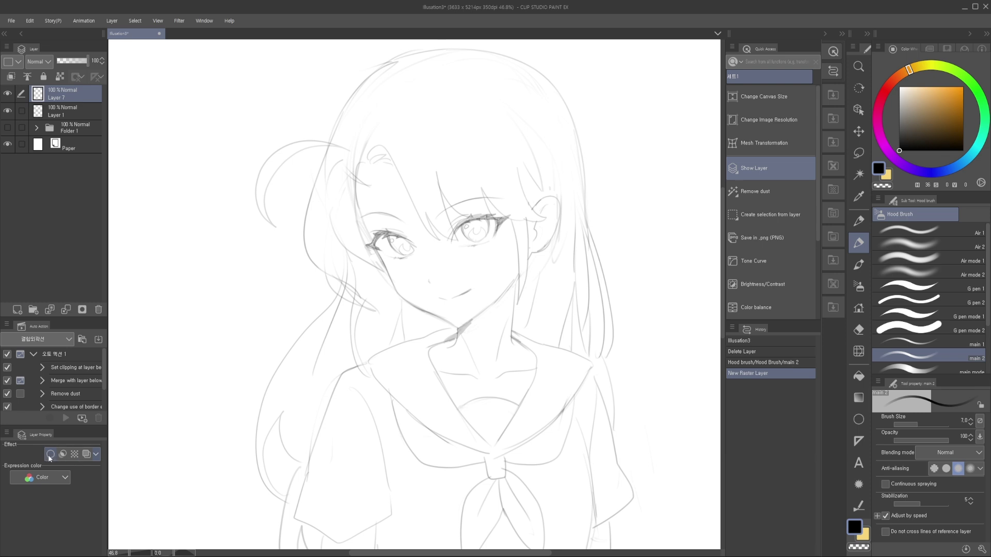
left_click(50, 456)
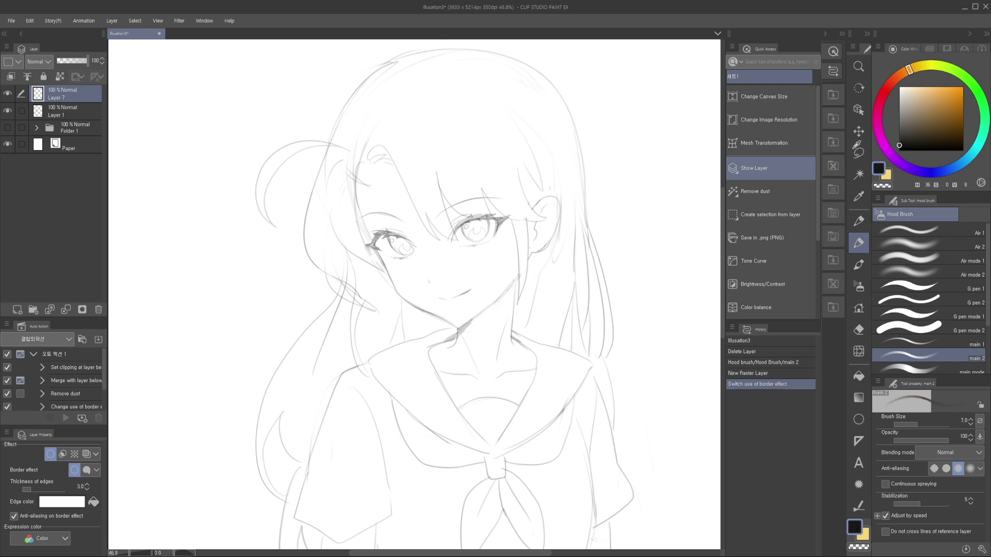
left_click_drag(502, 245, 500, 268)
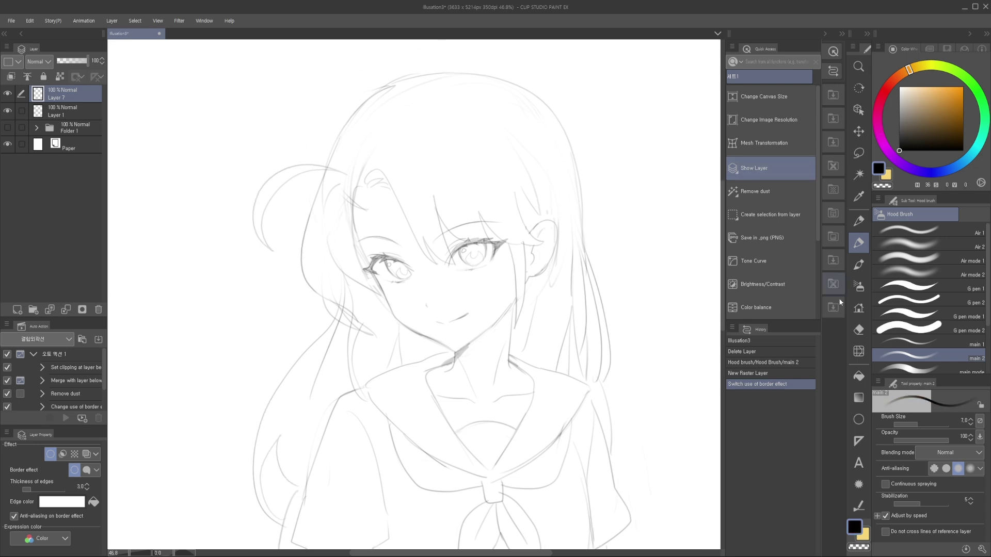
Step: Paint a large solid black round shape over the character's forehead on the new layer with the G pen 2 brush
left_click(911, 304)
mouse_move(433, 255)
left_mouse_down()
mouse_move(456, 238)
mouse_move(468, 183)
mouse_move(455, 238)
mouse_move(453, 182)
left_mouse_up()
scroll(457, 207, "up", 5)
mouse_move(457, 221)
left_mouse_down()
mouse_move(436, 354)
mouse_move(547, 177)
mouse_move(408, 389)
mouse_move(559, 179)
mouse_move(339, 359)
mouse_move(358, 376)
left_mouse_up()
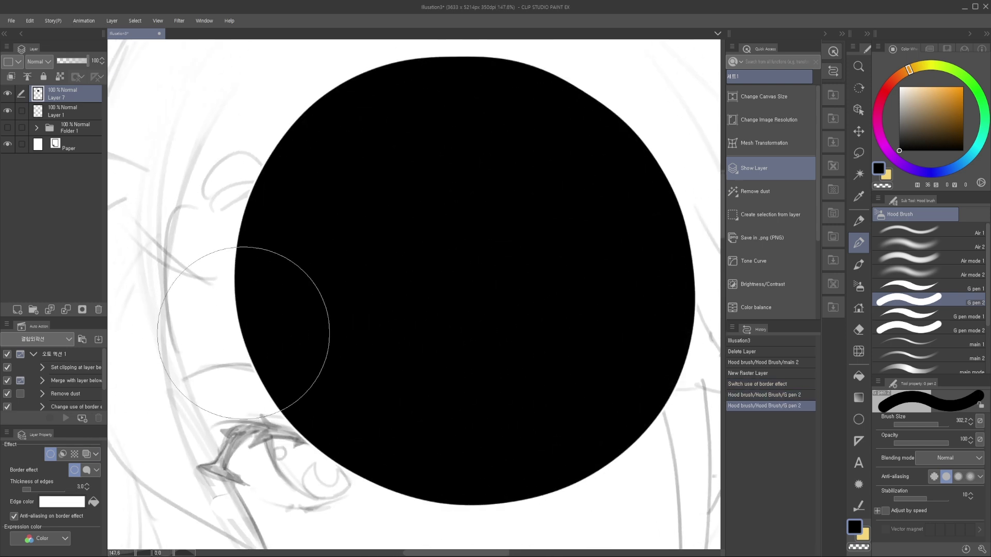
scroll(327, 343, "up", 3)
scroll(316, 359, "down", 3)
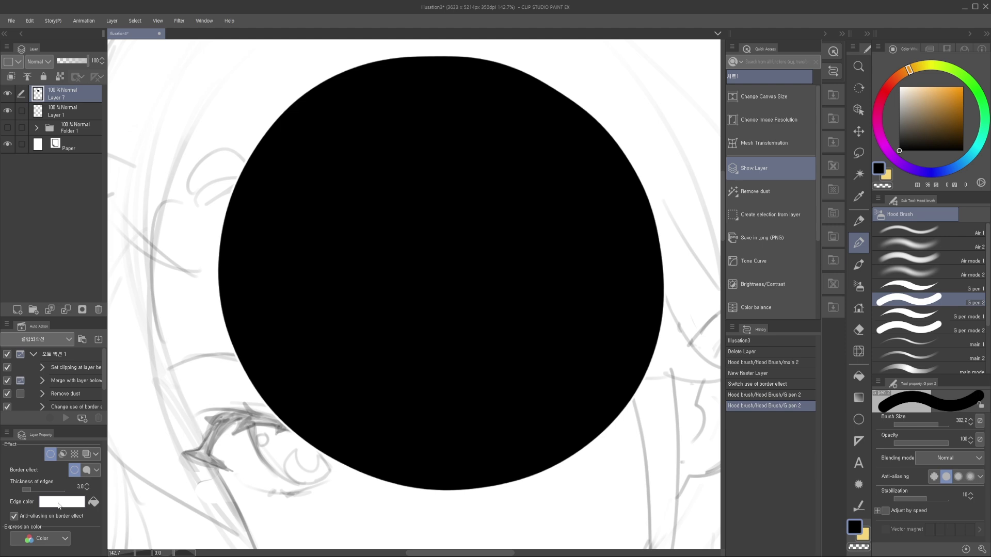
Step: Set the edge color of the layer's border effect to black (000000)
left_click(63, 505)
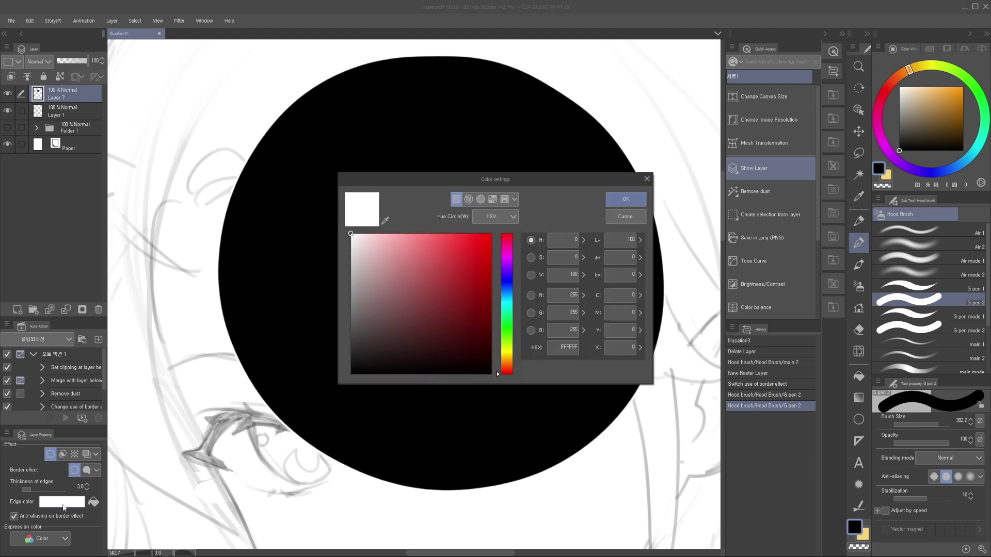
left_click(340, 400)
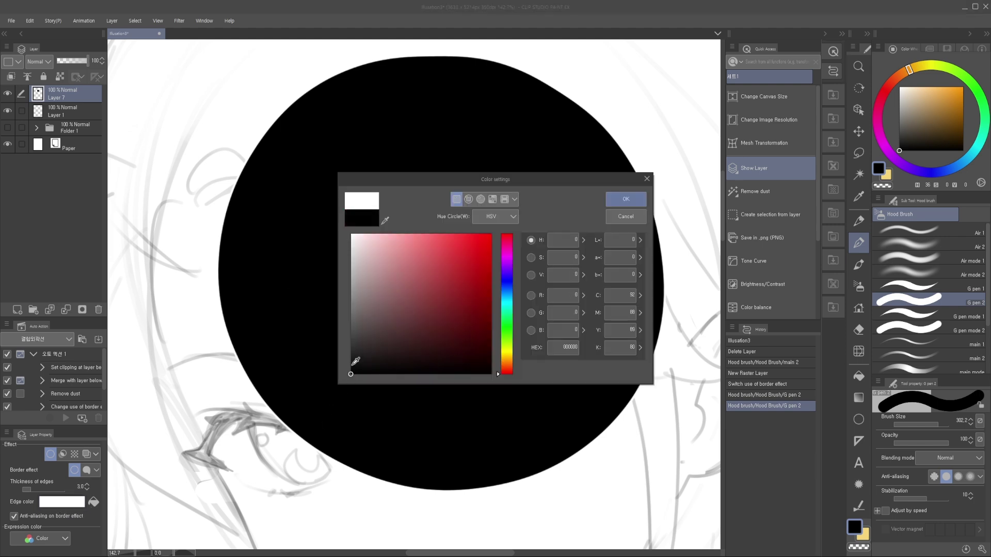
left_click(625, 199)
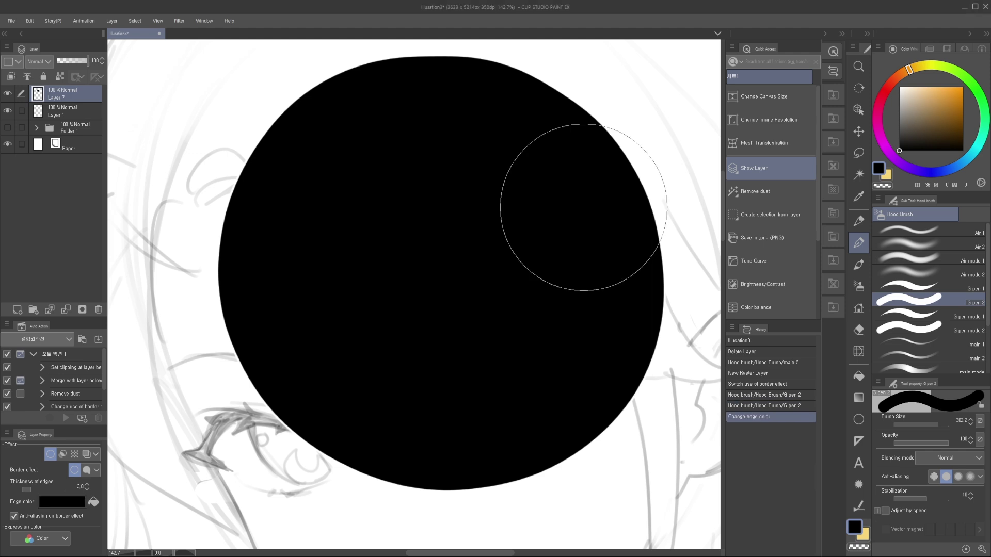
left_click_drag(321, 219, 316, 241)
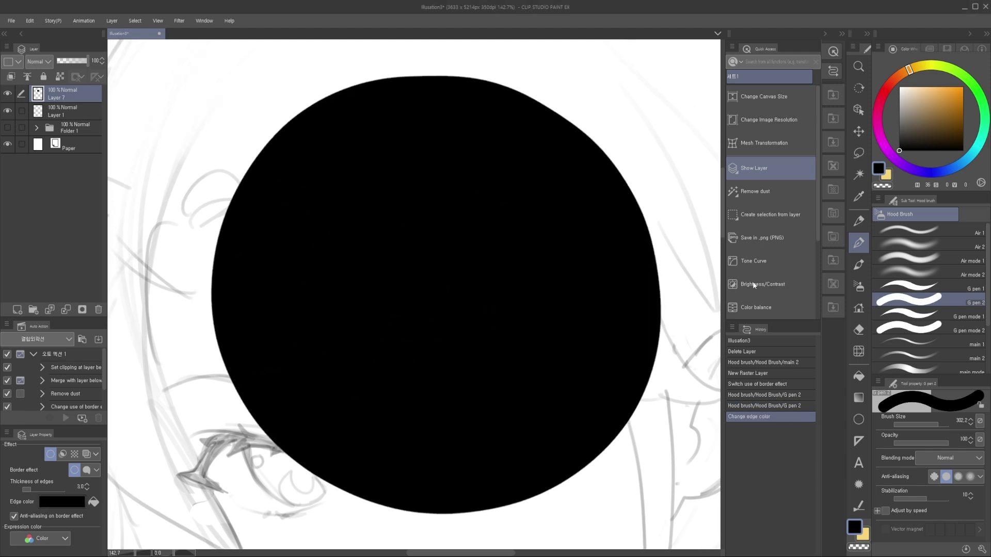
Step: Lock the transparent pixels on the layer and paint the whole round shape white with G pen 2
scroll(819, 240, "down", 2)
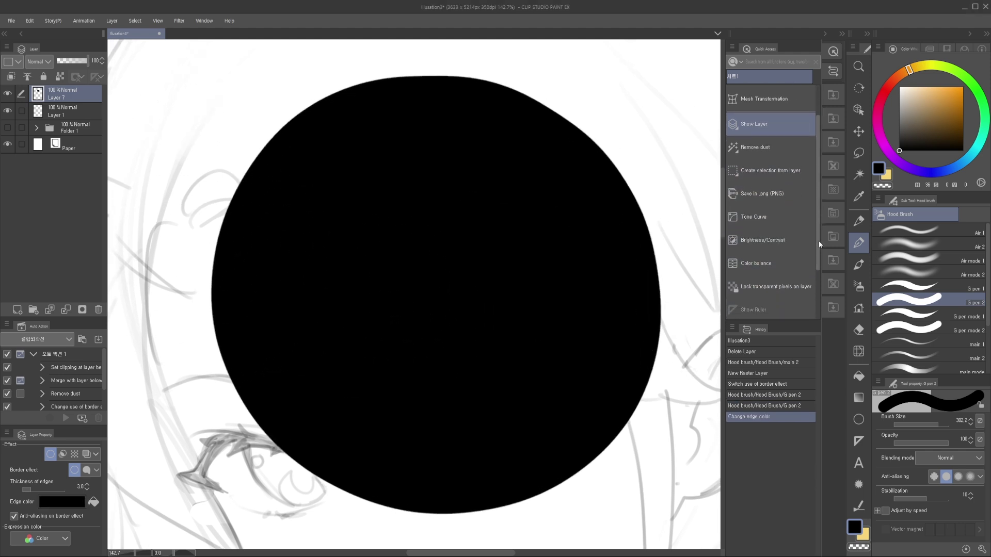
left_click(772, 276)
left_click_drag(932, 118, 899, 86)
left_click_drag(383, 243, 488, 224, "ctrl+alt")
mouse_move(558, 180)
left_mouse_down()
mouse_move(327, 227)
mouse_move(341, 444)
mouse_move(336, 288)
mouse_move(416, 425)
left_mouse_up()
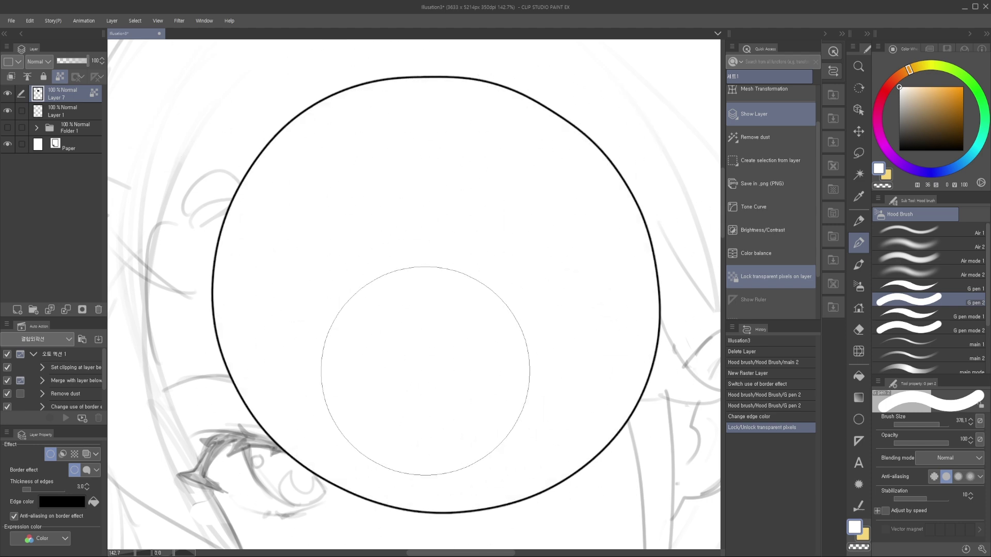
scroll(482, 299, "down", 2)
left_click_drag(565, 245, 344, 239)
scroll(440, 301, "down", 2)
scroll(440, 301, "up", 3)
scroll(443, 299, "down", 1)
left_click_drag(444, 293, 454, 346)
left_click_drag(457, 310, 455, 300, "ctrl")
left_click_drag(337, 308, 336, 295)
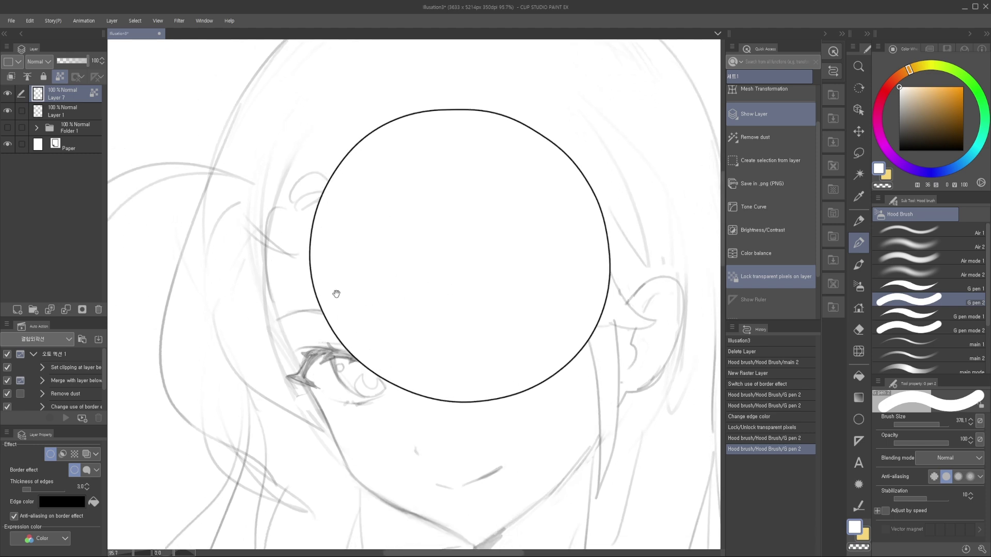
left_click_drag(436, 294, 433, 247)
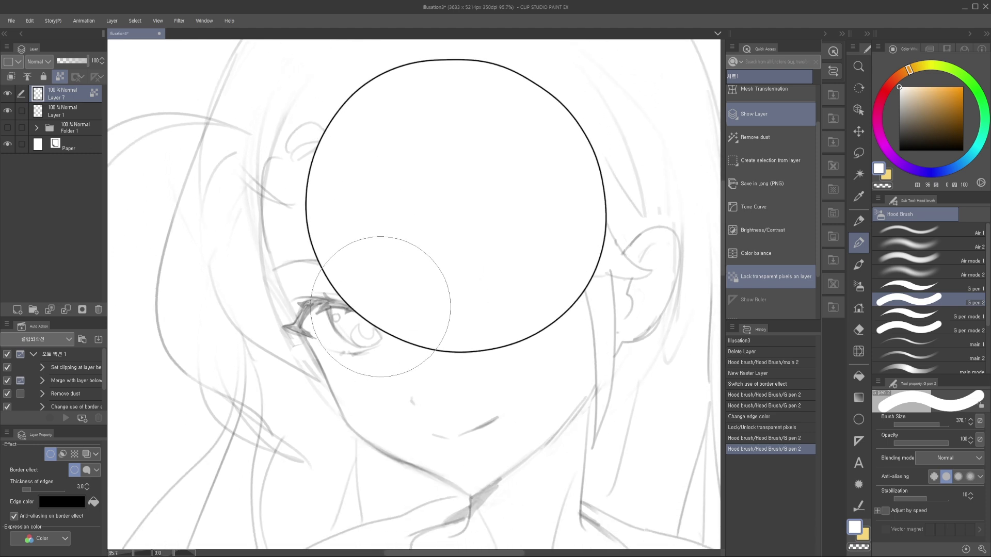
scroll(392, 266, "down", 2)
left_click_drag(393, 259, 401, 282)
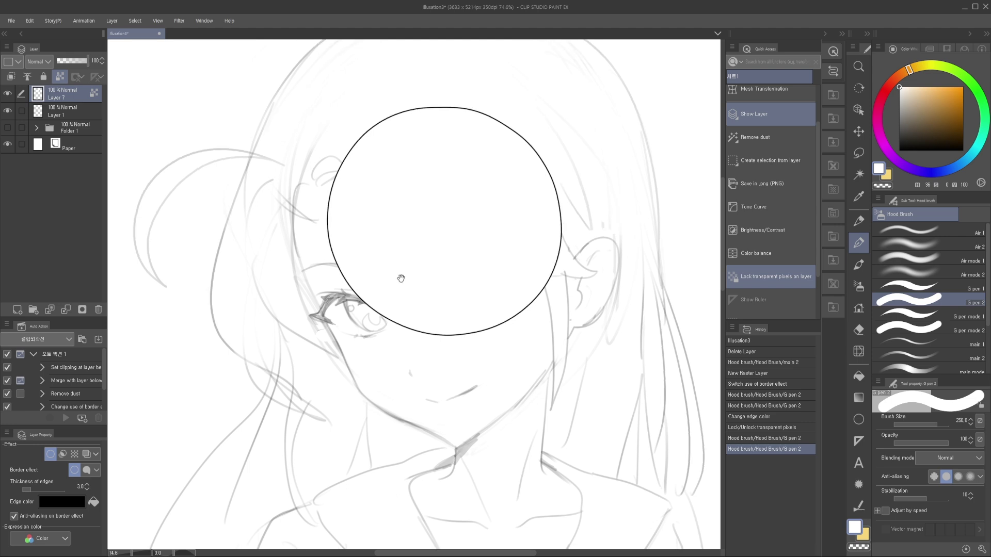
left_click_drag(391, 315, 388, 300)
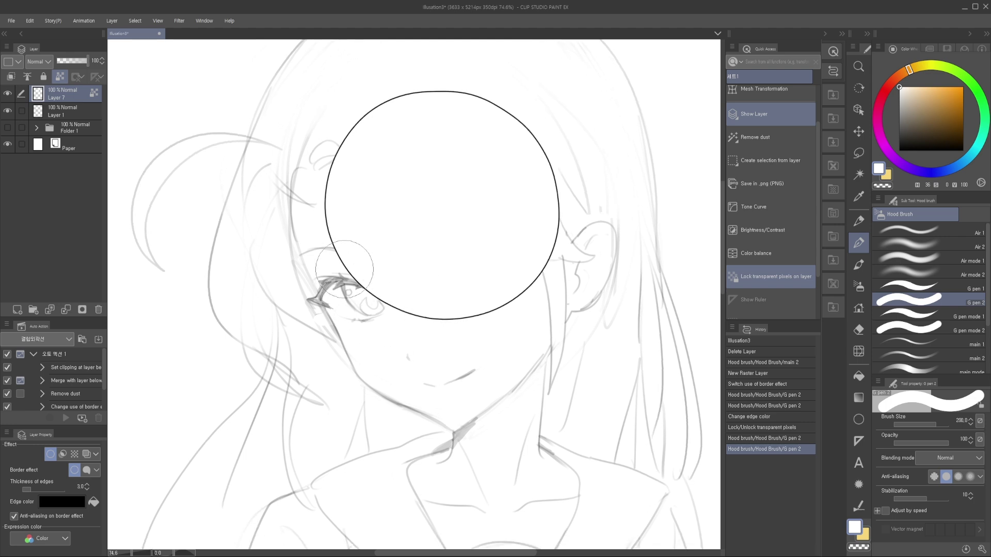
key("bracketleft")
left_click_drag(509, 269, 494, 278)
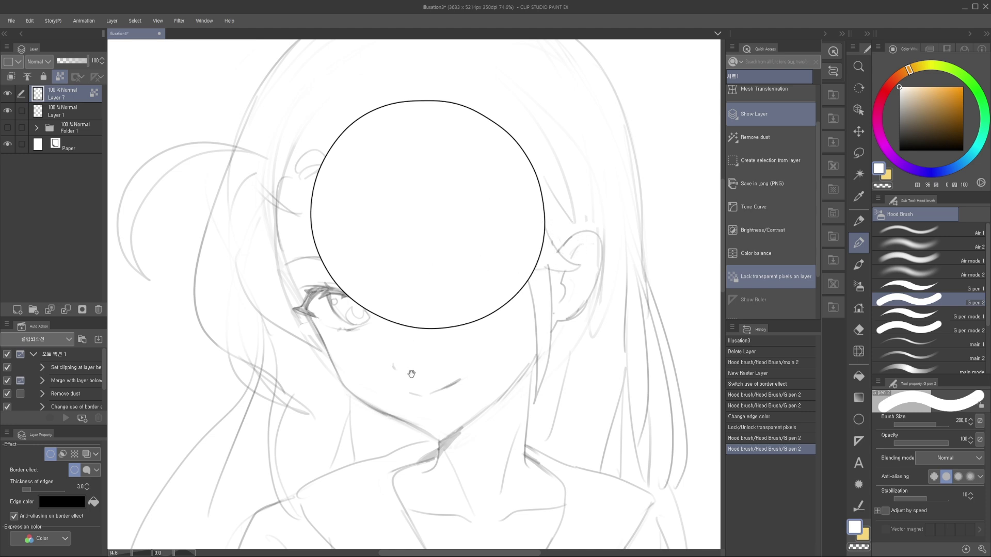
left_click_drag(412, 373, 419, 338)
mouse_move(328, 287)
left_mouse_down()
mouse_move(355, 296)
mouse_move(356, 311)
left_mouse_up()
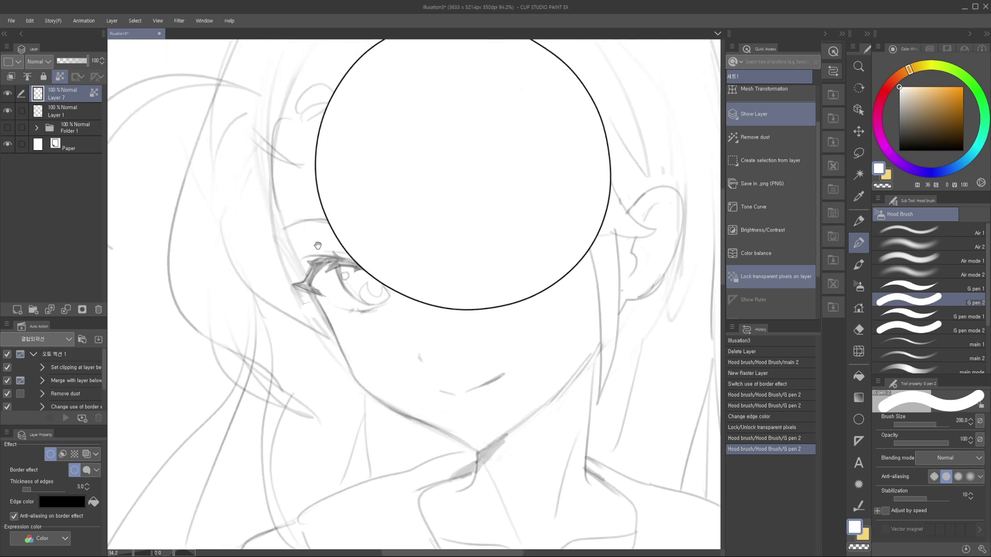
left_click_drag(321, 249, 332, 282)
left_click_drag(384, 244, 374, 278)
scroll(410, 276, "down", 3)
Step: Erase the entire white outlined shape from the layer with a large hard-edged vector eraser
key("e")
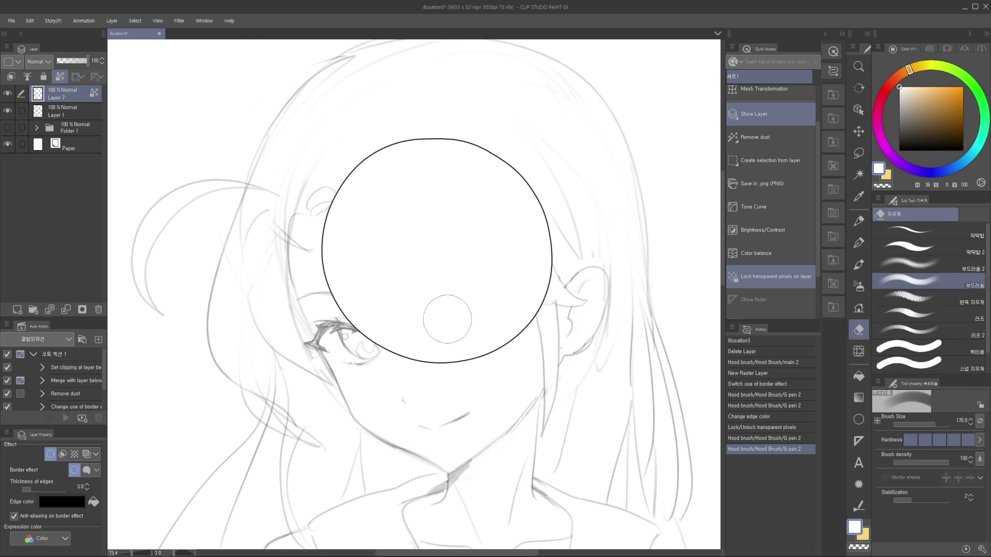
left_click(908, 351)
left_click_drag(417, 300, 508, 243, "ctrl+alt")
mouse_move(508, 243)
left_mouse_down()
mouse_move(518, 317)
mouse_move(372, 221)
mouse_move(482, 199)
mouse_move(395, 335)
left_mouse_up()
left_click_drag(208, 215, 208, 200)
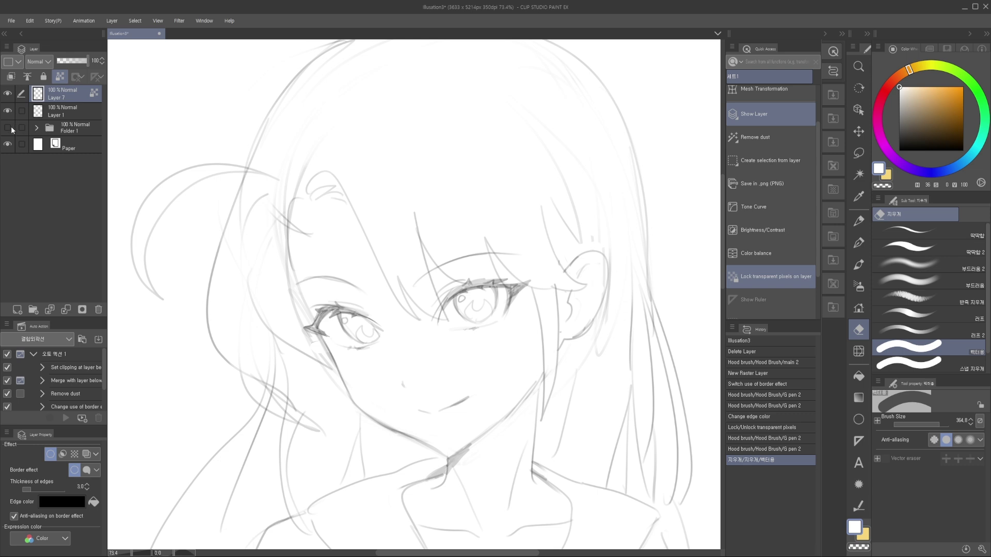
Step: Show Folder 1 in place of Layer 7 and Layer 1, and select the skin layer of the illustration
left_click_drag(8, 94, 11, 110)
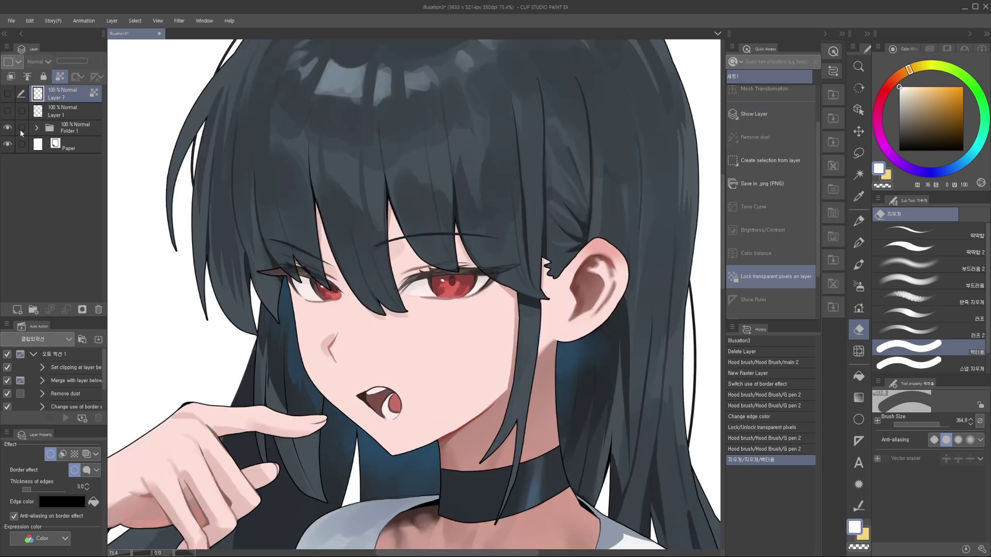
left_click_drag(351, 206, 419, 190)
scroll(417, 237, "down", 1)
left_click(421, 308, "ctrl+shift")
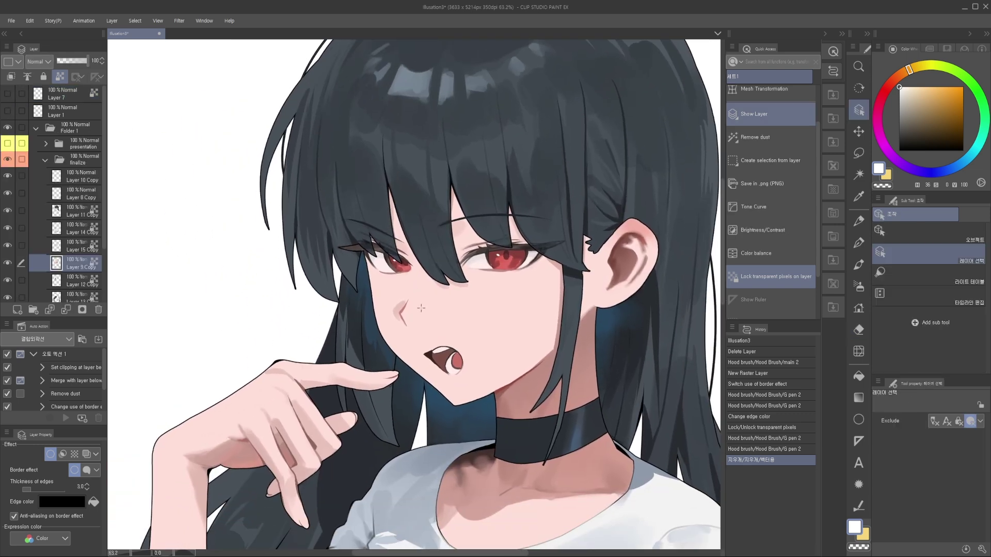
left_click_drag(427, 268, 426, 237)
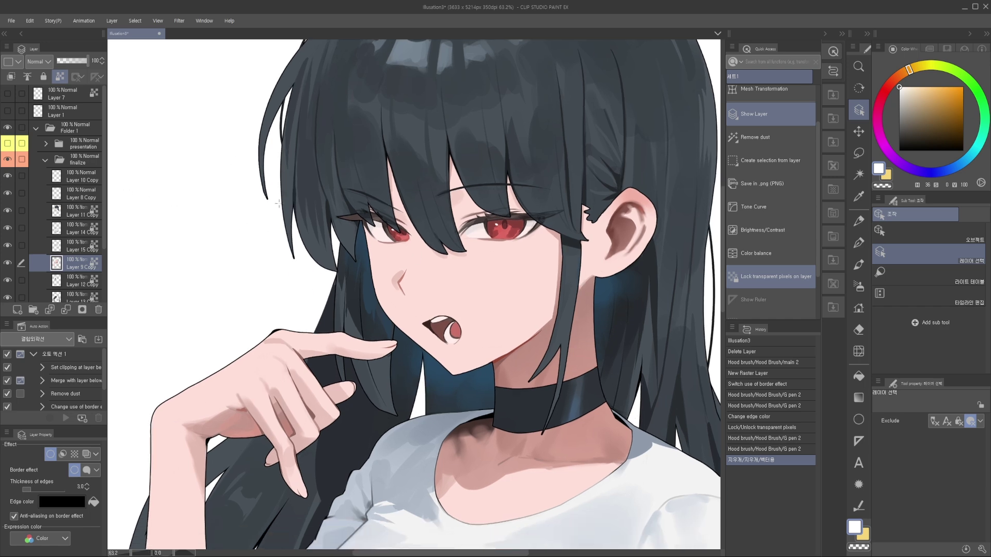
Step: Collapse and hide the finalize folder, and show the presentation folder instead
left_click(70, 160)
left_click(45, 160)
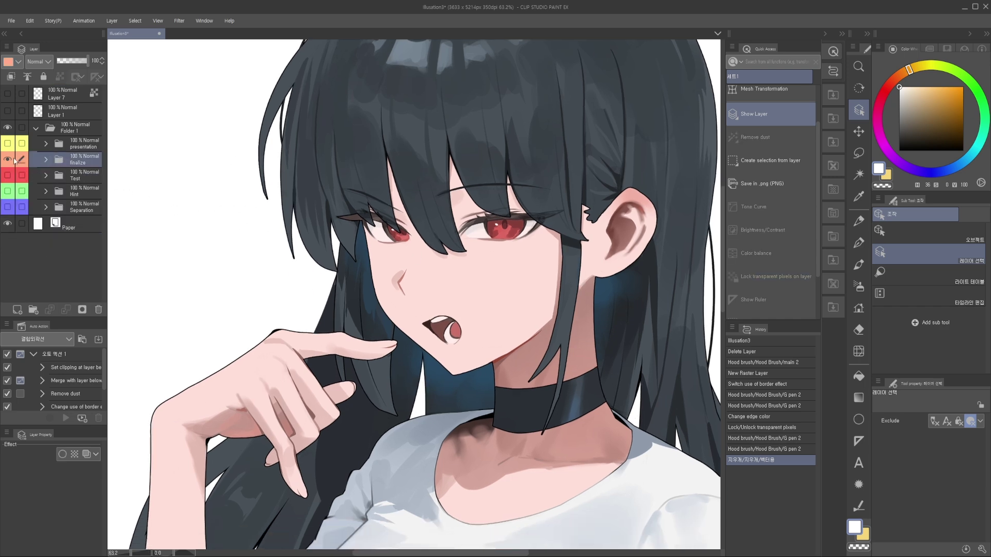
left_click(7, 161)
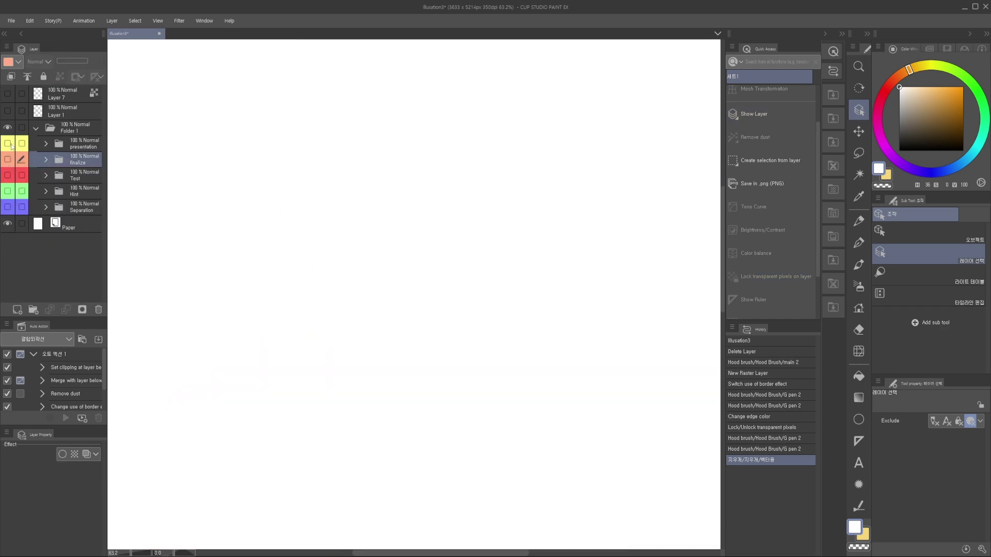
left_click(64, 147)
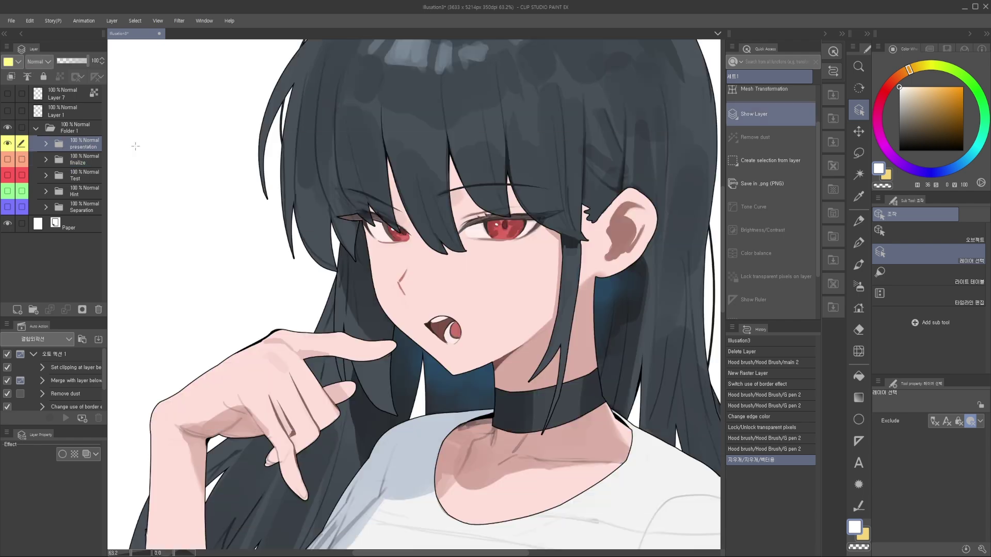
Step: Select the skin layer and switch its border effect off and on twice to compare the outlines around the face and hand
scroll(411, 229, "up", 5)
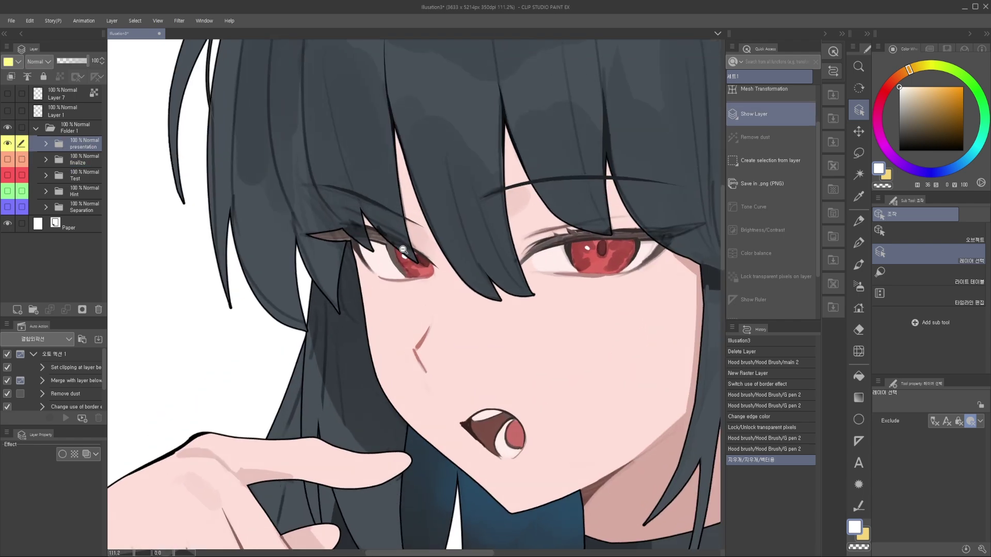
scroll(399, 251, "down", 4)
left_click_drag(387, 283, 394, 248)
scroll(396, 289, "down", 1)
left_click_drag(400, 331, 401, 232)
scroll(401, 232, "up", 2)
left_click(310, 289)
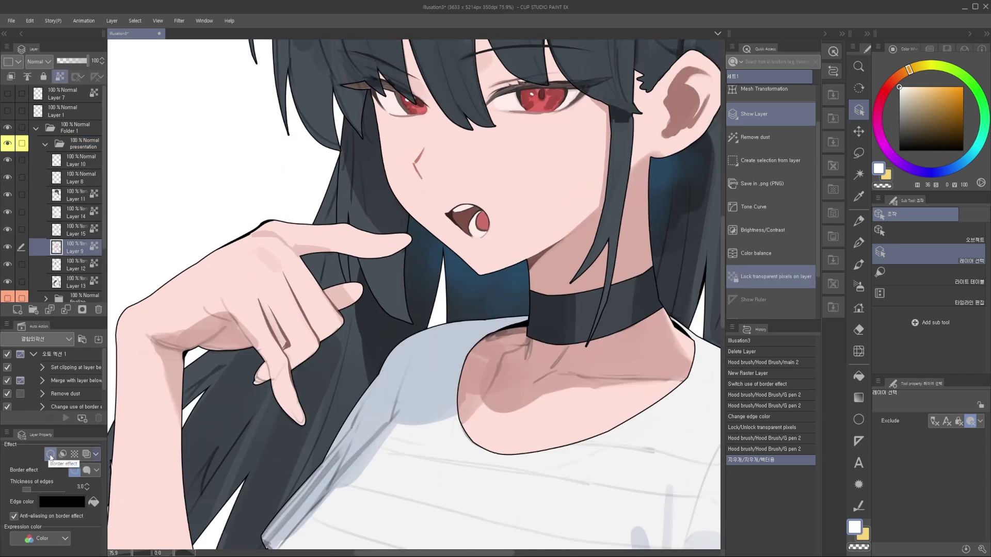
left_click(50, 455)
left_click(50, 455)
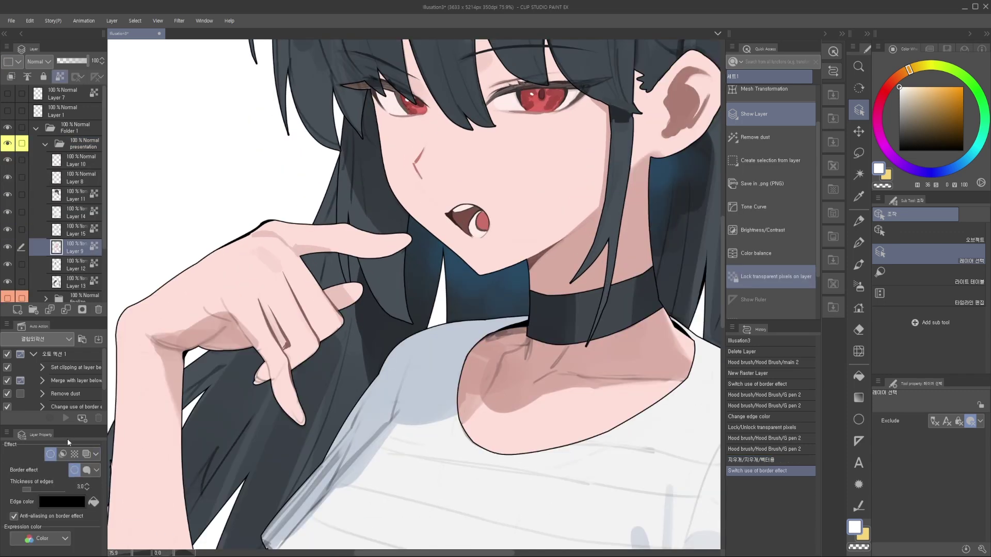
left_click(51, 455)
left_click(54, 457)
Step: Compare the arm with and without its outline by switching the skin layer's border effect off and on again
left_click_drag(232, 358, 286, 304)
left_click_drag(190, 421, 227, 295)
left_click_drag(185, 355, 210, 336)
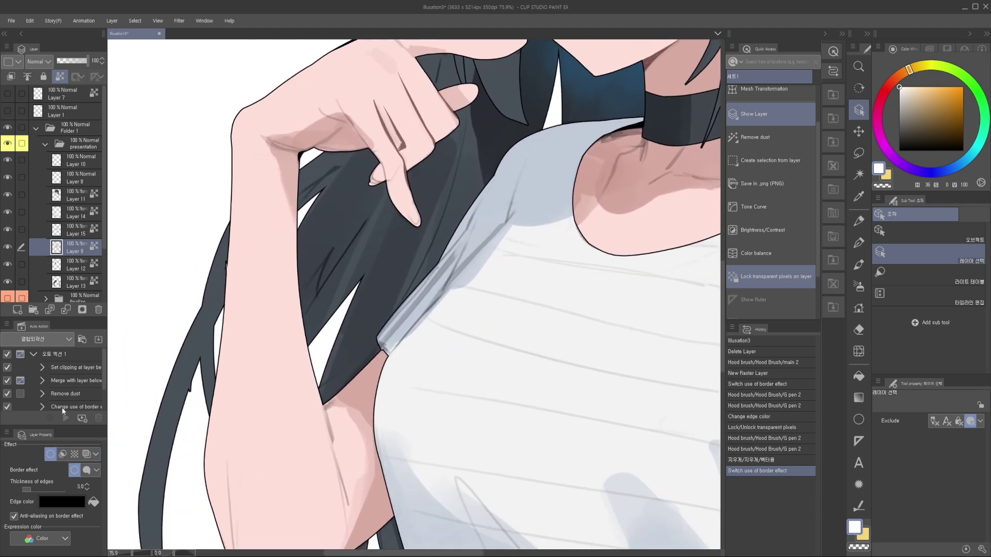
left_click(54, 452)
left_click(55, 457)
Step: Select the front hair layer and switch its border effect off and on to compare the hair outlines
left_click_drag(305, 312, 242, 465)
scroll(361, 336, "down", 2)
left_click_drag(423, 209, 407, 301)
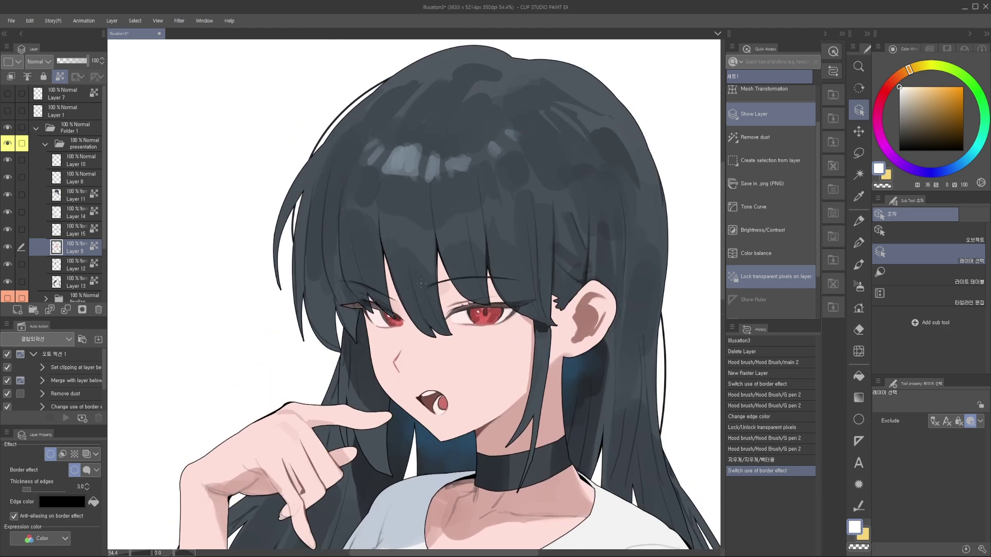
left_click(408, 300)
scroll(407, 300, "up", 3)
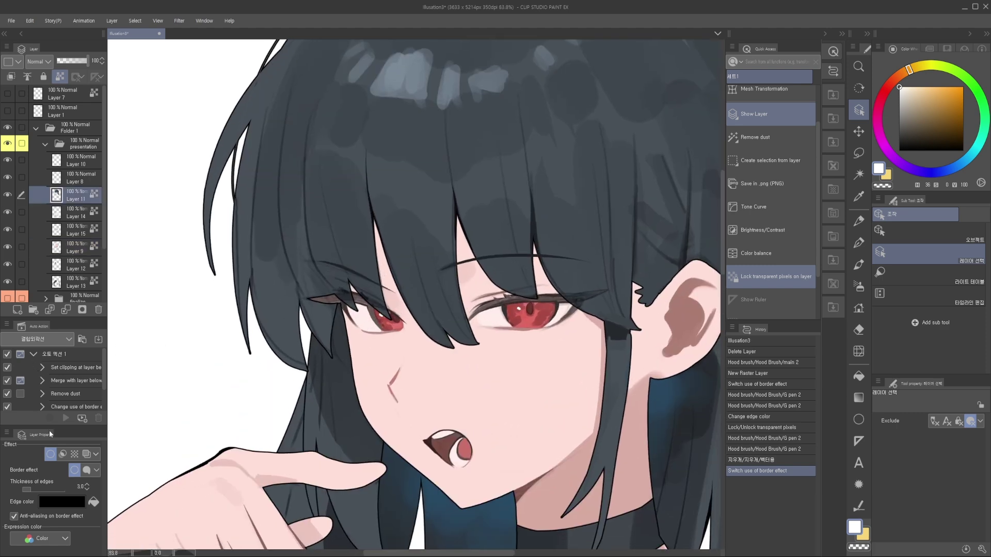
left_click(51, 456)
left_click(51, 456)
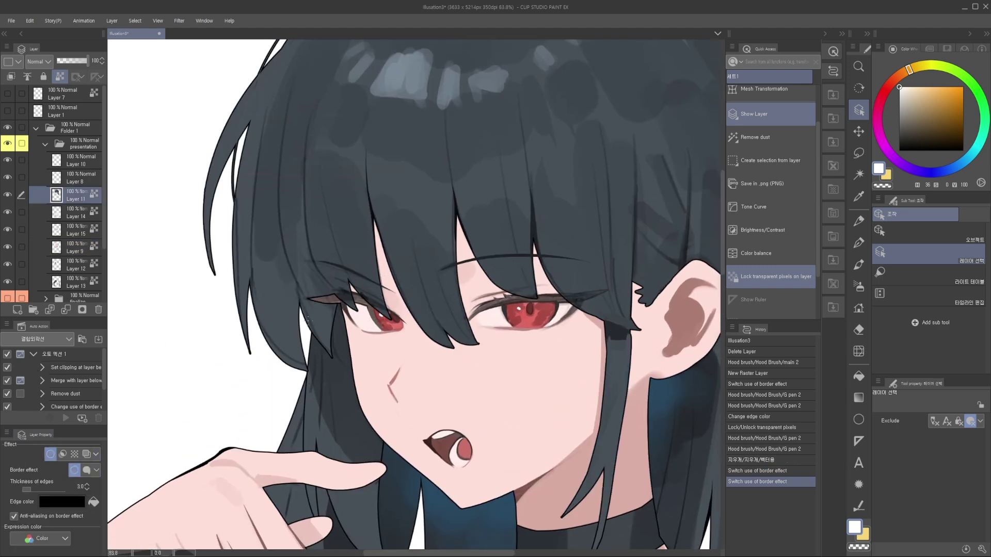
Step: Select Layer 15 at the choker and switch its border effect off and on to compare the outlines
scroll(436, 227, "down", 4)
left_click(468, 274)
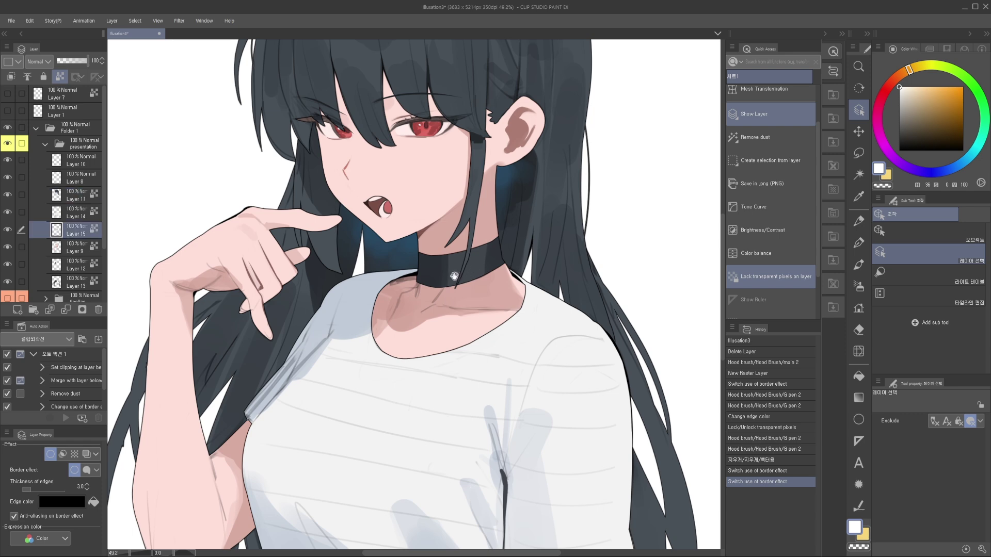
scroll(455, 276, "up", 3)
left_click(51, 455)
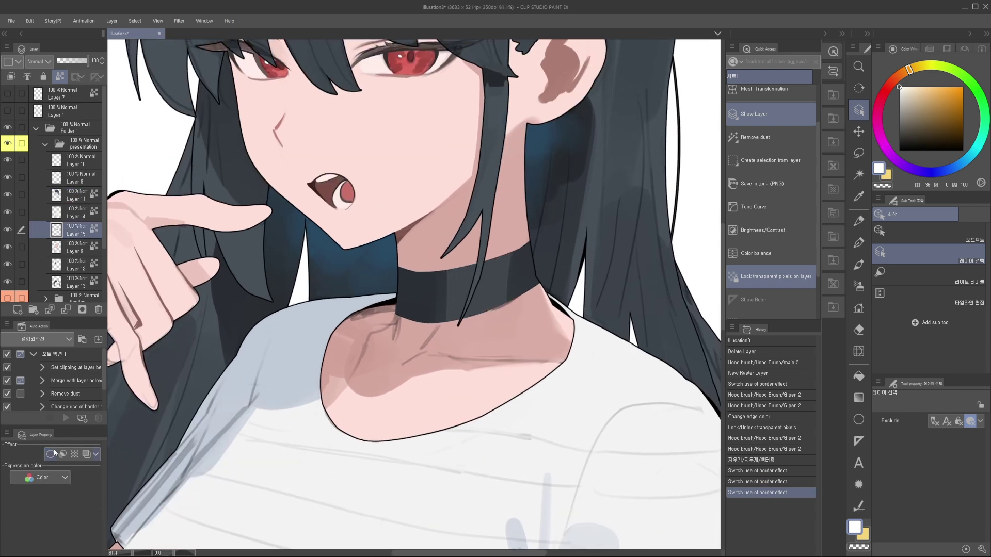
left_click(56, 455)
Step: Select the back hair layer (Layer 13) and switch its border effect off and on to compare the hair outlines
scroll(421, 330, "down", 5)
left_click_drag(411, 250, 452, 424)
left_click(283, 410)
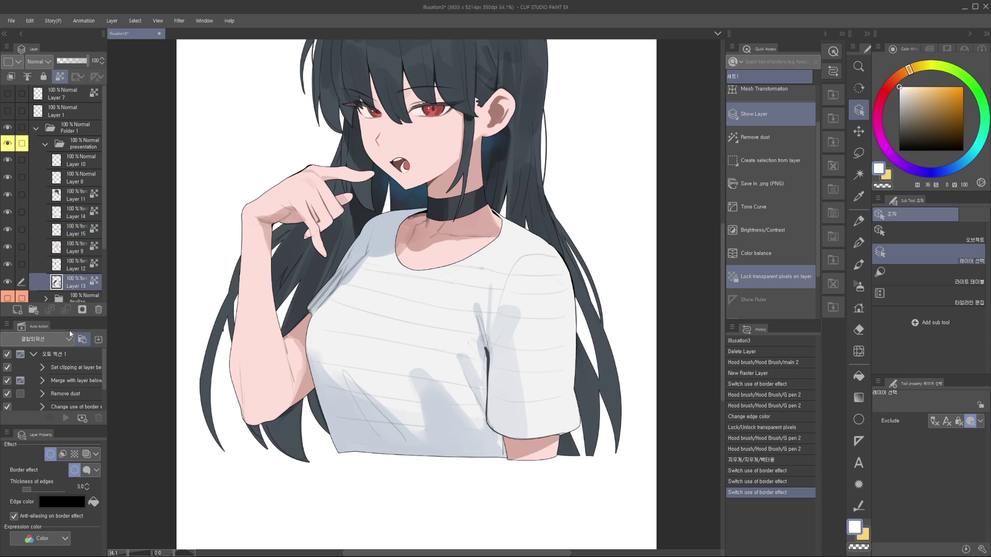
left_click(52, 457)
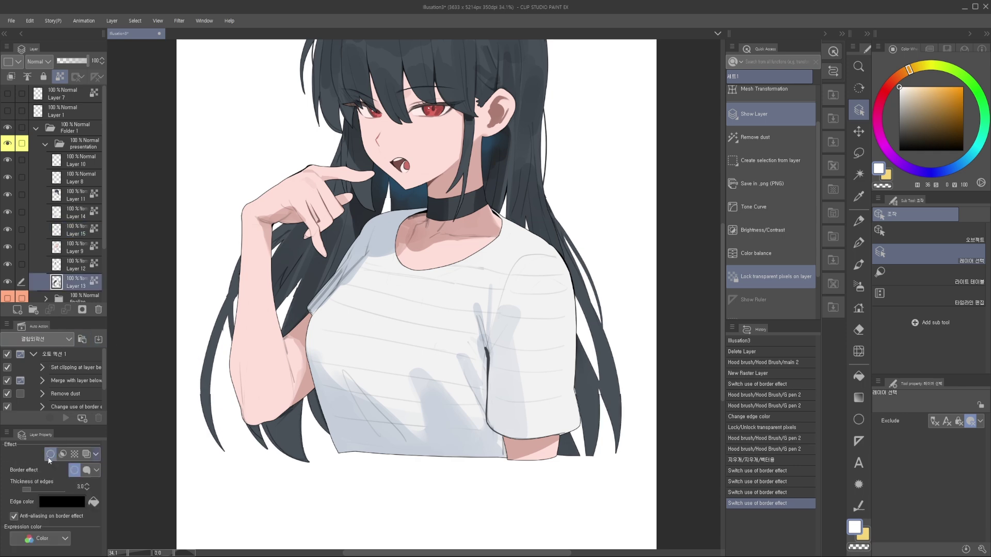
Step: Examine the outlines around the hair, face, hand and shirt of the painted character
left_click_drag(412, 153, 449, 292)
scroll(436, 263, "up", 1)
scroll(442, 283, "up", 2)
scroll(442, 283, "down", 1)
left_click_drag(451, 342, 433, 286)
scroll(433, 286, "down", 3)
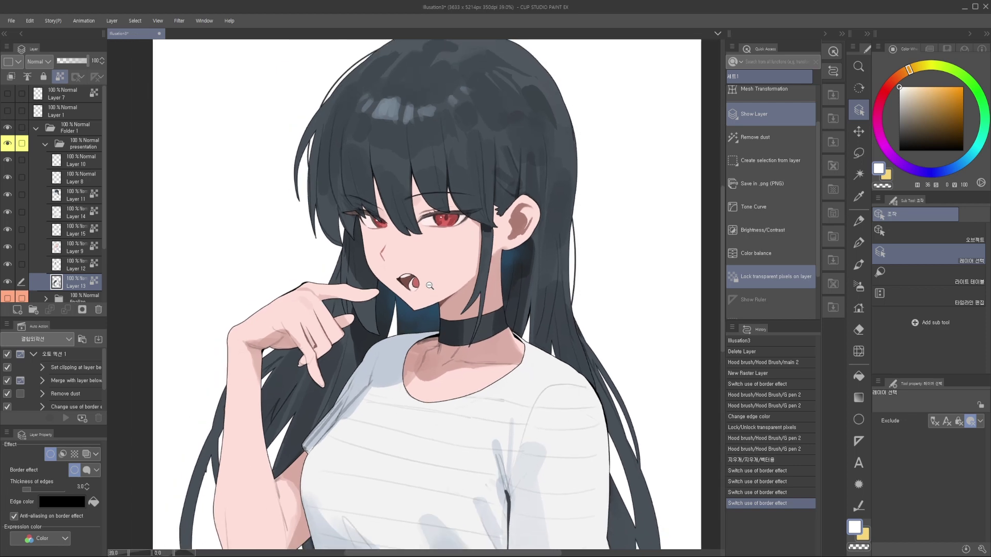
scroll(431, 286, "up", 2)
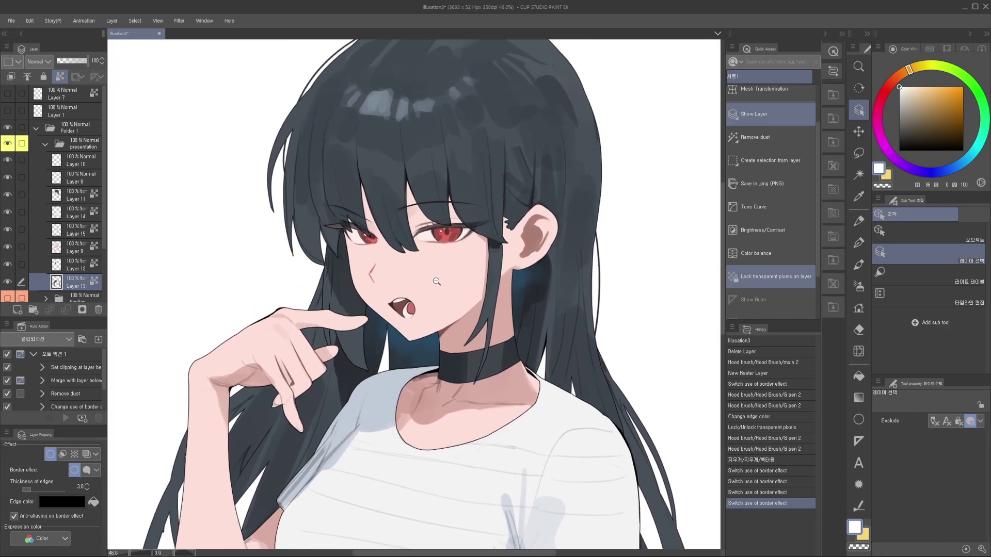
scroll(436, 288, "up", 1)
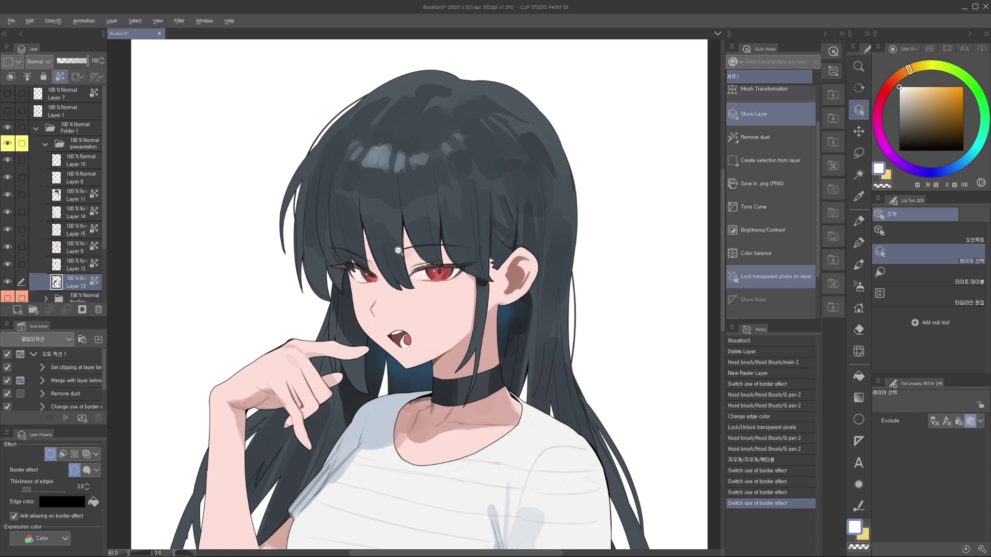
scroll(400, 250, "up", 5)
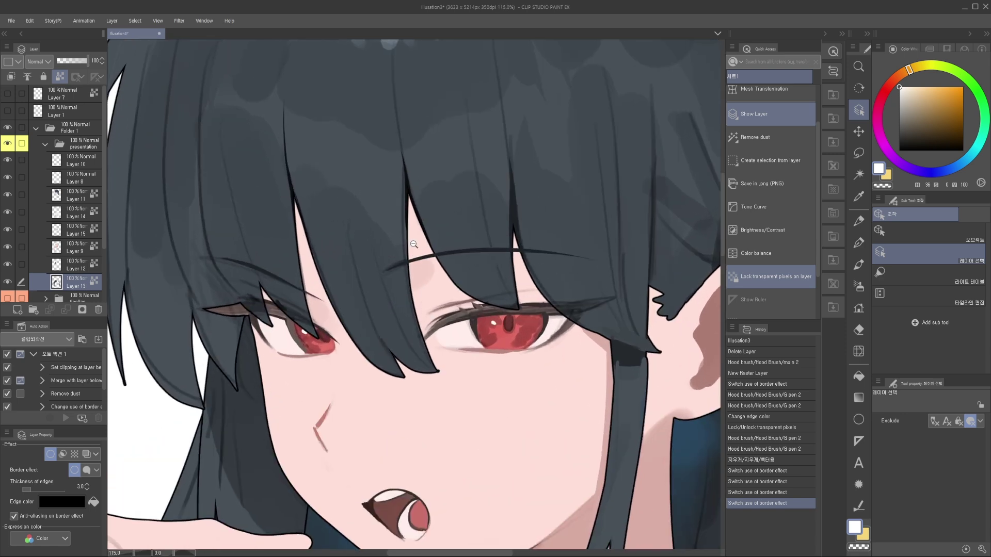
left_click_drag(411, 244, 398, 246)
left_click_drag(448, 203, 434, 285)
scroll(429, 312, "down", 2)
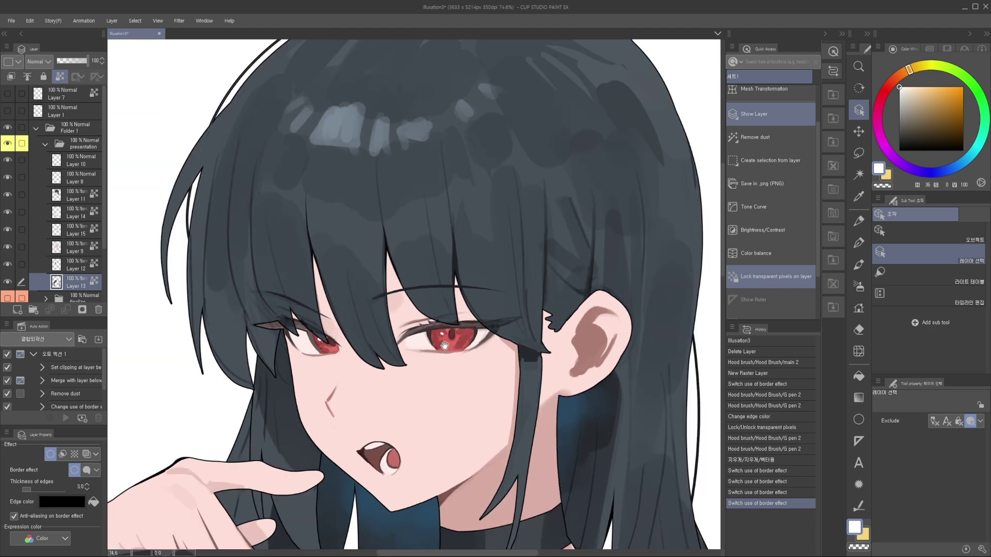
left_click_drag(455, 355, 451, 328)
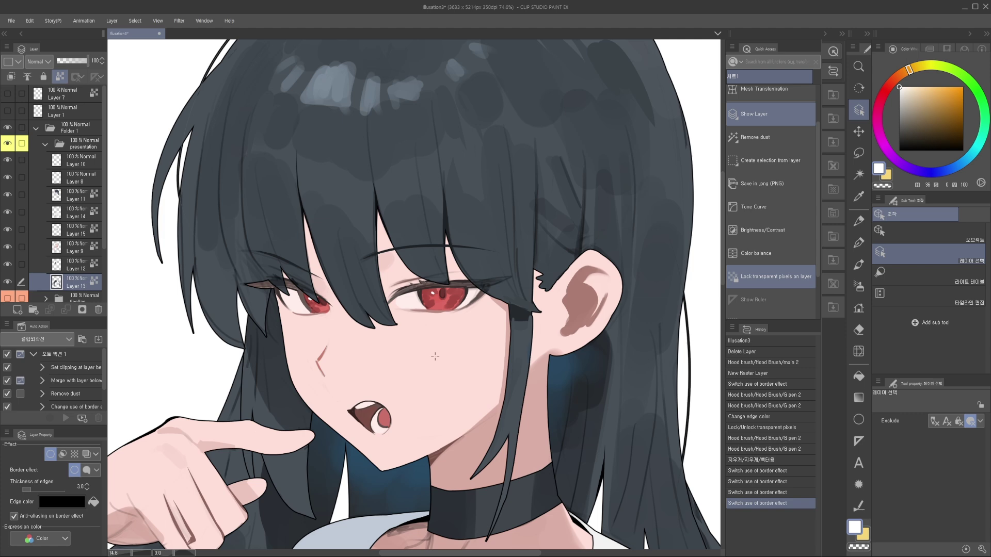
scroll(505, 271, "down", 2)
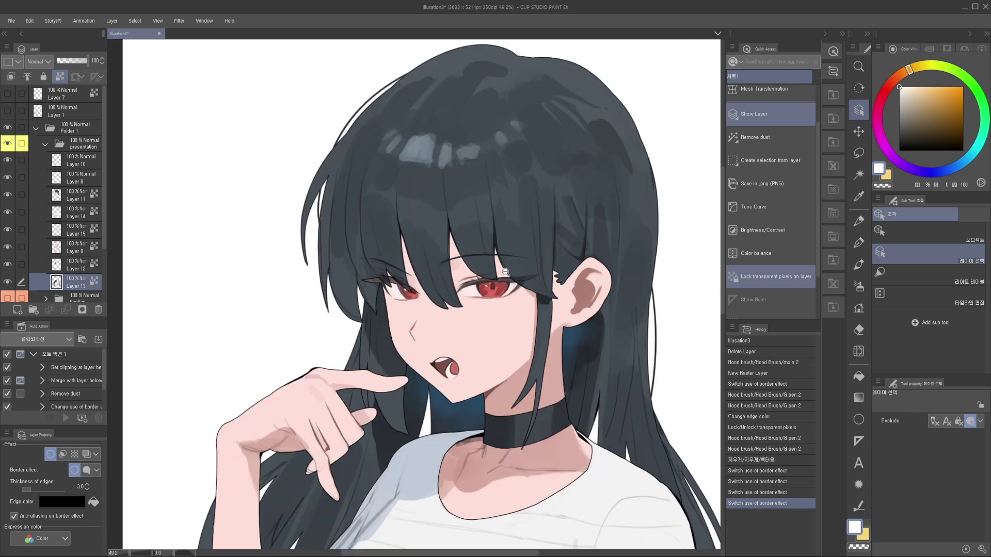
left_click_drag(506, 271, 522, 291)
Step: Select Layer 10 and add a new raster layer above it
left_click(496, 260, "ctrl+shift")
left_click_drag(594, 242, 542, 258)
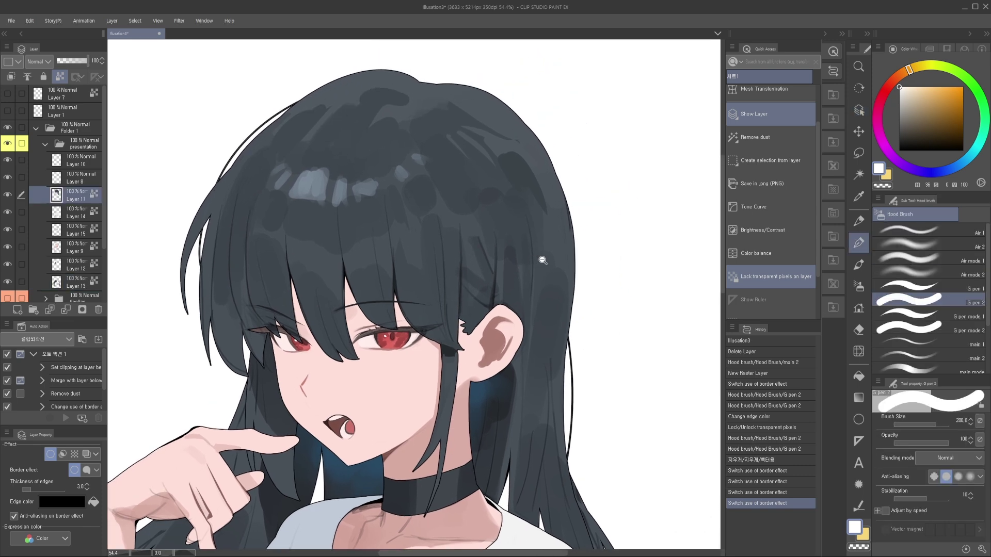
scroll(465, 261, "up", 3)
left_click_drag(341, 220, 301, 239)
left_click(82, 165)
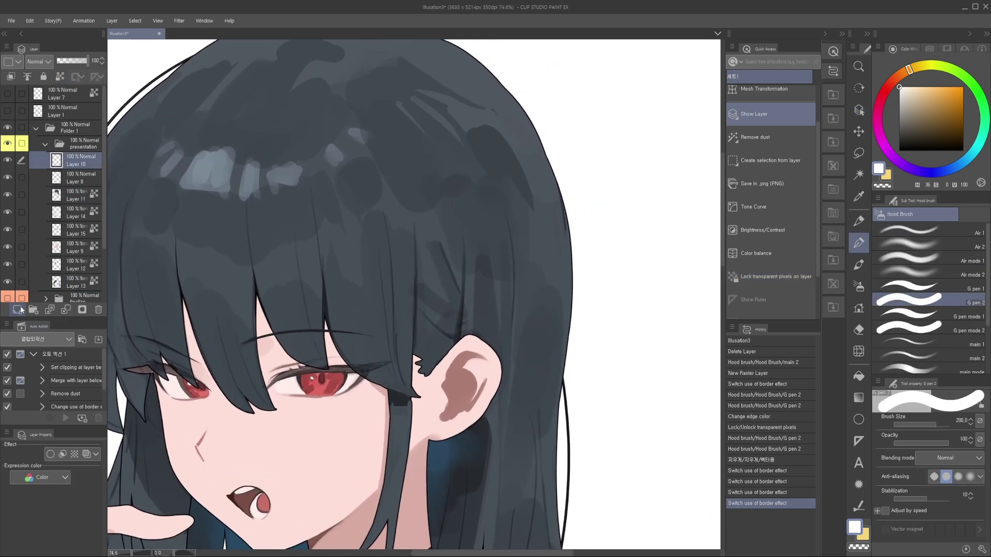
left_click(17, 310)
Step: Try to trim the outer edge of the hair beside the ear with white strokes of the main 1 brush
mouse_move(552, 244)
left_mouse_down()
mouse_move(533, 251)
mouse_move(525, 295)
left_mouse_up()
scroll(544, 250, "up", 5)
key("bracketleft")
key("bracketleft")
key("bracketleft")
key("bracketleft")
key("bracketleft")
key("bracketleft")
scroll(522, 252, "down", 1)
key("b")
left_click_drag(470, 187, 515, 336)
key("ctrl+z")
mouse_move(493, 201)
left_mouse_down()
mouse_move(513, 252)
mouse_move(493, 193)
mouse_move(516, 315)
left_mouse_up()
key("ctrl+z")
left_click_drag(508, 224, 519, 344)
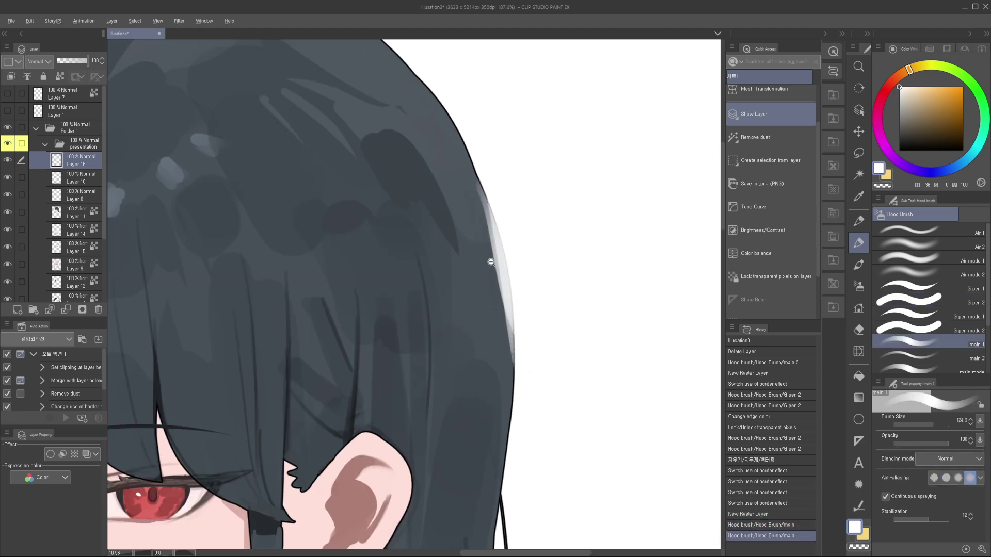
Step: Sample the dark hair colour and try to repaint the outer hair edge with the main 1 brush at size 70
scroll(490, 260, "up", 5)
left_click(485, 272, "alt")
key("bracketleft")
key("bracketleft")
key("bracketleft")
left_click_drag(466, 164, 515, 365)
mouse_move(471, 217)
left_mouse_down()
mouse_move(502, 336)
mouse_move(535, 272)
left_mouse_up()
Step: Undo all the strokes painted along the outer hair edge
scroll(503, 352, "down", 7)
scroll(535, 272, "down", 2)
key("ctrl+z")
key("ctrl+z")
key("ctrl+z")
key("ctrl+z")
scroll(467, 315, "up", 2)
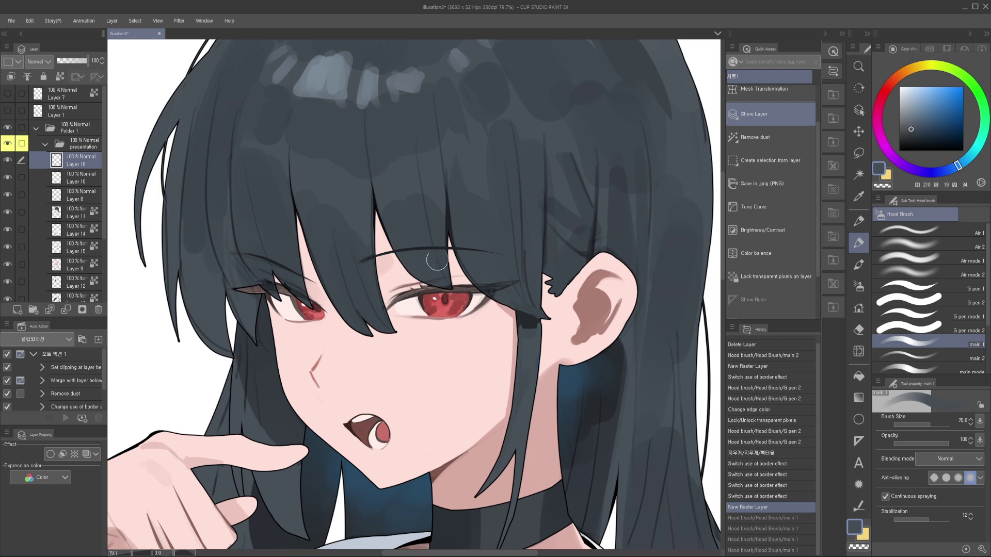
Step: Add another new raster layer above Layer 16
scroll(464, 295, "up", 2)
scroll(463, 305, "down", 3)
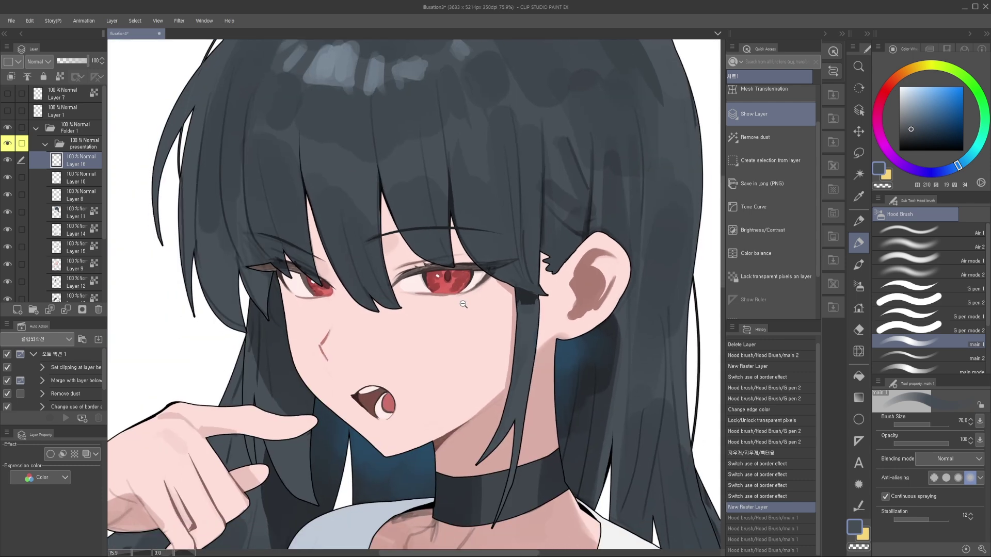
scroll(464, 303, "up", 1)
scroll(465, 304, "up", 1)
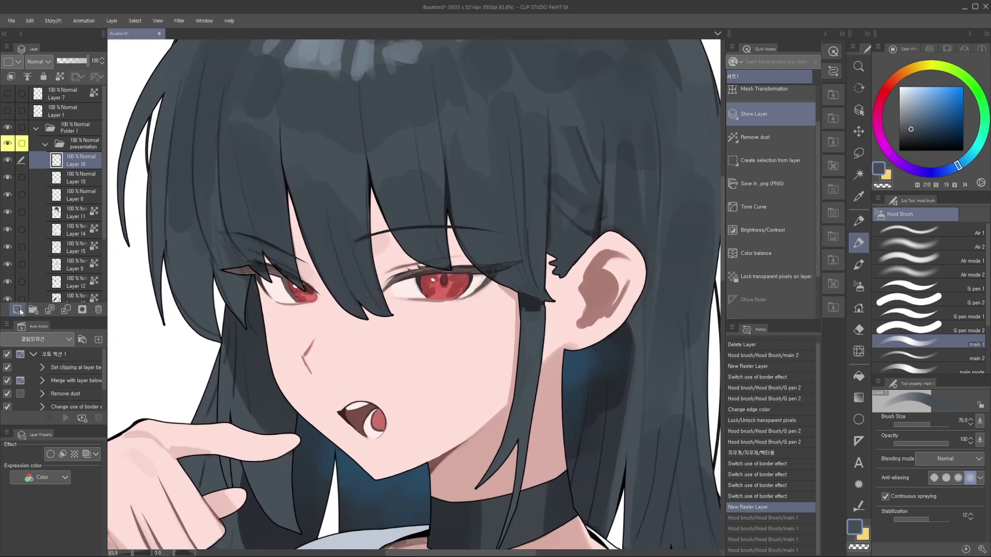
left_click(18, 310)
Step: Try painting over the bangs above the nose with sampled hair and skin colours, and undo the strokes
left_click_drag(423, 240, 428, 267)
left_click(410, 197, "alt")
left_click_drag(392, 144, 406, 245)
key("ctrl+z")
left_click(422, 323, "alt")
mouse_move(418, 335)
left_mouse_down()
mouse_move(417, 318)
mouse_move(432, 316)
mouse_move(439, 296)
left_mouse_up()
key("bracketright")
key("bracketright")
key("ctrl+z")
mouse_move(404, 246)
left_mouse_down()
mouse_move(412, 294)
mouse_move(420, 263)
left_mouse_up()
scroll(412, 294, "up", 3)
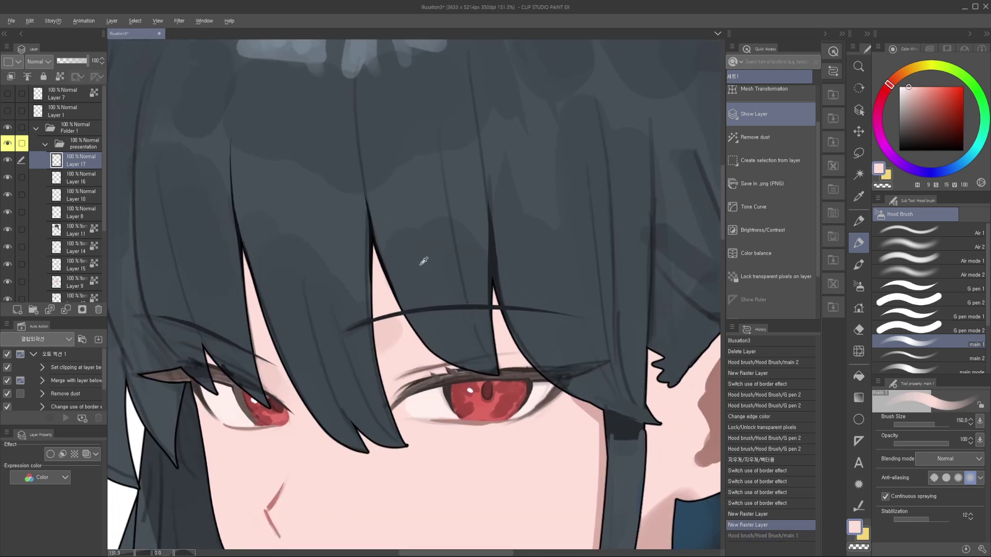
Step: Sample the hair colour, try strokes with a smaller brush down the central gap in the bangs, and undo them
left_click(420, 264, "alt")
key("bracketleft")
key("bracketleft")
left_click_drag(382, 177, 401, 272)
key("ctrl+z")
mouse_move(361, 188)
left_mouse_down()
mouse_move(354, 287)
mouse_move(401, 370)
left_mouse_up()
key("ctrl+z")
Step: Paint a hair-coloured stroke down the central bang's edge and trim it with a finer skin-coloured stroke
left_click_drag(390, 288, 399, 285)
scroll(382, 289, "up", 2)
key("bracketleft")
key("bracketleft")
left_click_drag(362, 194, 377, 381)
left_click(395, 289, "alt")
key("bracketleft")
key("bracketleft")
key("bracketleft")
key("bracketleft")
left_click_drag(400, 330, 388, 410)
Step: Resample the hair colour and cover the central bang's edge and the eyebrow end with the brush at size 25
left_click(367, 325, "alt")
key("bracketleft")
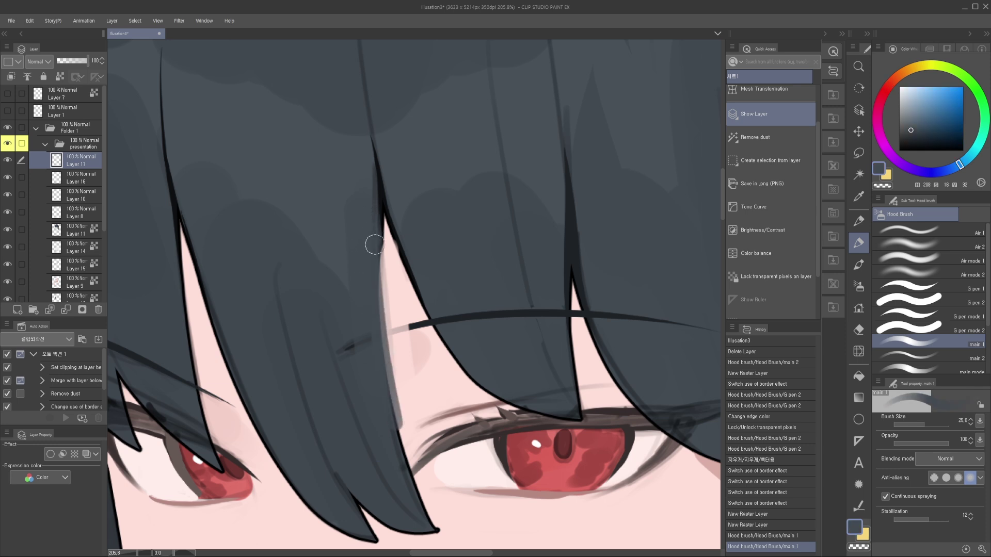
left_click_drag(374, 245, 381, 222)
scroll(374, 246, "down", 2)
left_click_drag(375, 254, 399, 401)
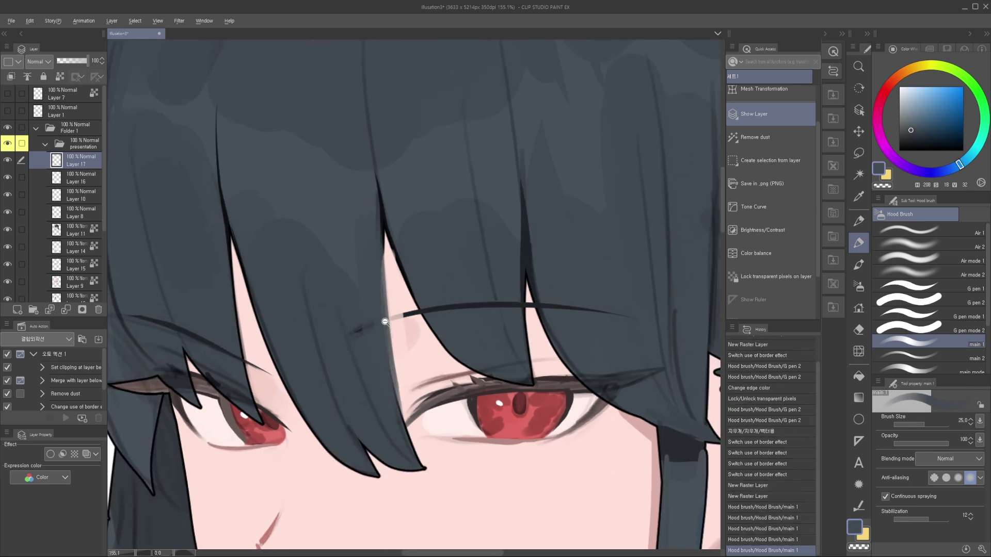
Step: Sample the skin colour and refine the central bang's edge with strokes at brush size 17
scroll(383, 326, "up", 5)
left_click(394, 277, "alt")
key("bracketleft")
key("bracketleft")
left_click_drag(390, 273, 400, 399)
left_click_drag(393, 264, 400, 408)
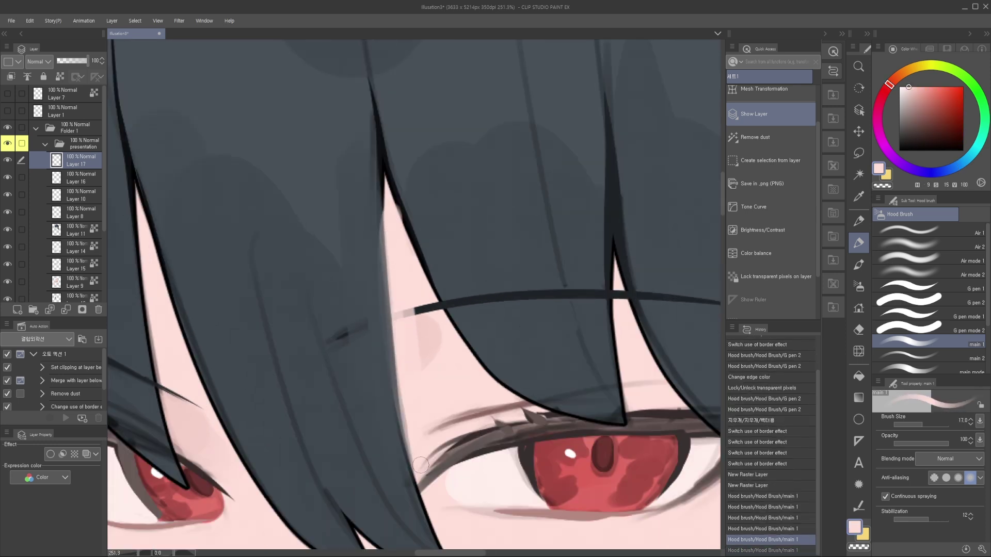
scroll(413, 398, "down", 2)
scroll(413, 397, "up", 2)
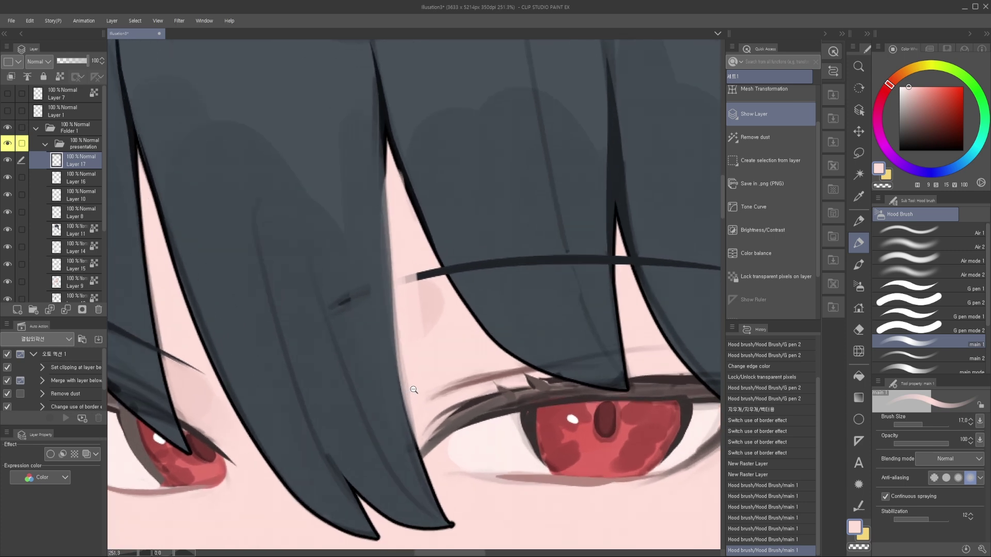
Step: Sample the hair colour and redraw the central bang's edge with fine strokes at brush size 12
scroll(410, 382, "down", 1)
left_click(388, 329, "alt")
key("[")
key("[")
left_click_drag(387, 290, 417, 469)
mouse_move(403, 351)
left_mouse_down()
mouse_move(416, 349)
mouse_move(407, 284)
left_mouse_up()
left_click_drag(402, 369, 391, 369)
left_click_drag(396, 349, 396, 383)
scroll(396, 382, "down", 5)
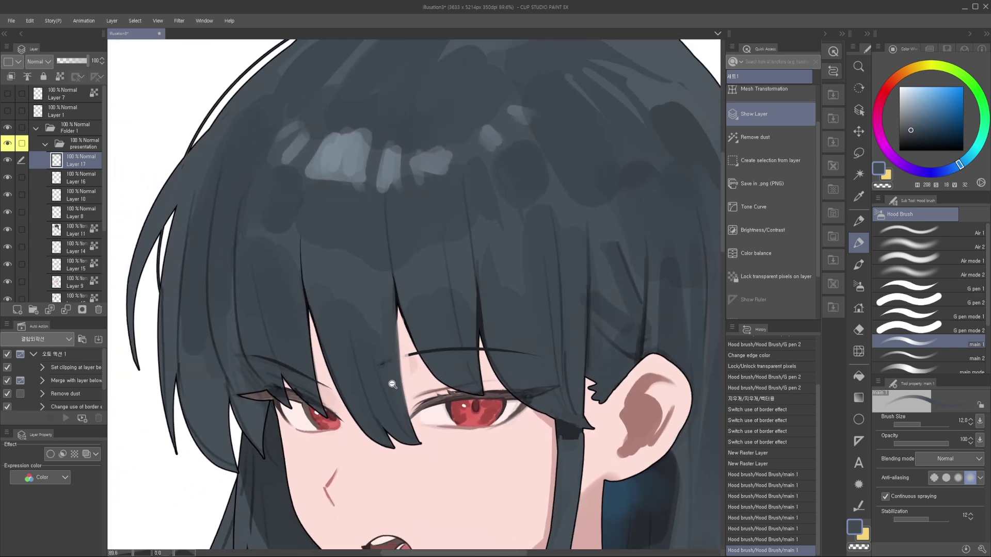
Step: Undo all the strokes painted over the bangs on Layer 17
scroll(406, 389, "down", 2)
key("ctrl+z")
key("ctrl+z")
key("ctrl+z")
key("ctrl+z")
key("ctrl+z")
key("ctrl+z")
key("ctrl+z")
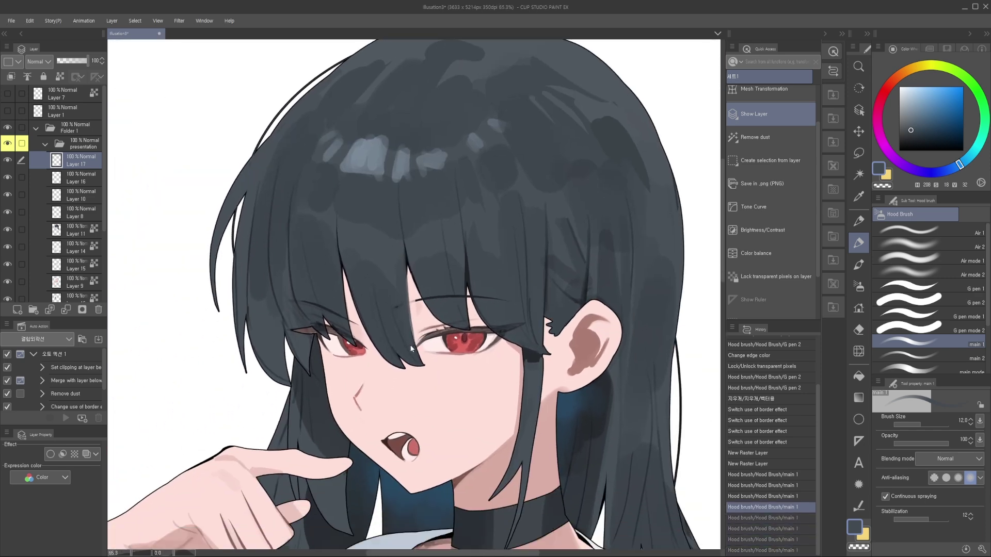
key("ctrl+z")
Step: Examine the whole character illustration, from the hair and face down to the shirt
left_click_drag(413, 351, 408, 324)
scroll(442, 323, "down", 2)
left_click_drag(454, 352, 445, 327)
left_click_drag(559, 356, 539, 333)
scroll(524, 340, "down", 2)
left_click_drag(526, 379, 524, 341)
scroll(522, 342, "down", 2)
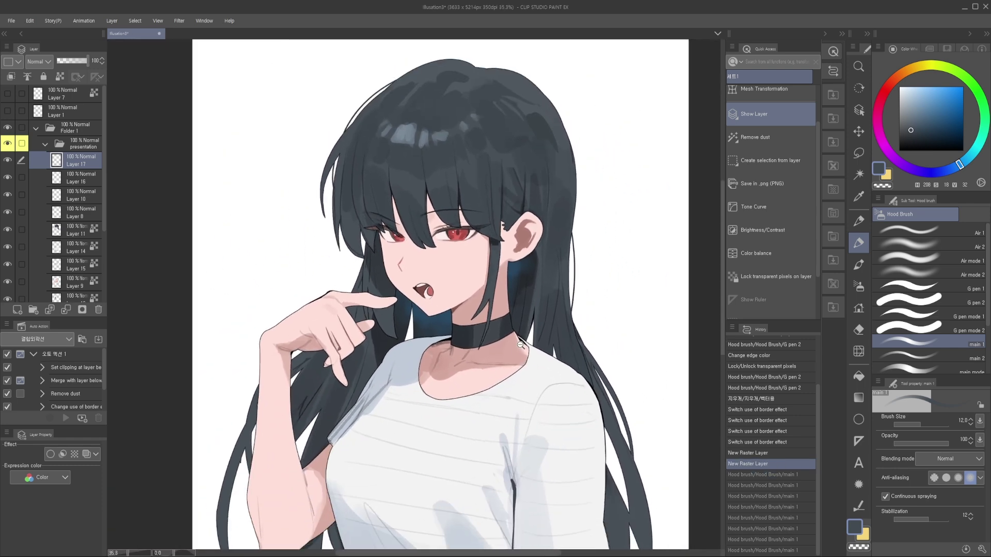
left_click_drag(518, 398, 516, 340)
scroll(506, 350, "up", 2)
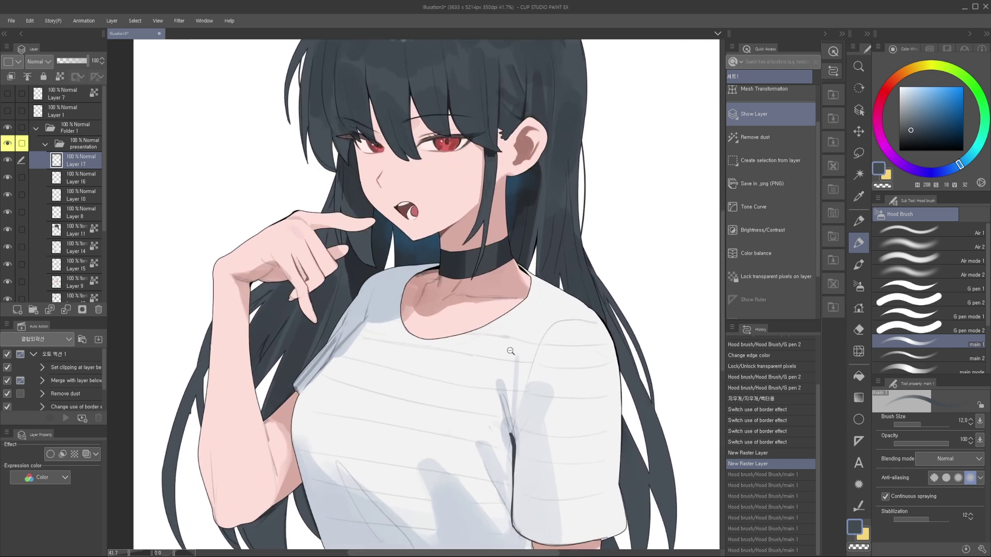
left_click_drag(510, 351, 507, 352)
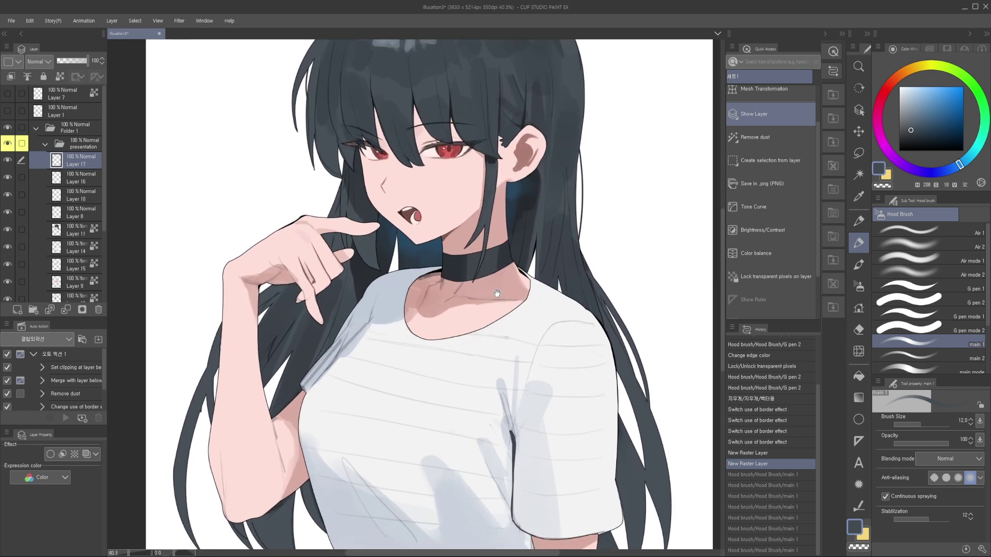
left_click_drag(497, 291, 494, 326)
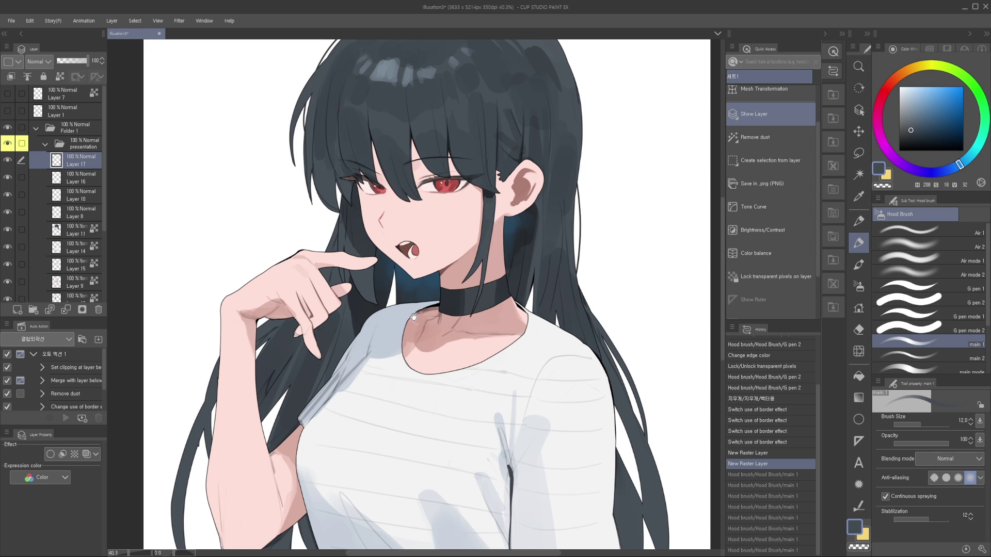
scroll(413, 317, "up", 3)
left_click_drag(445, 310, 448, 308)
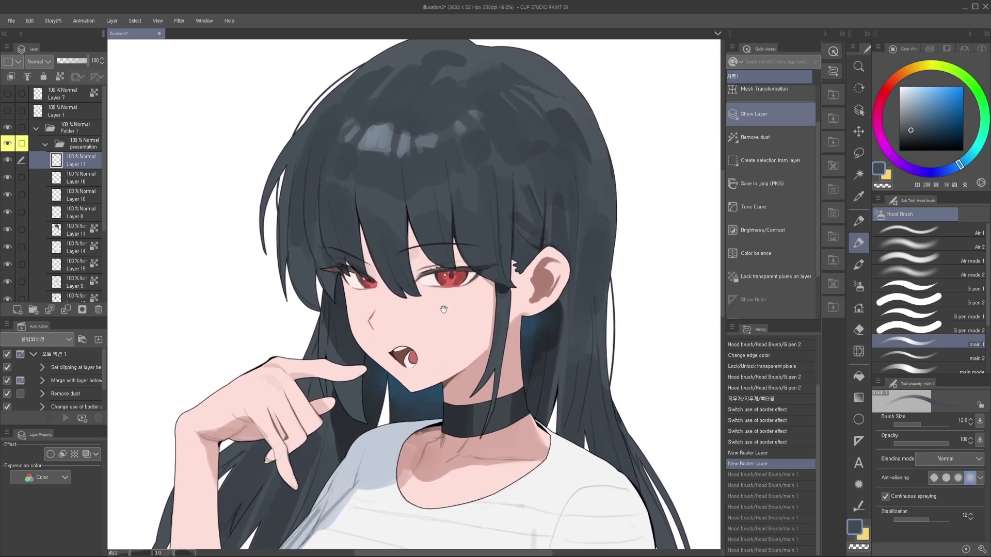
left_click_drag(441, 297, 441, 316)
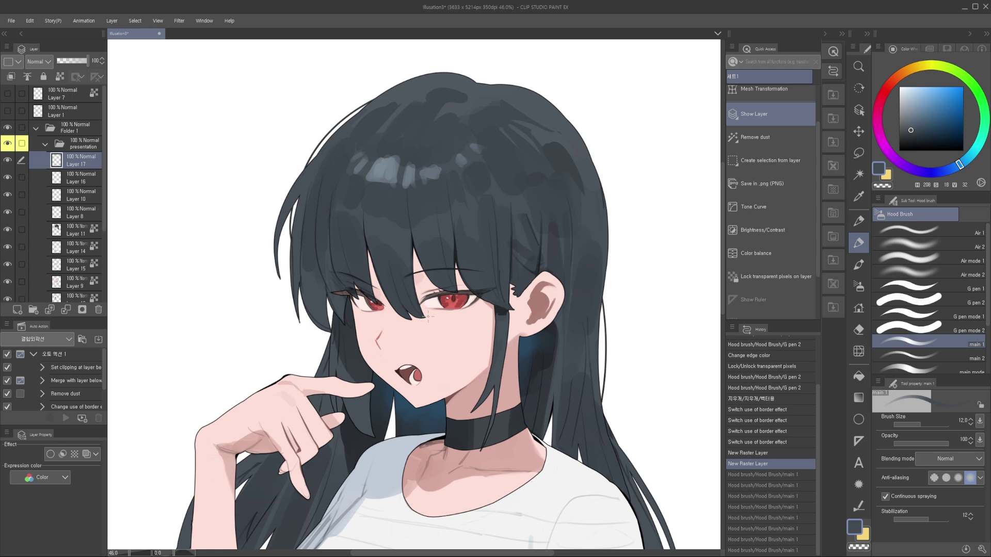
scroll(427, 317, "down", 3)
left_click_drag(440, 368, 443, 348)
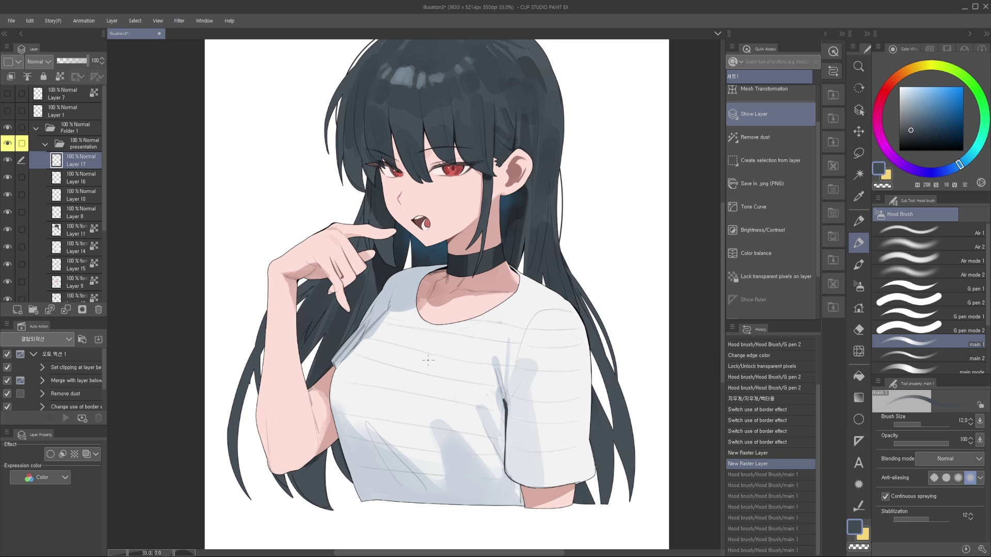
Step: Collapse and hide the presentation folder, select Layer 1 and show its line sketch
left_click_drag(441, 247, 412, 250)
scroll(437, 245, "up", 1)
left_click(81, 128)
scroll(433, 269, "down", 1)
left_click(44, 147)
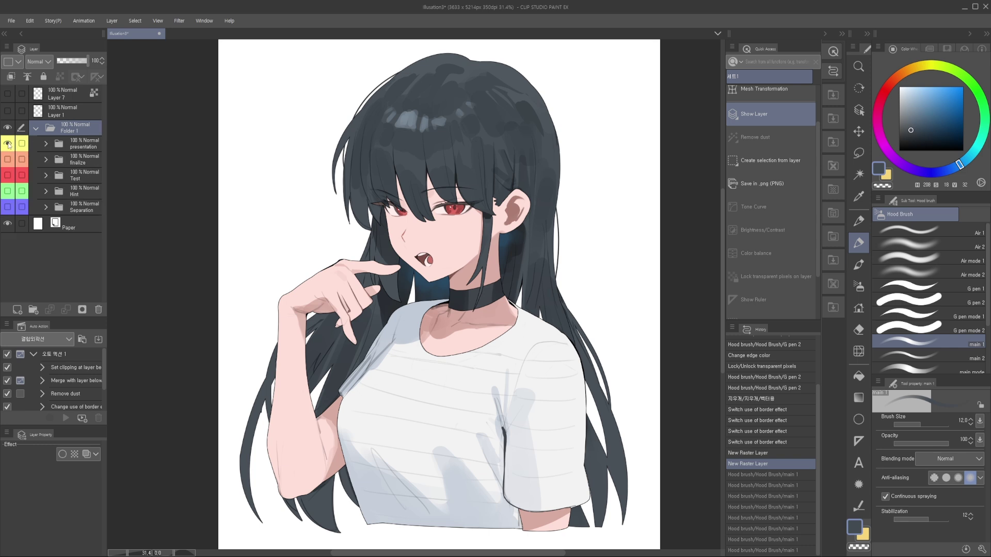
left_click(8, 144)
left_click(31, 112)
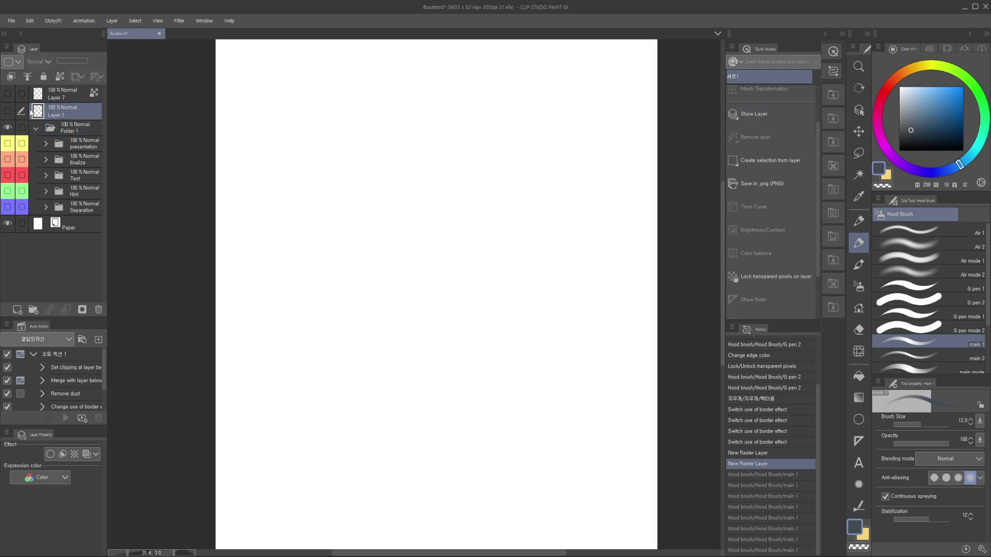
left_click(8, 112)
Step: Examine the line sketch of the girl in the sailor uniform
scroll(425, 268, "up", 5)
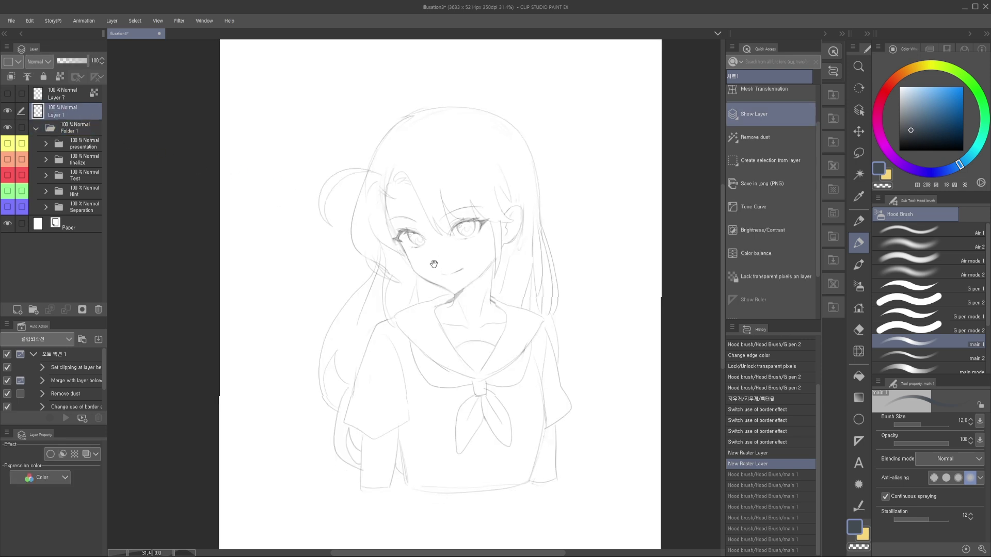
scroll(452, 260, "up", 3)
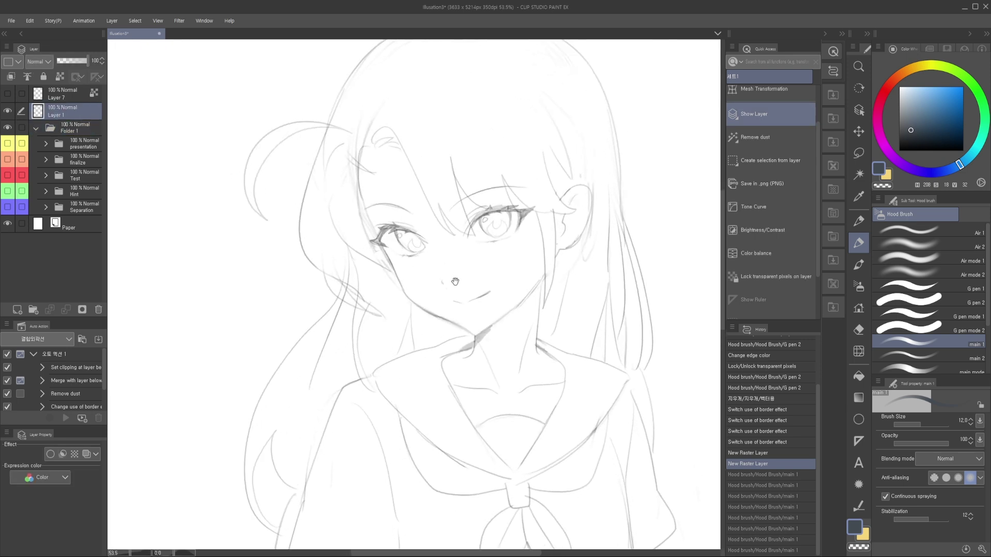
left_click_drag(483, 380, 475, 439)
left_click_drag(454, 356, 450, 373)
left_click_drag(458, 313, 413, 316)
left_click_drag(458, 400, 436, 290)
left_click_drag(466, 379, 448, 314)
left_click_drag(467, 314, 447, 316)
left_click_drag(440, 265, 446, 308)
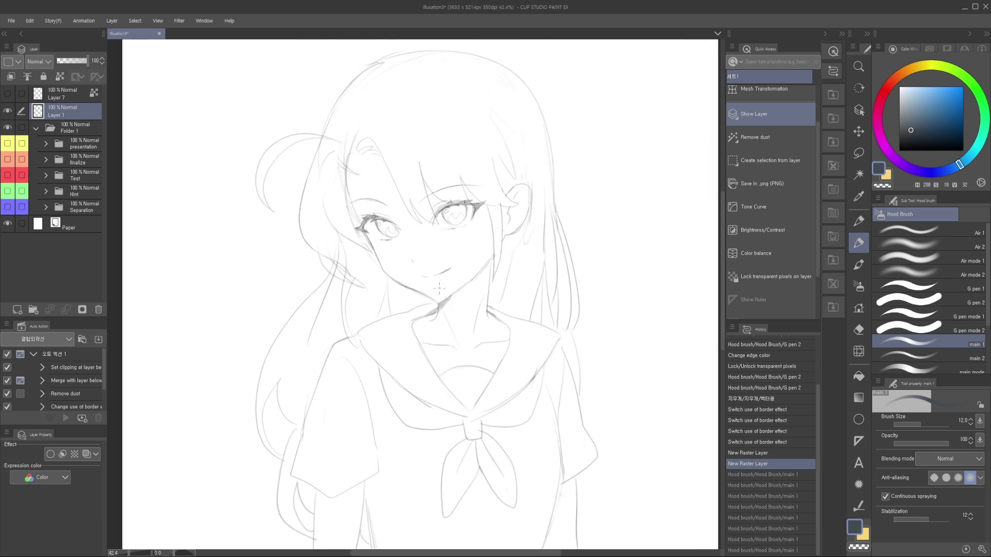
Step: Set the brush to G pen 2 and make Lasso Fill the active selection sub tool
left_click(910, 300)
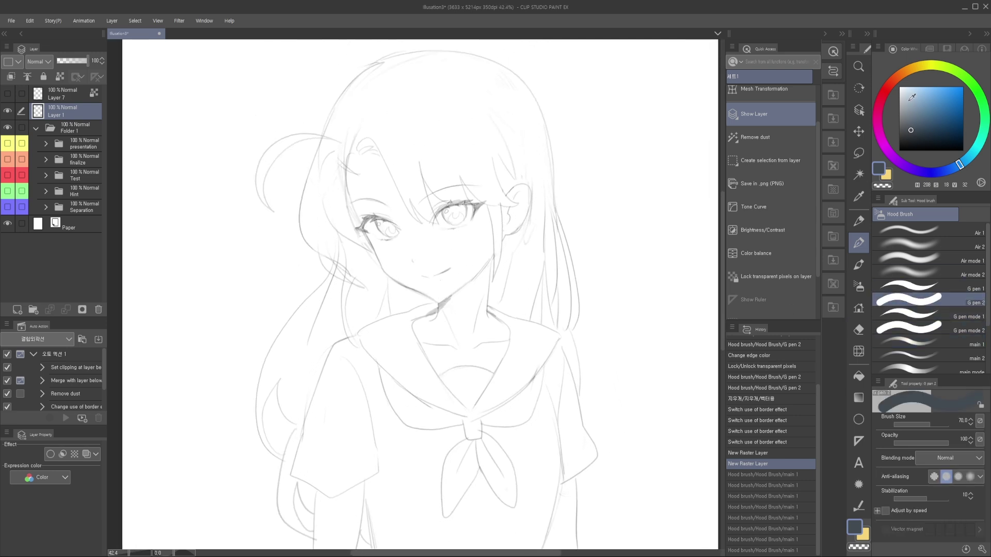
scroll(504, 217, "up", 3)
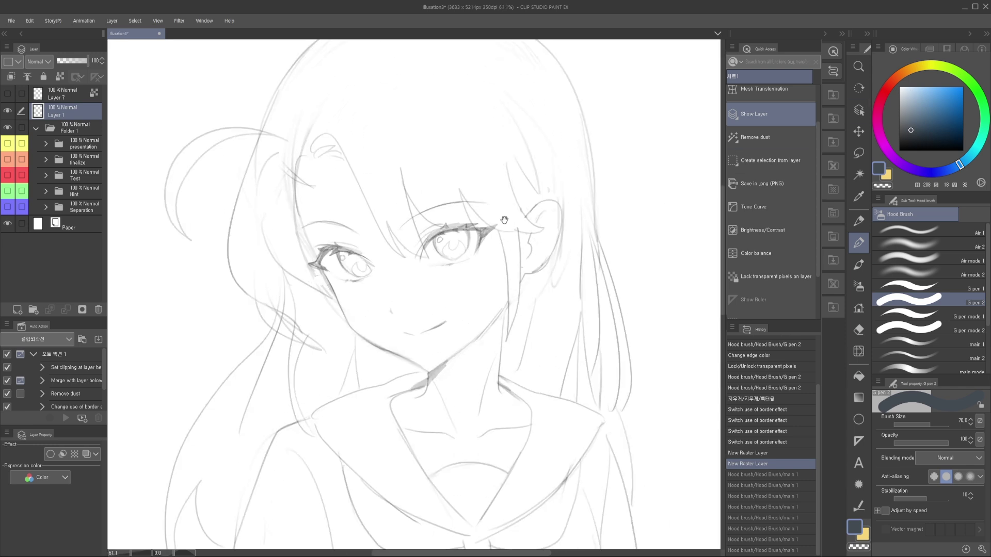
left_click_drag(500, 220, 520, 235)
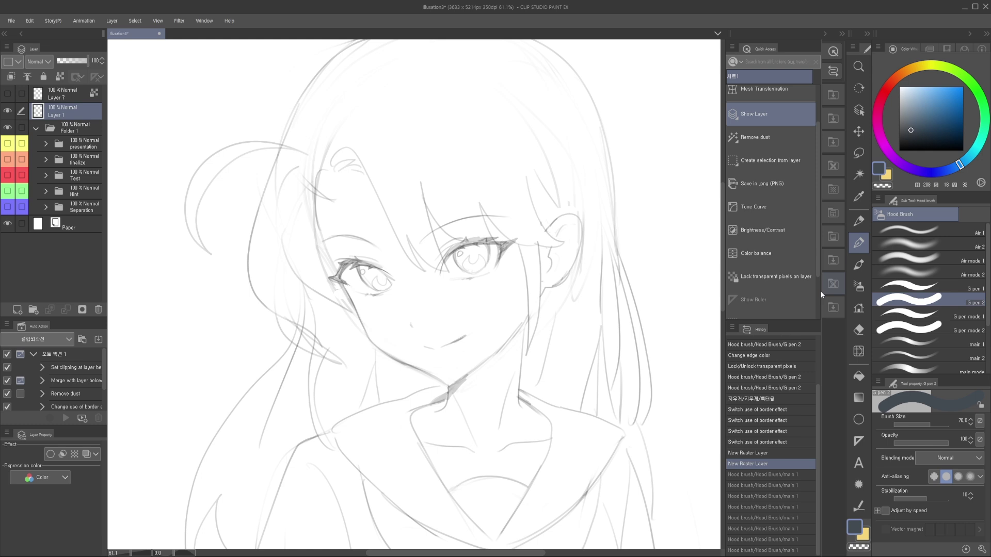
key("m")
scroll(493, 256, "up", 2)
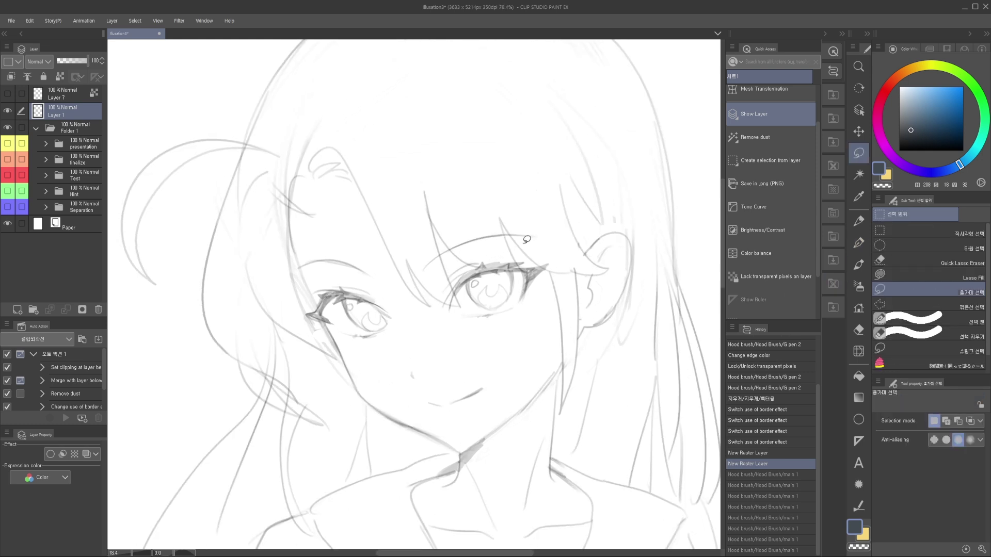
left_click_drag(502, 315, 509, 308)
scroll(494, 285, "up", 2)
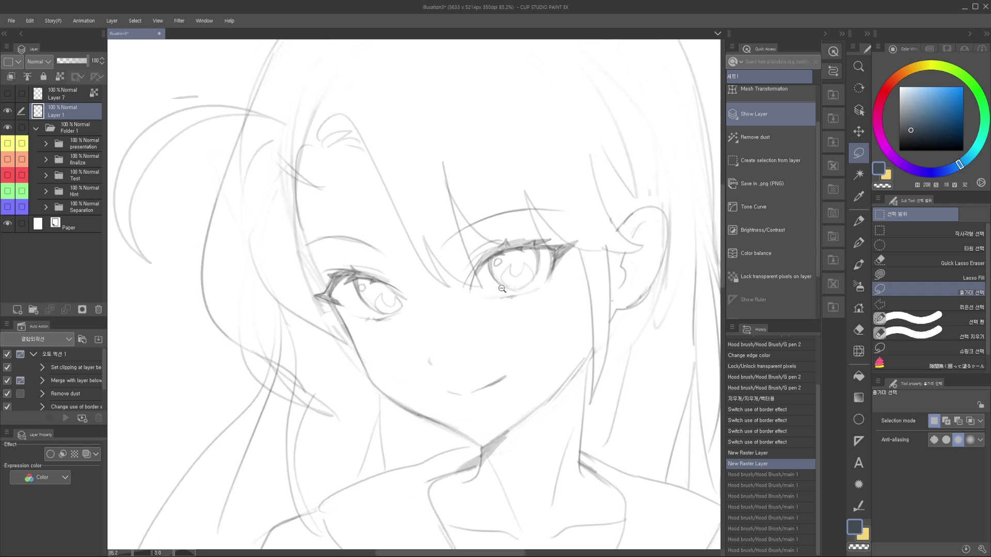
left_click(899, 277)
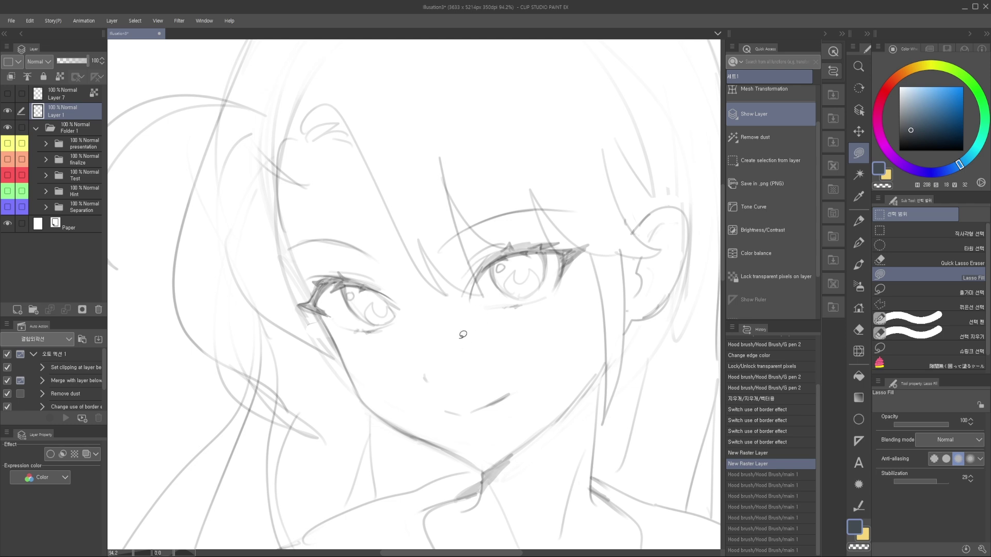
left_click_drag(513, 350, 499, 359)
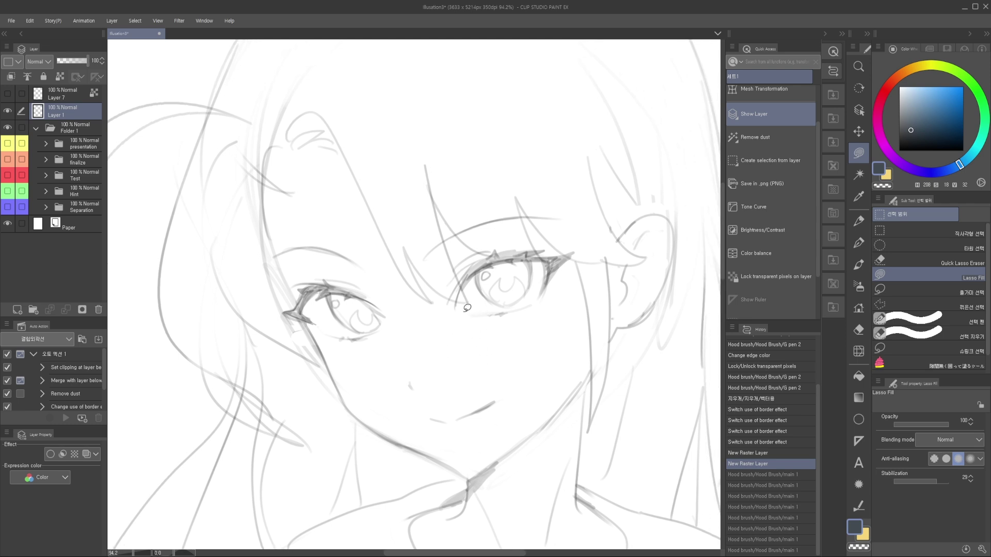
Step: Show the downloaded materials and look over the sketched face and collar
left_click(832, 96)
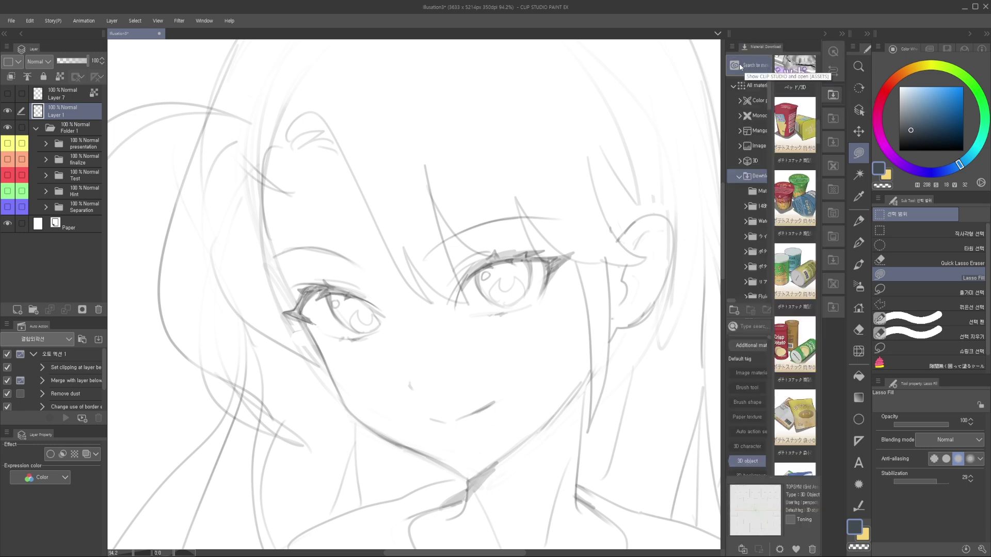
left_click_drag(461, 285, 479, 310)
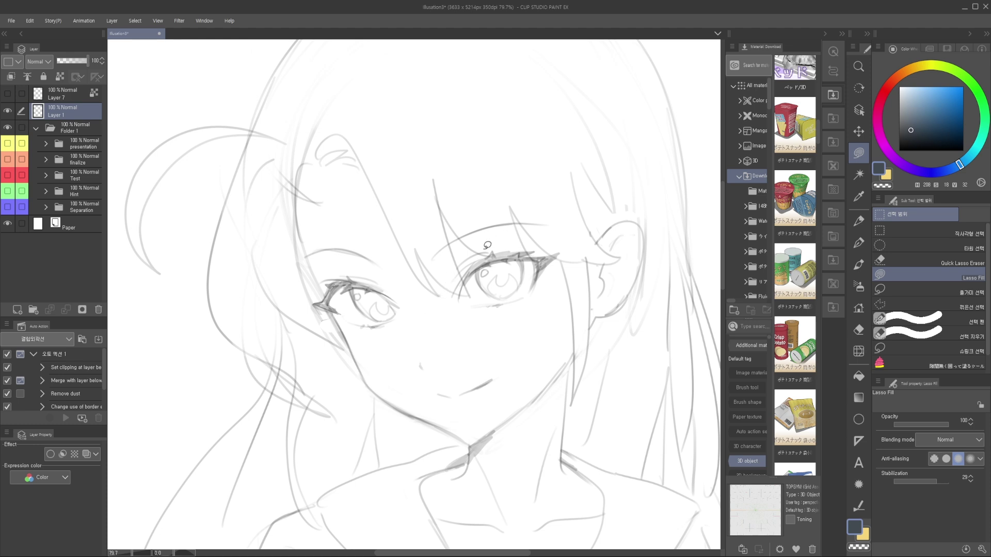
scroll(465, 298, "down", 3)
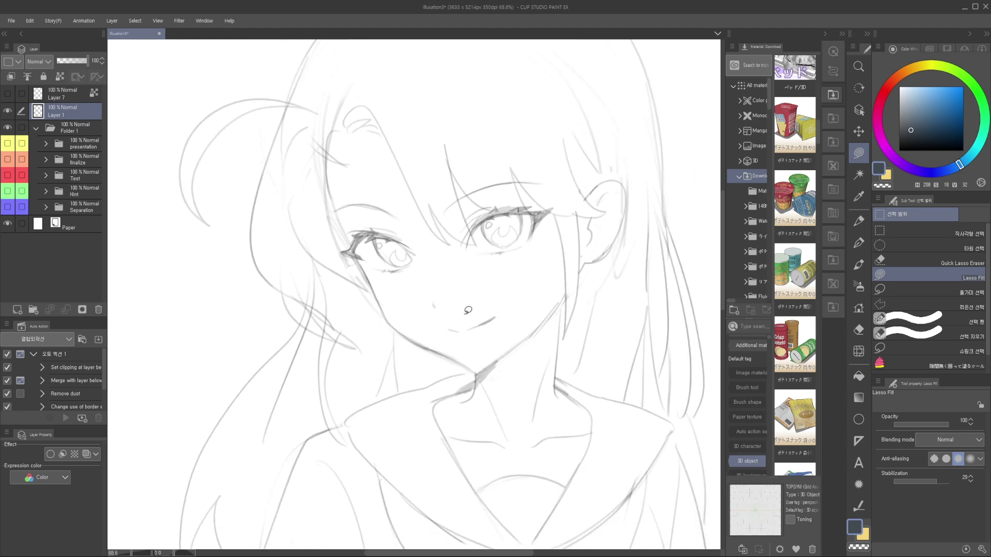
scroll(427, 294, "down", 2)
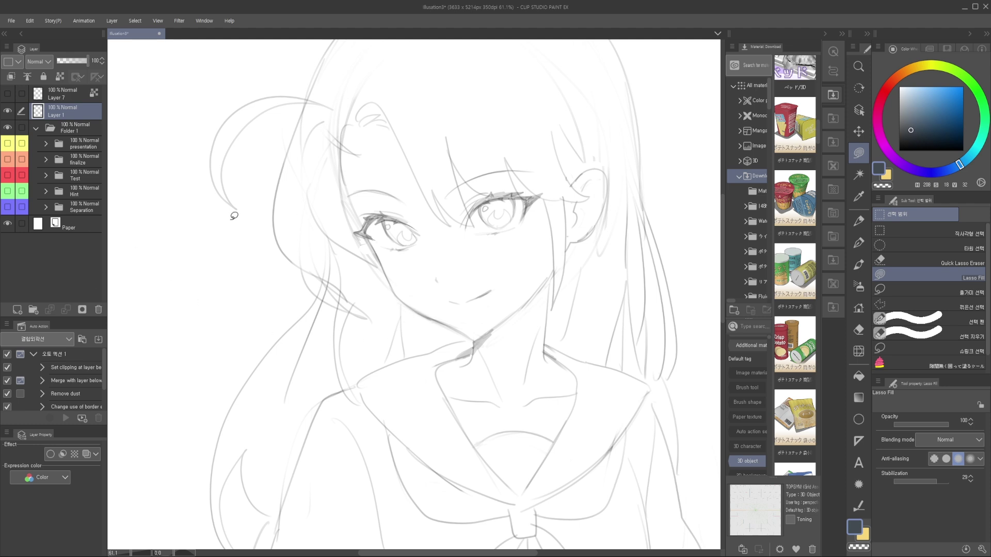
left_click_drag(398, 301, 395, 300)
Step: Add a raster layer beneath the Layer 1 sketch and set the drawing colour to a pale peach skin tone
left_click(17, 309)
left_click_drag(277, 133, 268, 152)
left_click(910, 86)
left_click(903, 77)
scroll(415, 240, "up", 3)
mouse_move(439, 215)
left_mouse_down()
mouse_move(373, 263)
mouse_move(496, 279)
left_mouse_up()
scroll(431, 291, "up", 3)
key("ctrl+z")
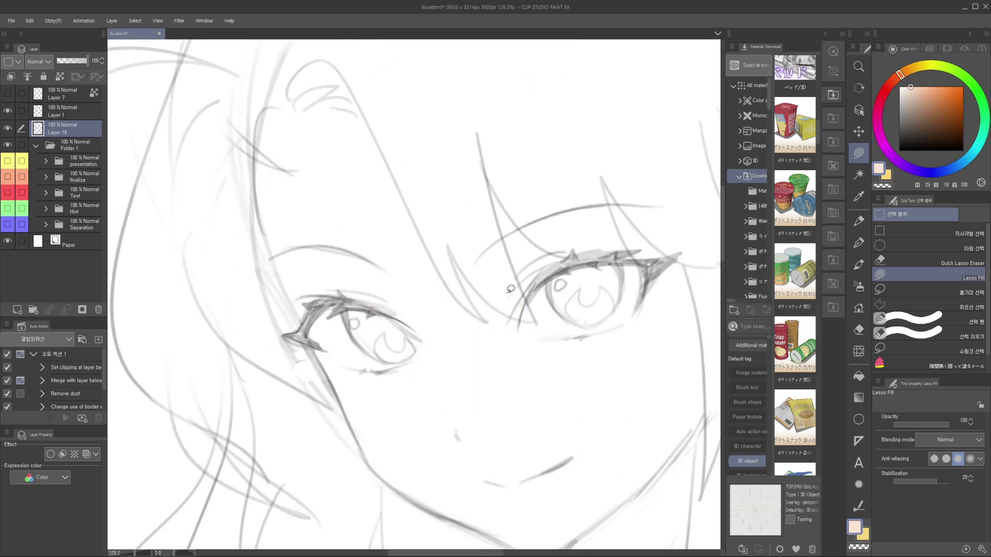
Step: Try painting the skin base with G pen 2 along the left edge of the face, from forehead to cheek
key("p")
scroll(348, 272, "up", 2)
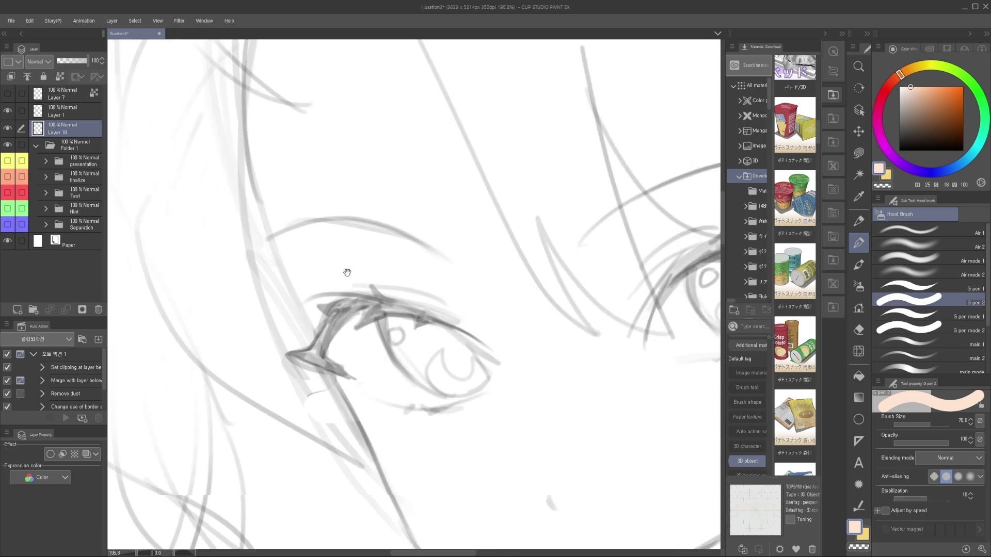
left_click_drag(348, 273, 369, 319)
left_click_drag(309, 217, 346, 293)
scroll(315, 287, "up", 2)
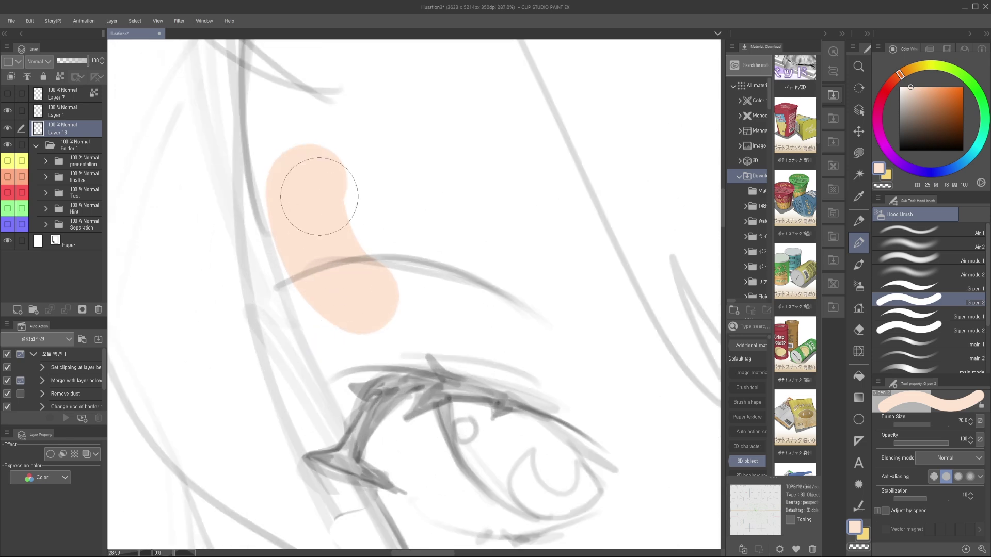
left_click_drag(316, 174, 396, 319)
mouse_move(373, 268)
left_mouse_down()
mouse_move(422, 402)
mouse_move(392, 329)
mouse_move(480, 511)
left_mouse_up()
scroll(436, 403, "down", 3)
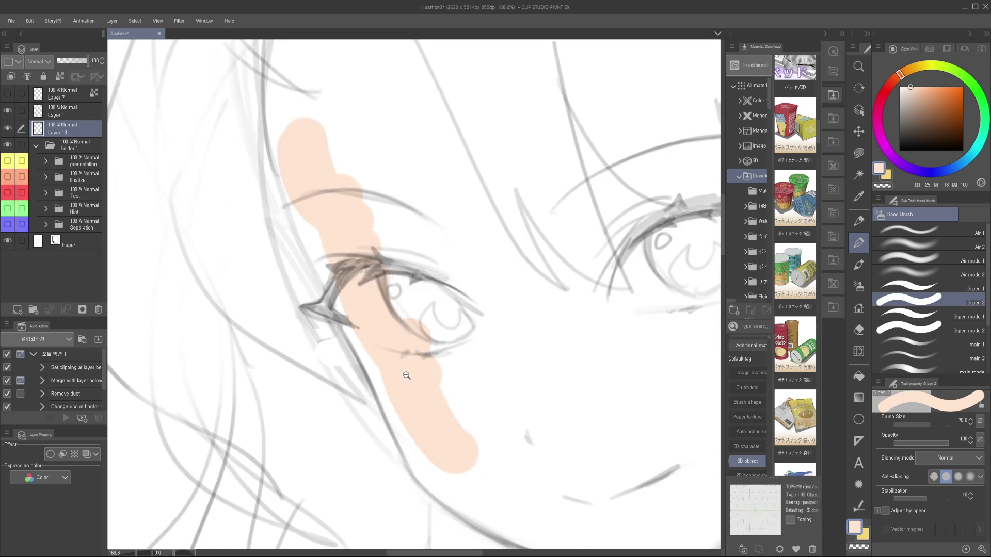
scroll(403, 376, "up", 4)
left_click_drag(366, 320, 345, 320)
left_click_drag(421, 440, 345, 227)
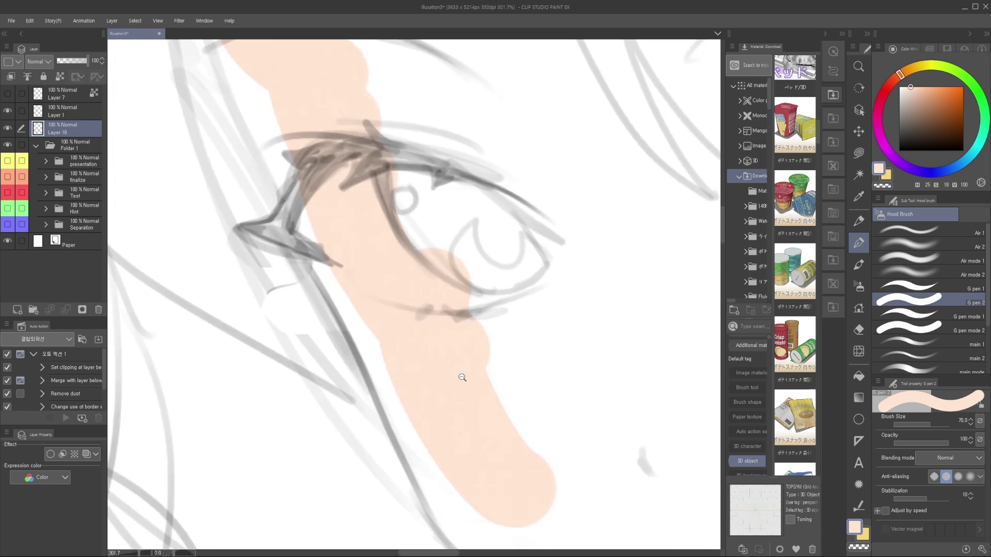
Step: Undo the G pen 2 skin strokes painted over the left side of the face
scroll(464, 387, "down", 2)
key("ctrl+z")
key("ctrl+z")
key("ctrl+z")
key("ctrl+z")
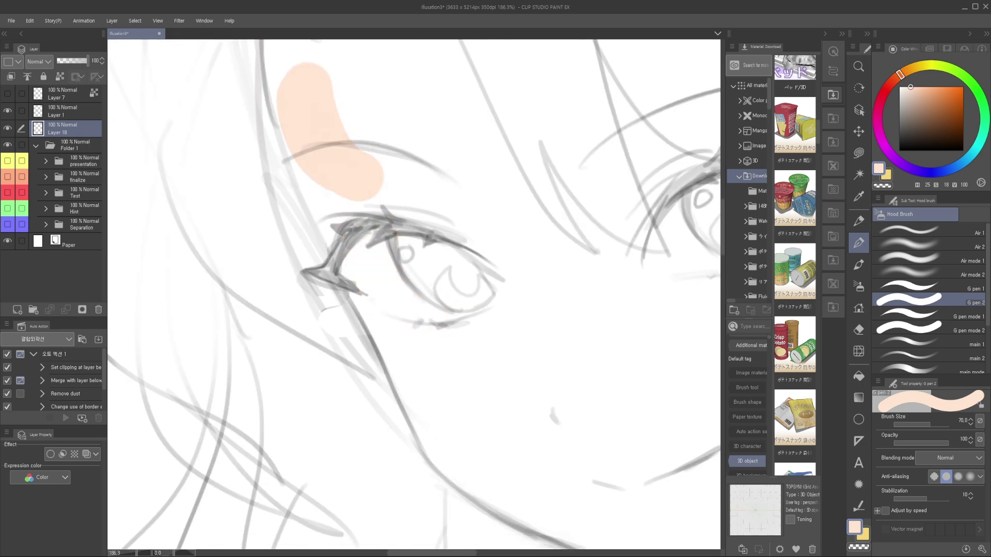
key("ctrl+z")
left_click_drag(397, 218, 417, 277)
key("ctrl+z")
Step: Use Lasso Fill to block in the left side of the face with skin tone, from the forehead past the eye to the cheek
left_click(859, 152)
left_click(906, 279)
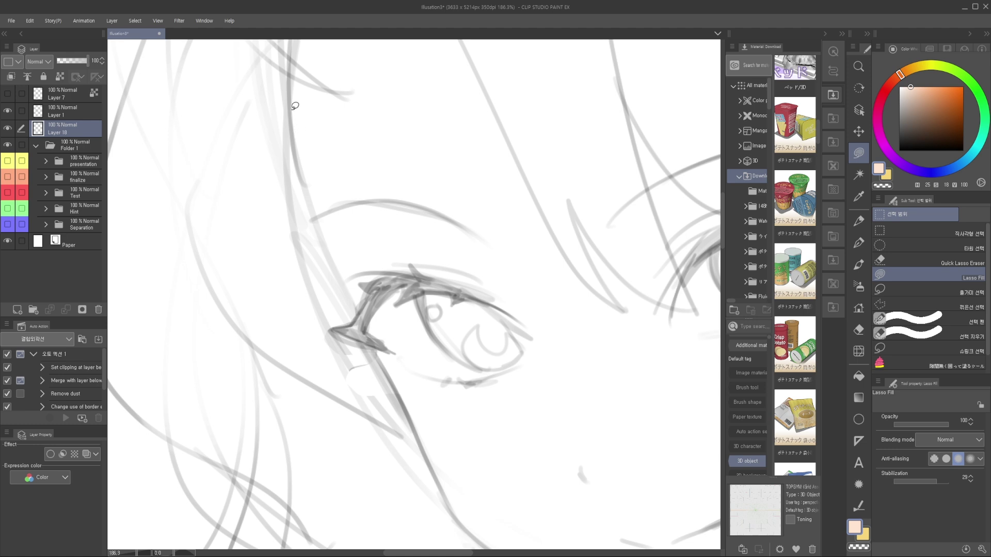
mouse_move(291, 113)
left_mouse_down()
mouse_move(341, 299)
mouse_move(412, 414)
mouse_move(320, 235)
mouse_move(448, 473)
mouse_move(486, 150)
mouse_move(305, 100)
left_mouse_up()
key("ctrl+z")
mouse_move(462, 473)
left_mouse_down()
mouse_move(413, 334)
mouse_move(385, 315)
left_mouse_up()
scroll(392, 313, "up", 3)
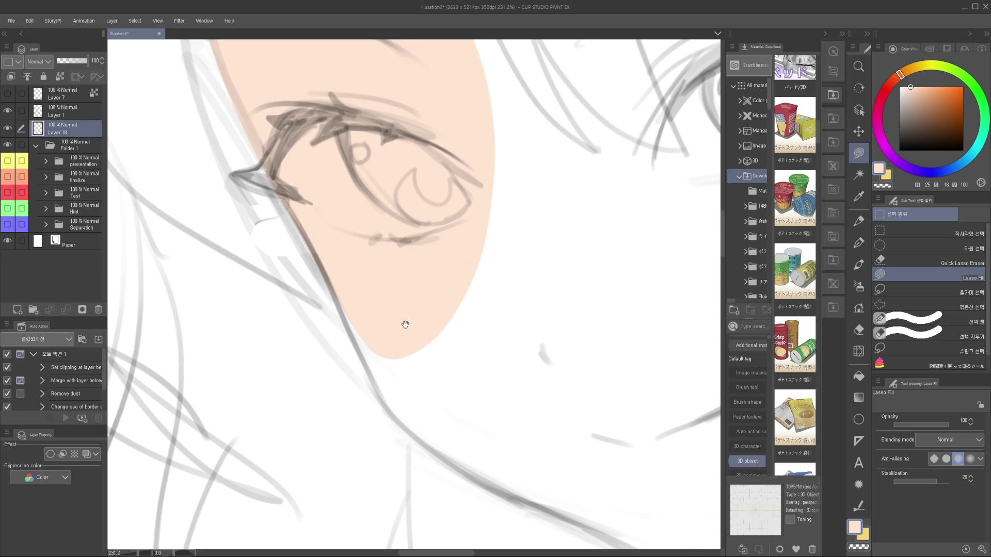
left_click_drag(405, 325, 388, 335)
scroll(409, 361, "down", 3)
scroll(370, 331, "up", 3)
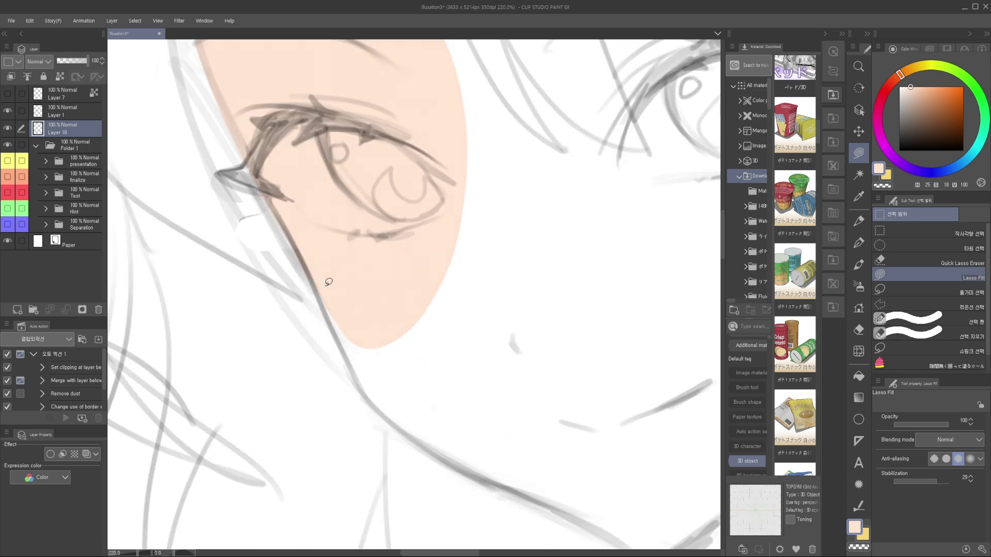
mouse_move(302, 248)
left_mouse_down()
mouse_move(398, 418)
mouse_move(507, 274)
mouse_move(467, 217)
left_mouse_up()
scroll(449, 288, "down", 3)
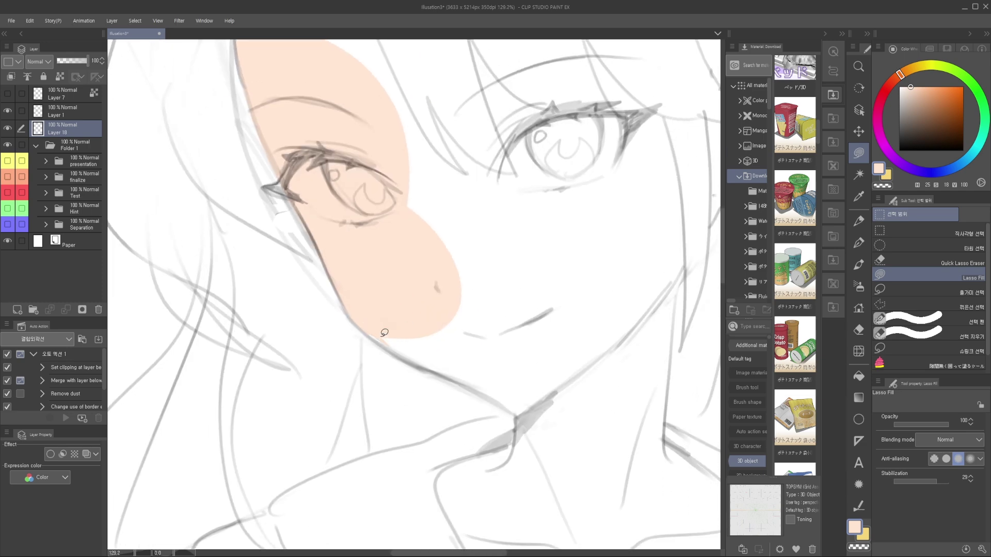
Step: Lasso-fill the rest of the face with skin tone, covering the chin, forehead, right eye area and right jaw
mouse_move(413, 358)
left_mouse_down()
mouse_move(534, 415)
mouse_move(583, 347)
mouse_move(435, 202)
mouse_move(381, 206)
mouse_move(549, 312)
left_mouse_up()
scroll(399, 196, "down", 2)
left_click_drag(437, 233, 516, 373)
mouse_move(375, 277)
left_mouse_down()
mouse_move(376, 165)
mouse_move(531, 334)
mouse_move(445, 294)
left_mouse_up()
left_click(520, 322, "alt")
left_click_drag(511, 354, 535, 373)
left_click_drag(578, 363, 494, 335)
mouse_move(499, 371)
left_mouse_down()
mouse_move(547, 232)
mouse_move(540, 380)
left_mouse_up()
left_click_drag(539, 377, 517, 336)
mouse_move(469, 295)
left_mouse_down()
mouse_move(556, 283)
mouse_move(504, 401)
left_mouse_up()
left_click_drag(519, 381, 501, 314)
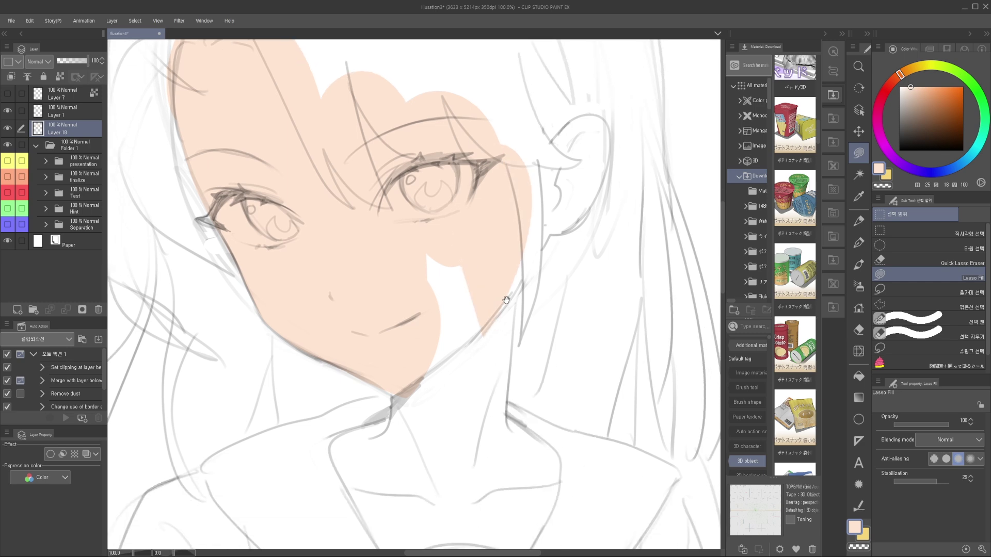
mouse_move(511, 236)
left_mouse_down()
mouse_move(405, 332)
mouse_move(459, 249)
left_mouse_up()
left_click_drag(487, 345, 487, 278)
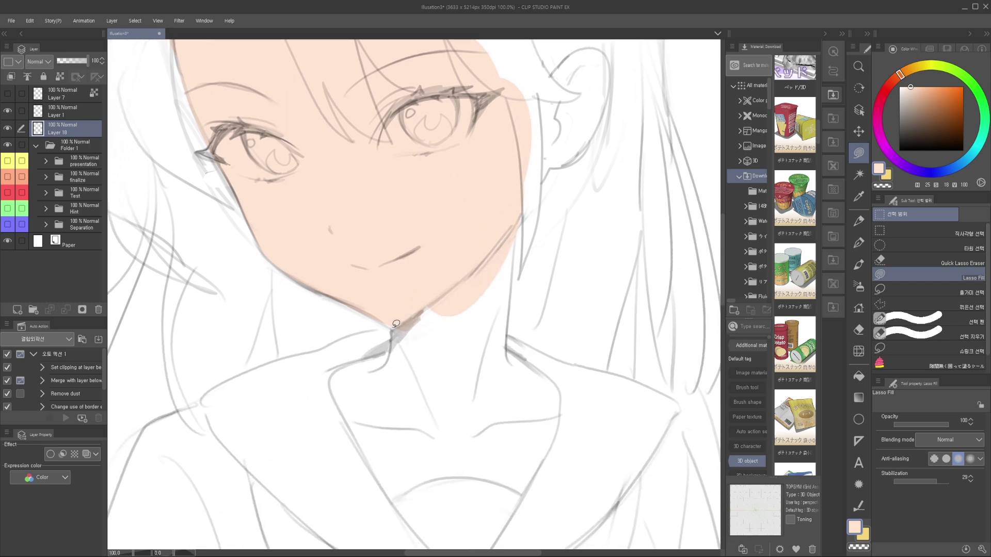
Step: Lasso-fill the left side of the neck and chest with skin tone, from the chin down along the inner collar
mouse_move(394, 324)
left_mouse_down()
mouse_move(442, 394)
mouse_move(418, 312)
mouse_move(320, 357)
mouse_move(464, 420)
mouse_move(460, 306)
left_mouse_up()
scroll(418, 314, "up", 3)
scroll(465, 420, "down", 1)
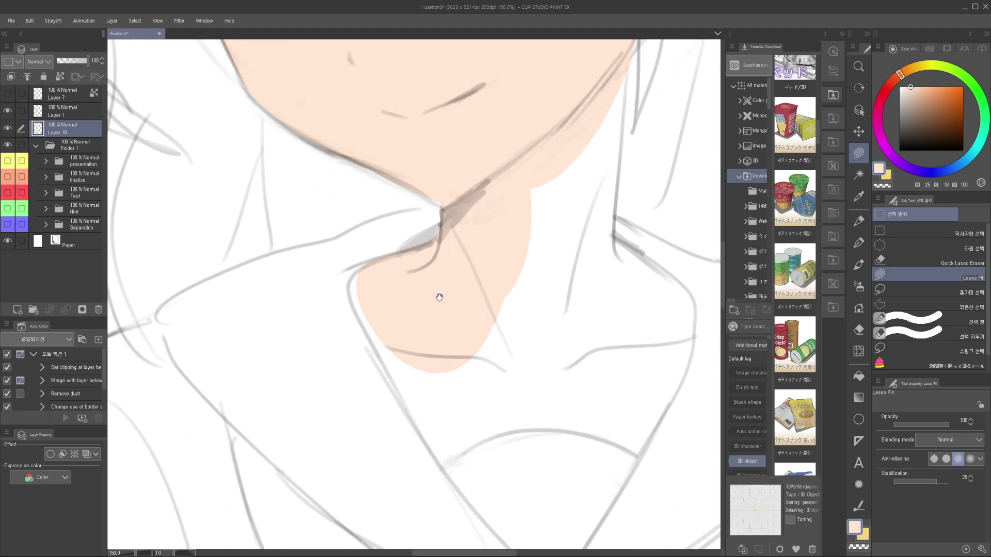
mouse_move(385, 259)
left_mouse_down()
mouse_move(343, 307)
mouse_move(498, 447)
left_mouse_up()
scroll(460, 353, "down", 1)
left_click_drag(445, 393, 425, 380)
mouse_move(383, 349)
left_mouse_down()
mouse_move(485, 420)
mouse_move(564, 371)
left_mouse_up()
left_click_drag(555, 369, 487, 393)
left_click_drag(417, 418, 520, 420)
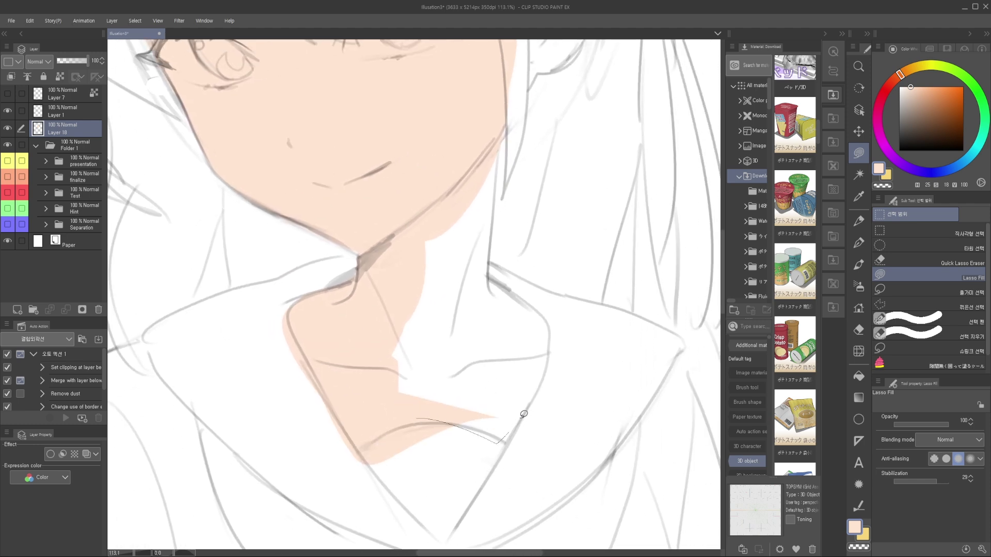
Step: Fill the right side of the neck and the remaining chest inside the collar with skin tone
left_click_drag(546, 328, 436, 416)
left_click_drag(456, 255, 429, 305)
scroll(431, 301, "up", 2)
mouse_move(392, 244)
left_mouse_down()
mouse_move(381, 246)
mouse_move(445, 193)
left_mouse_up()
left_click_drag(494, 128, 473, 203)
left_click_drag(474, 252, 367, 416)
scroll(404, 318, "down", 2)
mouse_move(471, 406)
left_mouse_down()
mouse_move(451, 336)
mouse_move(500, 380)
left_mouse_up()
mouse_move(445, 330)
left_mouse_down()
mouse_move(475, 482)
mouse_move(376, 339)
left_mouse_up()
mouse_move(456, 470)
left_mouse_down()
mouse_move(465, 359)
mouse_move(495, 360)
left_mouse_up()
scroll(483, 327, "down", 1)
Step: Lasso-fill the ear with skin tone and join it to the side of the face
left_click_drag(457, 269, 466, 486)
left_click_drag(498, 255, 475, 332)
scroll(481, 254, "up", 2)
mouse_move(461, 268)
left_mouse_down()
mouse_move(506, 228)
mouse_move(431, 416)
left_mouse_up()
mouse_move(478, 399)
left_mouse_down()
mouse_move(470, 352)
mouse_move(540, 291)
mouse_move(552, 222)
left_mouse_up()
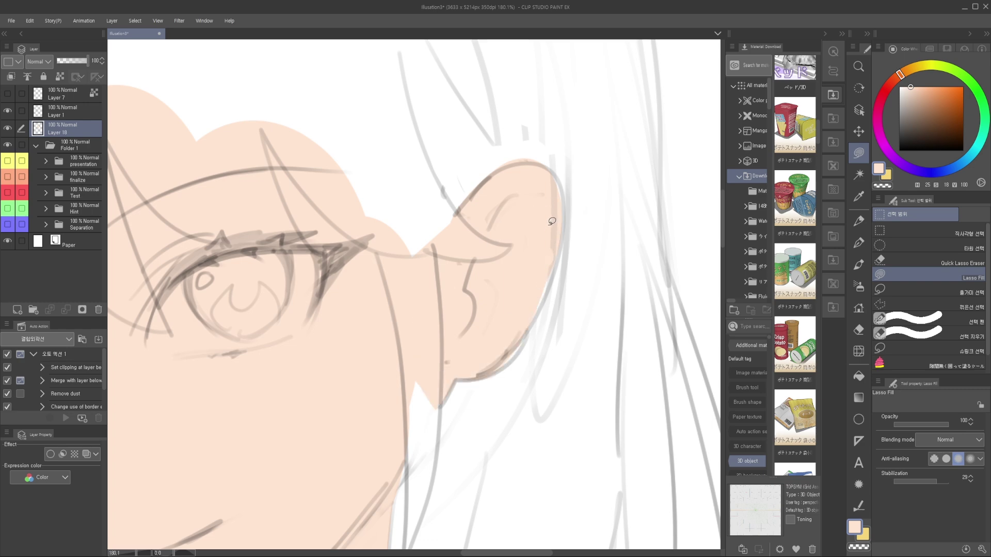
scroll(510, 326, "down", 3)
Step: Lasso-fill the arm below the left sleeve with skin tone, following its sketched outline
left_click_drag(487, 403, 520, 210)
left_click_drag(409, 365, 476, 232)
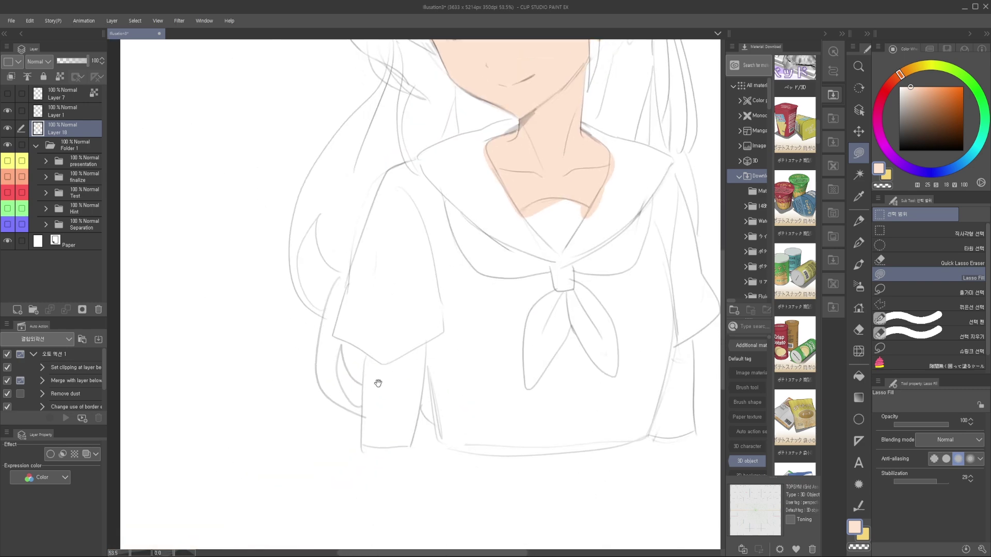
scroll(379, 382, "up", 2)
left_click_drag(366, 340, 352, 454)
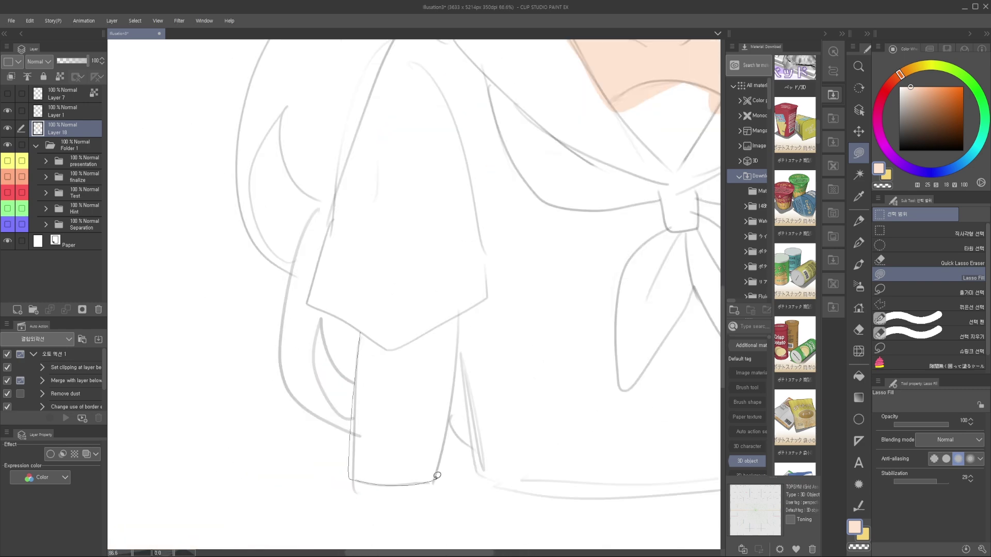
left_click_drag(463, 290, 375, 292)
left_click_drag(408, 330, 364, 330)
Step: Lasso-fill the visible part of the arm below the right sleeve with skin tone
mouse_move(715, 360)
left_mouse_down()
mouse_move(525, 304)
mouse_move(573, 333)
left_mouse_up()
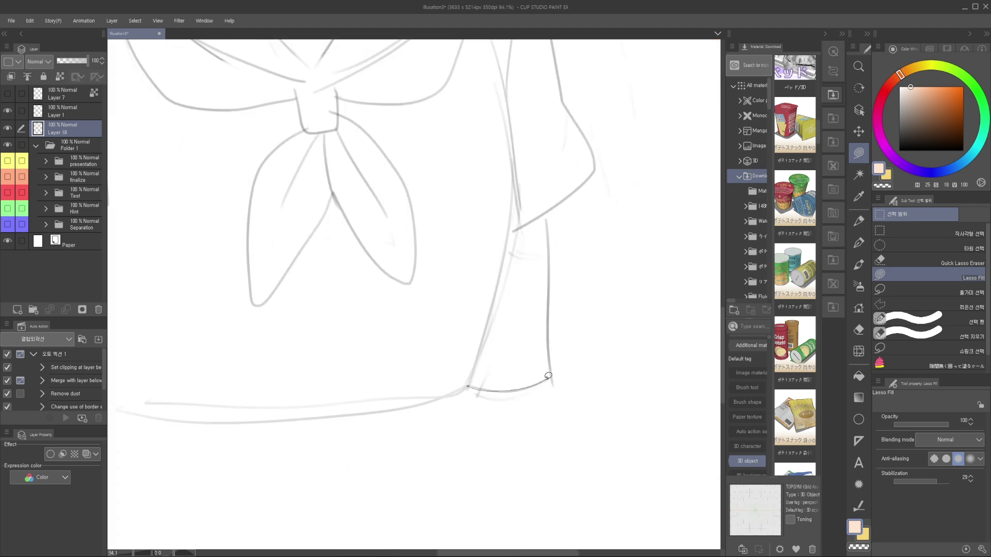
left_click_drag(461, 343, 467, 386)
left_click_drag(492, 292, 452, 292)
Step: Add a raster layer above the skin layer and set the drawing colour to orange-brown for the hair
mouse_move(445, 218)
left_mouse_down()
mouse_move(502, 369)
mouse_move(471, 285)
mouse_move(498, 286)
left_mouse_up()
left_click_drag(469, 238, 488, 364)
mouse_move(468, 302)
left_mouse_down()
mouse_move(478, 339)
mouse_move(444, 341)
mouse_move(516, 328)
mouse_move(466, 324)
left_mouse_up()
left_click(18, 310)
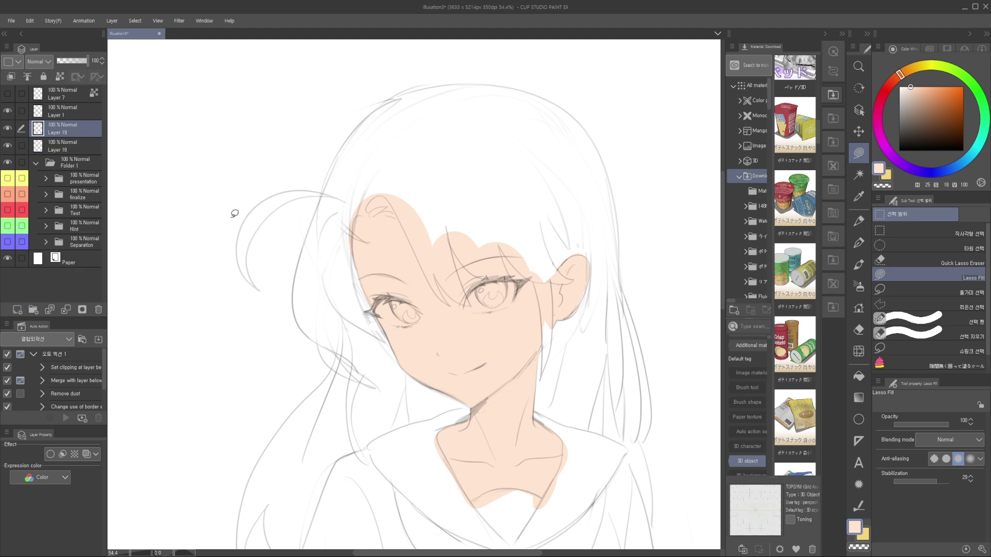
scroll(481, 258, "up", 2)
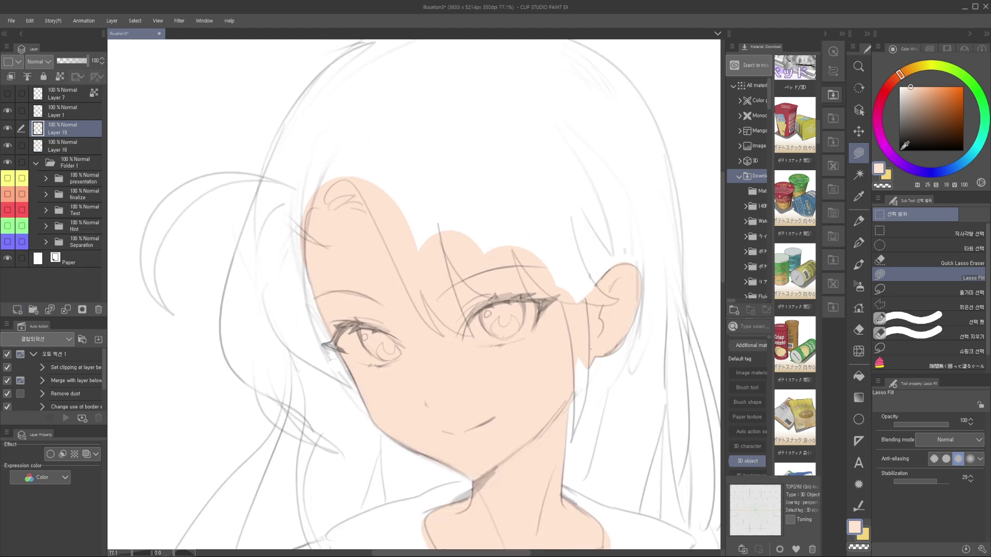
left_click_drag(542, 235, 554, 254)
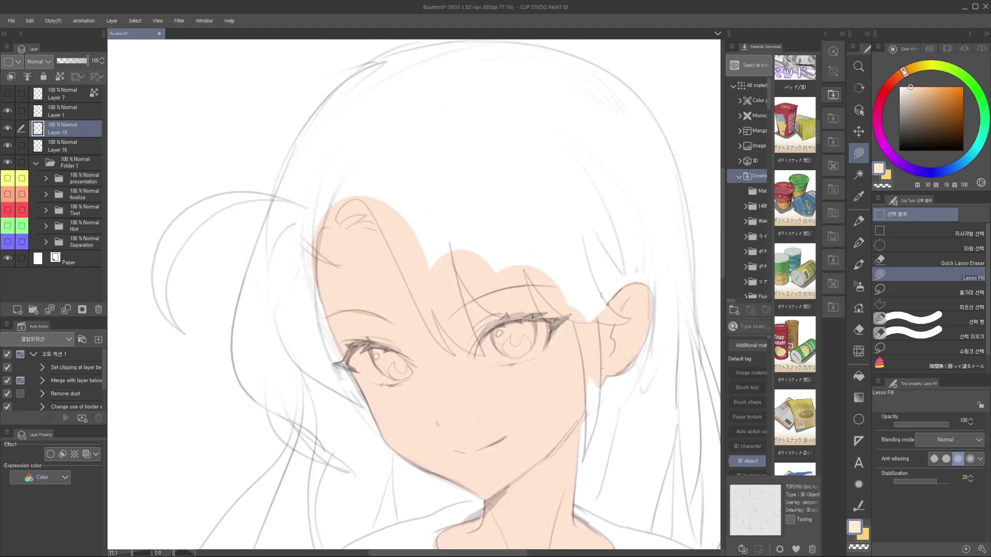
left_click(943, 102)
left_click_drag(945, 101, 936, 95)
Step: Lasso-fill a strand of the bangs above the forehead in orange-brown and overlap it with a muted tan fill
left_click_drag(376, 157, 375, 155)
scroll(438, 243, "up", 2)
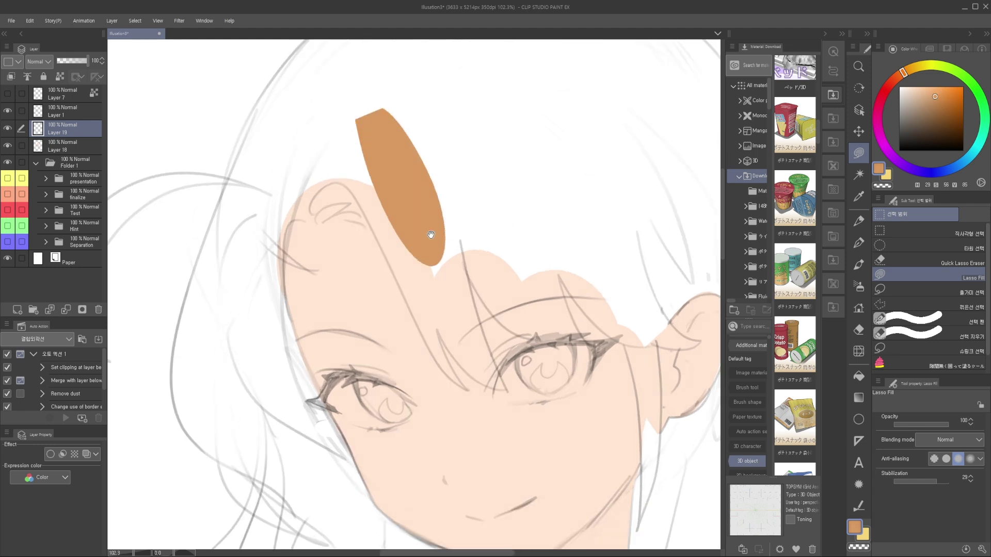
left_click(909, 74)
mouse_move(355, 131)
left_mouse_down()
mouse_move(396, 212)
mouse_move(377, 199)
left_mouse_up()
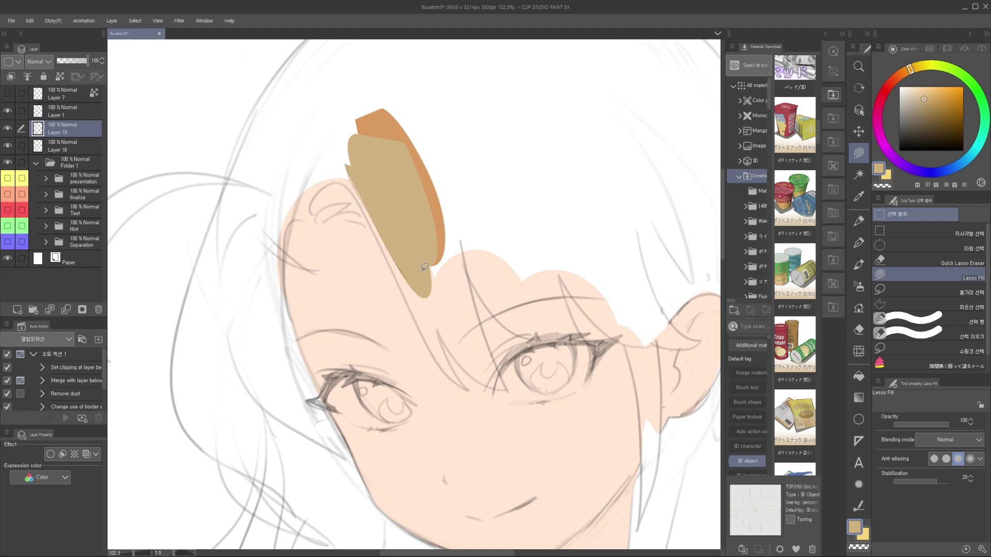
Step: Select the skin layer, shift its sampled colour to a pinker skin tone (hue 19), and lock the layer's transparent pixels
left_click(333, 292, "ctrl+shift")
left_click_drag(904, 76, 910, 78)
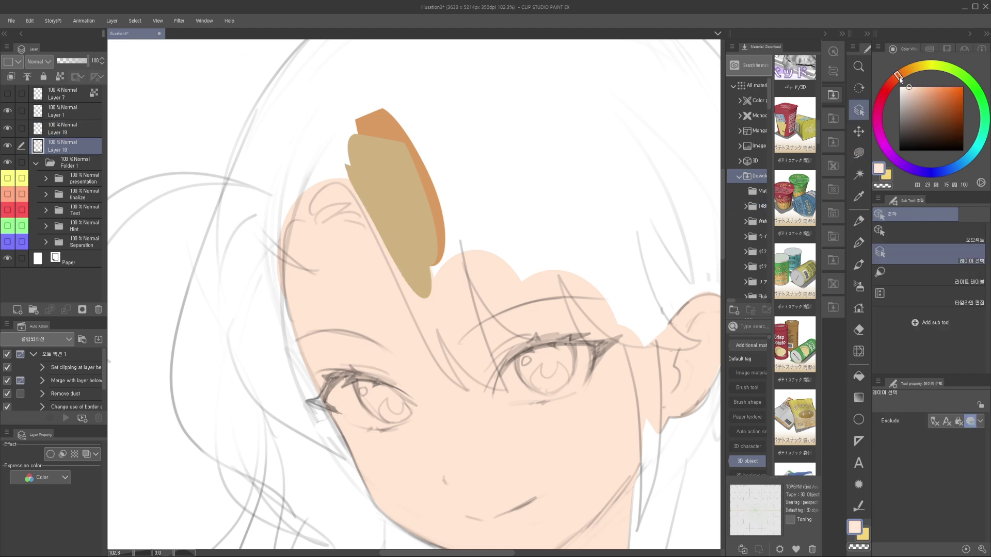
left_click_drag(591, 281, 537, 281)
left_click_drag(649, 285, 583, 260)
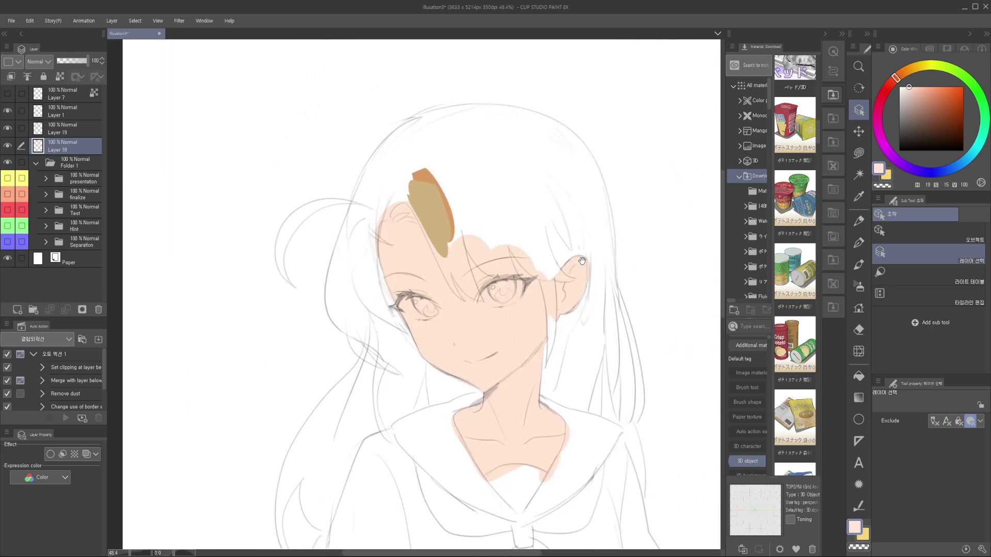
left_click(835, 93)
left_click(765, 280)
left_click_drag(534, 333, 521, 318)
Step: Recolour the whole skin layer by lasso-filling over the face, neck and both arms with the pinker tone
key("m")
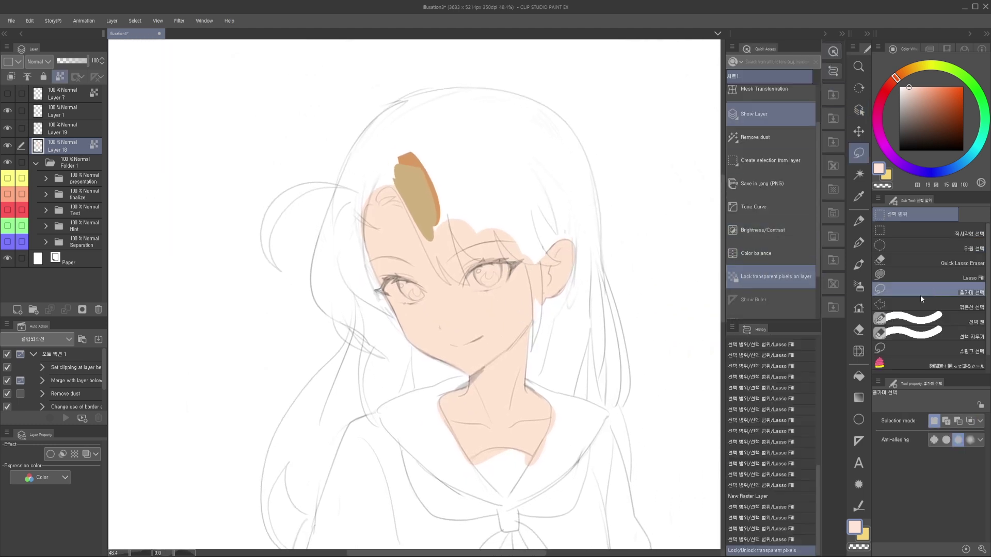
left_click(936, 277)
mouse_move(611, 195)
left_mouse_down()
mouse_move(622, 450)
mouse_move(625, 330)
left_mouse_up()
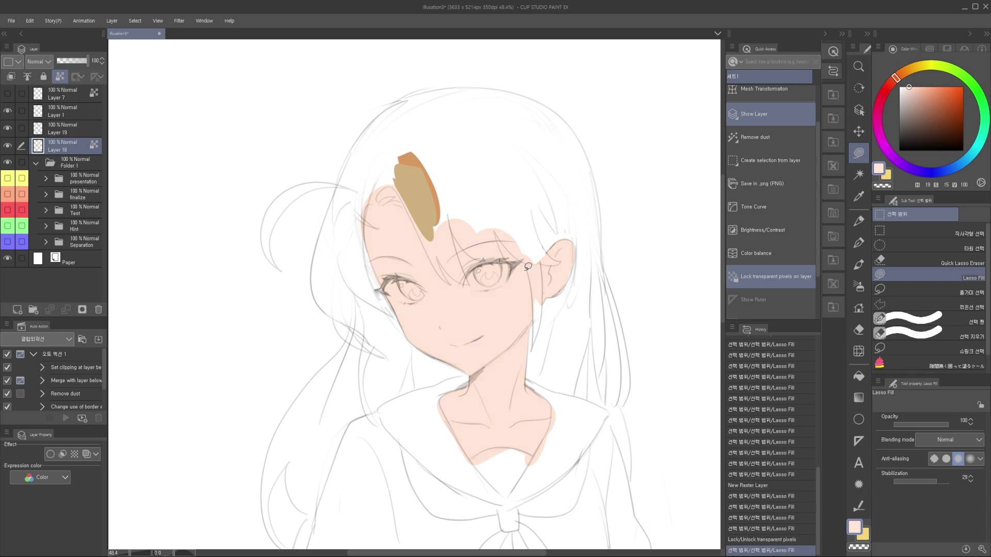
scroll(496, 415, "down", 3)
mouse_move(434, 334)
left_mouse_down()
mouse_move(569, 466)
mouse_move(573, 454)
left_mouse_up()
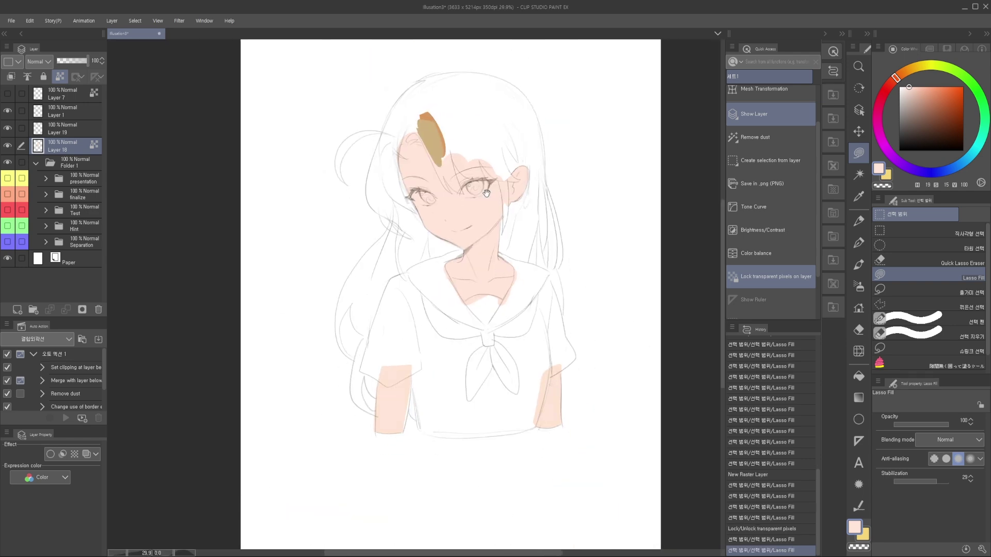
Step: Make the hair layer active again and set up Lasso Fill for work around the bangs
scroll(439, 103, "up", 6)
left_click(433, 238, "ctrl+shift")
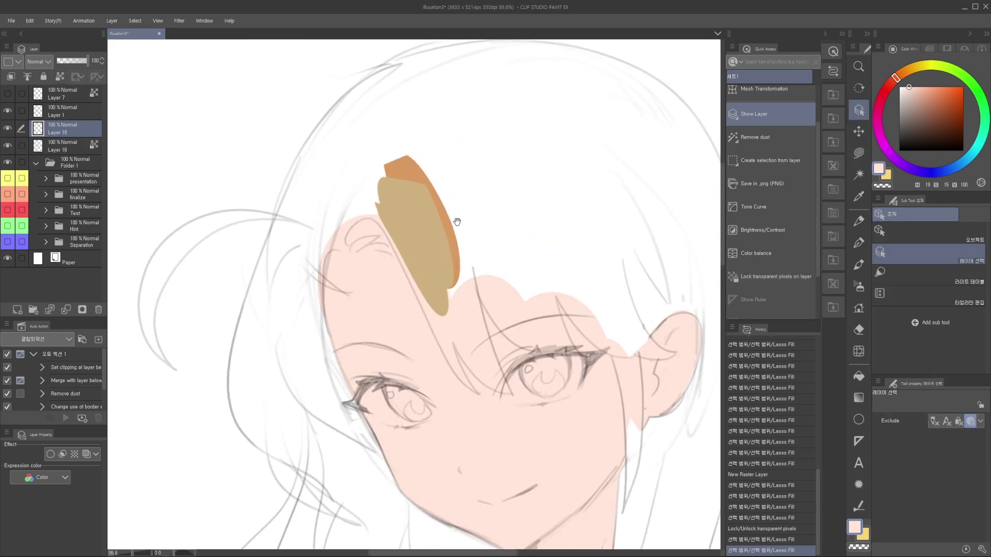
left_click_drag(460, 213, 462, 244)
key("m")
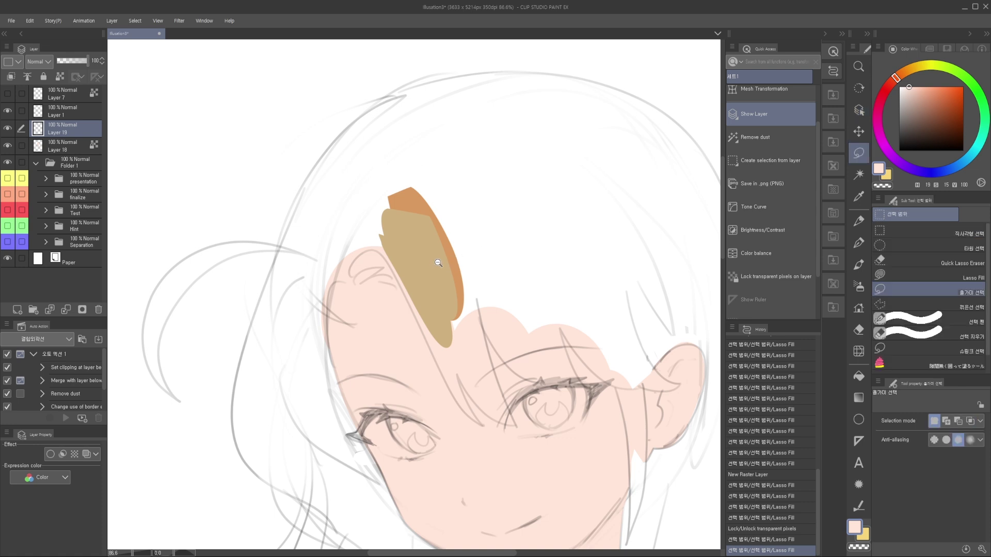
scroll(436, 264, "up", 2)
left_click(929, 278)
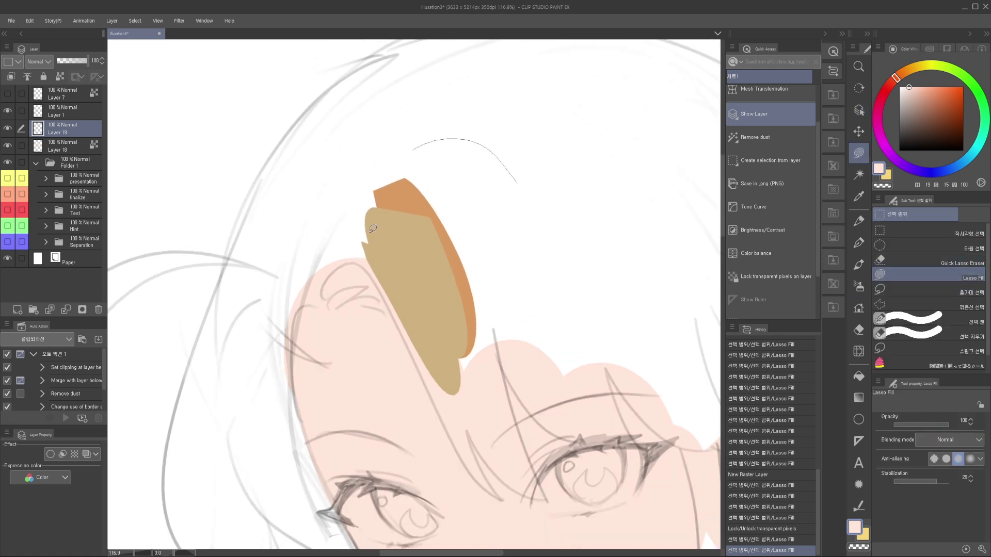
left_click_drag(377, 177, 491, 274)
left_click_drag(421, 233, 437, 252)
key("ctrl+z")
Step: Sample the tan hair colour and lasso-fill the hair above the forehead, including the small tuft at the hairline
left_click(436, 267, "alt")
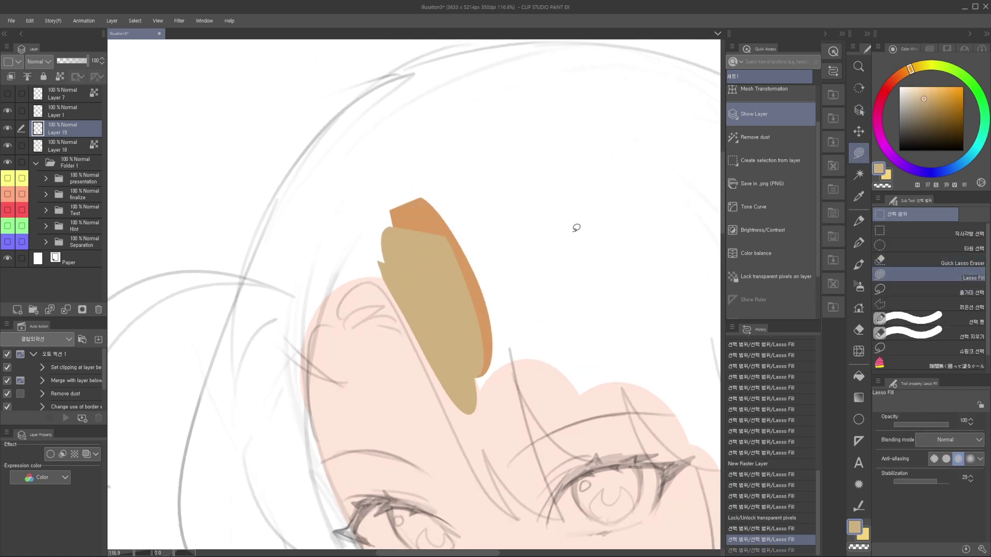
mouse_move(430, 151)
left_mouse_down()
mouse_move(496, 281)
mouse_move(438, 158)
left_mouse_up()
scroll(465, 288, "up", 3)
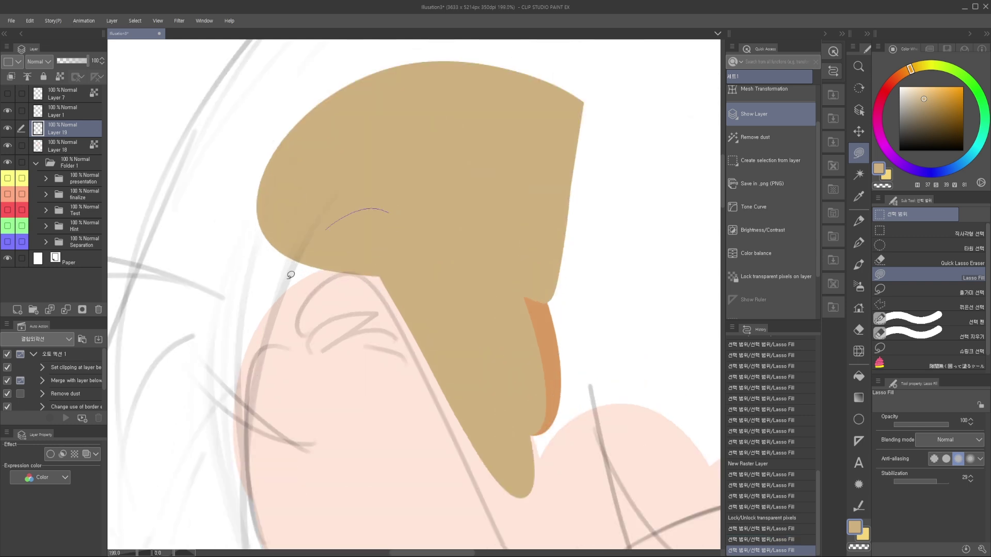
scroll(418, 320, "down", 2)
mouse_move(467, 307)
left_mouse_down()
mouse_move(375, 234)
mouse_move(433, 336)
mouse_move(433, 307)
left_mouse_up()
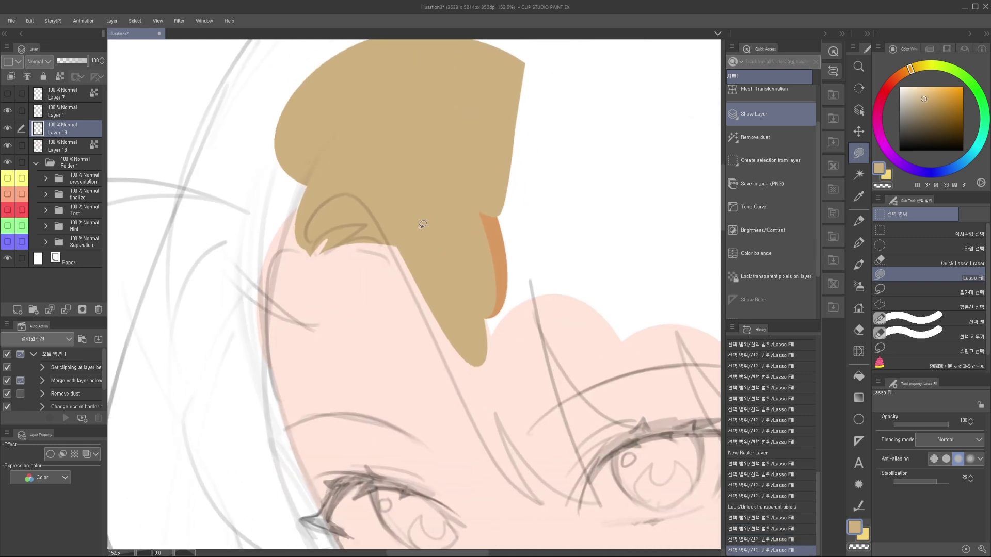
key("o")
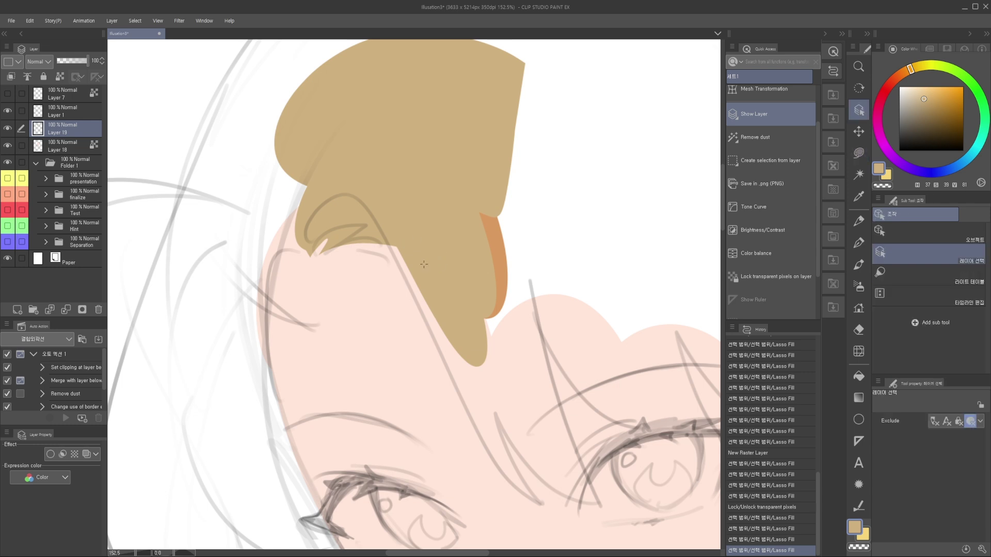
key("ctrl+shift")
key("alt+bracketleft")
key("alt+bracketright")
key("alt+bracketleft")
key("alt+bracketright")
key("alt+bracketleft")
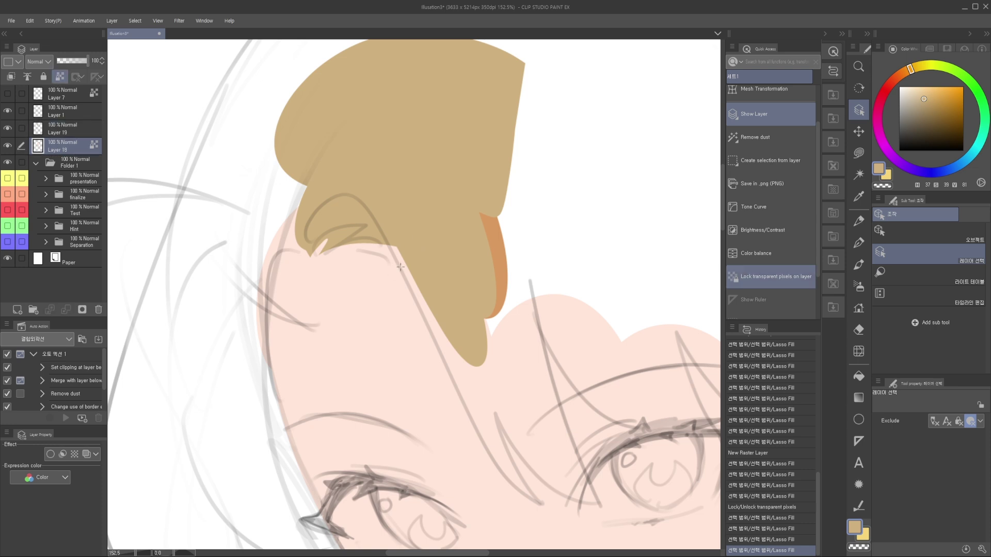
key("alt+bracketright")
key("alt+bracketleft")
key("alt+bracketright")
key("alt+bracketleft")
key("alt+bracketright")
key("alt+bracketleft")
key("alt+bracketright")
Step: Lasso-fill the long bang strand between the eyes in tan, following the sketch down to its pointed tips
scroll(462, 283, "down", 3)
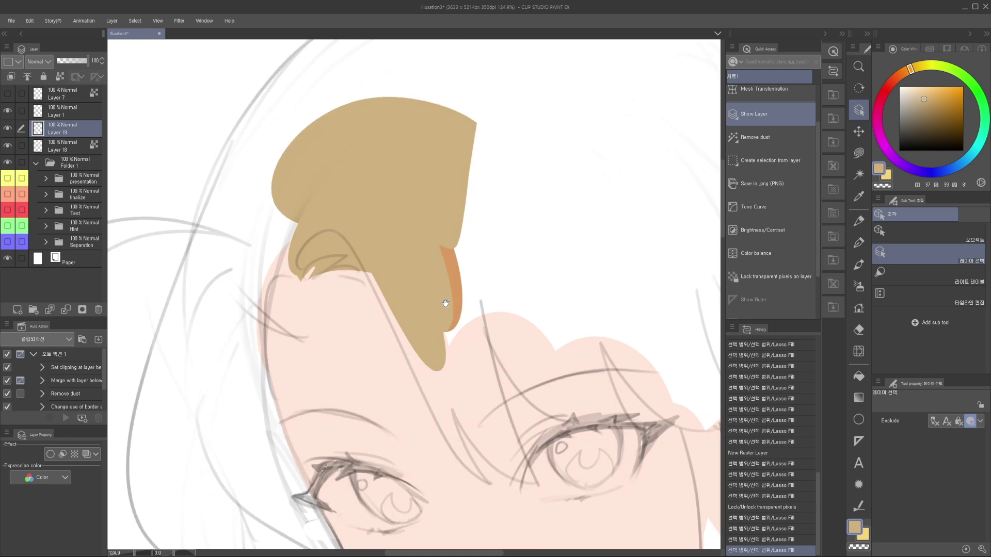
key("m")
mouse_move(443, 318)
left_mouse_down()
mouse_move(442, 275)
mouse_move(445, 319)
left_mouse_up()
left_click(927, 274)
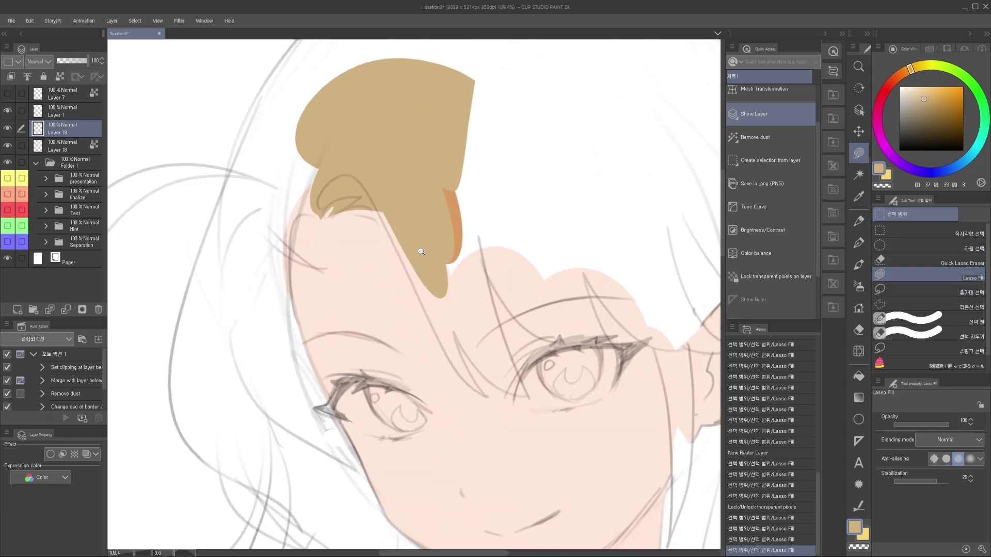
scroll(385, 237, "up", 3)
left_click_drag(470, 361, 467, 356)
scroll(428, 289, "down", 2)
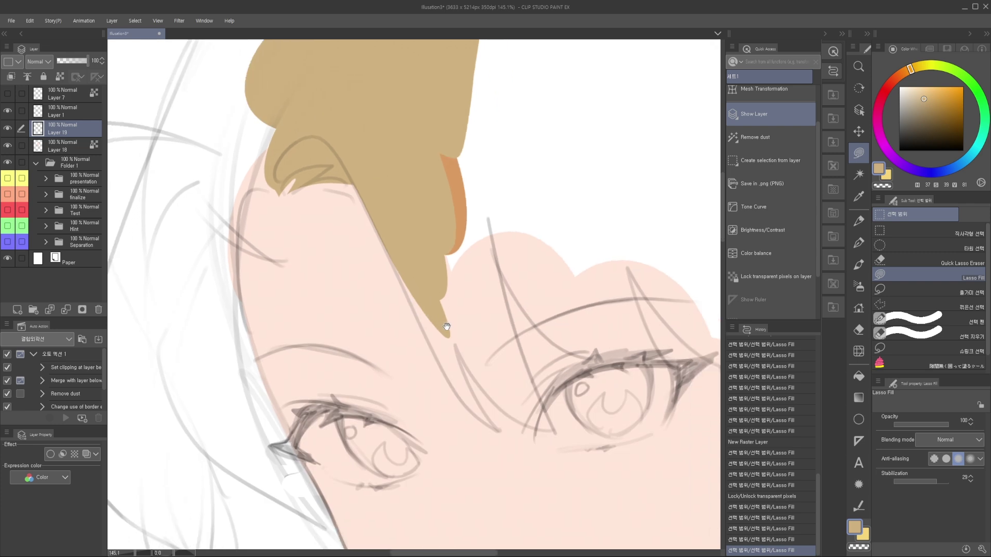
left_click_drag(403, 297, 405, 302)
key("ctrl+z")
left_click_drag(371, 229, 432, 360)
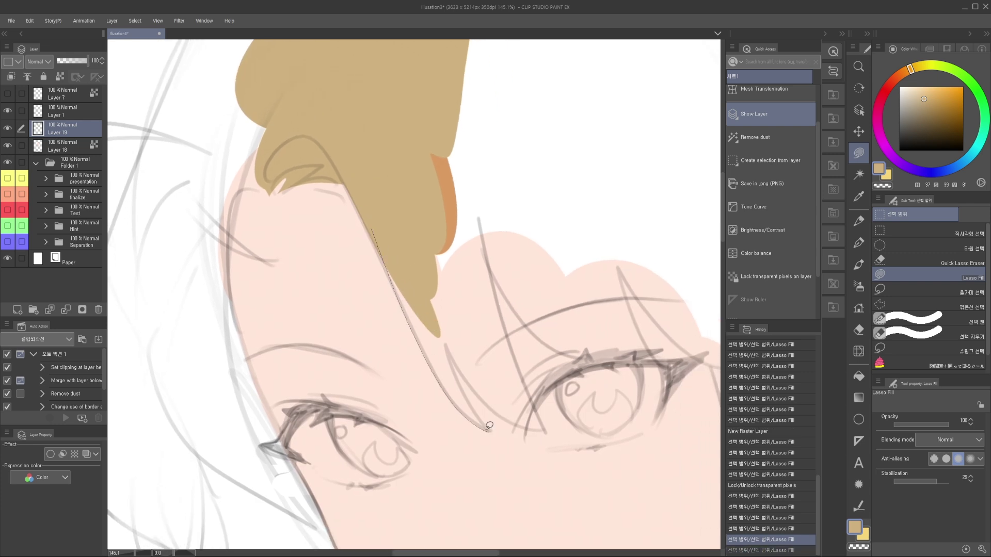
mouse_move(544, 421)
left_mouse_down()
mouse_move(476, 191)
mouse_move(404, 152)
left_mouse_up()
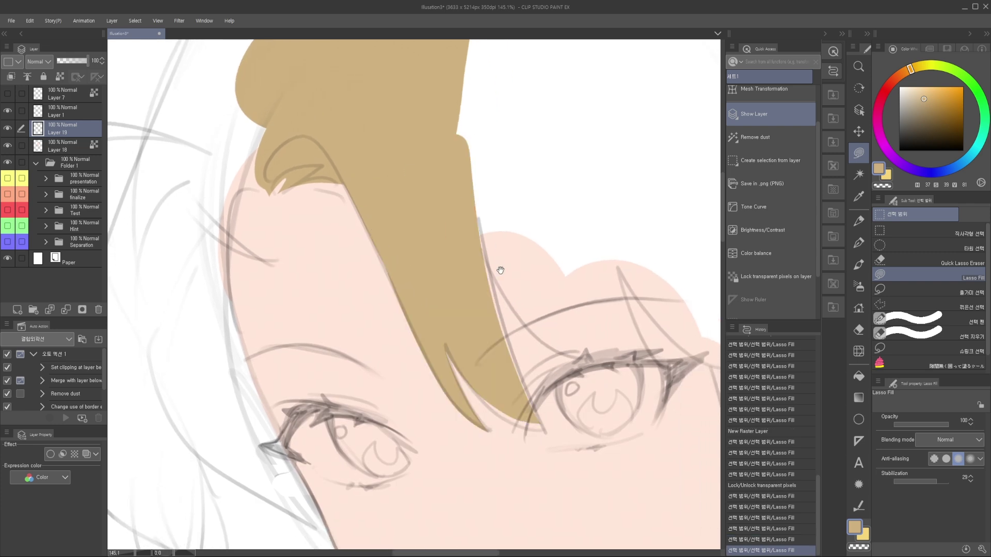
Step: Lasso-fill the bangs above the eye nearer the visible ear in tan, leaving pointed skin gaps between the strands
left_click_drag(491, 245, 475, 243)
left_click_drag(502, 376, 504, 384)
scroll(551, 203, "right", 1)
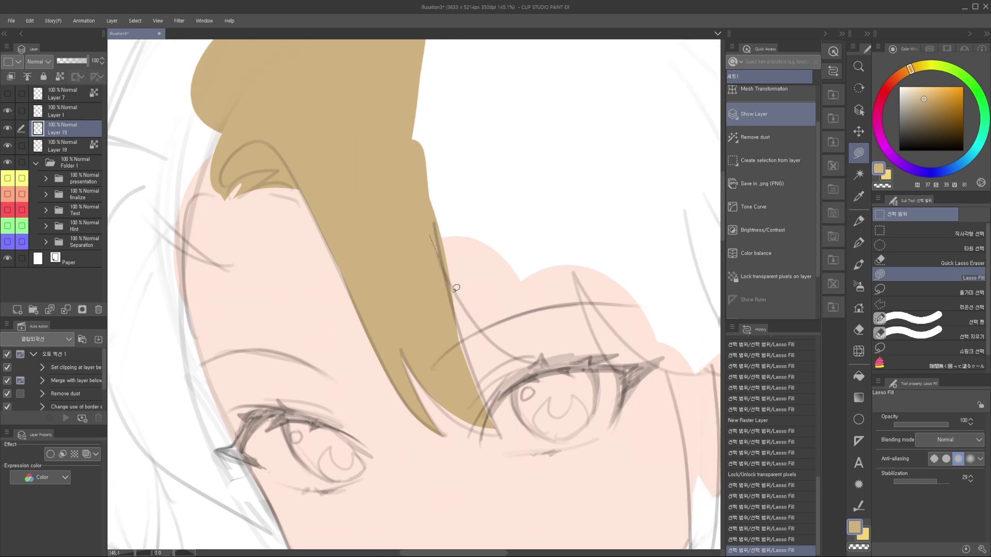
mouse_move(571, 204)
left_mouse_down()
mouse_move(400, 163)
mouse_move(408, 171)
left_mouse_up()
scroll(499, 264, "right", 3)
scroll(500, 264, "down", 1)
left_click_drag(605, 295, 486, 134)
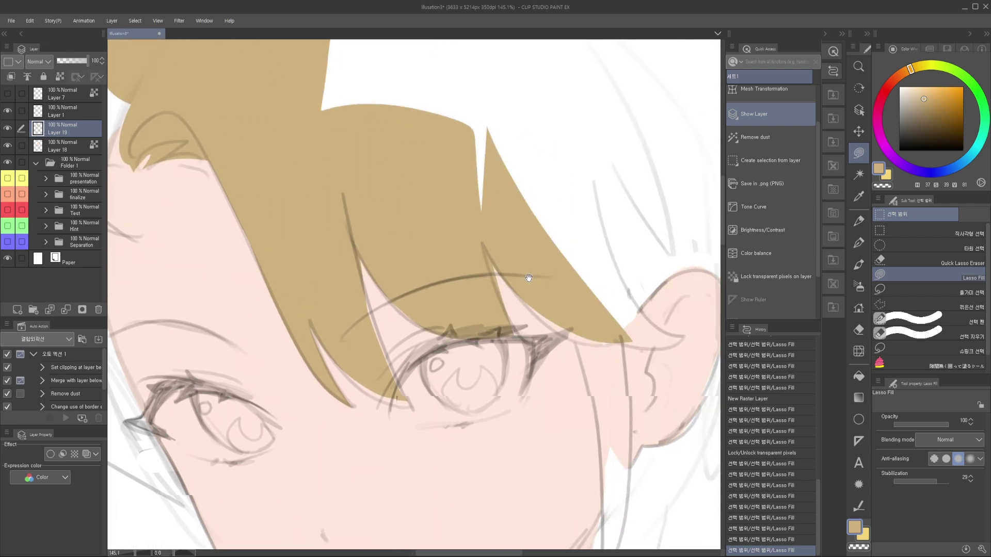
Step: Fill the notch in the tan bangs and extend the hair area upward and outward towards the ear
scroll(496, 265, "right", 1)
scroll(495, 265, "down", 1)
left_click_drag(612, 320, 507, 230)
scroll(527, 261, "down", 3)
mouse_move(530, 284)
left_mouse_down()
mouse_move(491, 268)
mouse_move(491, 254)
mouse_move(340, 145)
mouse_move(442, 239)
left_mouse_up()
scroll(454, 270, "down", 2)
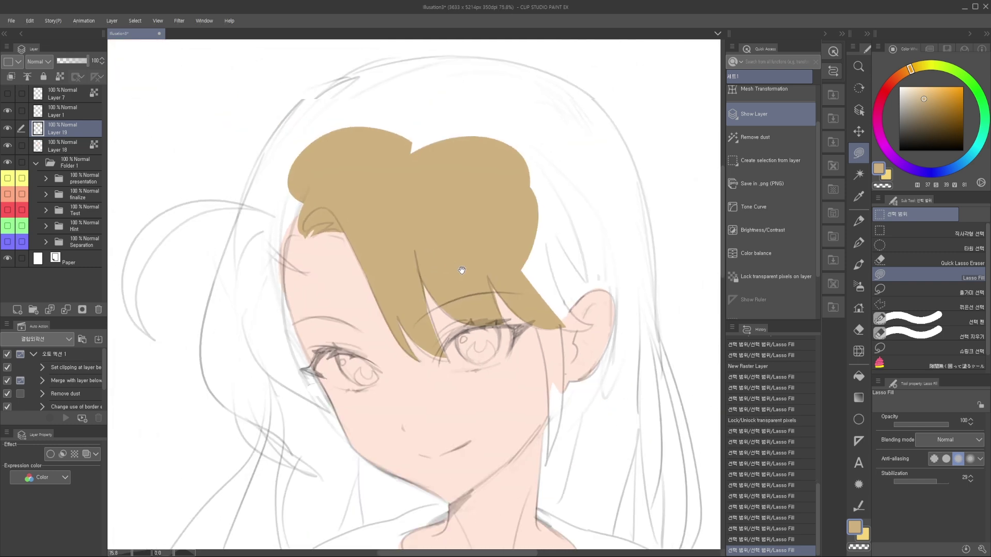
Step: Switch to the eraser and reduce its brush size to 60
scroll(391, 250, "up", 3)
scroll(441, 302, "up", 1)
key("e")
scroll(438, 217, "down", 2)
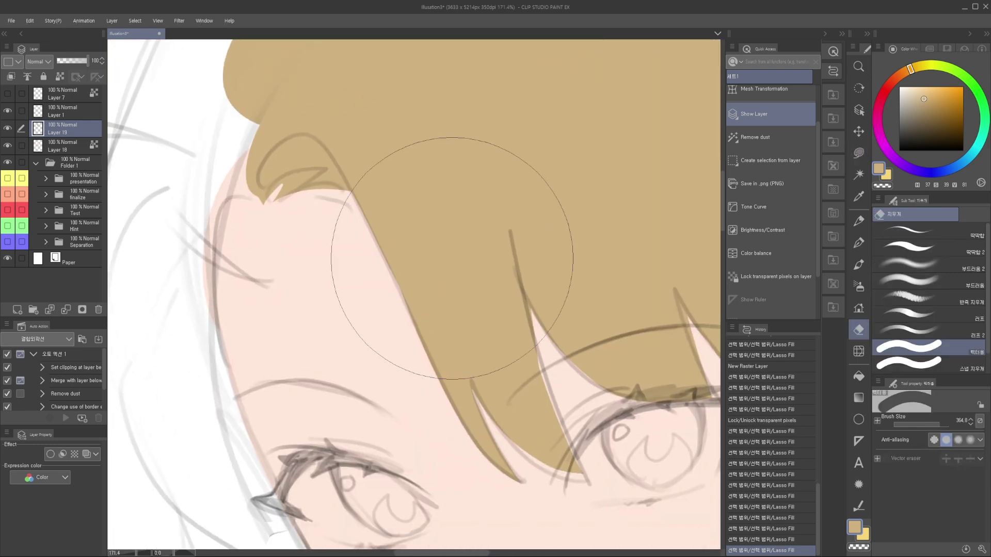
mouse_move(441, 299)
left_mouse_down()
mouse_move(428, 287)
mouse_move(440, 303)
left_mouse_up()
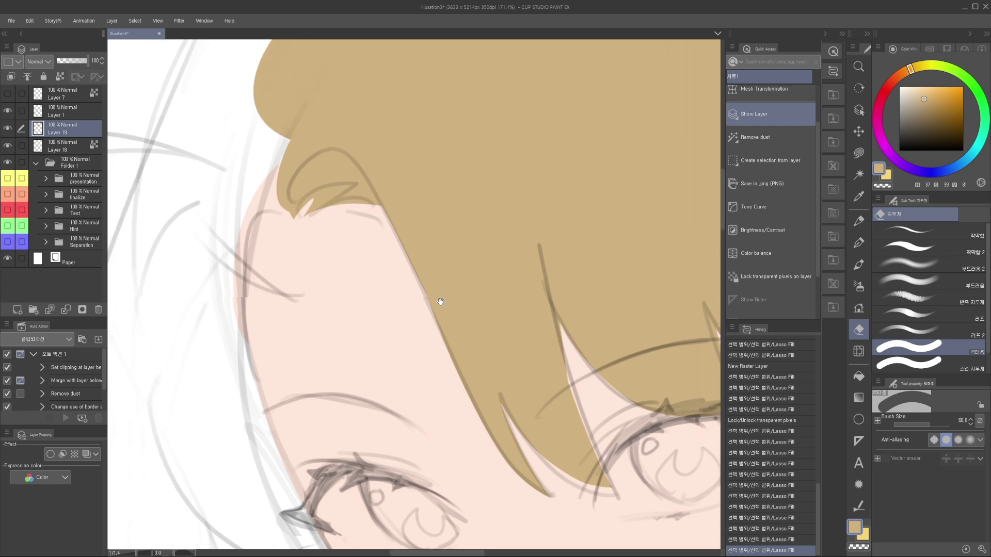
scroll(434, 299, "up", 1)
scroll(429, 292, "down", 2)
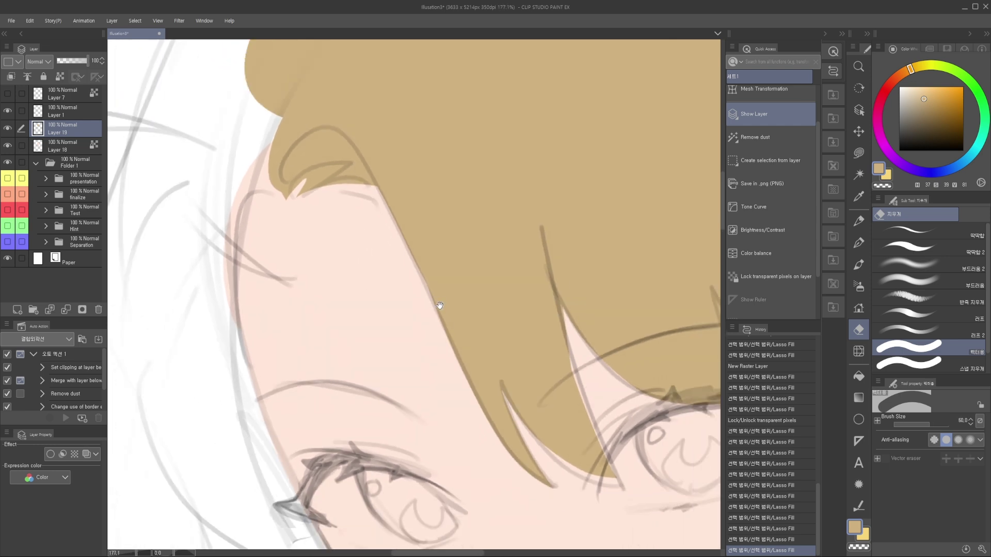
left_click_drag(444, 318, 423, 297)
left_click_drag(423, 297, 438, 311)
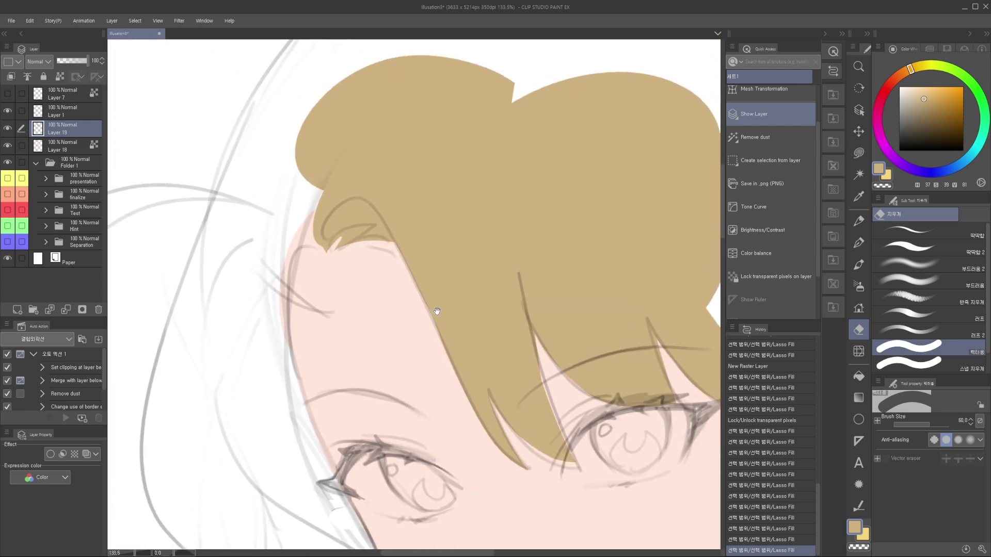
scroll(440, 344, "down", 4)
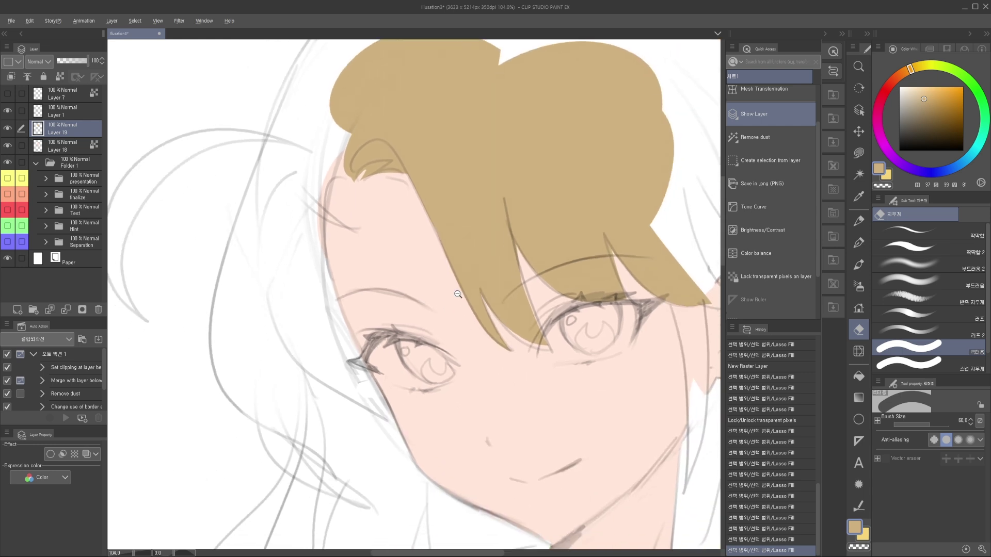
left_click_drag(441, 318, 447, 310)
left_click_drag(476, 280, 464, 287)
scroll(451, 274, "up", 3)
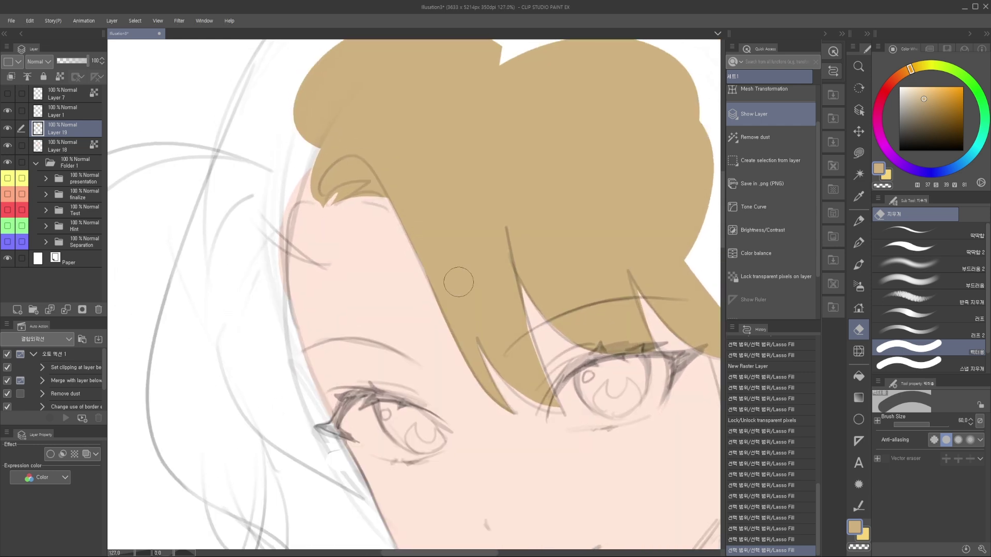
scroll(436, 308, "up", 3)
left_click_drag(444, 300, 452, 315)
Step: Choose the soft-edged 러프 2 eraser and set its brush size to 40
key("bracketleft")
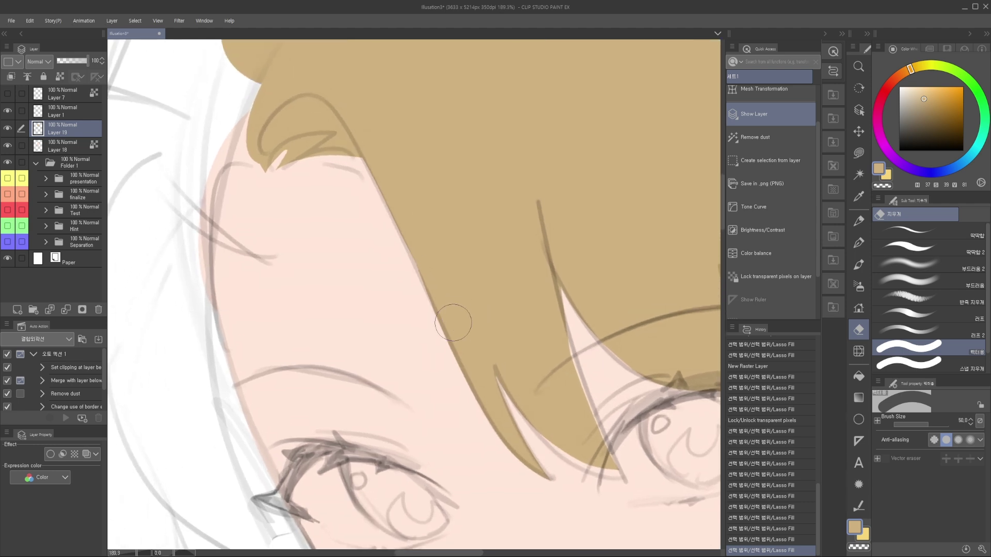
left_click(912, 282)
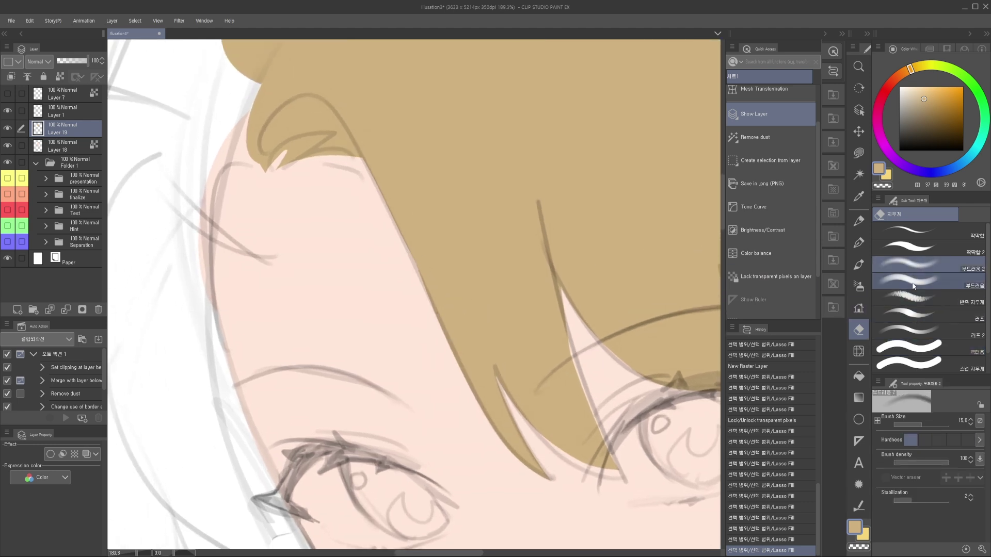
left_click(937, 261)
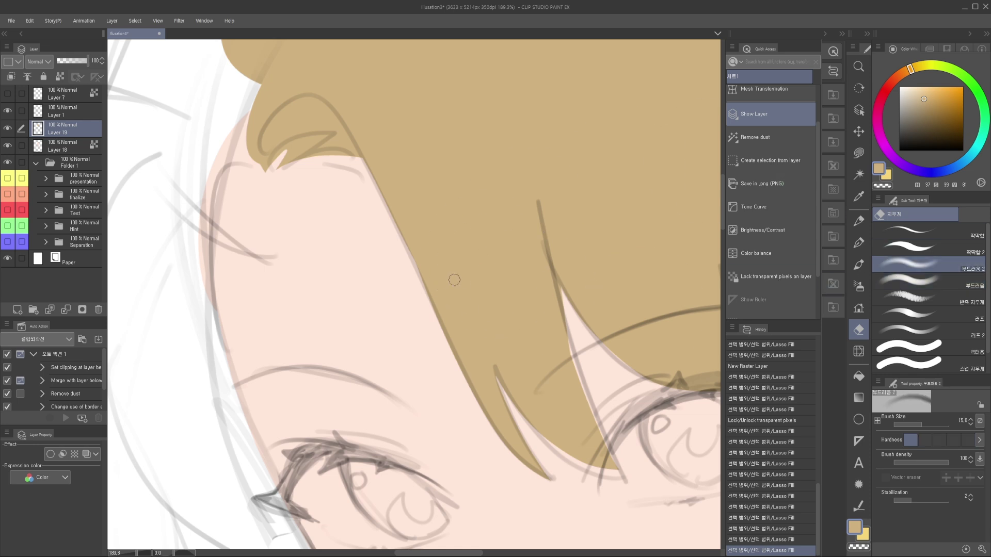
left_click(901, 334)
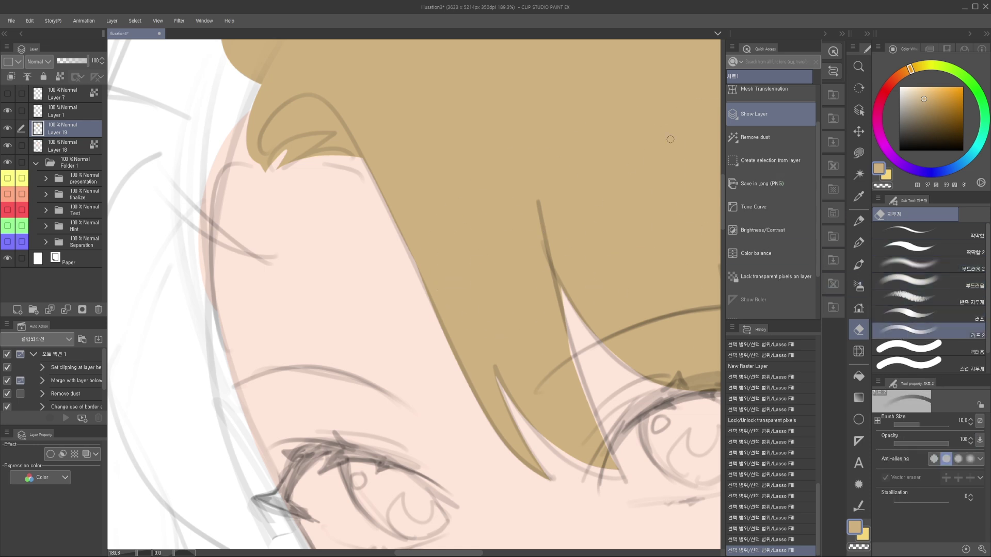
scroll(443, 280, "up", 2)
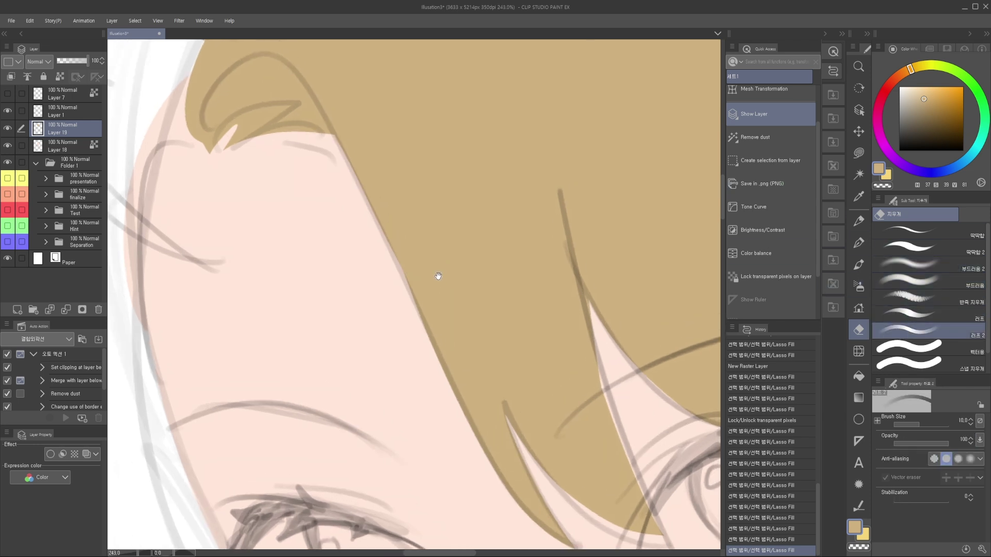
key("]")
key("]")
key("]")
key("]")
key("]")
key("]")
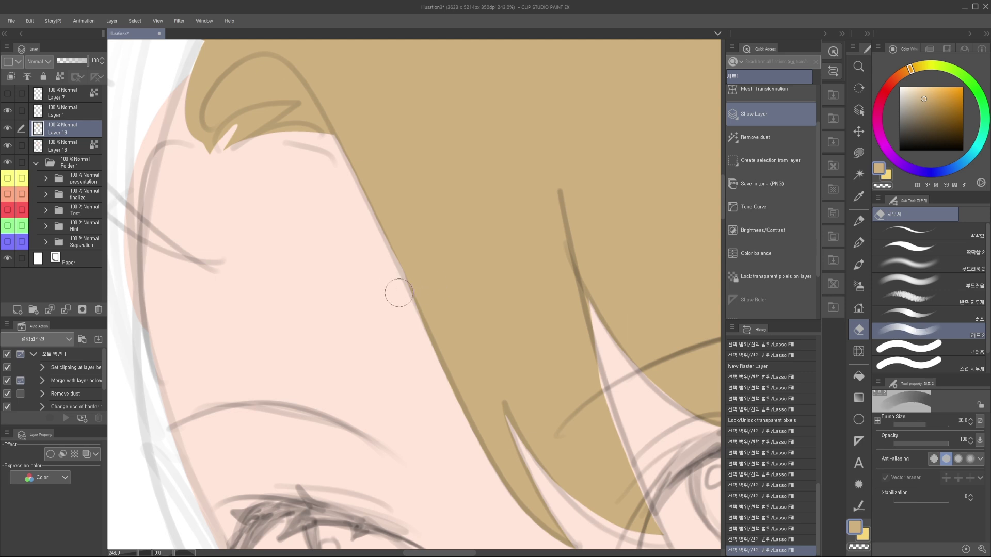
key("]")
Step: Erase short soft strokes into the forehead-side edge of the long bang strand, redoing the first attempt
left_click_drag(413, 349, 417, 247)
key("ctrl+z")
mouse_move(411, 295)
left_mouse_down()
mouse_move(414, 346)
mouse_move(432, 233)
left_mouse_up()
mouse_move(422, 317)
left_mouse_down()
mouse_move(421, 346)
mouse_move(434, 209)
left_mouse_up()
Step: Turn on the border effect for the hair layer to outline the hair fill and the erased strokes
scroll(447, 306, "down", 1)
scroll(447, 309, "up", 1)
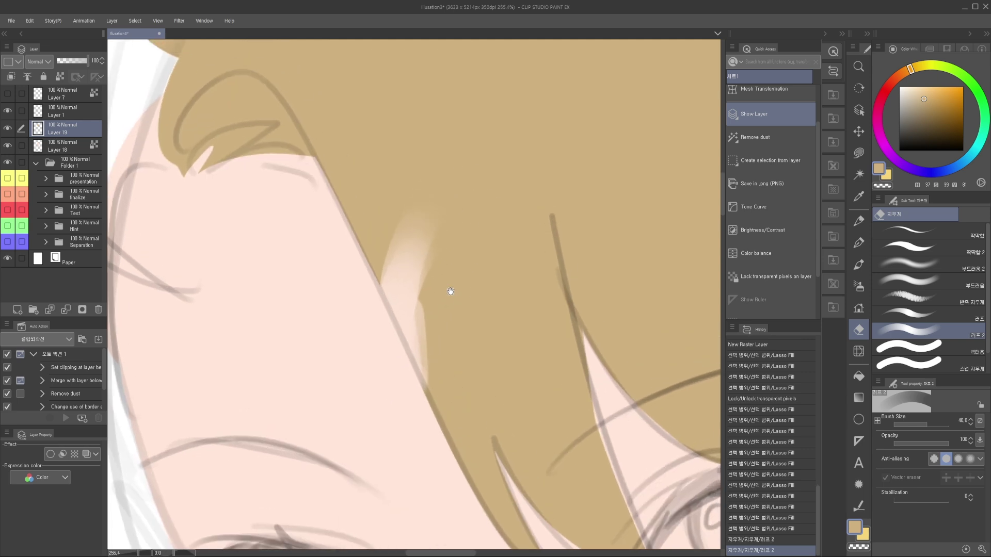
left_click(50, 455)
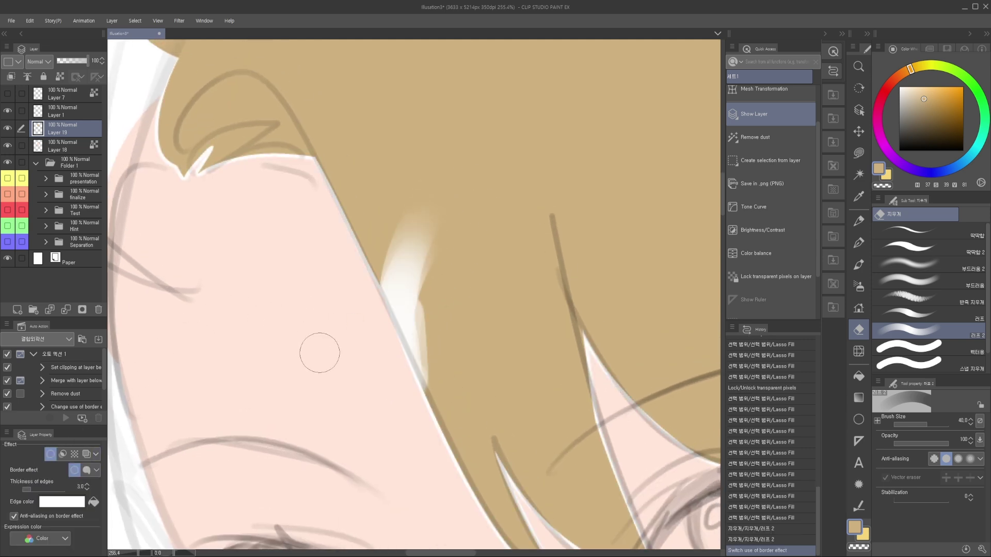
Step: Change the hair layer's border edge colour to black and test a soft erase stroke on the bang's edge
left_click(62, 502)
left_click(365, 374)
left_click(622, 203)
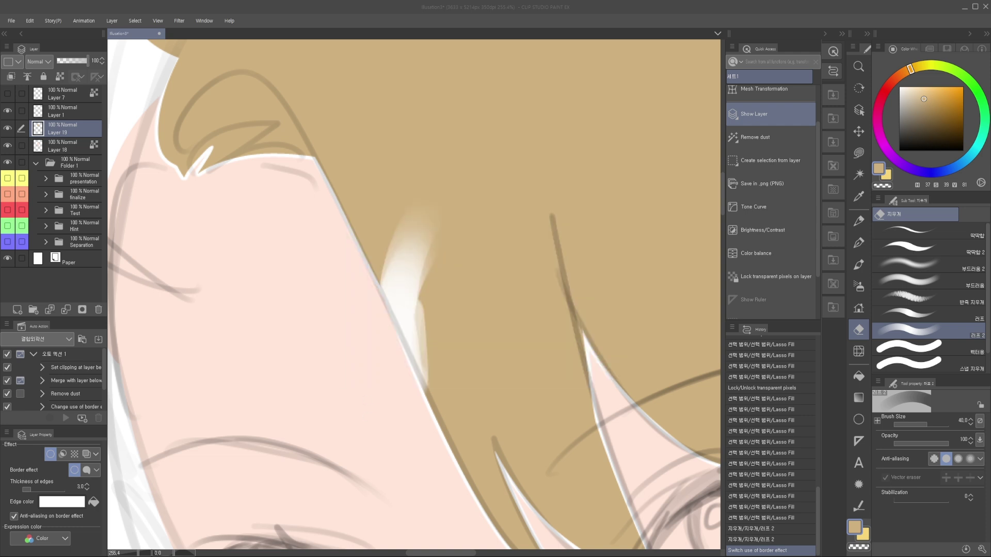
scroll(405, 332, "down", 2)
mouse_move(397, 342)
left_mouse_down()
mouse_move(386, 303)
mouse_move(396, 370)
mouse_move(402, 326)
mouse_move(389, 302)
mouse_move(399, 372)
mouse_move(404, 308)
mouse_move(403, 379)
left_mouse_up()
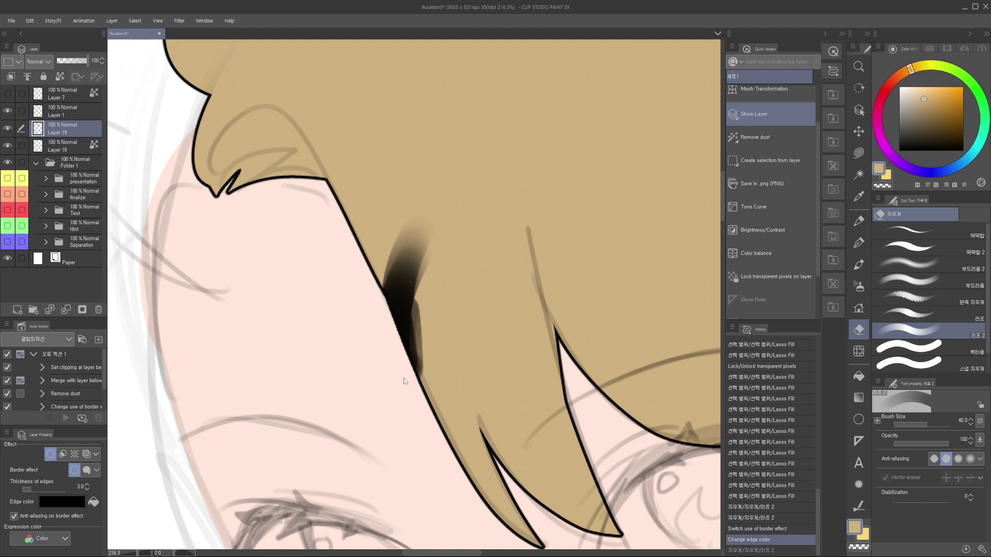
key("ctrl+z")
key("ctrl+z")
key("ctrl+y")
Step: Erase into the forehead-side bang edge with the 보드러움 2 soft eraser at brush sizes 60 and 50
left_click(889, 264)
left_click(890, 264)
key("]")
key("]")
key("]")
key("]")
key("]")
mouse_move(376, 273)
left_mouse_down()
mouse_move(413, 263)
mouse_move(396, 336)
mouse_move(373, 277)
mouse_move(395, 289)
mouse_move(384, 269)
mouse_move(405, 261)
mouse_move(415, 411)
left_mouse_up()
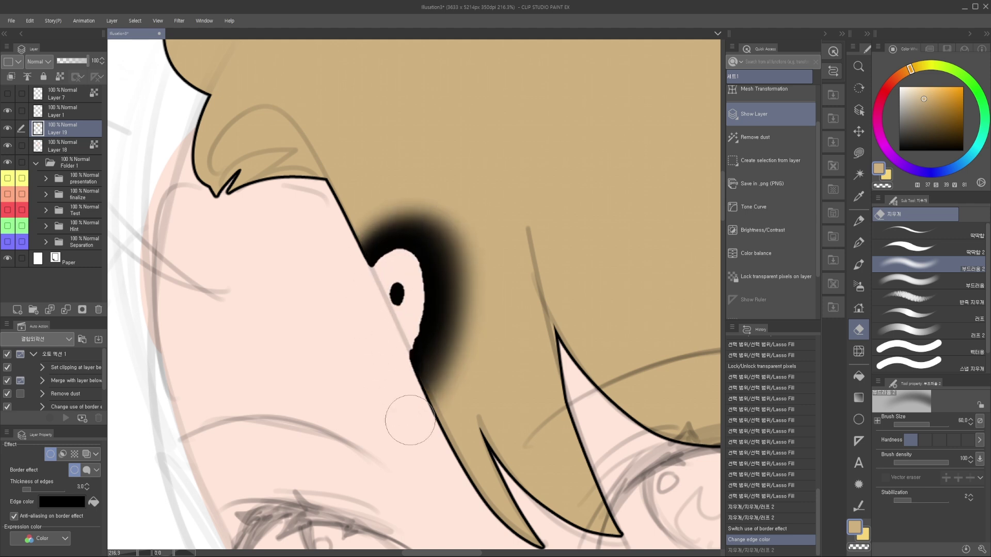
scroll(409, 284, "up", 3)
key("bracketleft")
left_click_drag(385, 308, 387, 327)
scroll(412, 340, "down", 5)
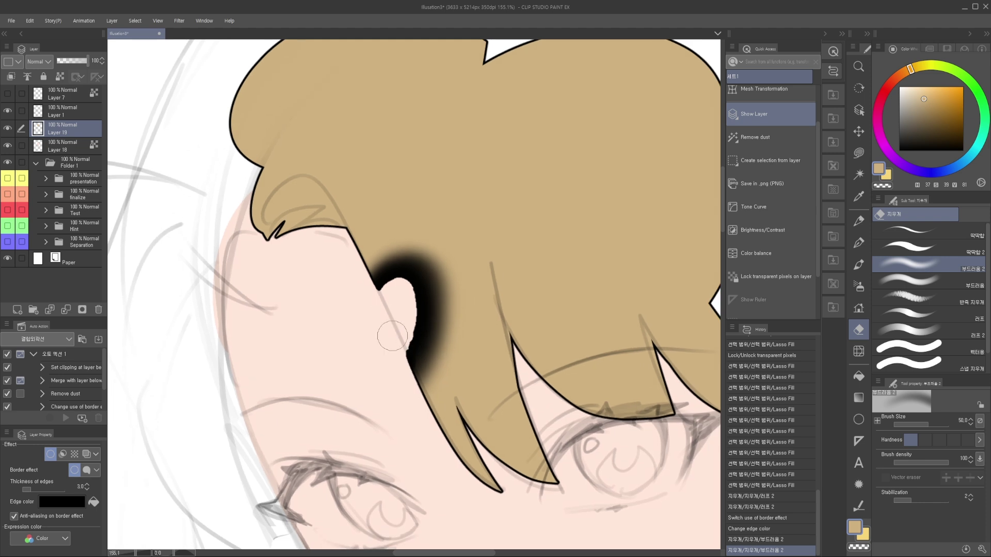
Step: Undo the soft erasing, the edge colour change, the border effect and the earlier eraser strokes on the hair layer
key("ctrl+z")
key("ctrl+z")
key("ctrl+z")
key("ctrl+z")
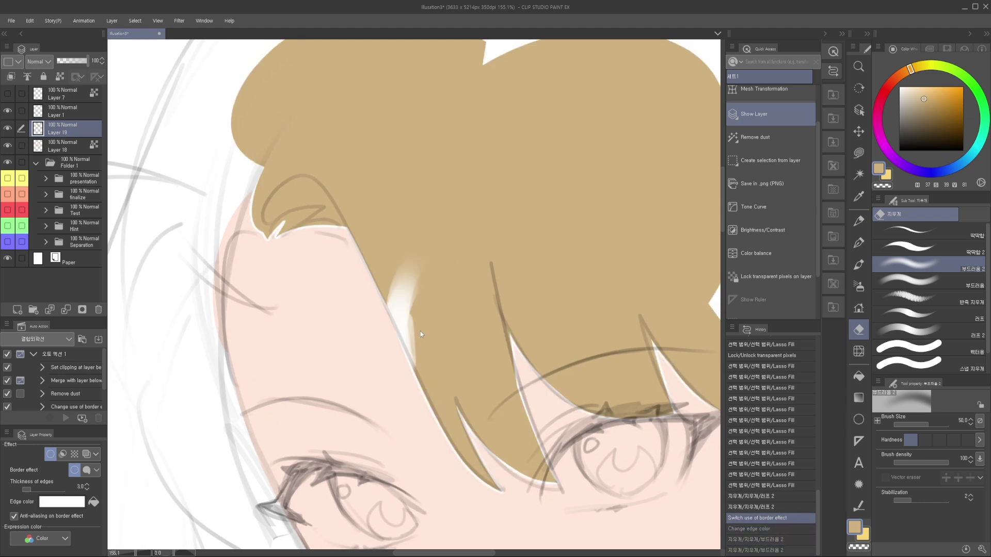
key("ctrl+z")
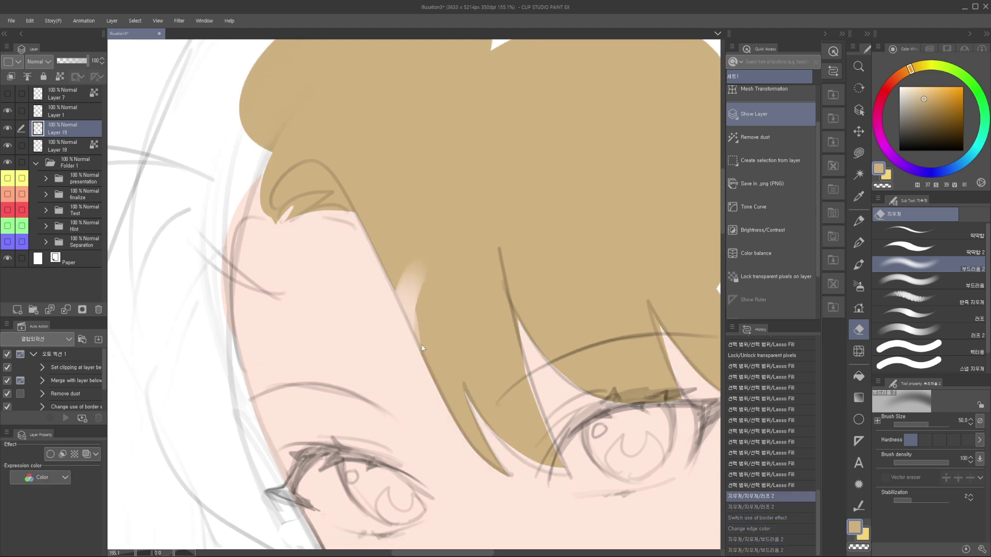
key("ctrl+z")
scroll(431, 339, "down", 1)
left_click_drag(431, 340, 444, 330)
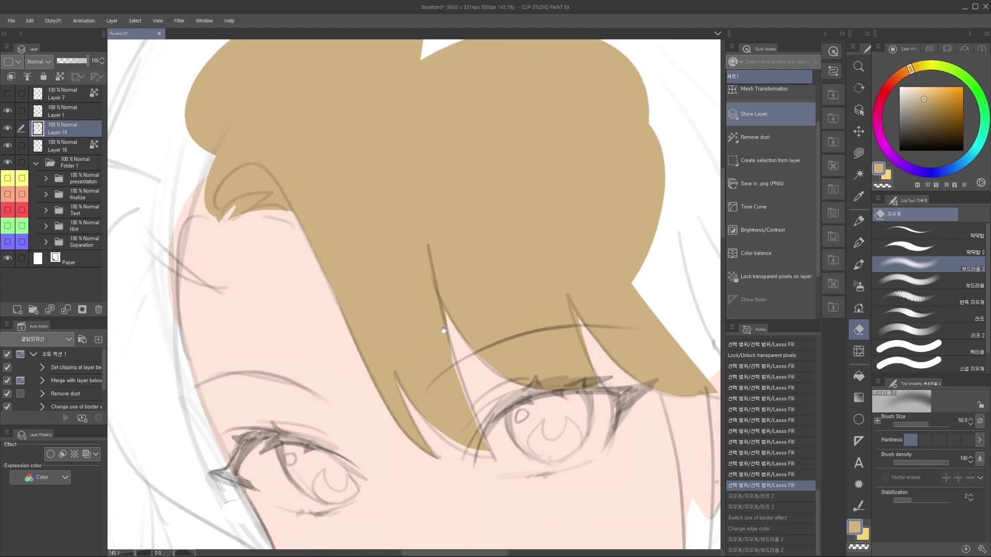
key("m")
left_click_drag(471, 281, 463, 313)
key("o")
key("m")
mouse_move(484, 227)
left_mouse_down()
mouse_move(648, 207)
mouse_move(483, 287)
left_mouse_up()
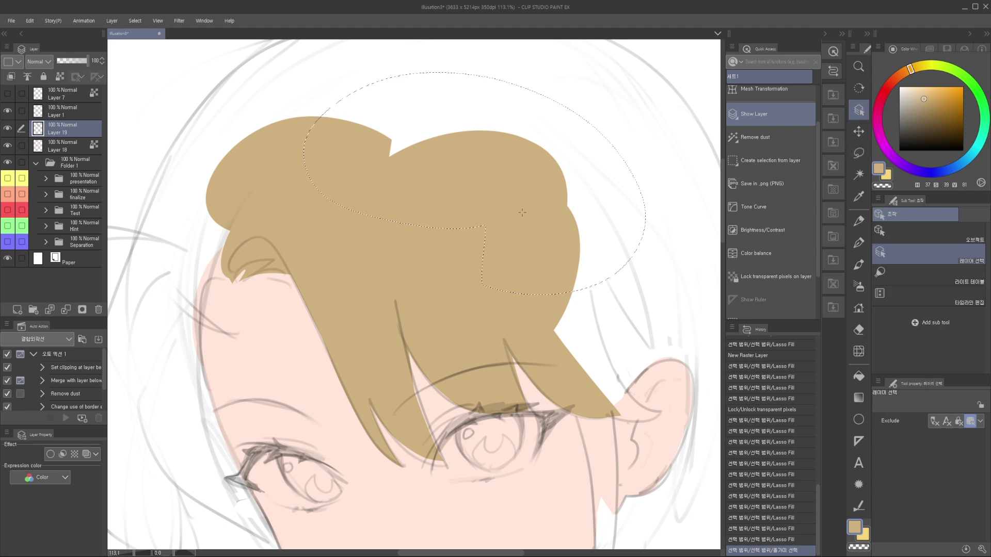
left_click(513, 250, "ctrl+alt")
left_click_drag(513, 265, 510, 257)
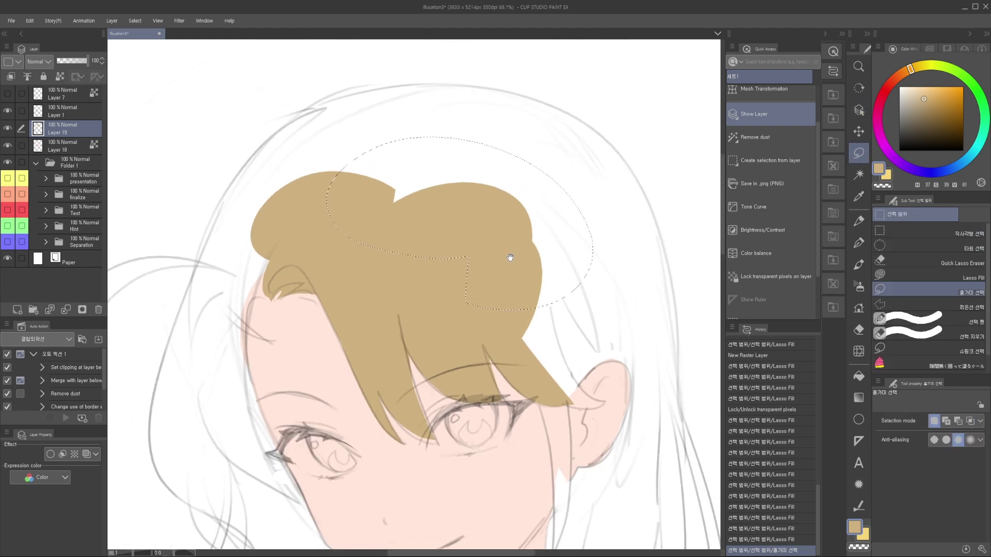
Step: Lasso-fill the hair mass at the crown and above the ear, and clear the stray selection
left_click(905, 280)
mouse_move(578, 232)
left_mouse_down()
mouse_move(399, 250)
mouse_move(587, 161)
left_mouse_up()
mouse_move(599, 267)
left_mouse_down()
mouse_move(573, 297)
mouse_move(617, 213)
left_mouse_up()
left_click_drag(571, 318, 507, 263)
key("ctrl+d")
scroll(512, 273, "up", 2)
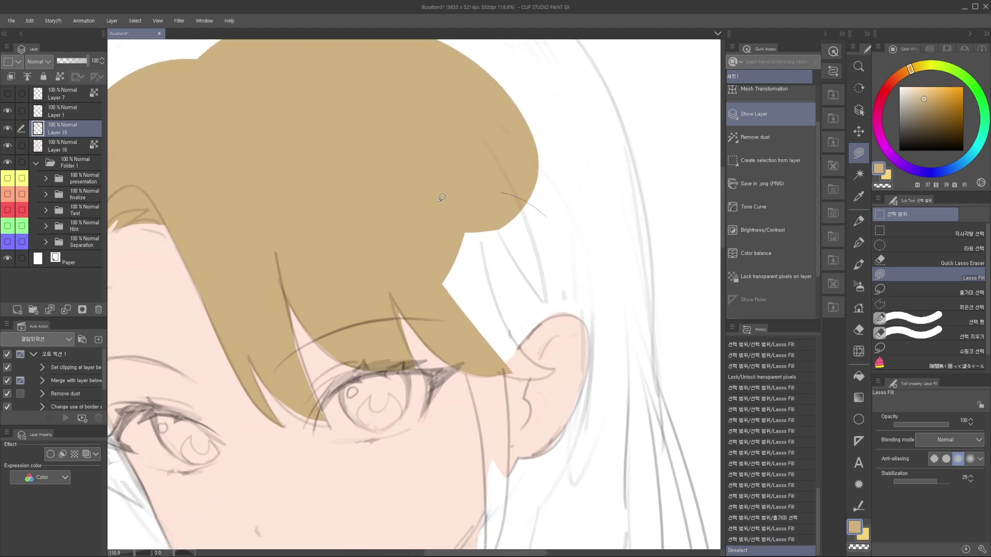
Step: Lasso-fill the hair above the ear and the long tapering side lock hanging in front of it
left_click_drag(530, 229, 542, 219)
scroll(439, 272, "up", 3)
mouse_move(437, 272)
left_mouse_down()
mouse_move(521, 341)
mouse_move(506, 184)
left_mouse_up()
scroll(504, 279, "down", 1)
left_click_drag(489, 371, 476, 231)
left_click_drag(454, 174, 465, 411)
left_click_drag(496, 342, 487, 150)
left_click_drag(496, 155, 492, 182)
scroll(492, 182, "up", 3)
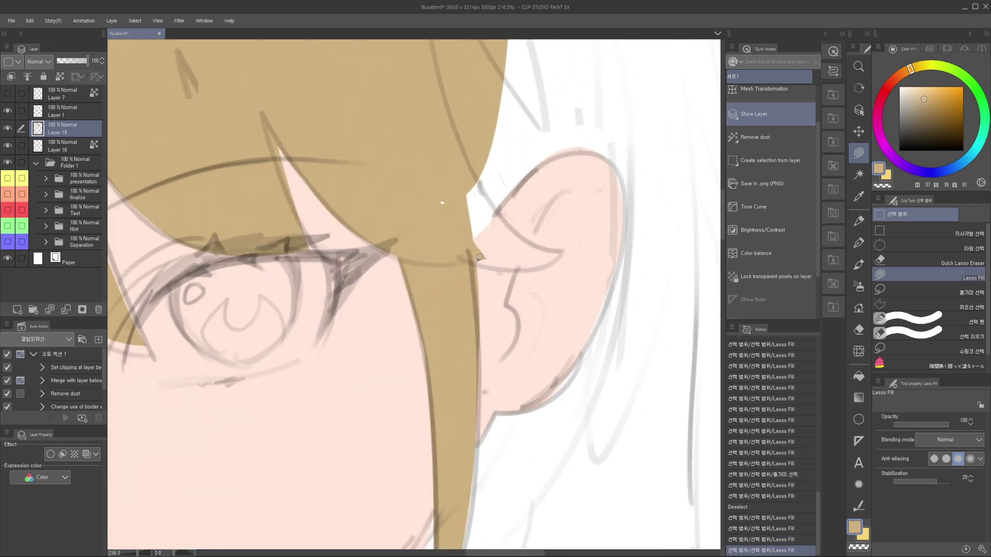
Step: Lasso-fill the pointed strand tip curving over the ear and patch the small gap in the hair beside it
left_click_drag(451, 249, 505, 272)
left_click_drag(442, 131, 444, 135)
scroll(464, 232, "down", 5)
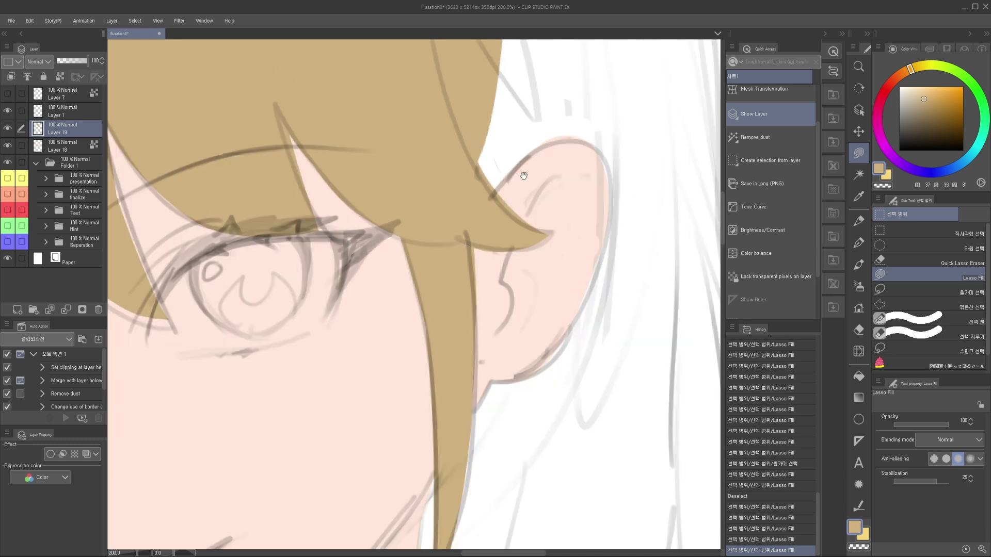
mouse_move(488, 320)
left_mouse_down()
mouse_move(527, 323)
mouse_move(508, 326)
left_mouse_up()
Step: Lasso-fill the hair around the temple and out to the crown outline on the parted side of the forehead
scroll(506, 331, "down", 4)
left_click_drag(267, 239, 374, 261)
scroll(325, 308, "up", 4)
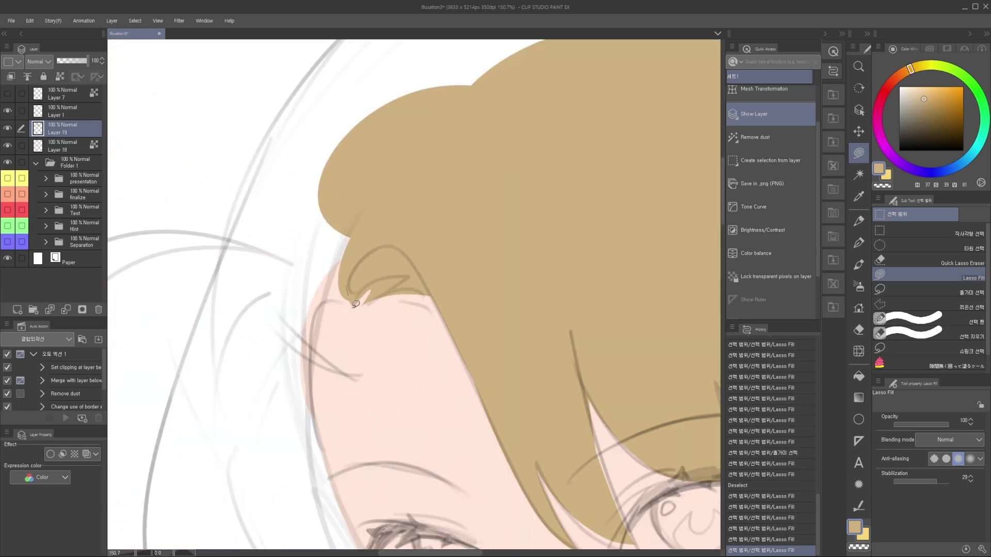
mouse_move(306, 337)
left_mouse_down()
mouse_move(299, 172)
mouse_move(344, 204)
left_mouse_up()
scroll(354, 244, "down", 3)
left_click_drag(354, 243, 365, 287)
left_click_drag(276, 340, 504, 243)
scroll(439, 227, "down", 2)
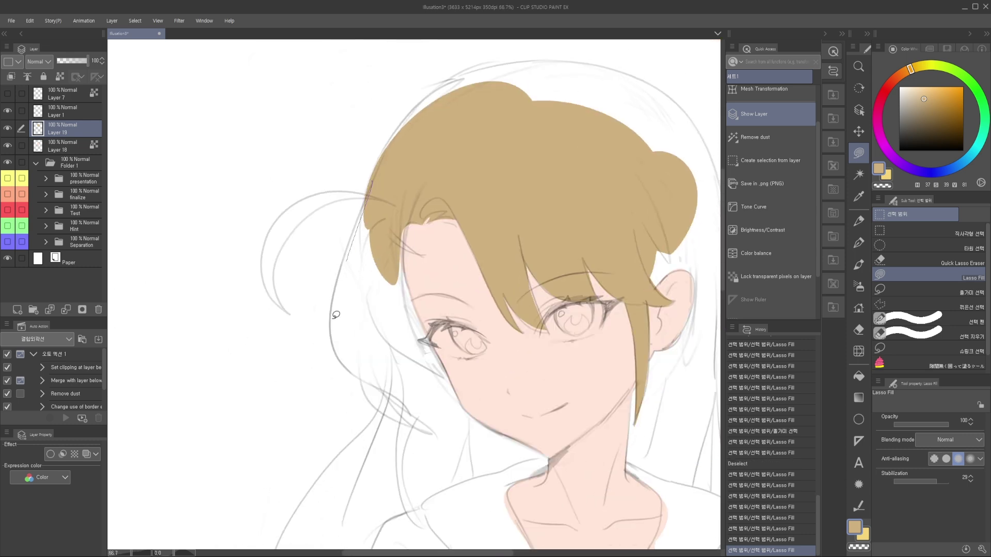
Step: Lasso-fill the outer side hair along its sketched contour from the temple down past eye level
left_click_drag(336, 315, 372, 221)
scroll(370, 175, "up", 1)
left_click_drag(329, 349, 405, 342)
left_click_drag(380, 168, 360, 227)
key("ctrl+z")
left_click_drag(371, 190, 333, 404)
left_click_drag(388, 306, 388, 307)
scroll(388, 306, "down", 1)
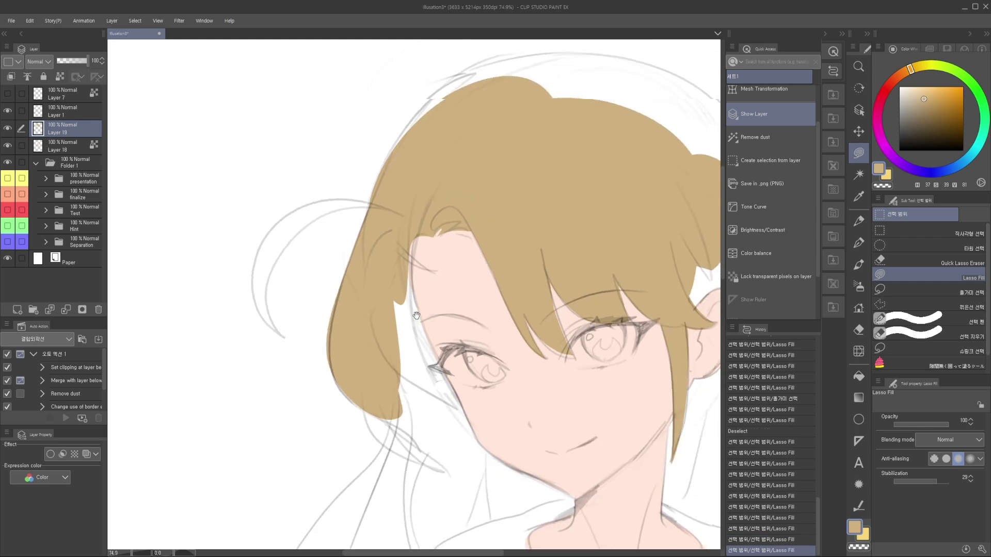
Step: Lasso-fill the inner lock beside the forehead down to the outer eye corner, redoing the first attempt
scroll(389, 289, "up", 5)
left_click_drag(389, 267, 390, 345)
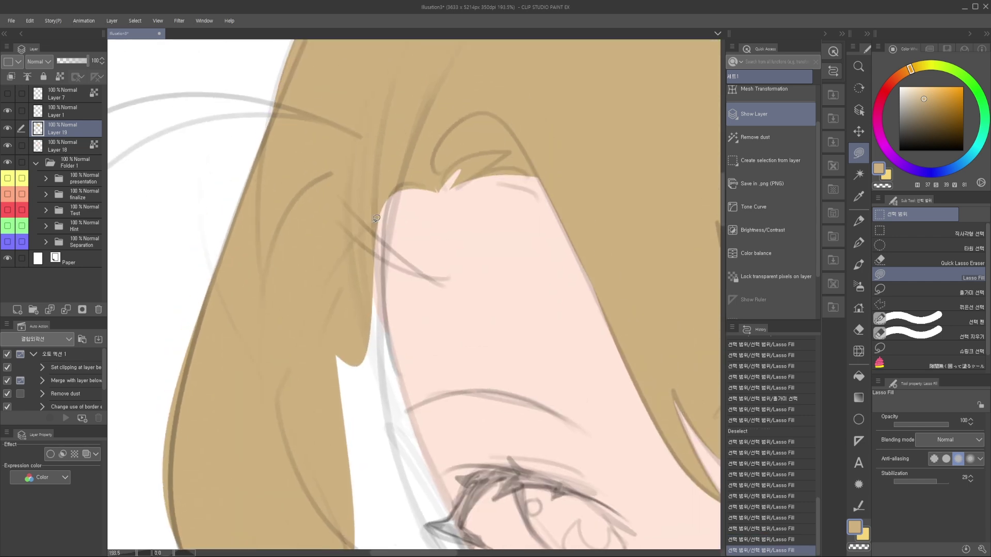
left_click_drag(404, 409, 405, 413)
scroll(377, 228, "down", 2)
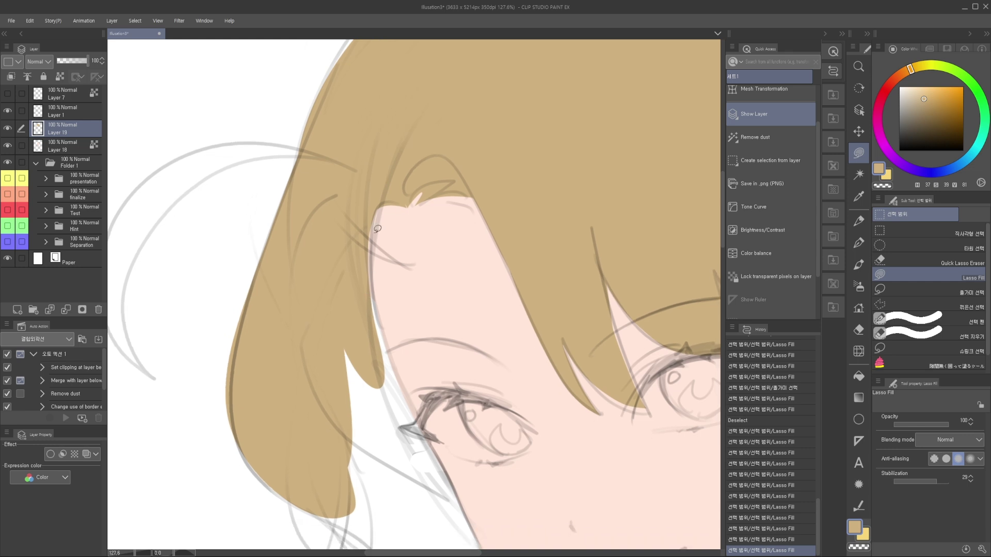
key("ctrl+z")
left_click_drag(376, 200, 381, 333)
left_click_drag(327, 316, 324, 308)
scroll(326, 302, "down", 2)
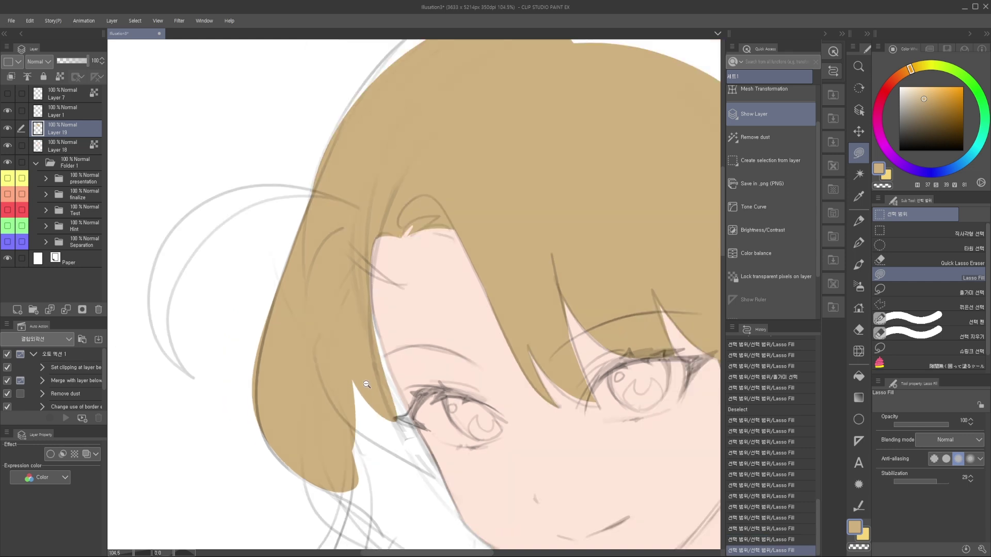
Step: Refine the inner lock's fill so its edge follows the face contour between the forehead and the eye
scroll(358, 287, "up", 3)
left_click_drag(347, 240, 368, 327)
key("ctrl+z")
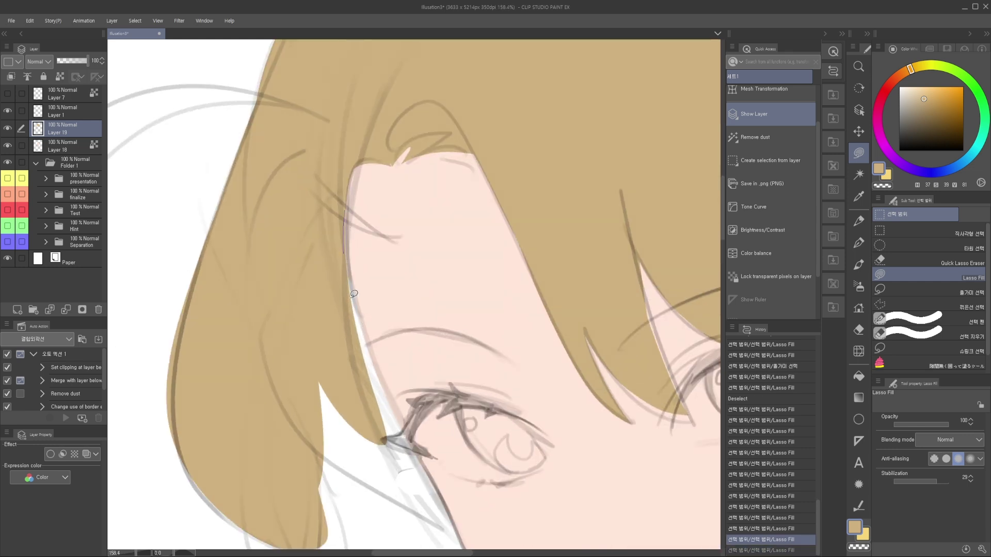
mouse_move(392, 432)
left_mouse_down()
mouse_move(340, 319)
mouse_move(381, 305)
left_mouse_up()
scroll(341, 292, "down", 2)
scroll(343, 292, "up", 3)
scroll(377, 297, "down", 2)
Step: Select the skin layer, sample the skin colour for the G pen 2 brush and unlock the layer's transparent pixels
left_click(379, 293, "ctrl+shift")
mouse_move(389, 301)
left_mouse_down()
mouse_move(380, 303)
mouse_move(399, 301)
mouse_move(387, 293)
mouse_move(385, 347)
mouse_move(373, 298)
left_mouse_up()
left_click(392, 287, "alt")
key("[")
key("[")
mouse_move(372, 298)
left_mouse_down()
mouse_move(389, 291)
mouse_move(392, 309)
left_mouse_up()
left_click(774, 277)
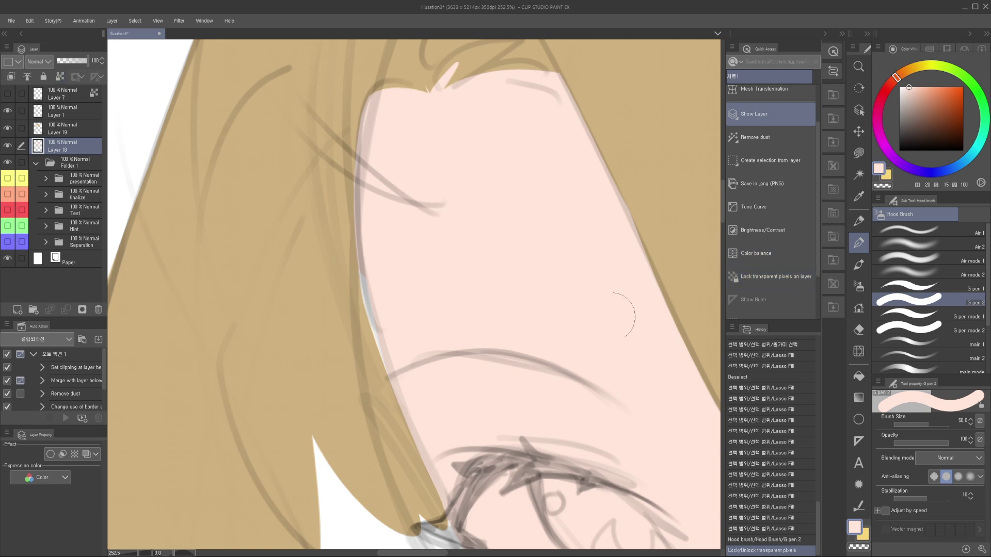
Step: Paint skin colour into the white gaps along the forehead's hair edge with the brush at size 40
key("bracketleft")
left_click_drag(386, 381, 369, 126)
left_click_drag(415, 212, 375, 211)
mouse_move(452, 359)
left_mouse_down()
mouse_move(433, 325)
mouse_move(403, 308)
left_mouse_up()
scroll(403, 308, "up", 4)
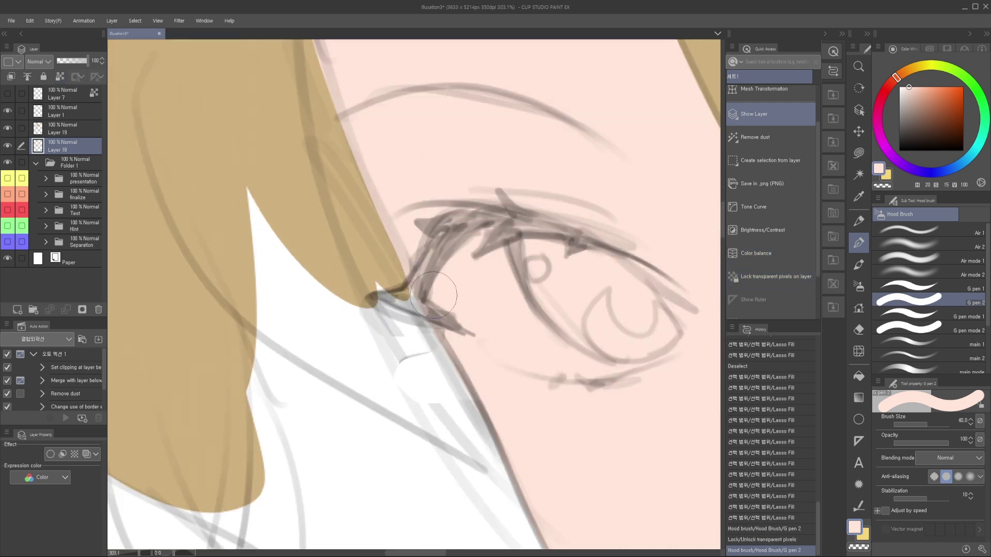
Step: Lasso-fill the skin gap between the side lock and the outer eye corner on the skin layer
key("m")
scroll(418, 274, "up", 3)
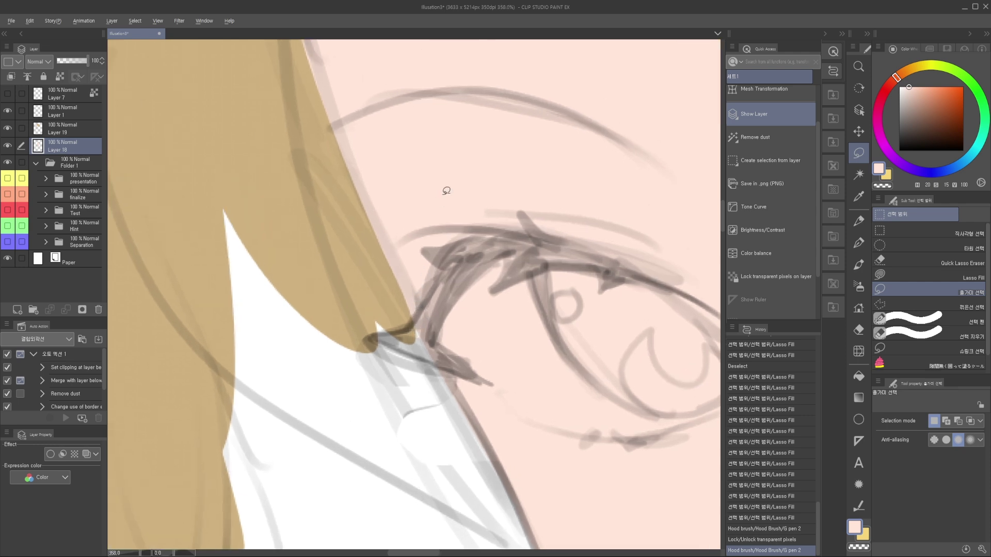
left_click(924, 278)
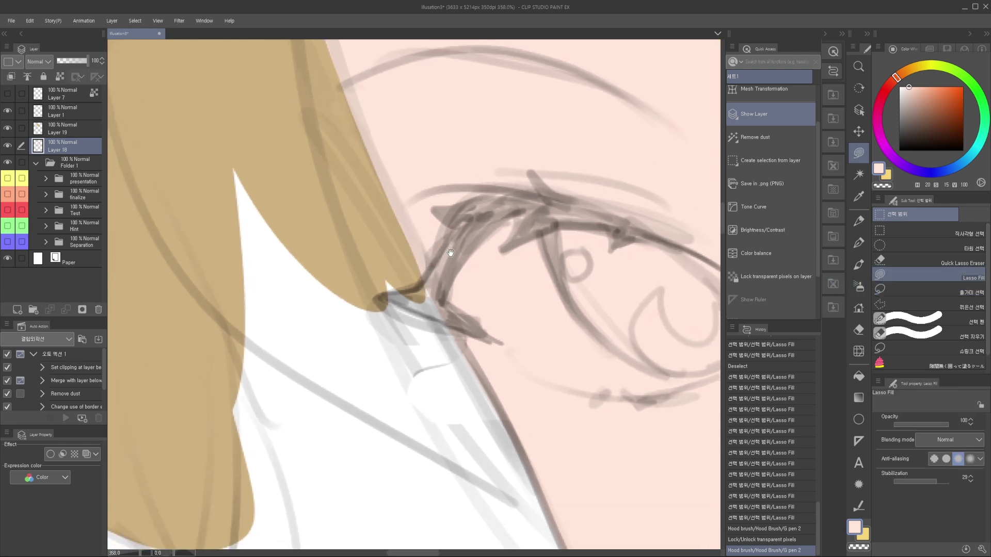
scroll(427, 210, "up", 2)
scroll(434, 297, "up", 1)
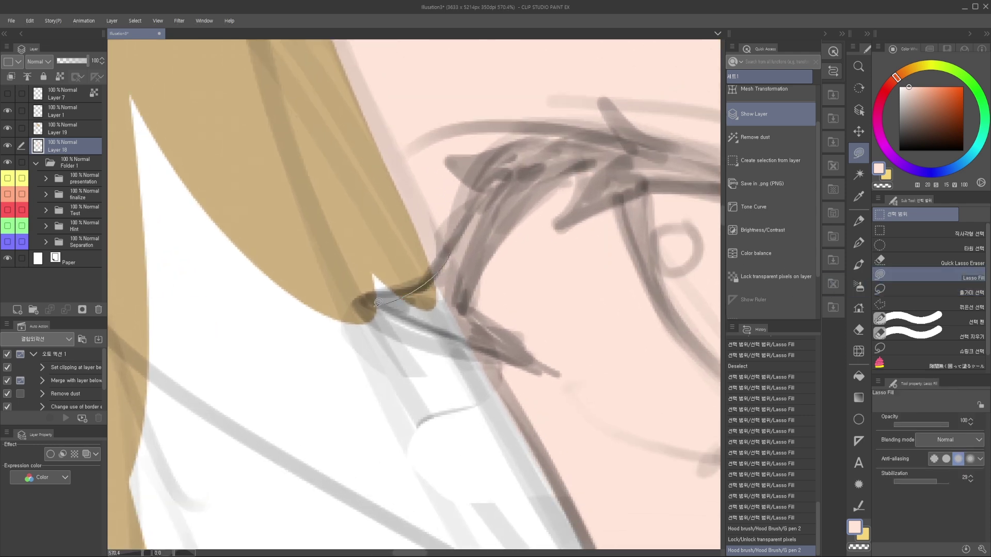
left_click_drag(498, 223, 508, 258)
scroll(469, 308, "down", 4)
scroll(457, 313, "up", 4)
mouse_move(409, 285)
left_mouse_down()
mouse_move(479, 326)
mouse_move(454, 343)
mouse_move(428, 299)
left_mouse_up()
scroll(478, 330, "down", 3)
scroll(434, 320, "down", 1)
Step: Make the hair colour layer active again
key("d")
left_click(407, 295)
scroll(437, 310, "down", 3)
key("m")
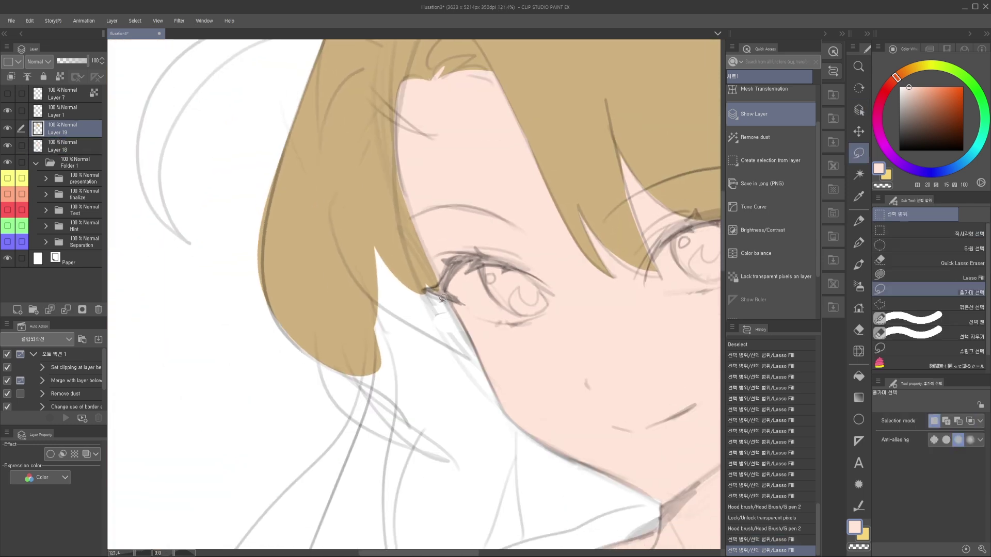
left_click_drag(510, 308, 479, 320)
left_click(898, 278)
left_click_drag(502, 206, 488, 299)
scroll(488, 299, "down", 2)
left_click_drag(310, 222, 412, 245)
mouse_move(369, 214)
left_mouse_down()
mouse_move(308, 283)
mouse_move(435, 228)
left_mouse_up()
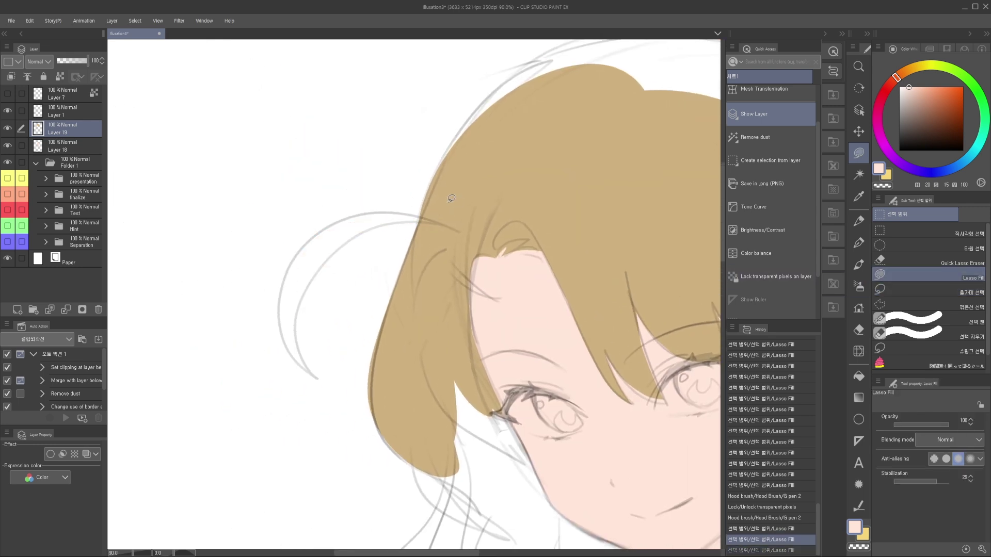
key("period")
left_click_drag(445, 210, 475, 227)
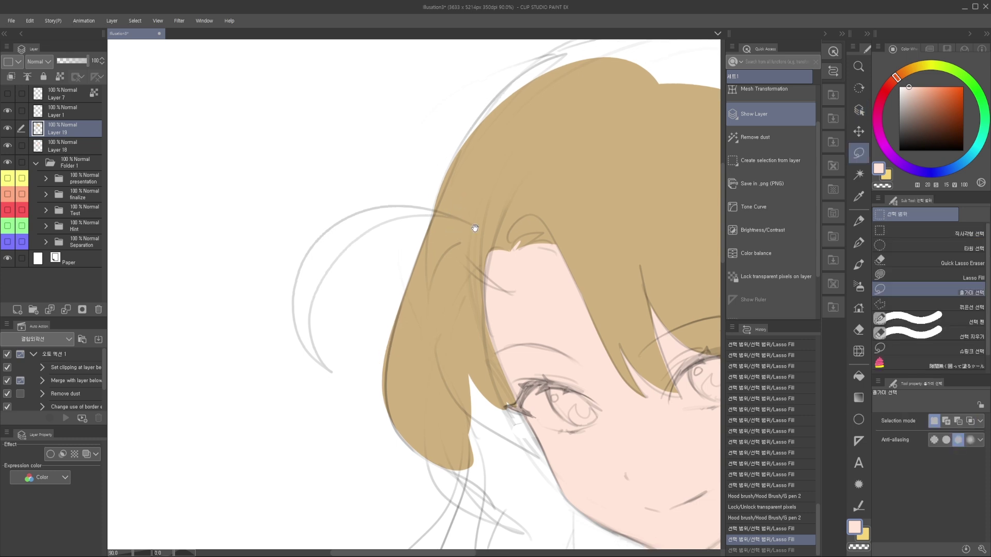
Step: Sample the hair colour and lasso-fill the curved loose strand arching out from the temple, refining its inner edge
left_click(889, 277)
left_click(442, 210, "alt")
mouse_move(357, 208)
left_mouse_down()
mouse_move(315, 284)
mouse_move(386, 221)
mouse_move(455, 212)
left_mouse_up()
mouse_move(348, 217)
left_mouse_down()
mouse_move(315, 346)
mouse_move(326, 231)
mouse_move(308, 348)
mouse_move(334, 367)
left_mouse_up()
key("ctrl+z")
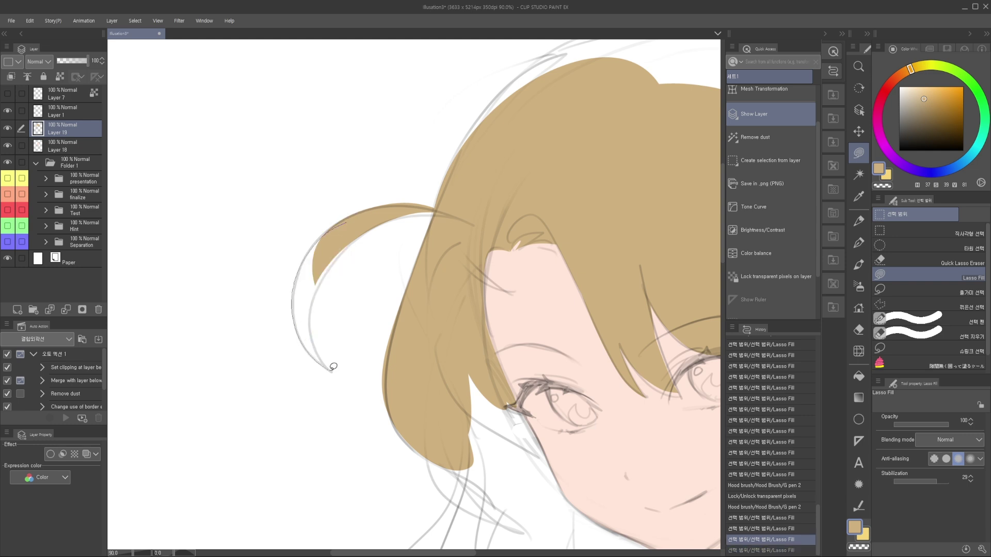
left_click_drag(374, 220, 375, 220)
scroll(417, 198, "up", 3)
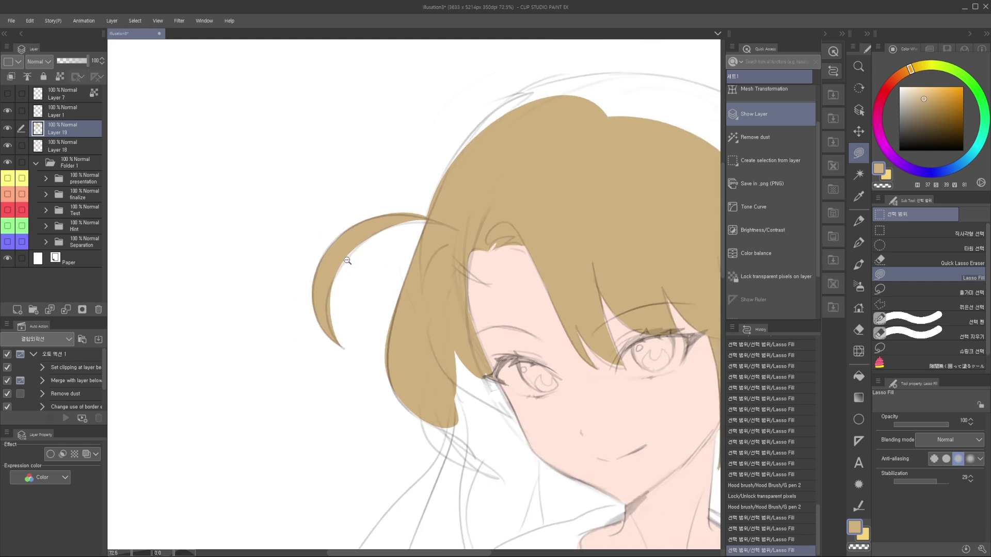
left_click_drag(317, 301, 320, 298)
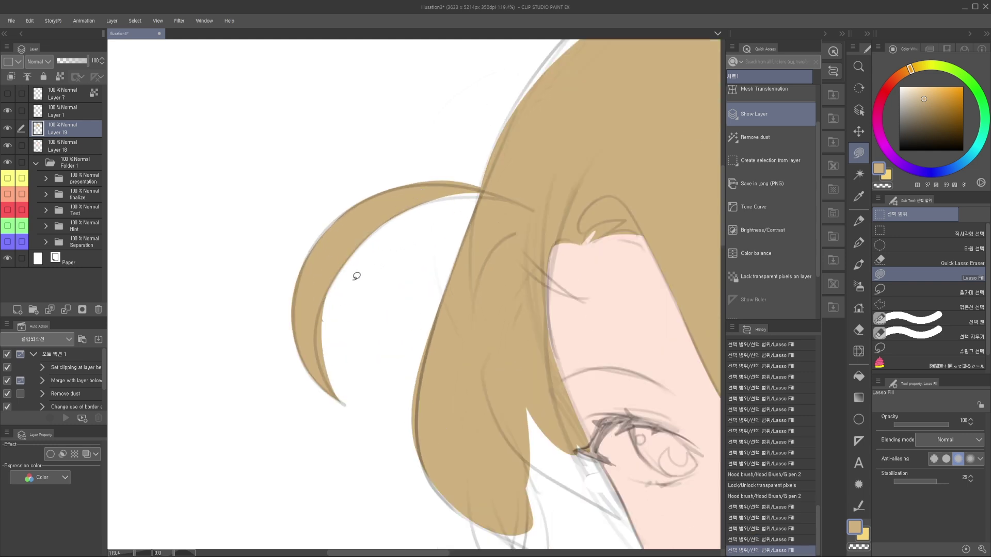
key("ctrl+z")
left_click_drag(405, 206, 332, 315)
scroll(347, 313, "down", 4)
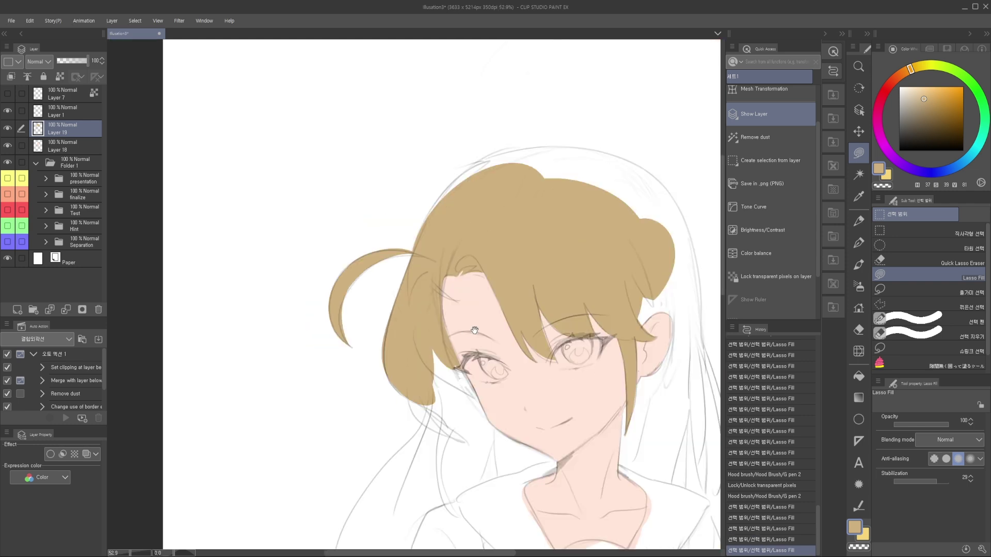
Step: Extend the lasso-filled hair over the crown towards the sketched head outline and the far side
left_click_drag(498, 232, 416, 277)
scroll(403, 232, "up", 2)
mouse_move(342, 257)
left_mouse_down()
mouse_move(505, 180)
mouse_move(471, 268)
mouse_move(401, 252)
left_mouse_up()
scroll(399, 252, "down", 3)
left_click_drag(506, 260, 487, 258)
mouse_move(433, 211)
left_mouse_down()
mouse_move(510, 208)
mouse_move(591, 320)
mouse_move(537, 294)
mouse_move(495, 274)
left_mouse_up()
mouse_move(563, 371)
left_mouse_down()
mouse_move(481, 301)
mouse_move(519, 230)
left_mouse_up()
Step: Lasso-fill the side hair down behind the ear and tidy the hair edge above the ear
scroll(481, 301, "down", 1)
scroll(471, 302, "up", 5)
mouse_move(543, 265)
left_mouse_down()
mouse_move(508, 223)
mouse_move(506, 154)
mouse_move(502, 174)
left_mouse_up()
scroll(501, 274, "up", 2)
scroll(528, 240, "down", 3)
scroll(523, 291, "up", 3)
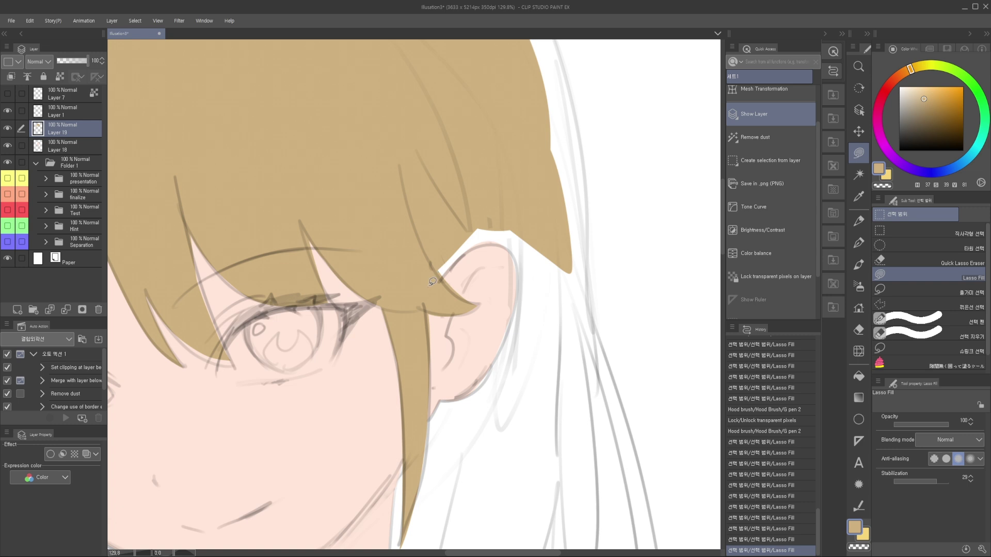
left_click_drag(438, 246, 431, 282)
scroll(494, 326, "up", 4)
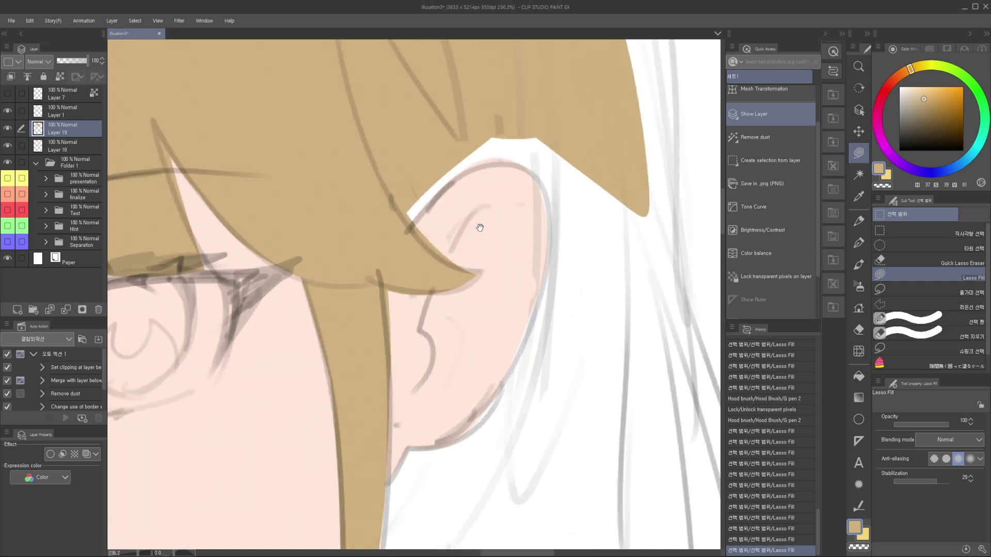
Step: Try to lasso-fill a hair strand over the top of the ear and undo it
mouse_move(494, 326)
left_mouse_down()
mouse_move(508, 259)
mouse_move(503, 224)
mouse_move(507, 258)
mouse_move(493, 230)
mouse_move(567, 256)
mouse_move(546, 190)
mouse_move(480, 237)
mouse_move(560, 294)
mouse_move(593, 188)
mouse_move(521, 178)
left_mouse_up()
scroll(505, 256, "down", 1)
scroll(537, 245, "up", 2)
key("ctrl+z")
scroll(540, 261, "down", 2)
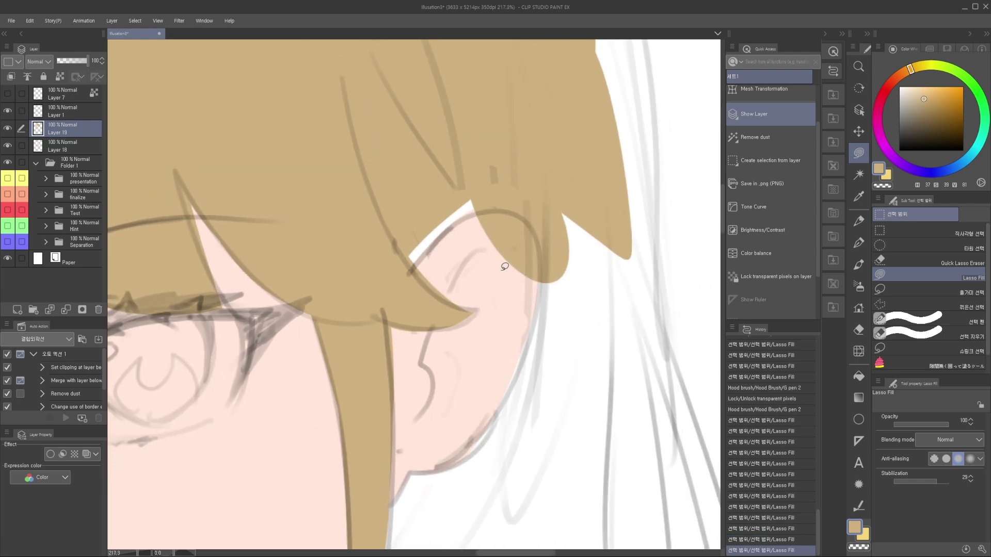
key("ctrl+z")
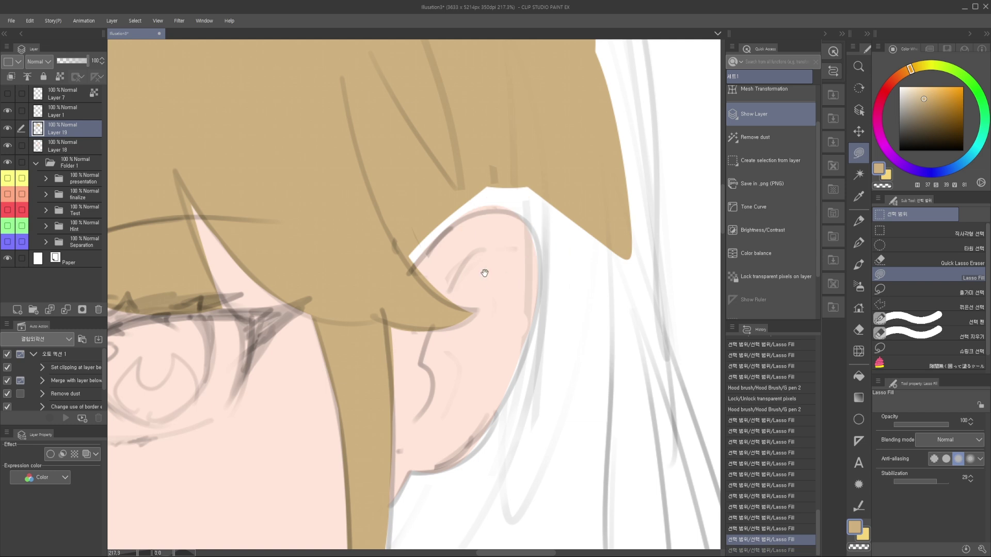
Step: Make the skin layer active by picking it from the face on the canvas, and return to Lasso Fill
scroll(485, 273, "down", 3)
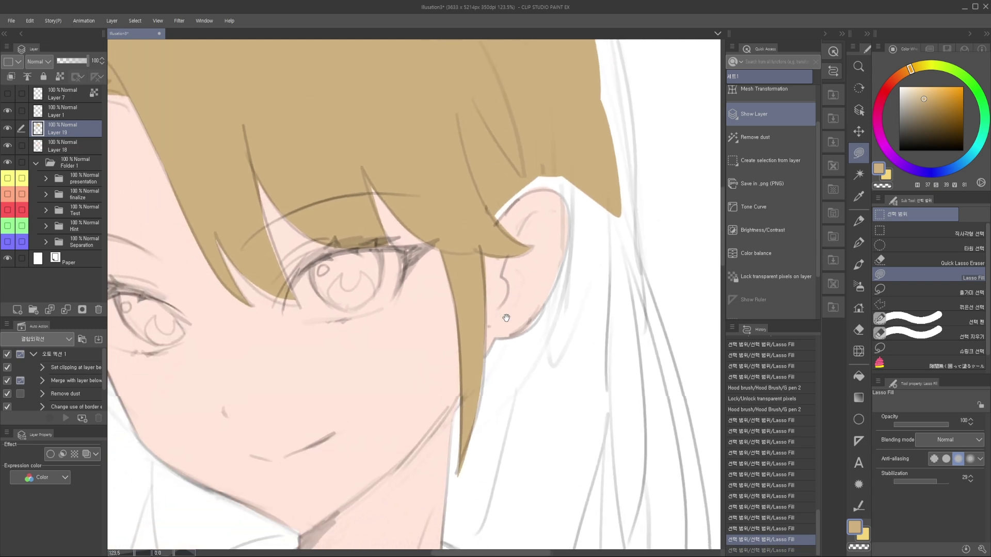
left_click_drag(506, 318, 504, 329)
key("o")
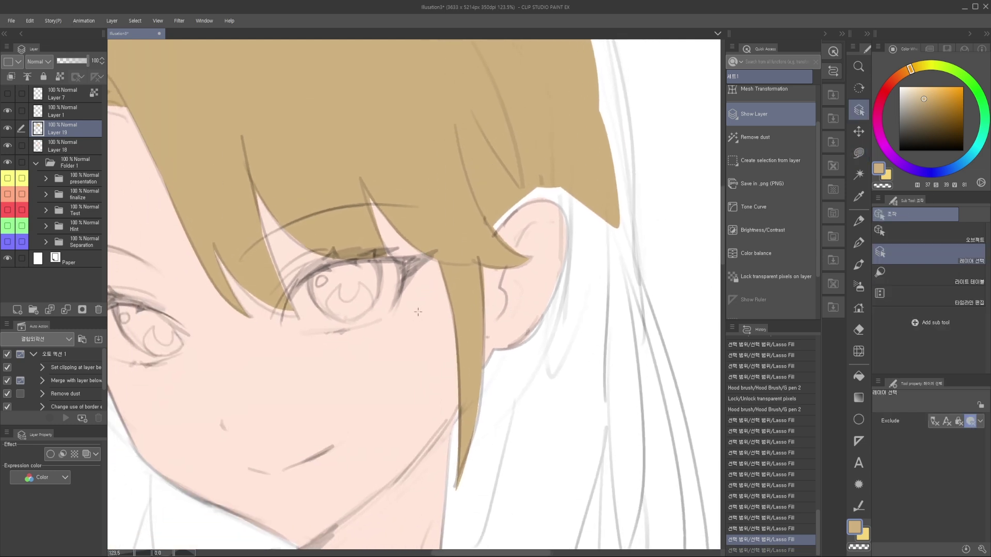
left_click(411, 347)
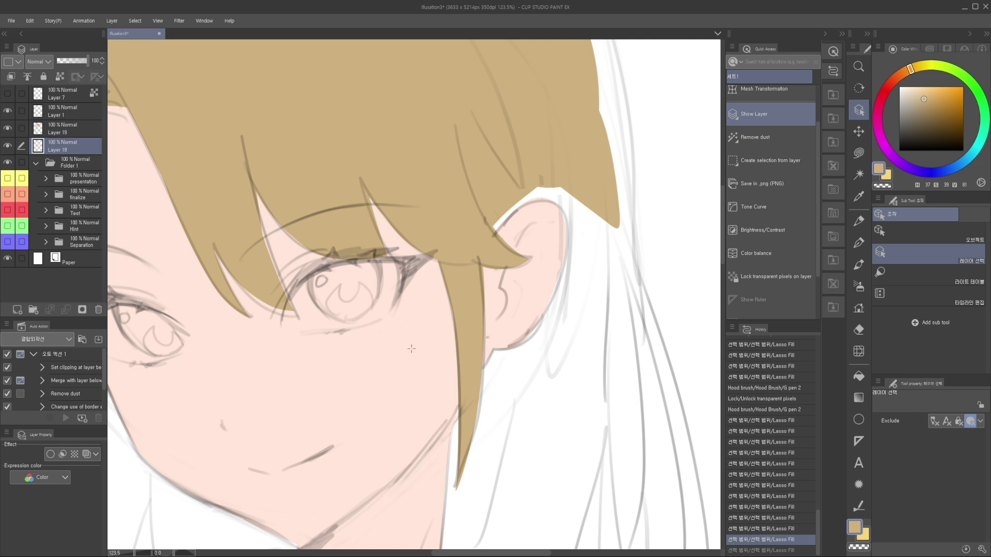
key("m")
scroll(461, 217, "up", 1)
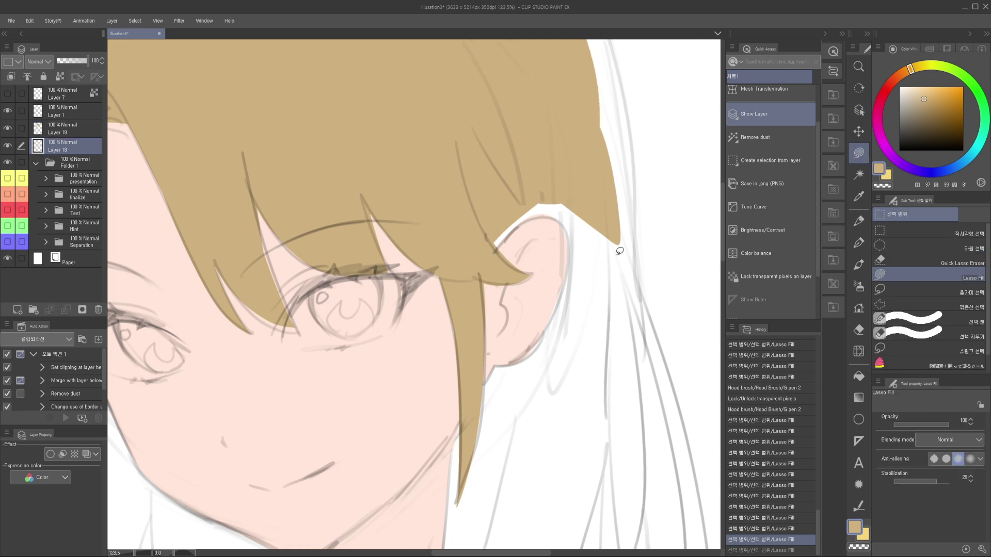
scroll(515, 312, "down", 3)
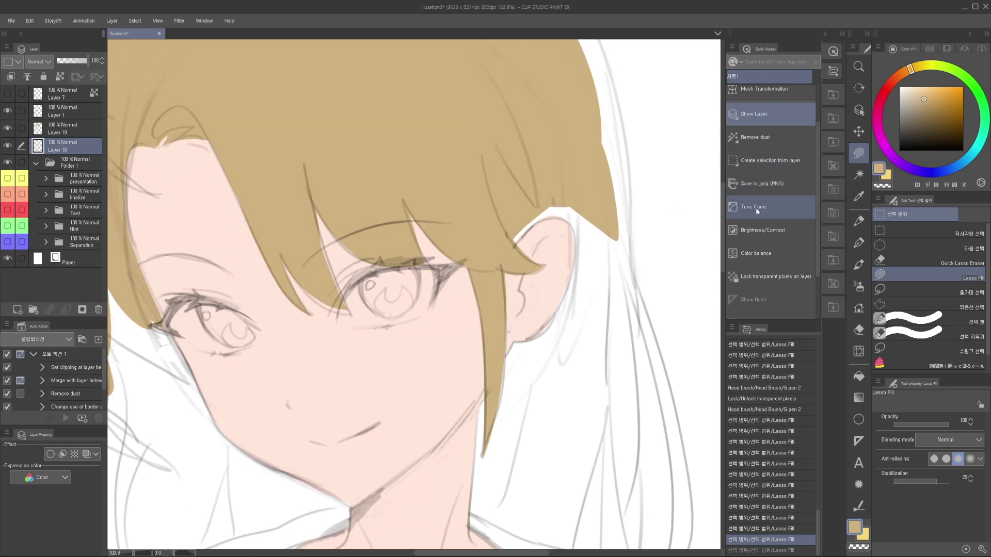
Step: Create a selection from the skin layer, clear it, and create the same selection from the layer again
left_click(745, 157)
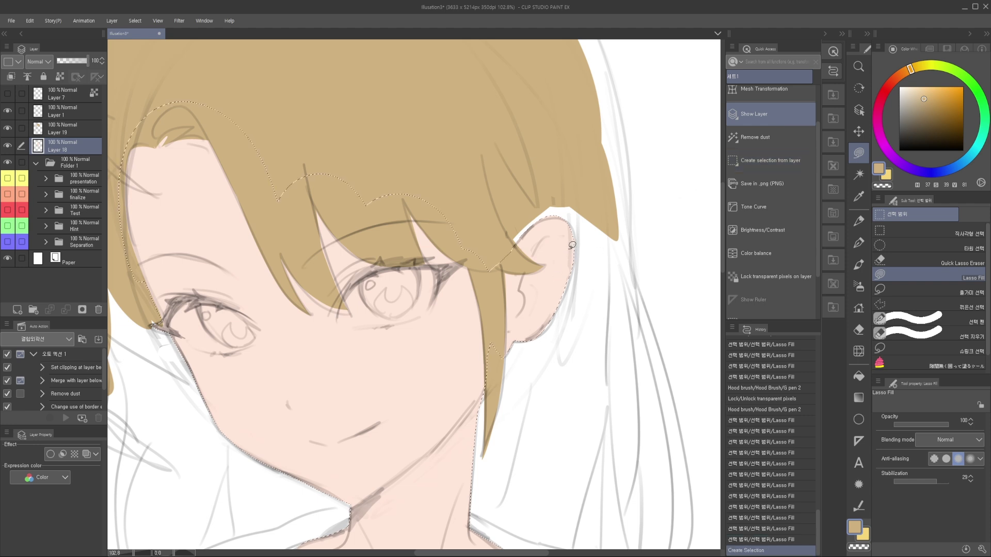
key("ctrl+d")
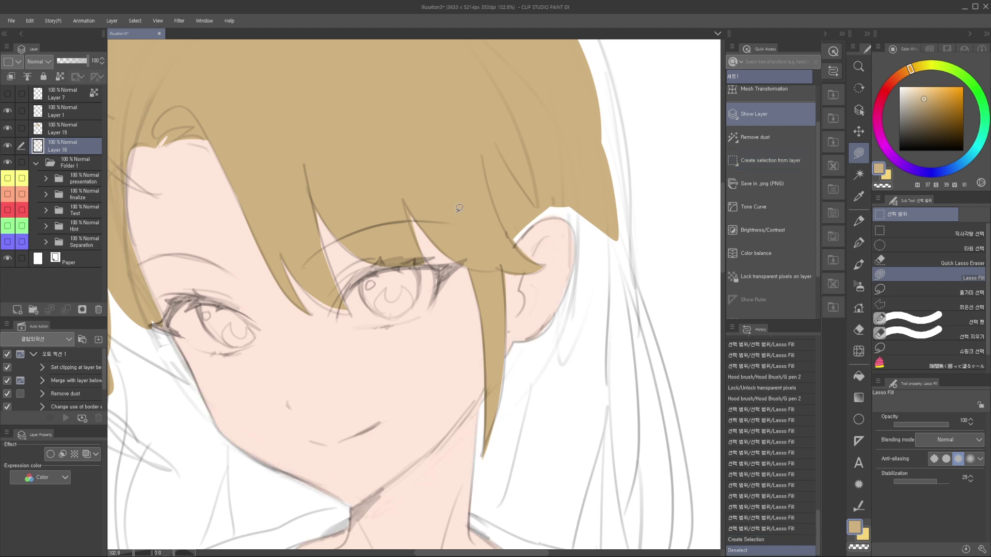
left_click(112, 22)
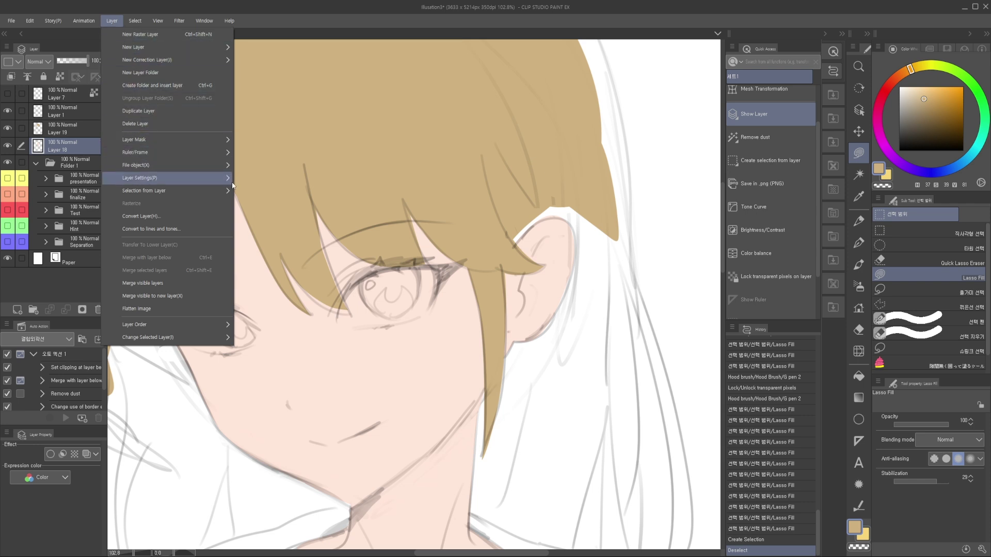
mouse_move(227, 190)
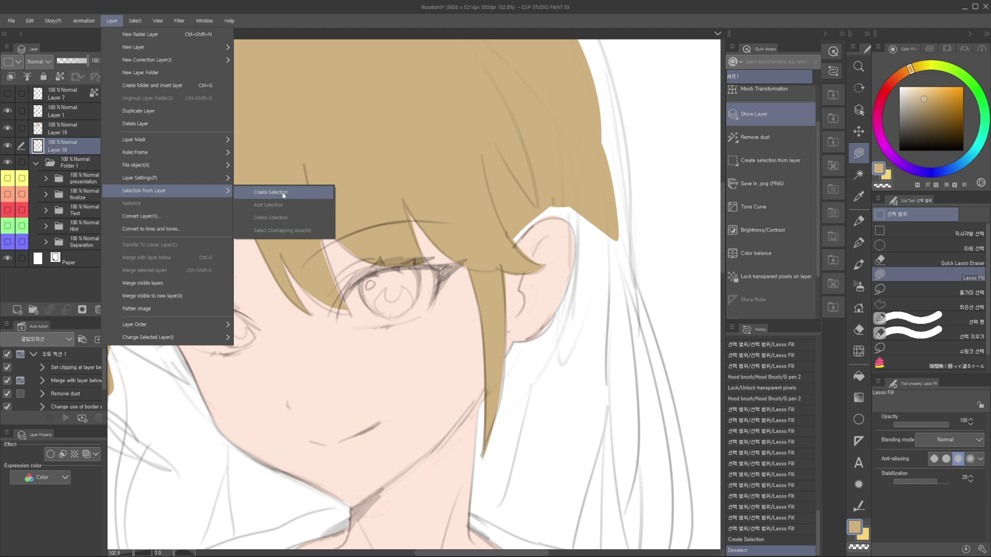
left_click(308, 192)
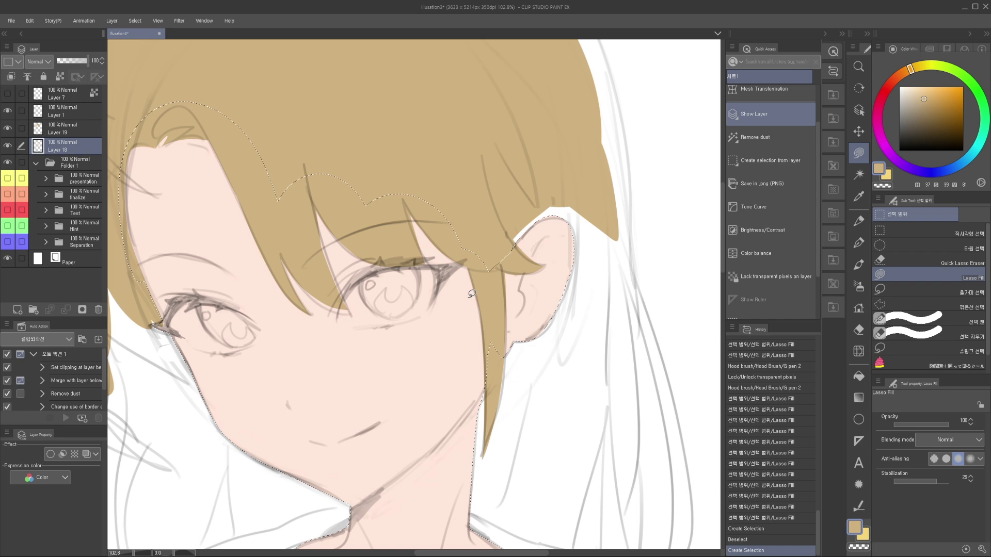
Step: Invert the skin selection so that only the area outside the skin can be painted
left_click_drag(447, 327, 452, 306)
key("d")
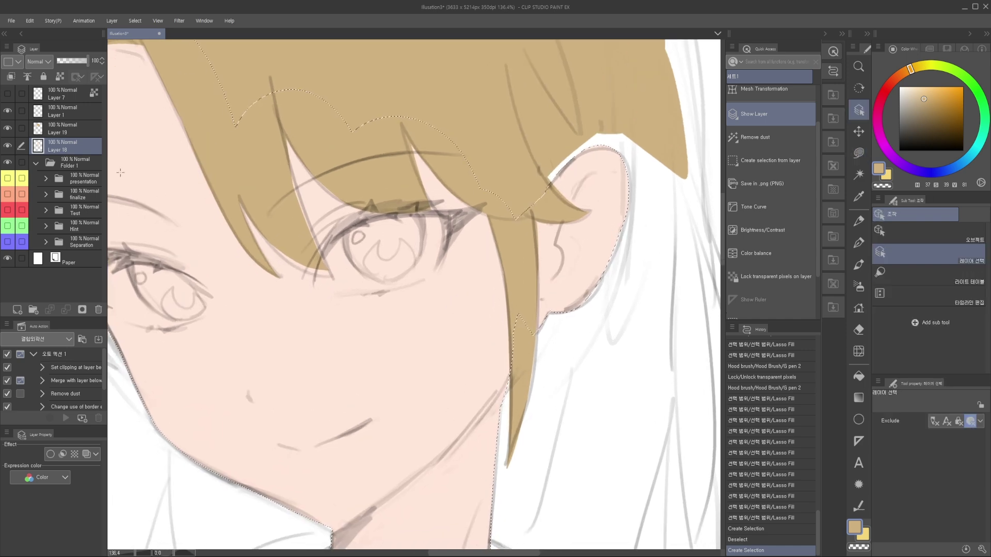
scroll(412, 312, "down", 4)
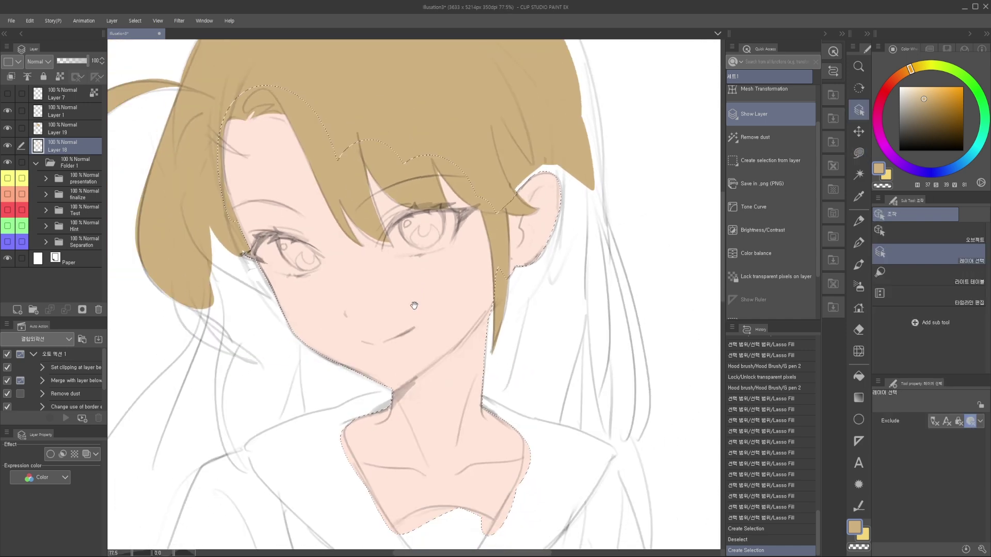
left_click_drag(424, 308, 425, 292)
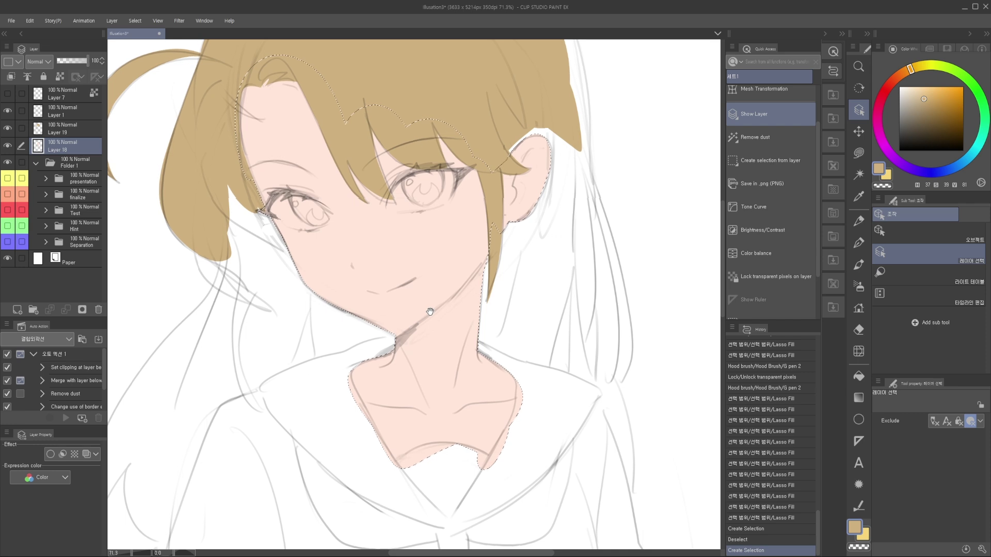
scroll(438, 264, "down", 3)
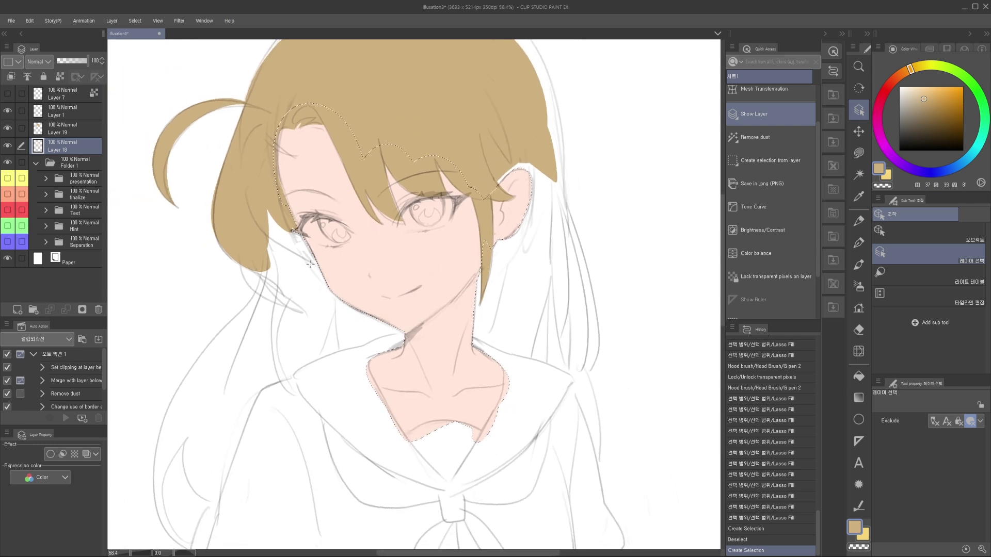
scroll(485, 410, "up", 3)
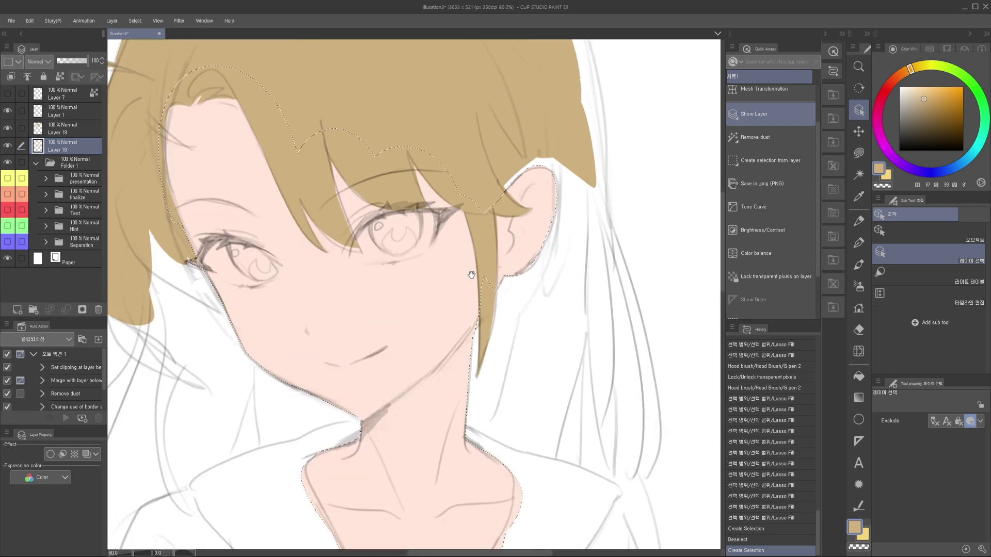
left_click_drag(466, 282, 468, 287)
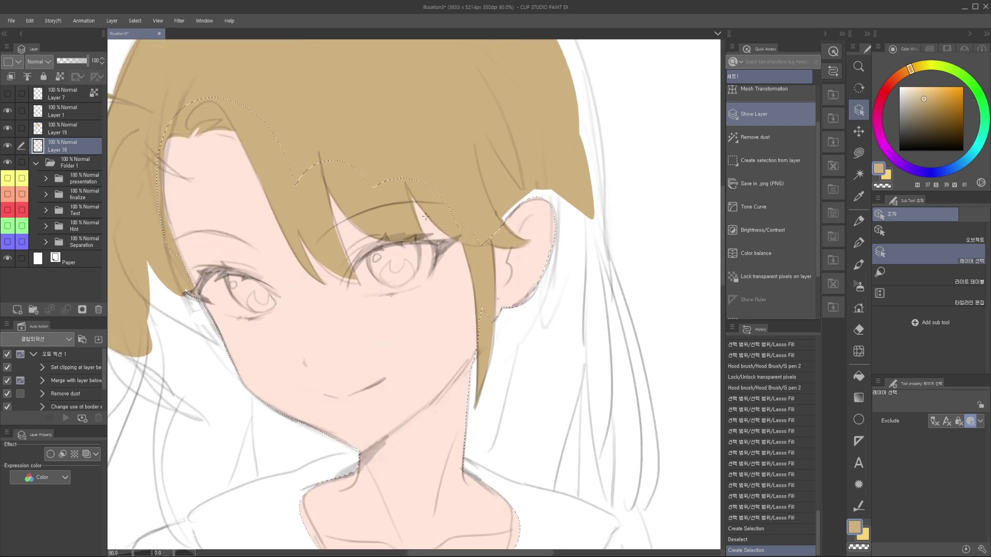
key("ctrl+shift+i")
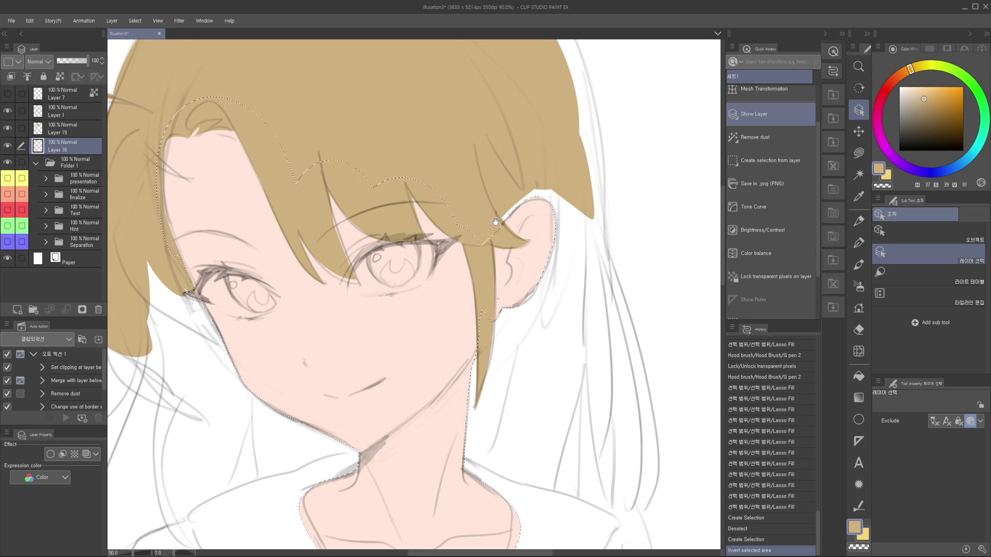
Step: Activate the hair layer and lasso-fill the white gap between the hair and the top of the ear
scroll(496, 222, "up", 3)
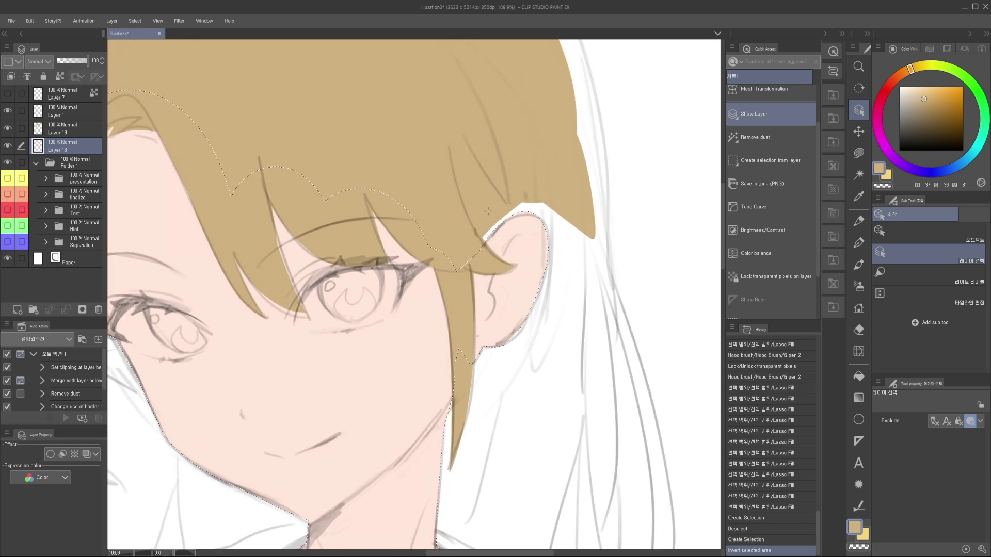
left_click(551, 204)
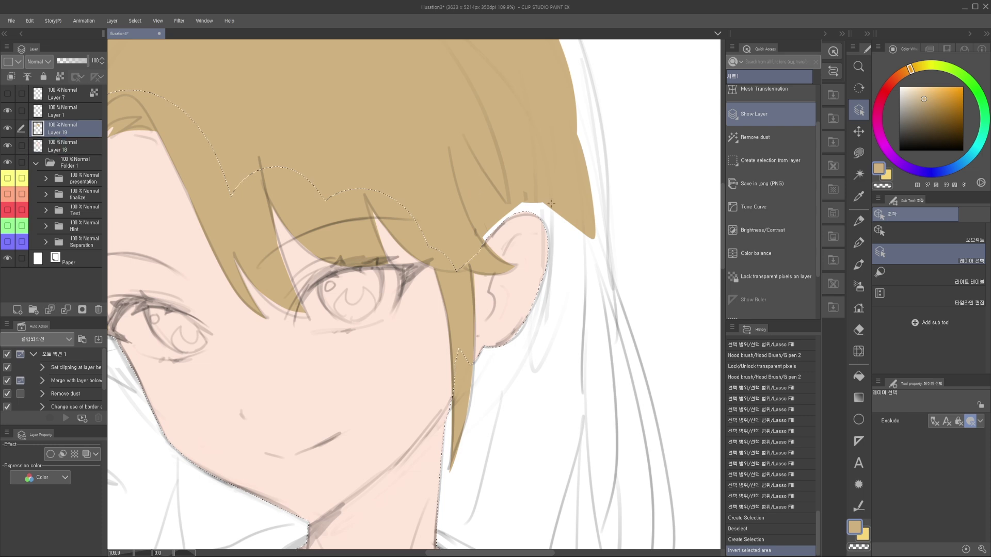
key("m")
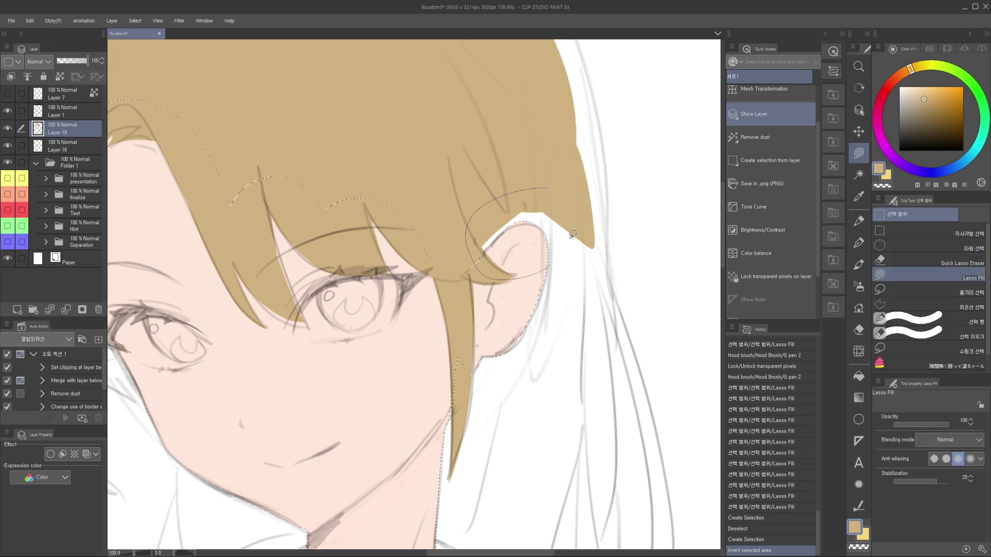
left_click_drag(573, 234, 574, 232)
left_click_drag(540, 308, 533, 265)
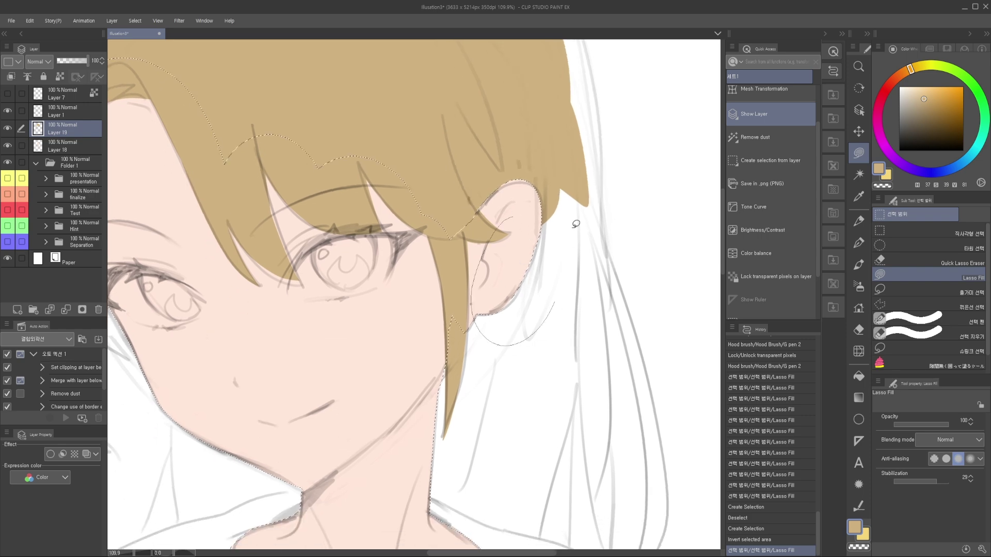
Step: Lasso-fill the hair behind the ear and around beneath the earlobe, overlapping the masked skin edge
left_click_drag(576, 224, 548, 187)
left_click_drag(534, 296, 566, 296)
mouse_move(467, 281)
left_mouse_down()
mouse_move(434, 323)
mouse_move(485, 315)
mouse_move(529, 265)
left_mouse_up()
left_click_drag(570, 213, 481, 346)
left_click_drag(476, 417, 473, 299)
left_click_drag(474, 299, 463, 298)
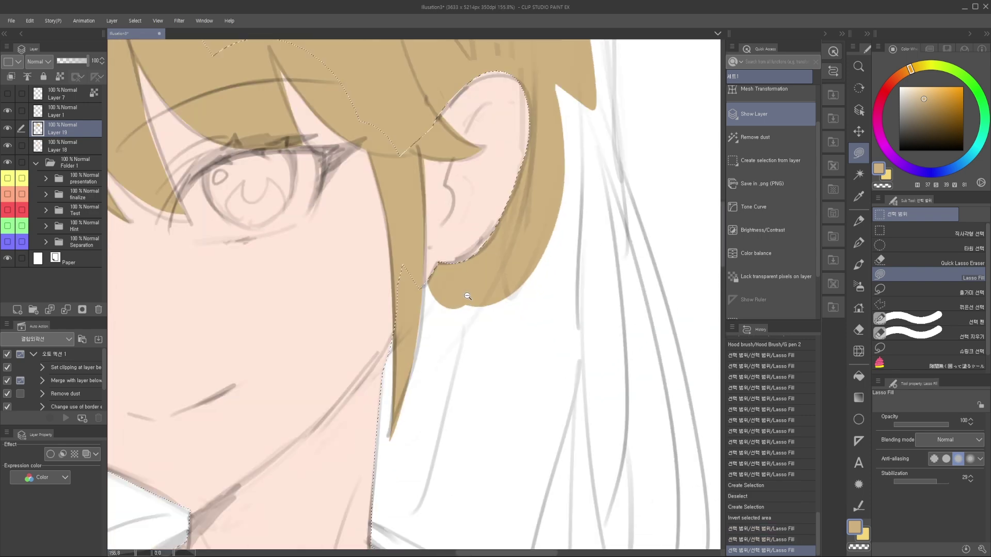
Step: Extend the hair fill from below the earlobe down behind the side strand to the upper neck
scroll(463, 298, "up", 2)
scroll(435, 266, "down", 3)
mouse_move(395, 398)
left_mouse_down()
mouse_move(456, 258)
mouse_move(413, 384)
left_mouse_up()
left_click_drag(416, 353, 429, 287)
scroll(469, 261, "up", 3)
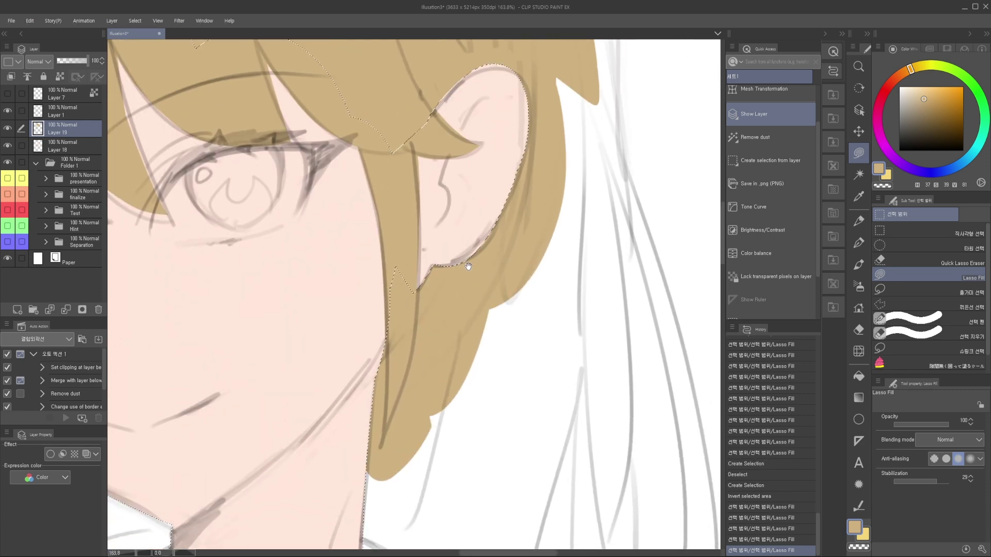
scroll(491, 217, "up", 1)
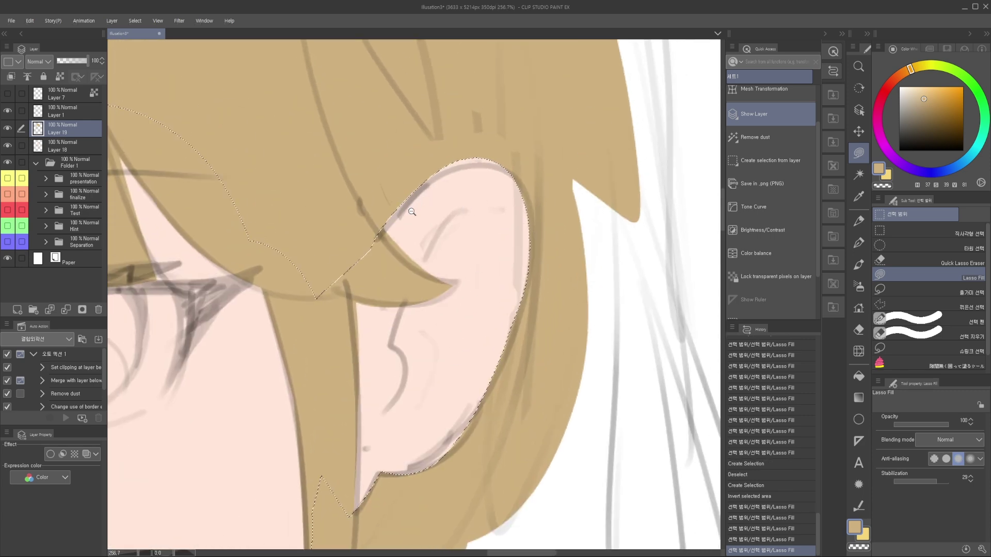
scroll(414, 203, "up", 1)
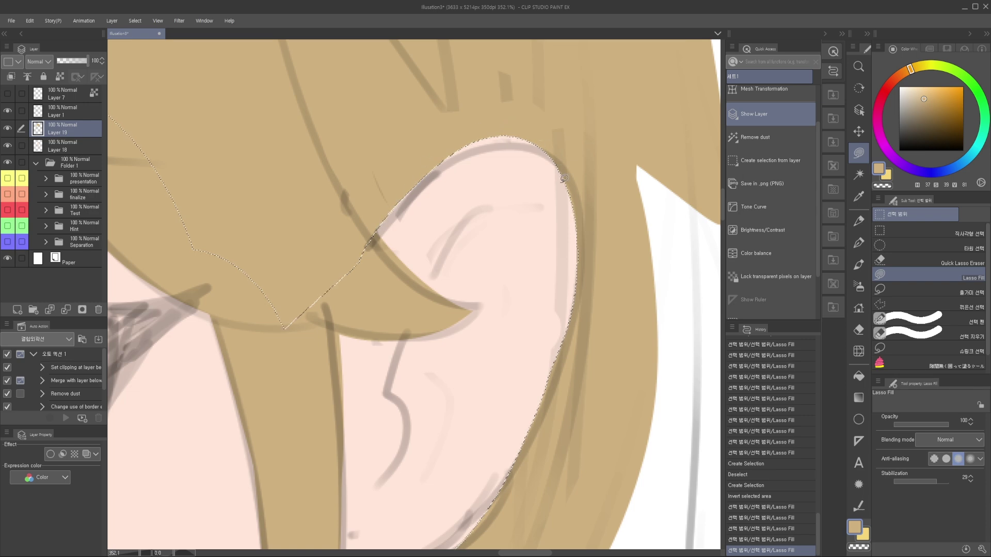
scroll(529, 403, "down", 3)
left_click_drag(535, 416, 469, 206)
scroll(428, 316, "up", 1)
Step: Lasso-fill the back hair beside the neck down to the sailor collar line and out to the shoulder
left_click_drag(426, 315, 429, 274)
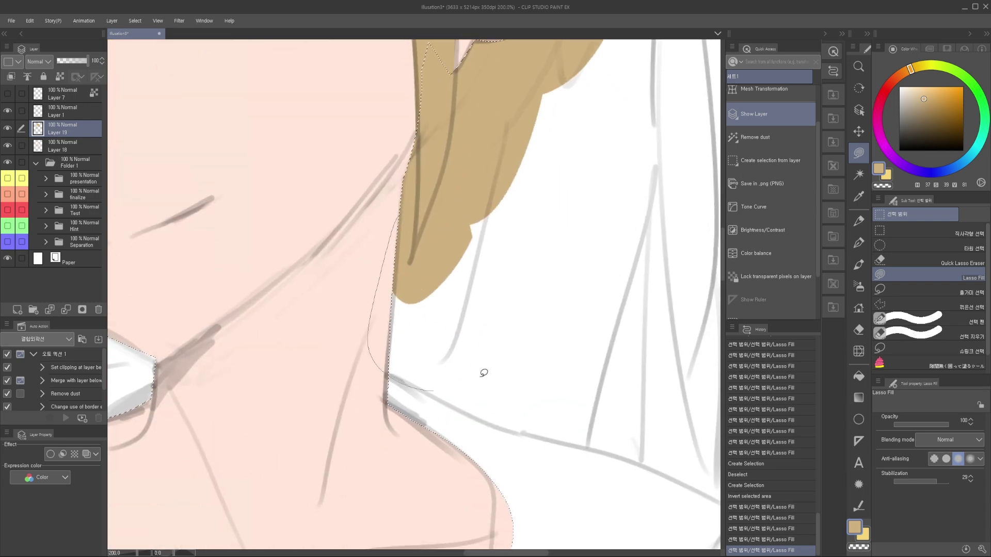
left_click_drag(474, 385, 429, 387)
scroll(400, 330, "down", 2)
mouse_move(413, 337)
left_mouse_down()
mouse_move(508, 369)
mouse_move(551, 188)
mouse_move(506, 134)
left_mouse_up()
scroll(482, 206, "down", 2)
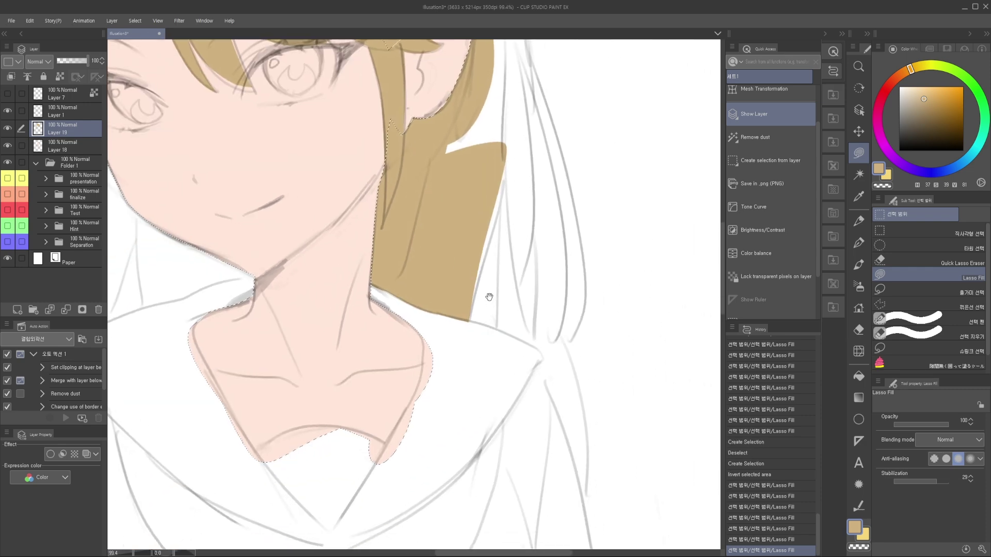
mouse_move(478, 317)
left_mouse_down()
mouse_move(547, 321)
mouse_move(478, 150)
left_mouse_up()
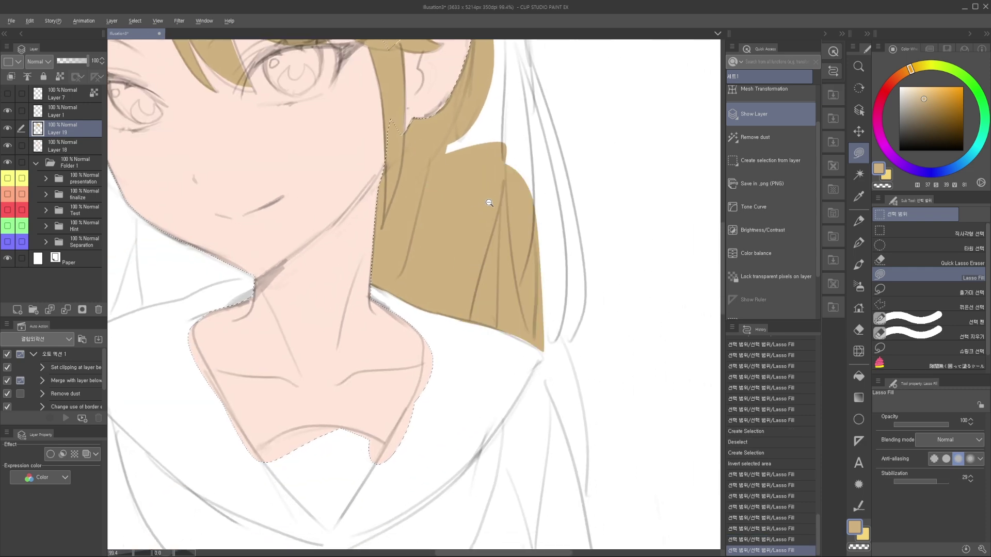
scroll(479, 237, "down", 2)
mouse_move(504, 196)
left_mouse_down()
mouse_move(497, 351)
mouse_move(447, 309)
left_mouse_up()
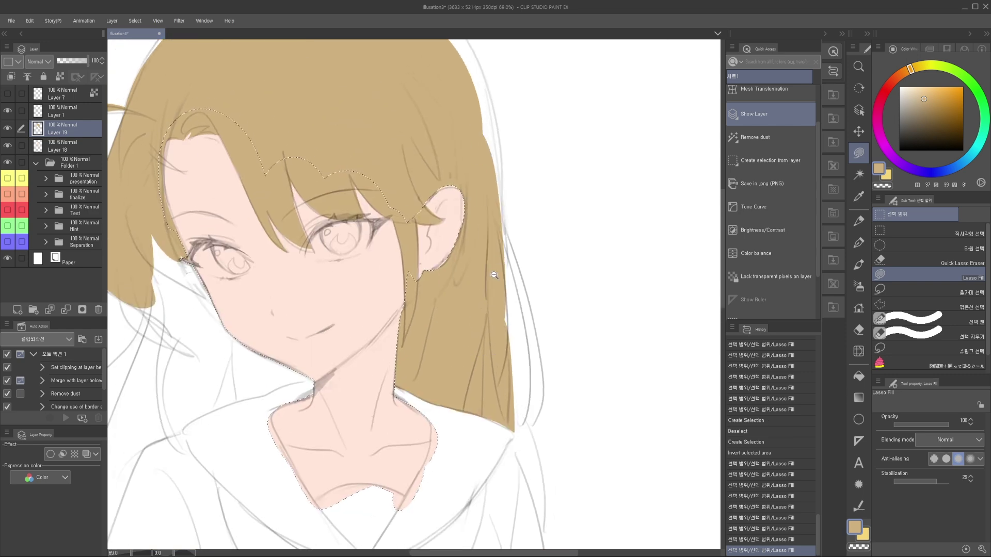
Step: Redo the fill along the back hair's outer edge, joining the head to the collar tip in one smooth contour
scroll(470, 318, "down", 1)
key("ctrl+z")
mouse_move(467, 132)
left_mouse_down()
mouse_move(491, 179)
mouse_move(459, 352)
mouse_move(453, 219)
mouse_move(492, 294)
mouse_move(481, 338)
left_mouse_up()
scroll(450, 155, "down", 2)
scroll(489, 297, "up", 3)
key("ctrl+z")
mouse_move(480, 198)
left_mouse_down()
mouse_move(492, 350)
mouse_move(484, 343)
left_mouse_up()
scroll(477, 285, "down", 2)
left_click_drag(482, 307, 540, 324)
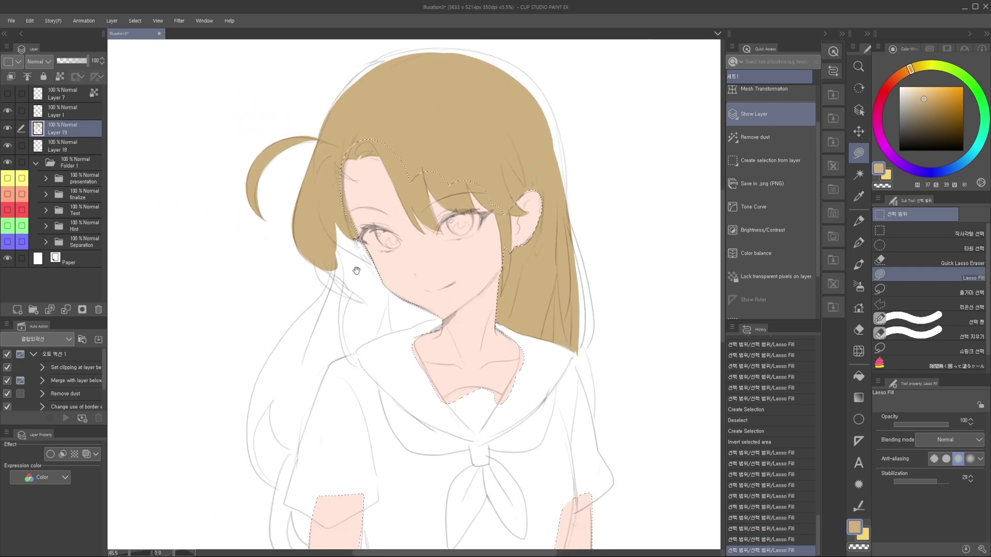
Step: Clear the inverted skin selection
scroll(355, 266, "up", 2)
scroll(334, 284, "down", 3)
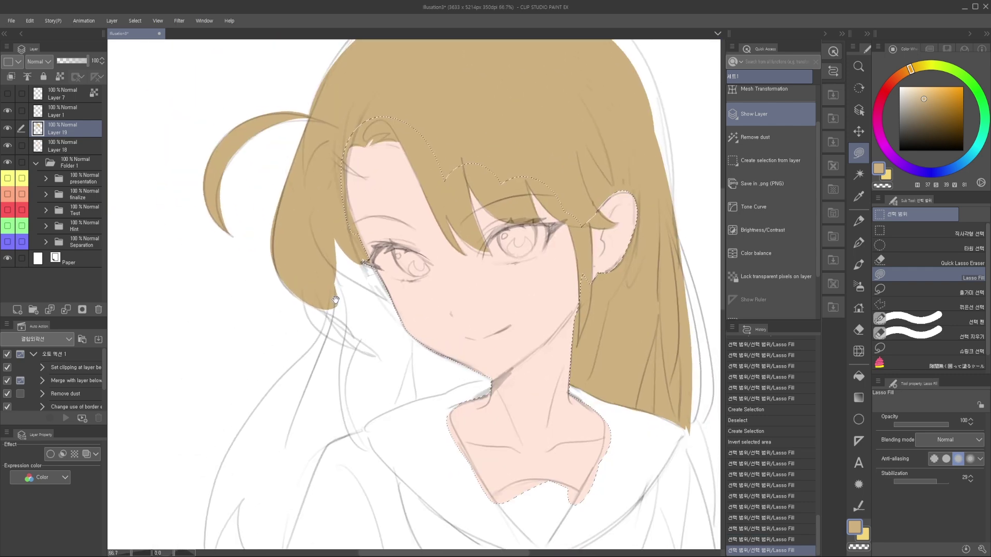
scroll(457, 358, "down", 2)
left_click_drag(458, 358, 442, 306)
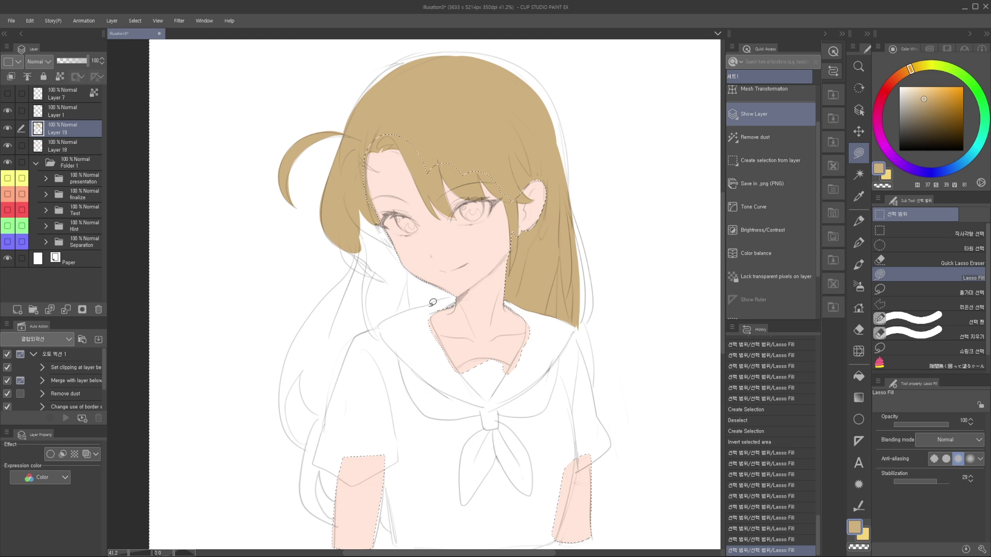
key("ctrl+d")
Step: Lasso-fill the loose outer strand curving from the back hair down to the shoulder tip, redoing its lower end
scroll(552, 246, "up", 2)
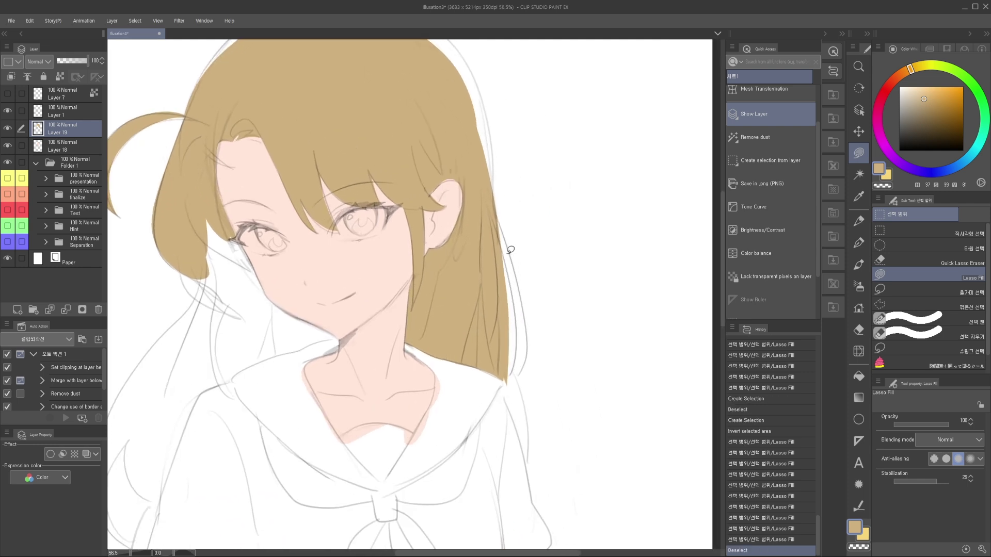
mouse_move(493, 227)
left_mouse_down()
mouse_move(534, 328)
mouse_move(474, 183)
mouse_move(481, 196)
left_mouse_up()
mouse_move(535, 325)
left_mouse_down()
mouse_move(525, 288)
mouse_move(485, 344)
left_mouse_up()
scroll(527, 289, "up", 3)
key("ctrl+z")
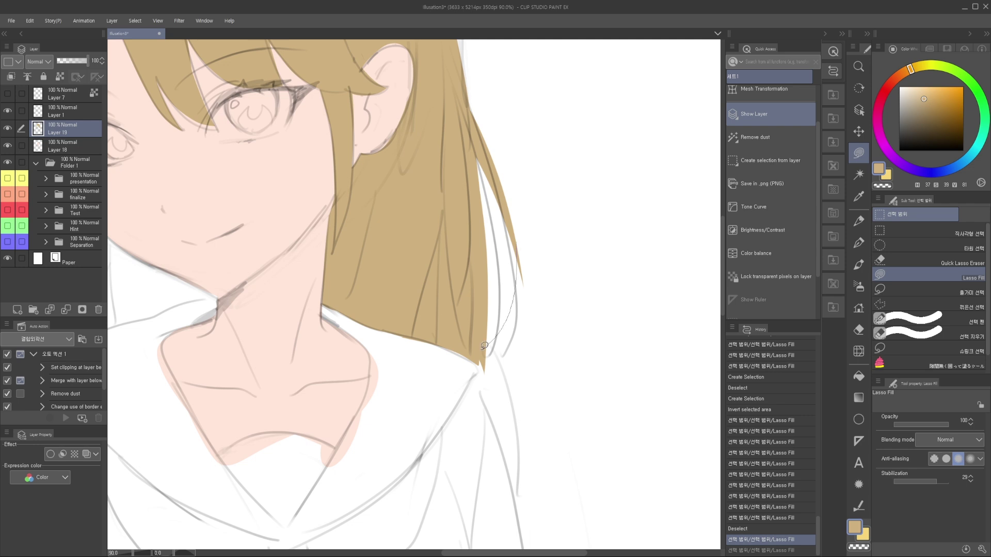
left_click_drag(514, 230, 516, 231)
scroll(518, 232, "up", 3)
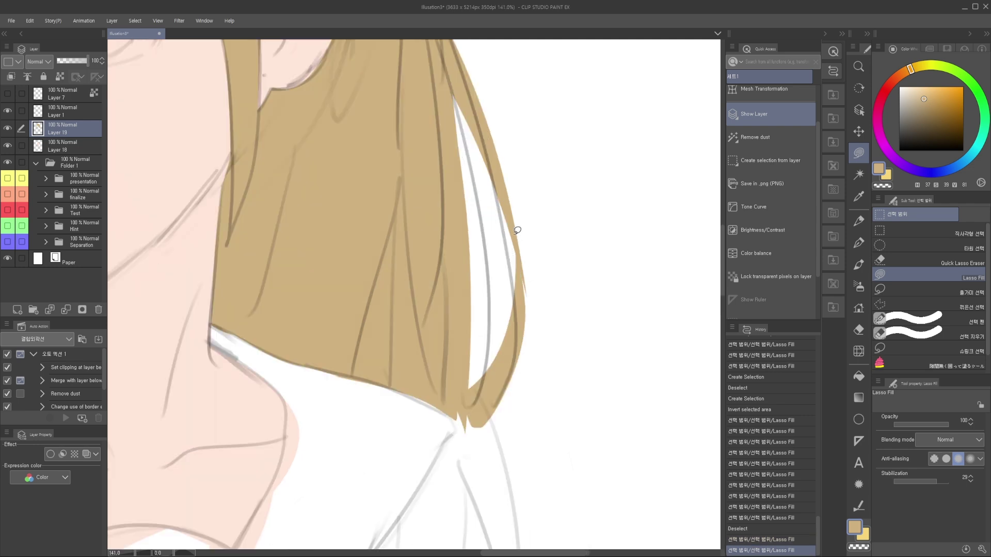
Step: Redo the lasso fill that smooths the outer edge of the loose strand beside the shoulder
left_click_drag(531, 309, 519, 279)
key("ctrl+z")
left_click_drag(505, 209, 519, 239)
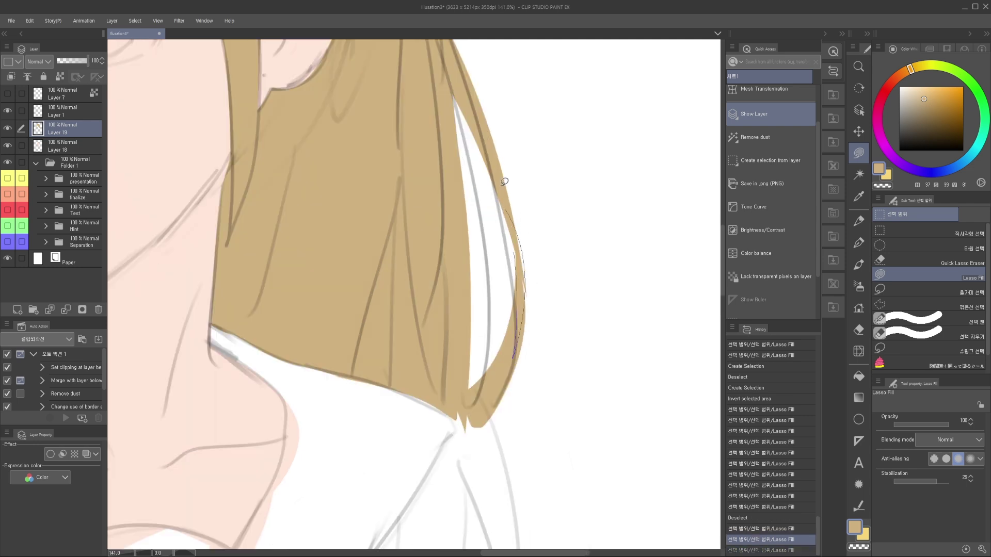
left_click_drag(509, 197, 509, 199)
scroll(366, 264, "down", 5)
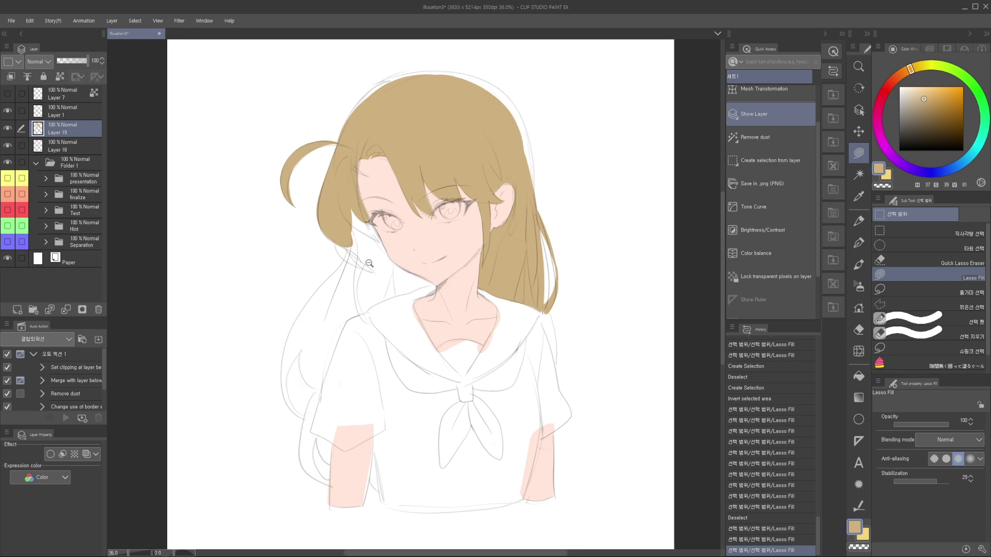
Step: Try to lasso-fill the gap between the side hair and the cheek
scroll(366, 265, "up", 2)
left_click_drag(374, 272, 376, 272)
key("ctrl+z")
mouse_move(312, 245)
left_mouse_down()
mouse_move(384, 275)
mouse_move(398, 261)
mouse_move(465, 253)
mouse_move(423, 253)
left_mouse_up()
scroll(394, 253, "up", 3)
left_click_drag(393, 258, 368, 278)
scroll(368, 278, "down", 2)
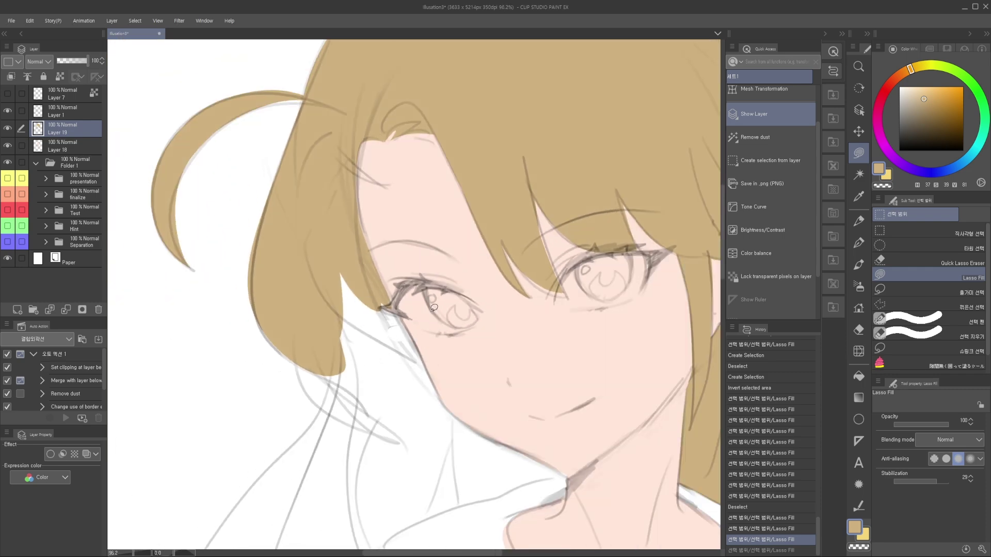
Step: Create a selection from the skin layer and invert it to protect the face
scroll(434, 309, "up", 3)
left_click_drag(421, 305, 389, 266)
left_click(433, 334, "ctrl+shift")
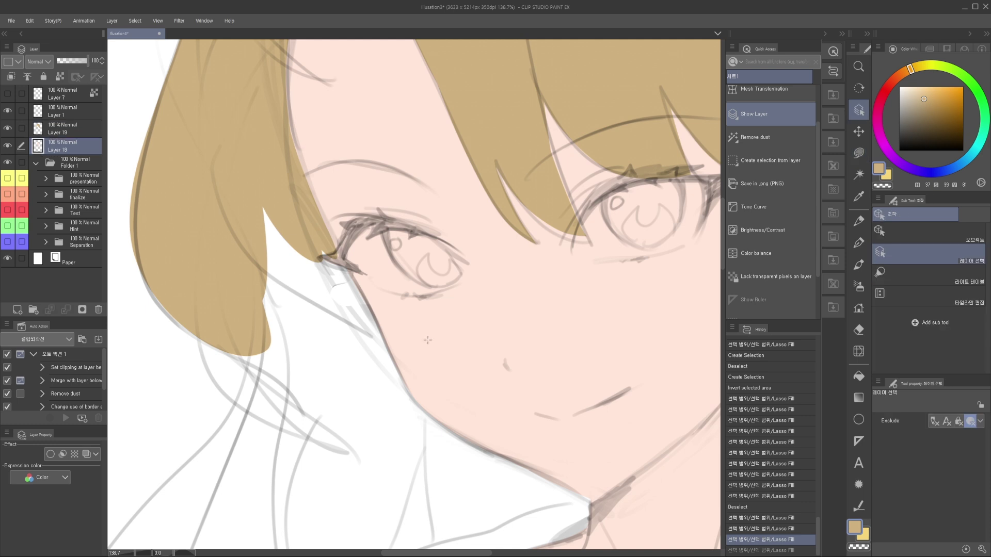
key("m")
scroll(426, 333, "up", 2)
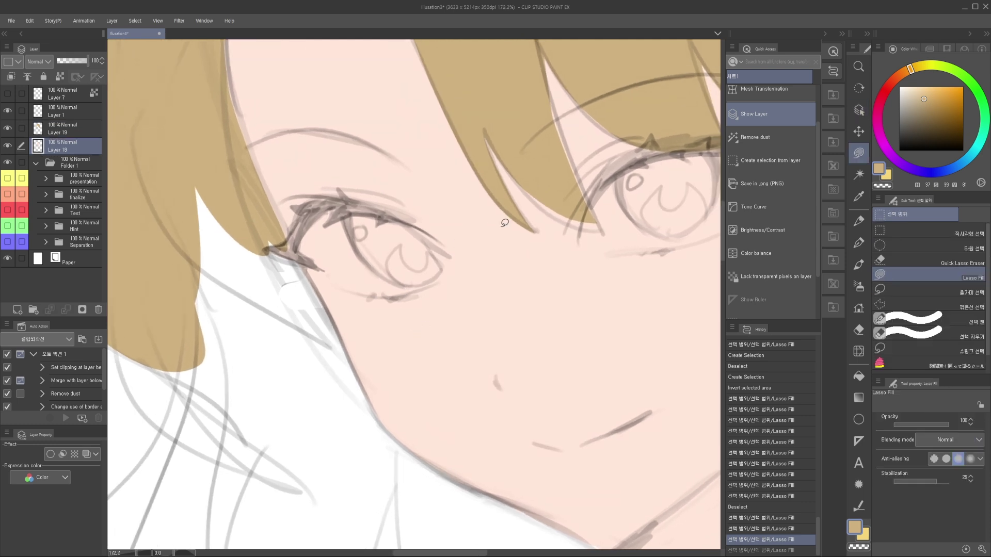
left_click(749, 154)
scroll(416, 306, "down", 2)
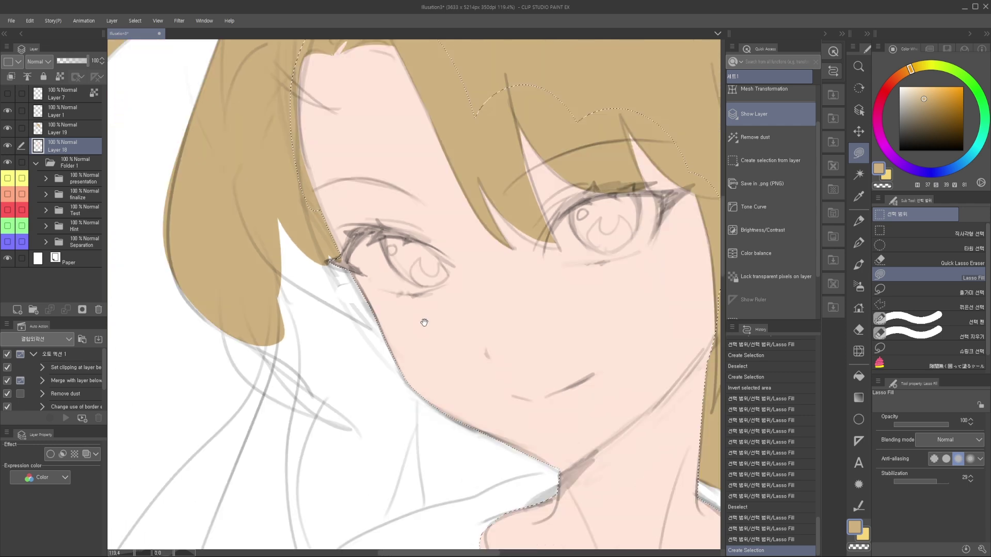
key("ctrl+shift+i")
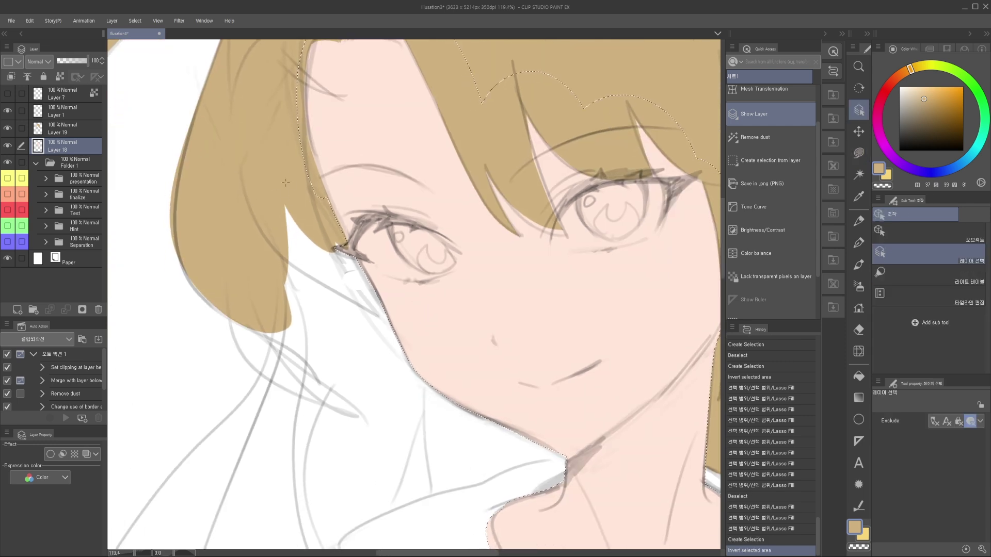
Step: Lasso-fill the side hair down along the cheek into pointed tips on the front hair layer, and clear the selection
left_click(286, 182, "ctrl+shift")
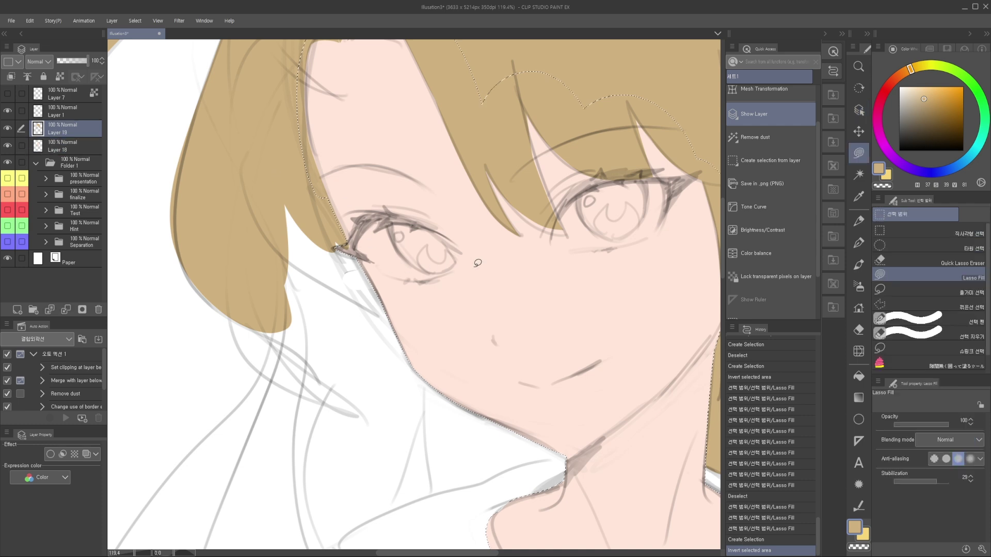
key("m")
left_click(916, 274)
scroll(391, 258, "left", 1)
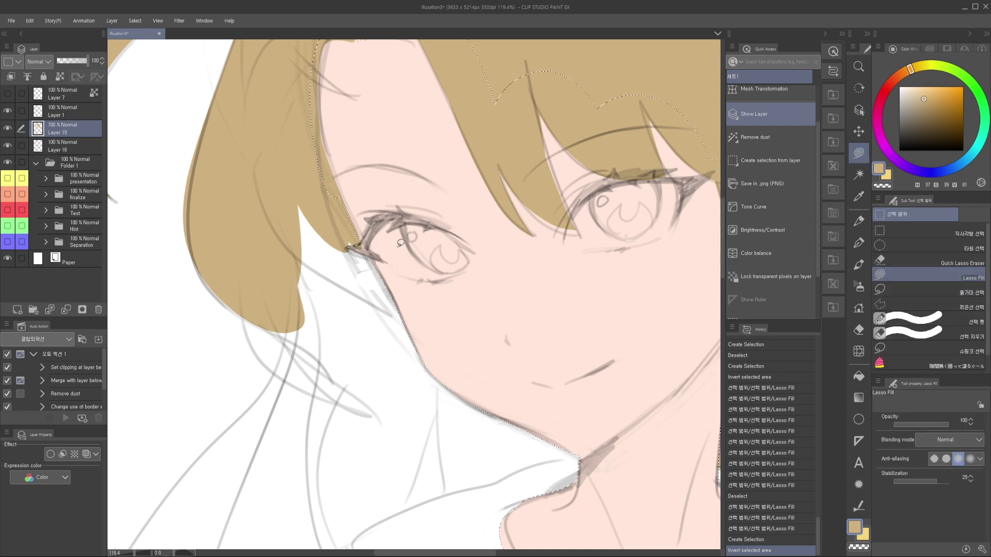
left_click_drag(394, 345, 413, 331)
mouse_move(413, 331)
left_mouse_down()
mouse_move(408, 282)
mouse_move(294, 242)
left_mouse_up()
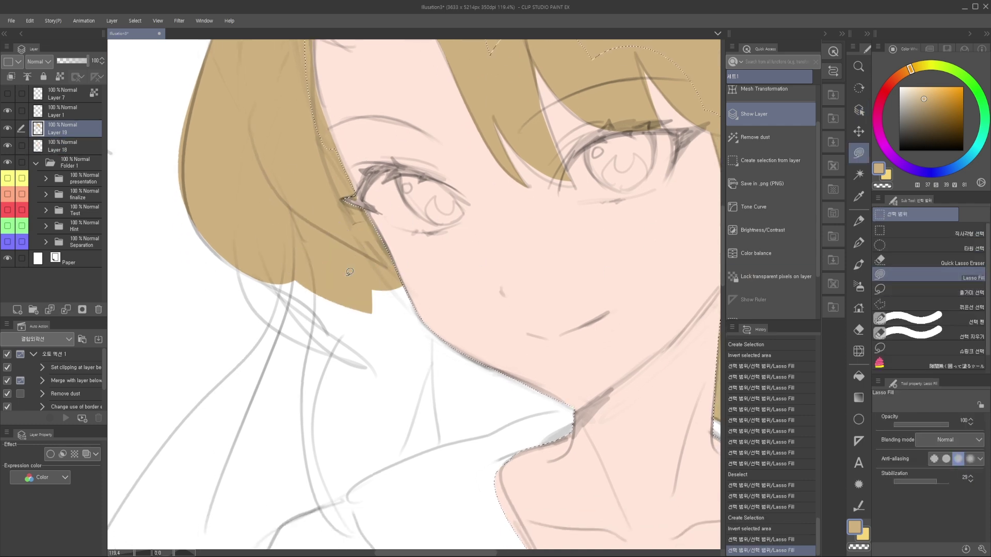
key("ctrl+z")
scroll(392, 264, "down", 4)
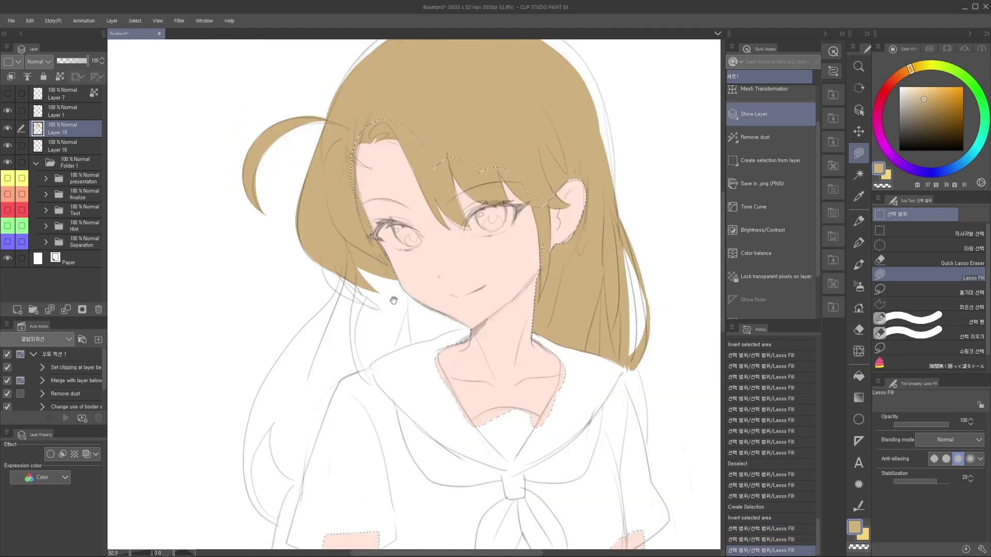
mouse_move(393, 300)
left_mouse_down()
mouse_move(368, 323)
mouse_move(402, 299)
left_mouse_up()
key("ctrl+d")
Step: Examine the filled front hair against the unfilled long side hair and sleeve sketch over the whole figure
scroll(413, 276, "down", 2)
scroll(402, 297, "up", 2)
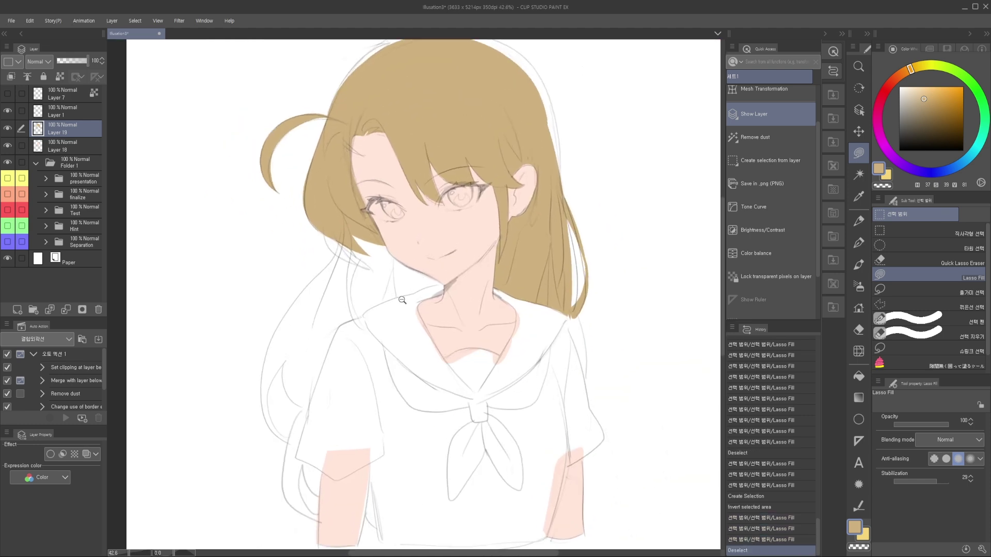
scroll(399, 311, "up", 3)
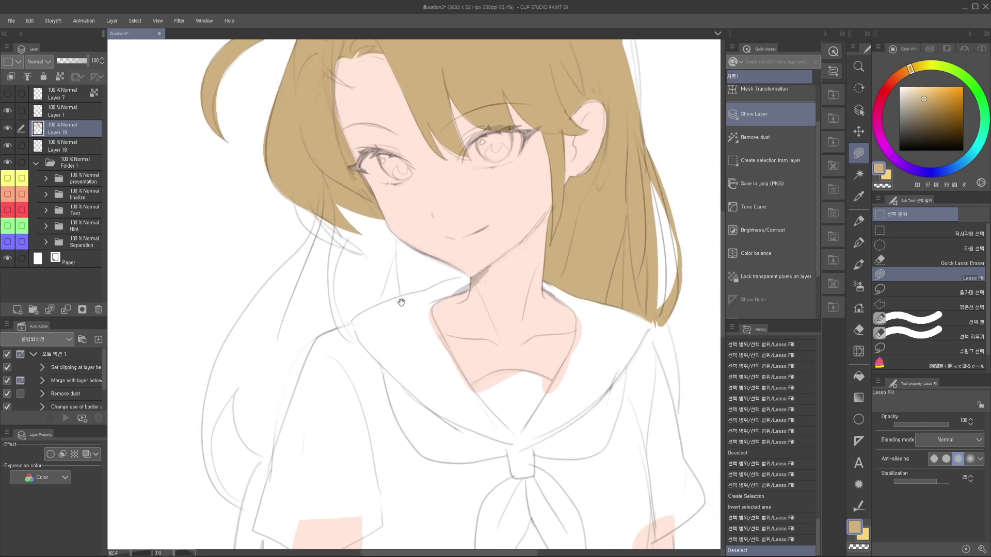
left_click_drag(403, 285, 380, 264)
left_click_drag(345, 378, 355, 304)
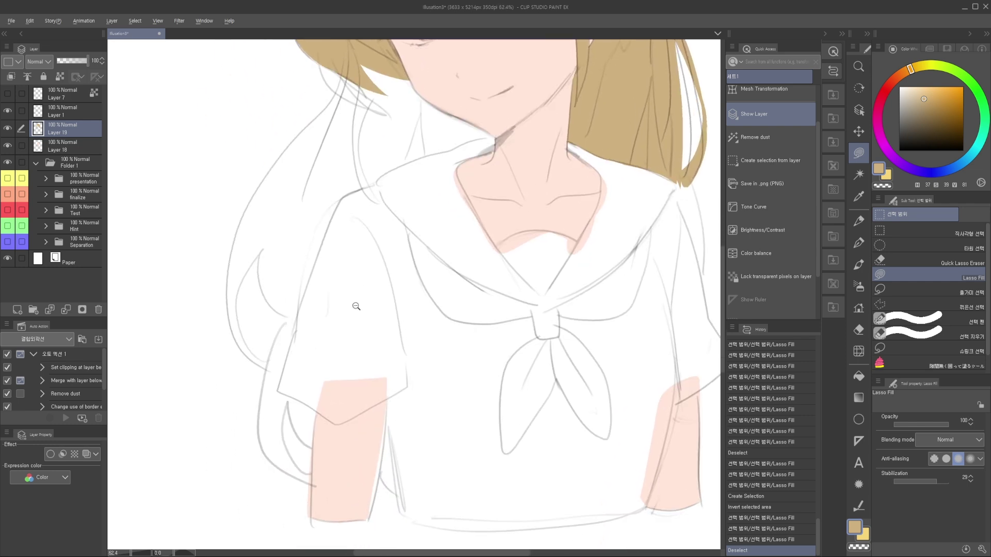
scroll(355, 308, "down", 3)
scroll(355, 310, "up", 1)
left_click_drag(328, 422, 331, 381)
left_click_drag(377, 274, 376, 333)
scroll(366, 330, "down", 1)
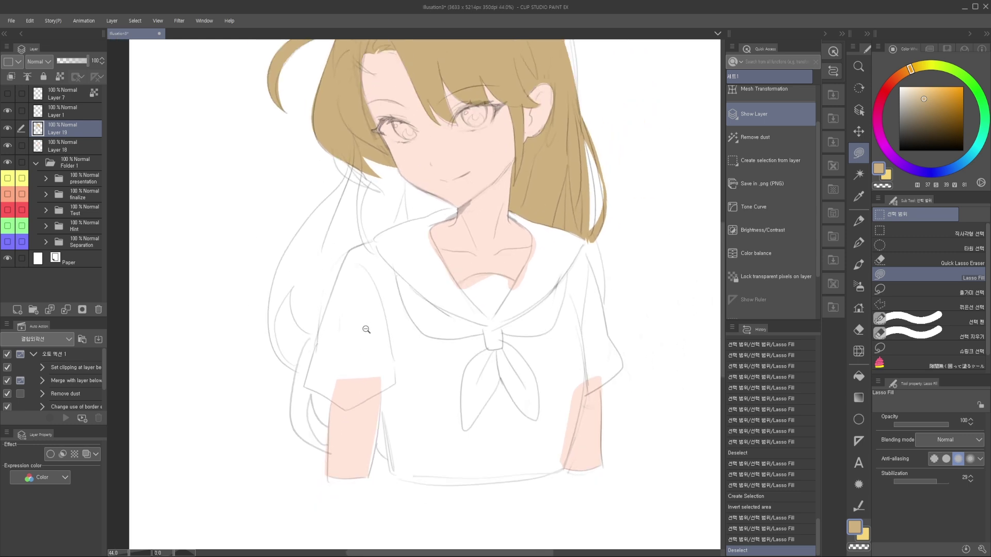
scroll(367, 330, "up", 1)
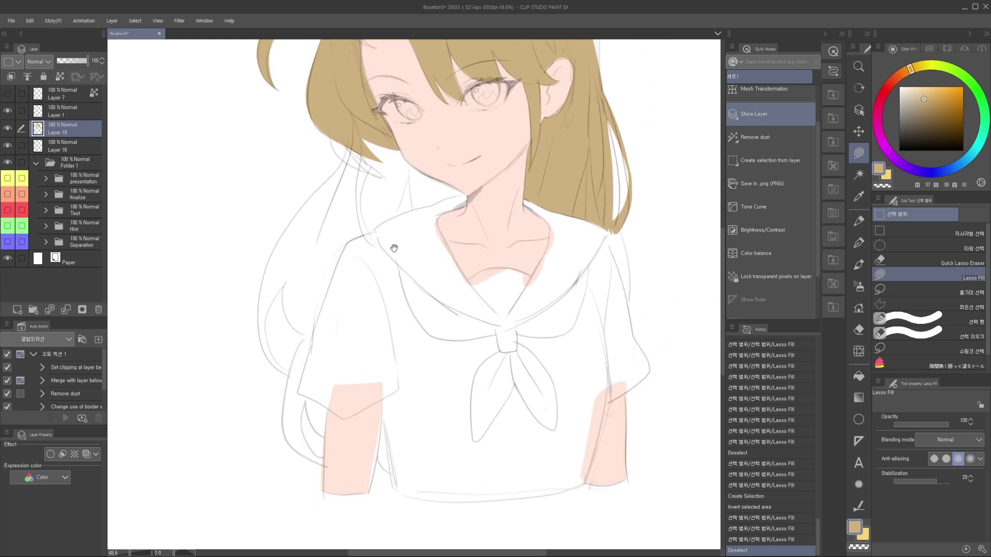
left_click_drag(404, 213, 384, 295)
scroll(400, 245, "up", 2)
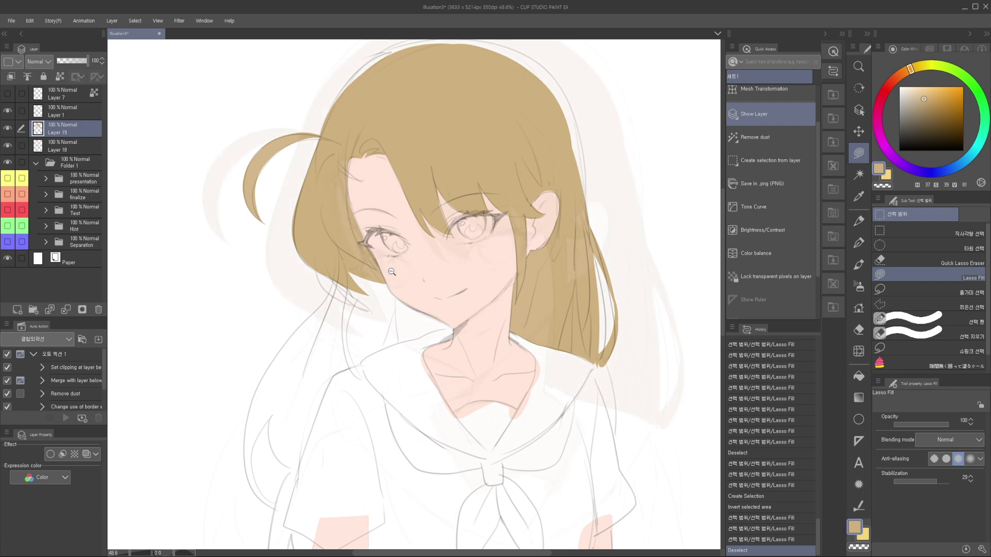
left_click_drag(392, 295, 389, 288)
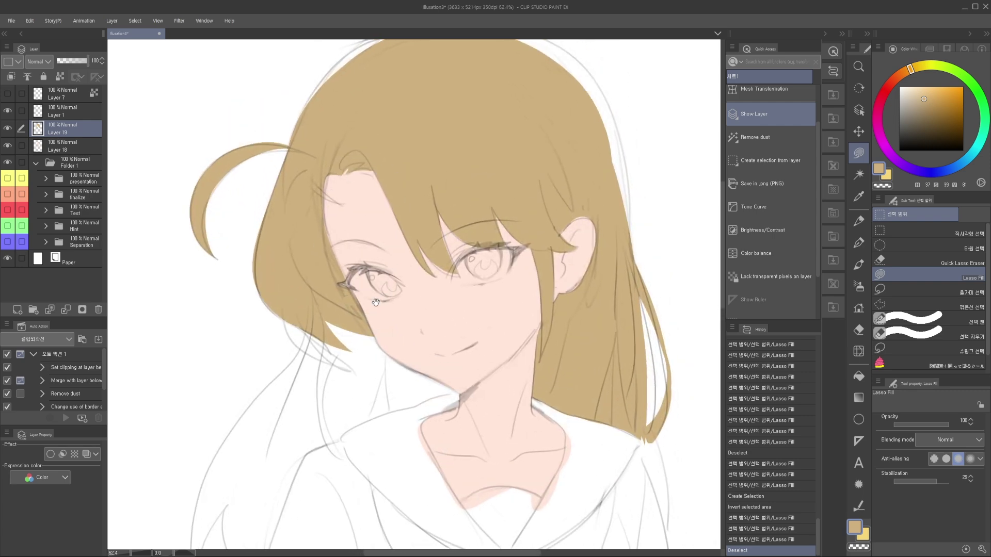
scroll(376, 302, "down", 3)
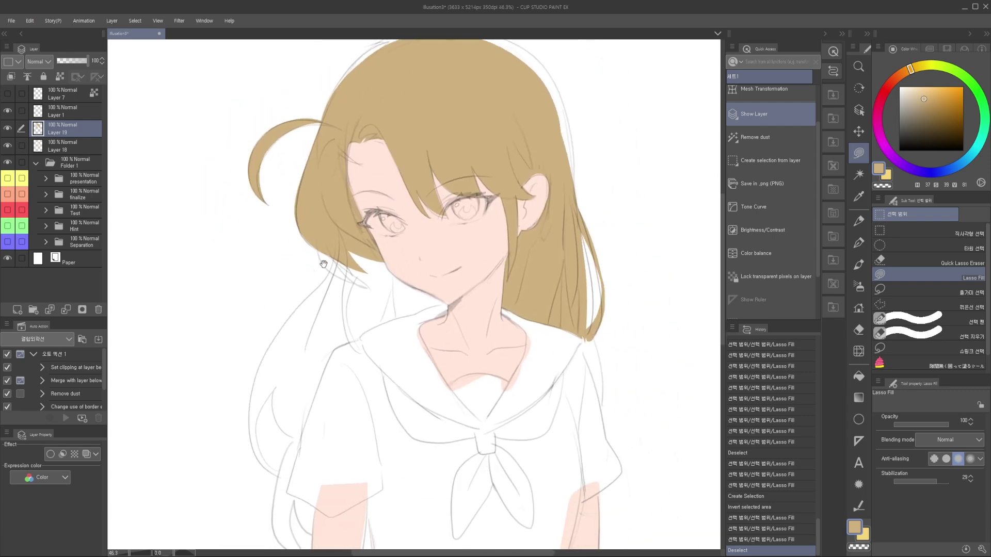
Step: Add a new raster layer and place it below the skin layer for the back hair
left_click(69, 146)
left_click(16, 310)
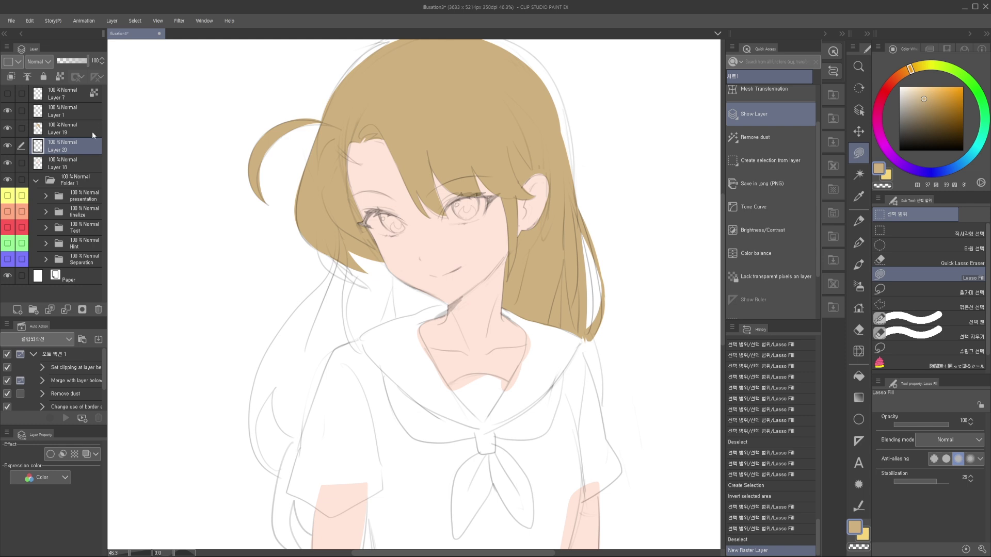
left_click_drag(85, 146, 83, 166)
left_click_drag(362, 322, 375, 286)
left_click_drag(341, 251, 345, 243)
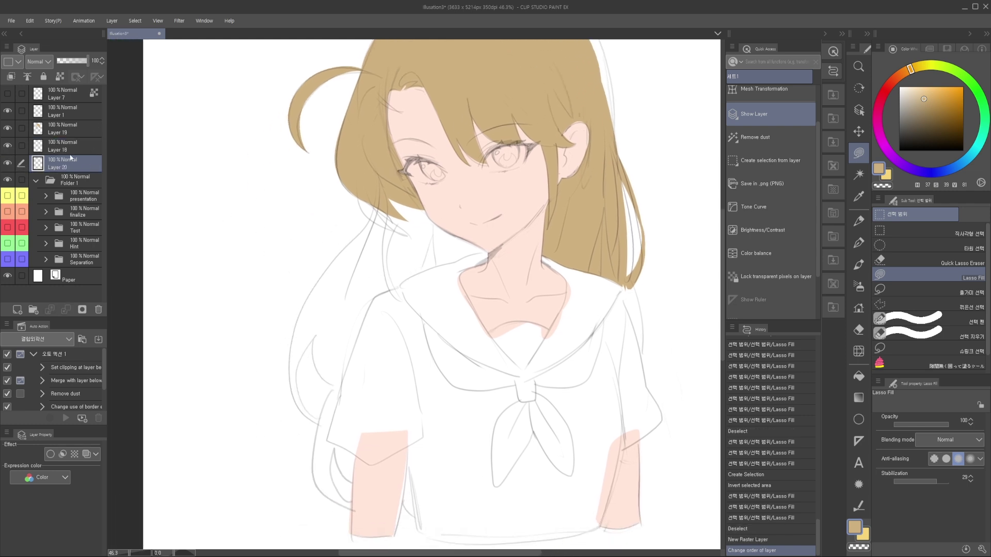
left_click_drag(416, 230, 426, 228)
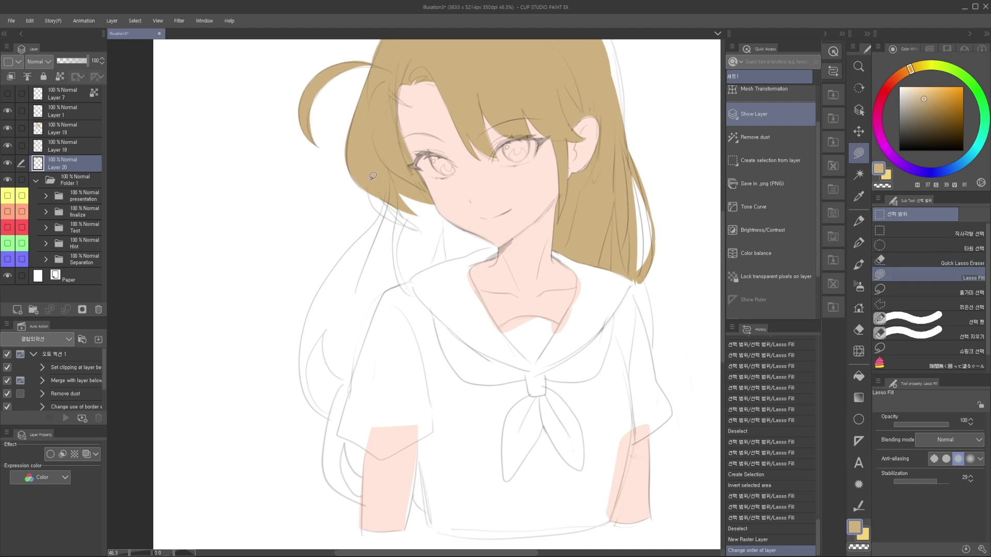
Step: Lasso-fill the long back hair from under the chin over the shoulder and outward past the upper sleeve
mouse_move(391, 186)
left_mouse_down()
mouse_move(325, 309)
mouse_move(410, 287)
mouse_move(431, 221)
mouse_move(395, 310)
mouse_move(440, 230)
mouse_move(472, 273)
mouse_move(493, 245)
left_mouse_up()
mouse_move(494, 248)
left_mouse_down()
mouse_move(502, 225)
mouse_move(472, 219)
left_mouse_up()
left_click_drag(472, 219, 485, 268)
left_click_drag(338, 251, 331, 260)
key("ctrl+z")
mouse_move(359, 229)
left_mouse_down()
mouse_move(331, 255)
mouse_move(331, 379)
mouse_move(341, 383)
mouse_move(326, 318)
mouse_move(336, 300)
mouse_move(365, 372)
left_mouse_up()
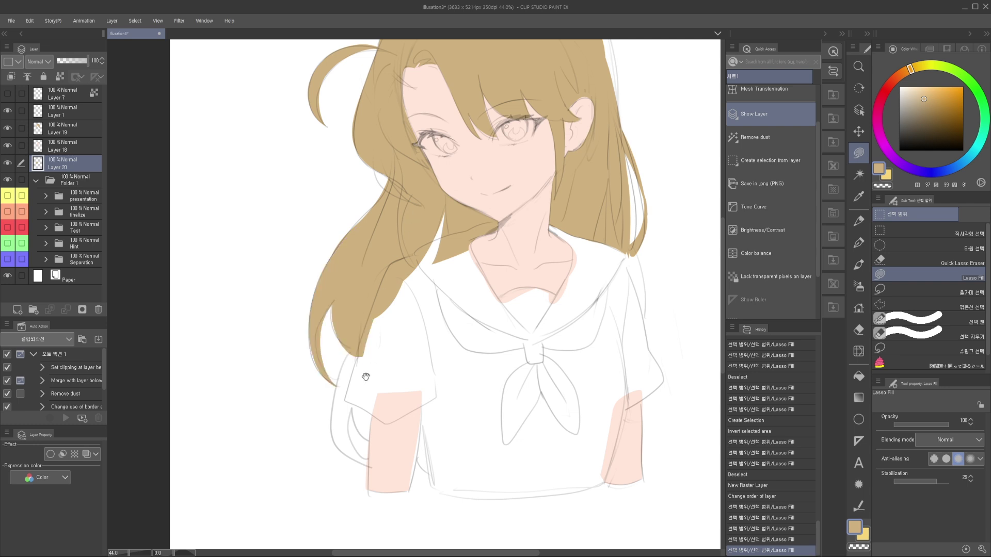
Step: Lasso-fill the lower curls of the long back hair behind the sleeve and forearm
scroll(356, 320, "up", 2)
mouse_move(341, 302)
left_mouse_down()
mouse_move(391, 440)
mouse_move(359, 355)
mouse_move(412, 233)
left_mouse_up()
left_click_drag(462, 429, 436, 401)
scroll(442, 343, "down", 2)
mouse_move(500, 318)
left_mouse_down()
mouse_move(376, 281)
mouse_move(434, 298)
left_mouse_up()
mouse_move(379, 266)
left_mouse_down()
mouse_move(379, 312)
mouse_move(387, 249)
left_mouse_up()
scroll(407, 244, "up", 1)
scroll(450, 198, "up", 3)
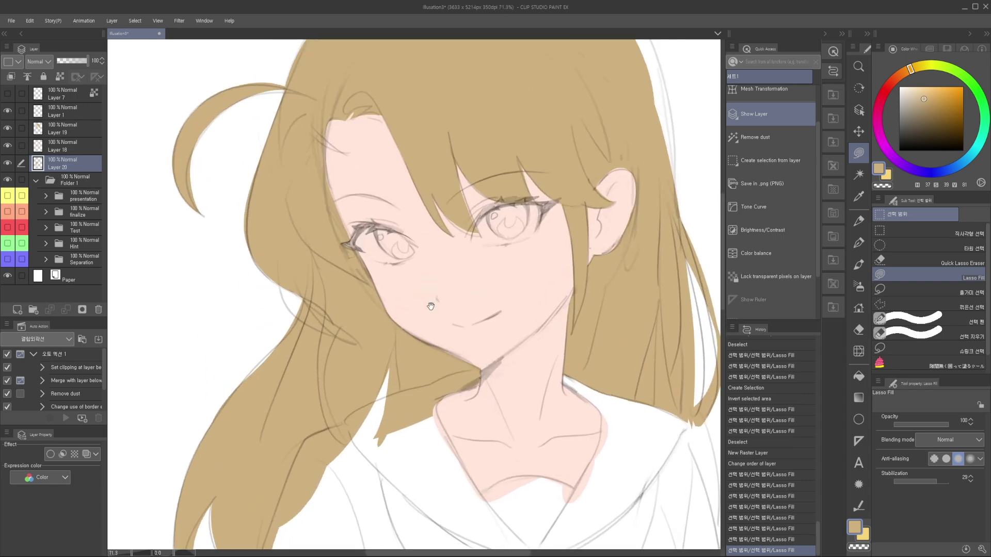
scroll(462, 335, "down", 2)
left_click_drag(495, 383, 484, 292)
left_click_drag(550, 211, 529, 280)
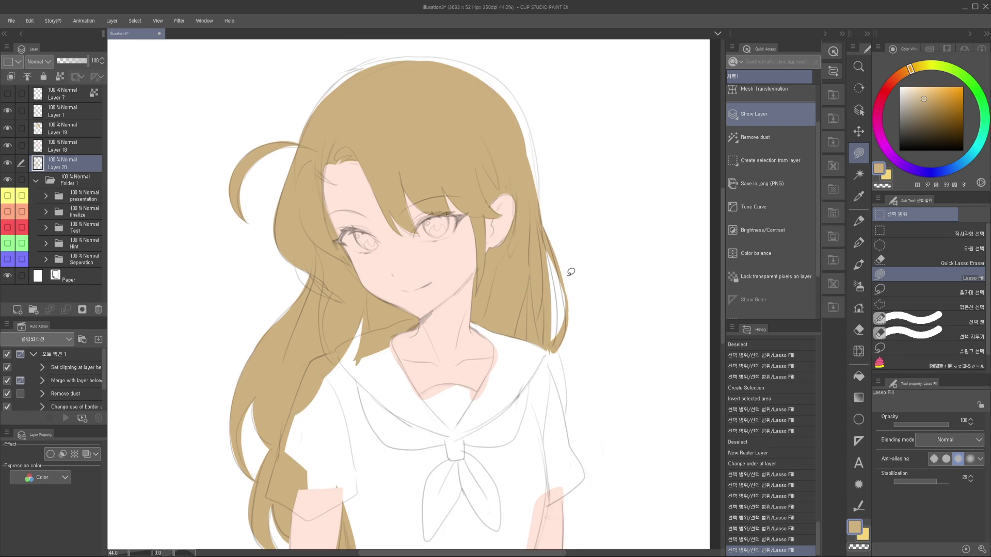
scroll(489, 245, "up", 3)
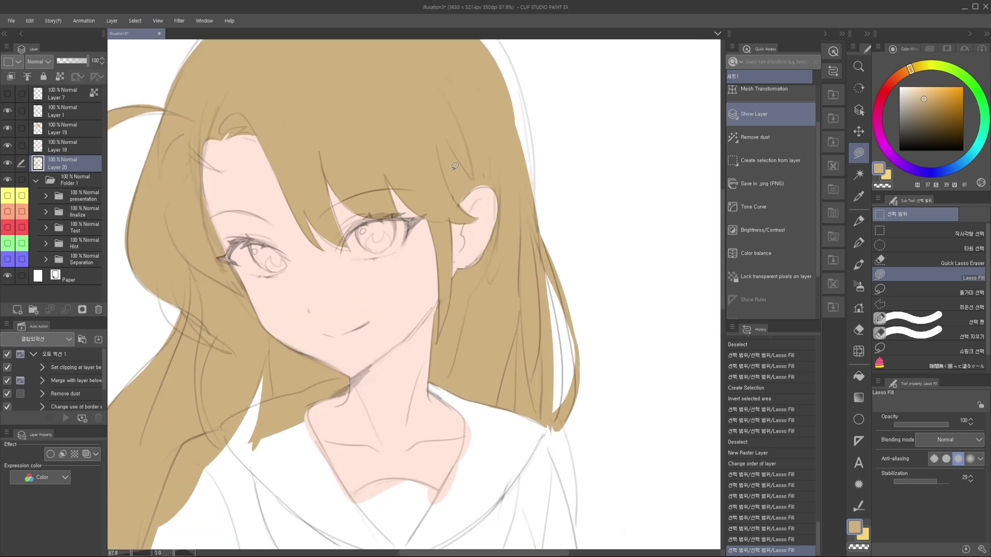
left_click_drag(479, 194, 465, 204)
Step: Activate the front hair layer and set up G pen 2 in black with a brush size of 10
key("p")
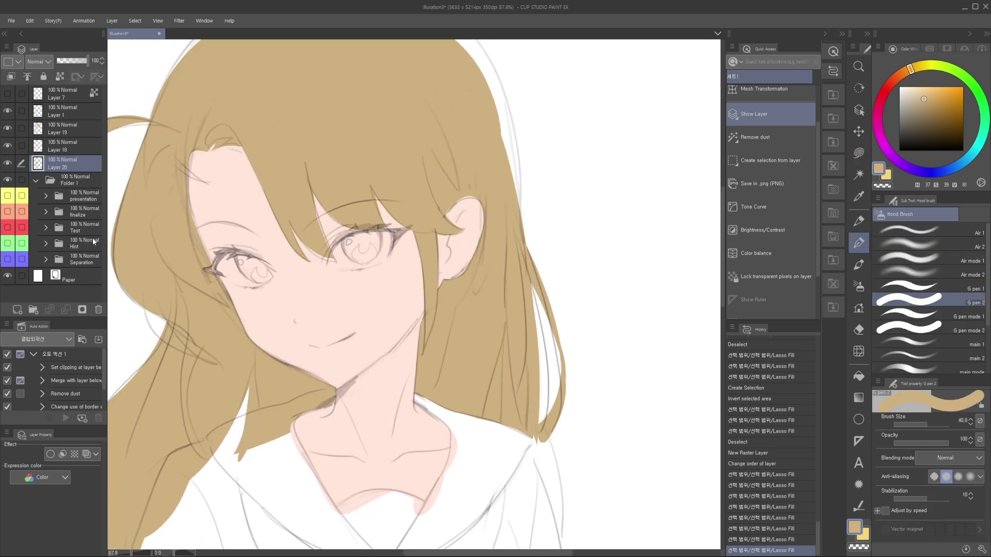
left_click(66, 114)
left_click(70, 130)
left_click(900, 150)
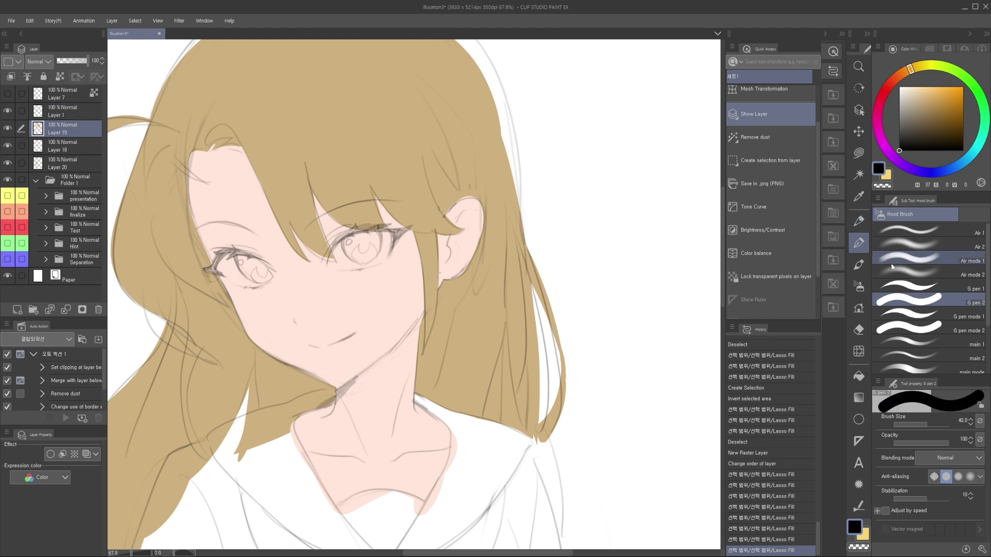
key("bracketleft")
key("bracketleft")
key("bracketleft")
key("bracketleft")
key("bracketleft")
key("bracketleft")
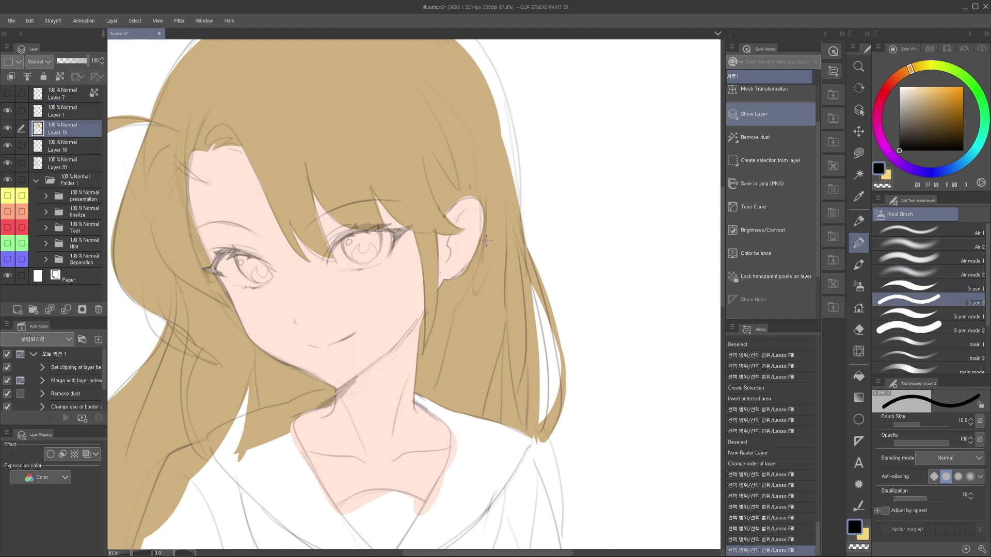
Step: Sketch strand-dividing lines over the hair behind the ear and along the loose outer strand, and undo them
mouse_move(476, 223)
left_mouse_down()
mouse_move(481, 328)
mouse_move(451, 423)
mouse_move(485, 397)
mouse_move(522, 239)
mouse_move(555, 347)
mouse_move(554, 398)
mouse_move(538, 434)
mouse_move(549, 439)
mouse_move(563, 381)
mouse_move(547, 314)
left_mouse_up()
key("ctrl+z")
mouse_move(547, 434)
left_mouse_down()
mouse_move(557, 422)
mouse_move(536, 255)
mouse_move(518, 227)
left_mouse_up()
scroll(502, 315, "down", 2)
left_click_drag(514, 338, 504, 332)
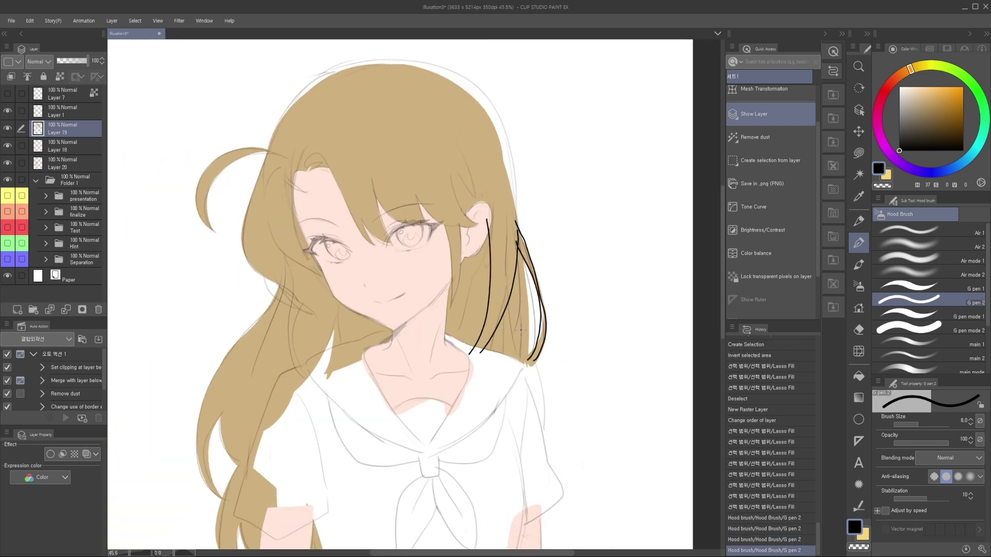
key("ctrl+z")
key("ctrl+z")
key("ctrl+z")
key("ctrl+z")
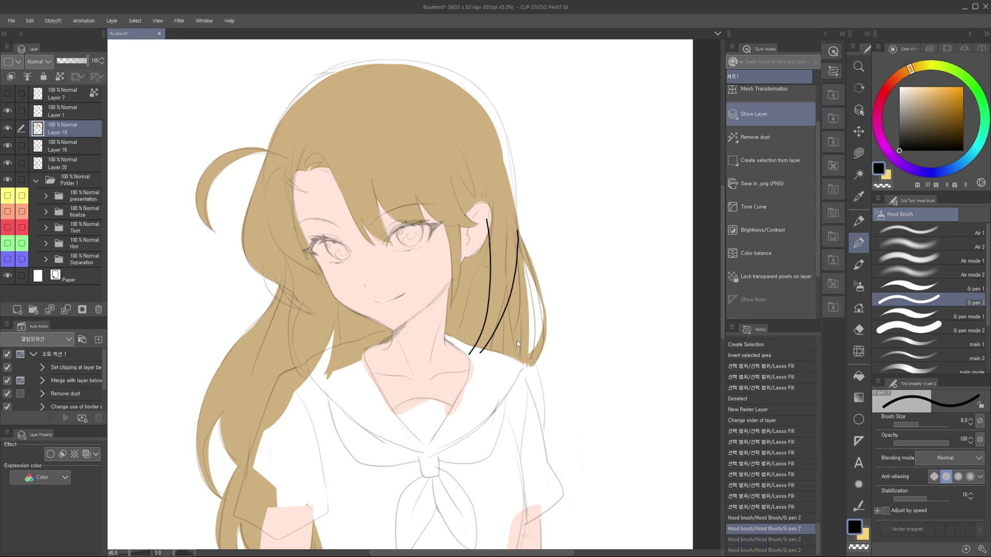
Step: Lasso-select the back hair on both sides of the strand behind the ear, down to the collar, and cut it from the front hair layer
mouse_move(464, 280)
left_mouse_down()
mouse_move(485, 287)
mouse_move(481, 314)
mouse_move(502, 305)
mouse_move(505, 285)
left_mouse_up()
scroll(485, 294, "down", 1)
scroll(482, 315, "up", 1)
scroll(497, 315, "up", 1)
scroll(503, 320, "down", 1)
scroll(508, 291, "up", 1)
scroll(504, 286, "up", 1)
key("m")
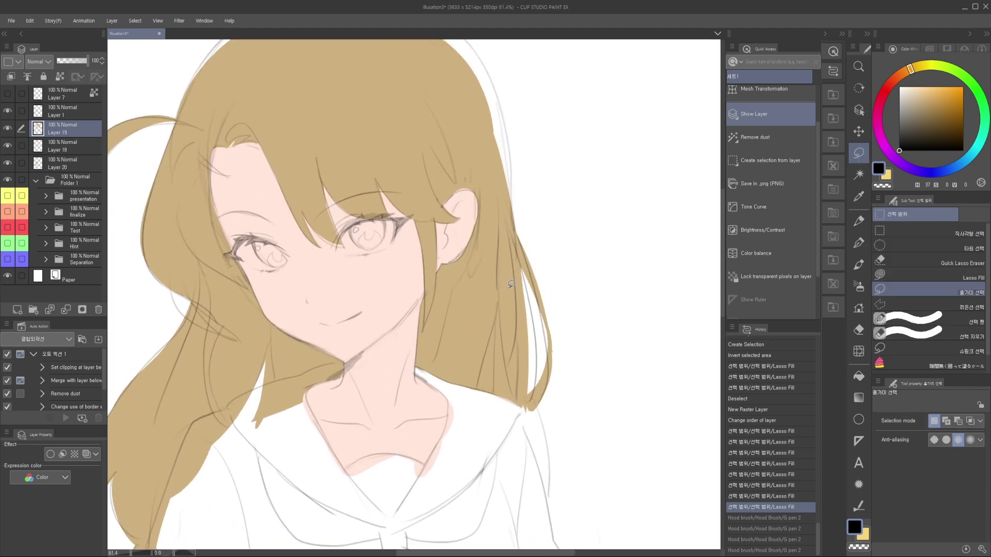
scroll(491, 295, "up", 2)
mouse_move(501, 287)
left_mouse_down()
mouse_move(492, 296)
mouse_move(425, 279)
left_mouse_up()
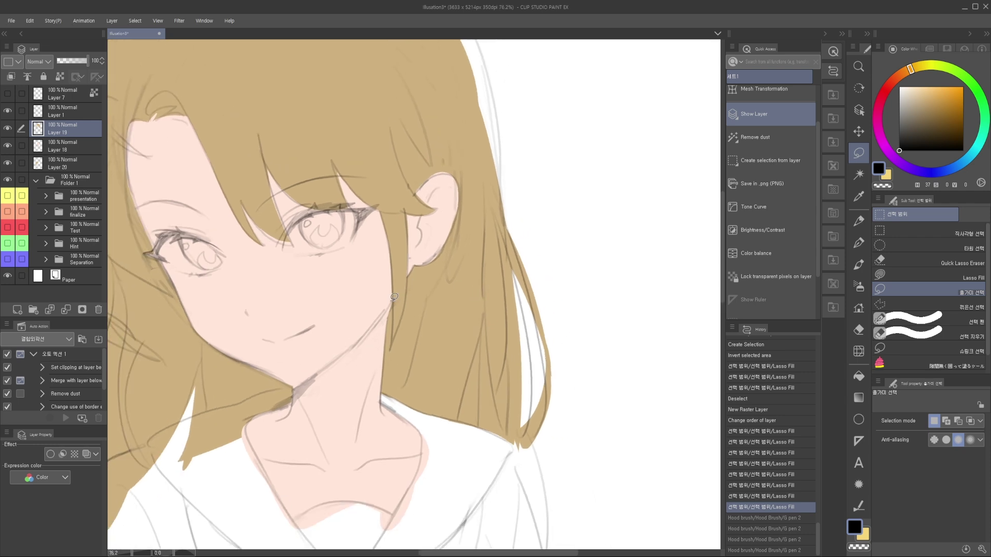
mouse_move(412, 274)
left_mouse_down()
mouse_move(429, 238)
mouse_move(448, 258)
left_mouse_up()
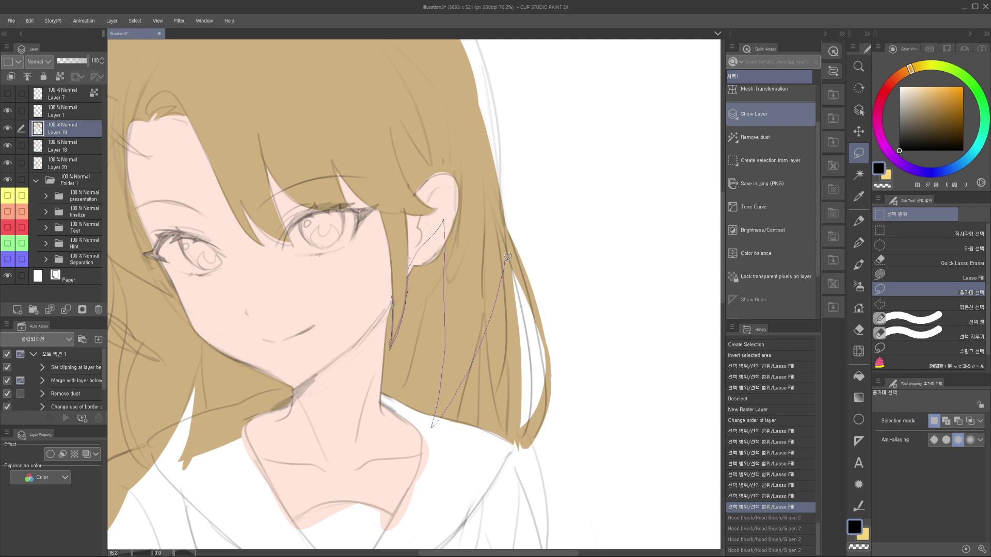
left_click_drag(529, 302, 532, 408)
left_click_drag(382, 407, 362, 344)
mouse_move(444, 338)
left_mouse_down()
mouse_move(458, 327)
mouse_move(447, 330)
left_mouse_up()
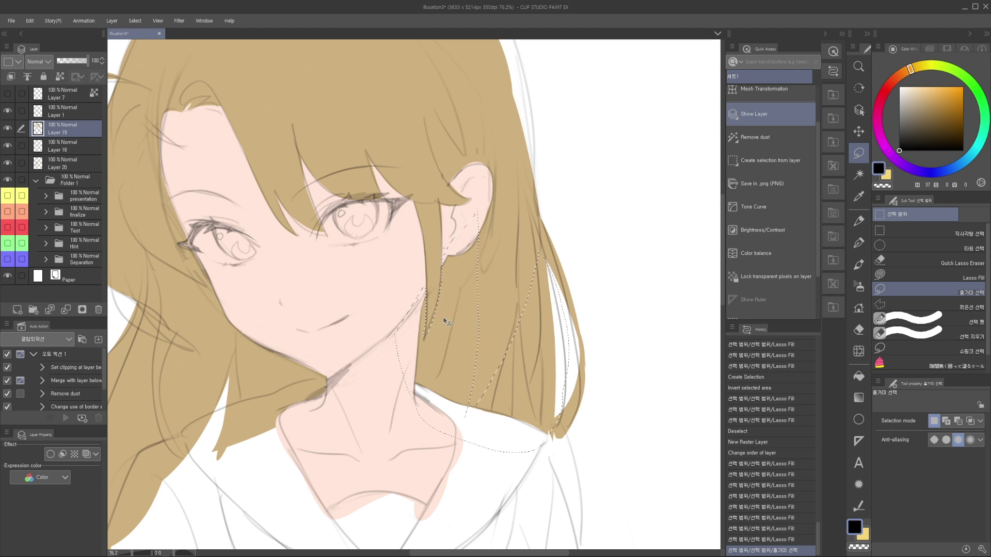
key("ctrl+x")
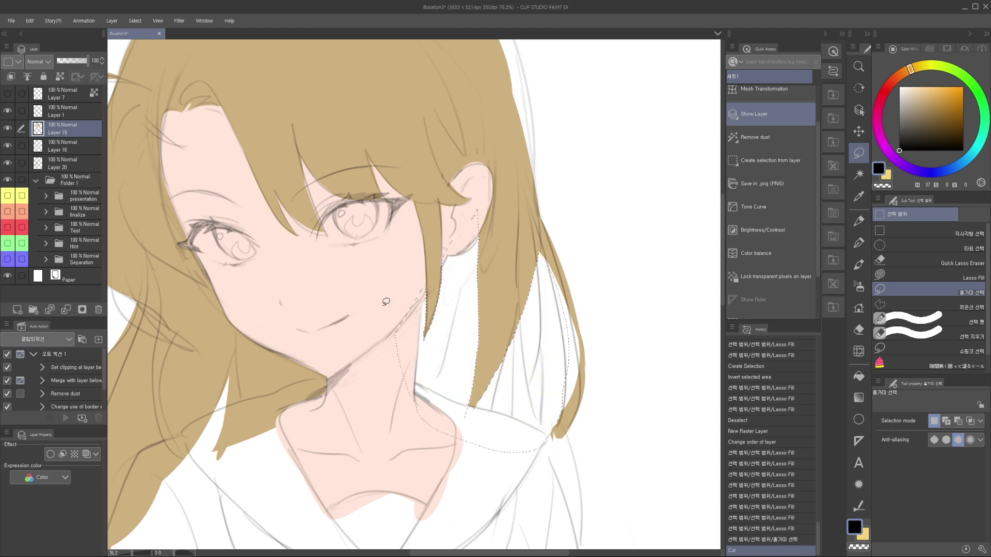
Step: Make the skin layer, Layer 18, the active layer
left_click(88, 149)
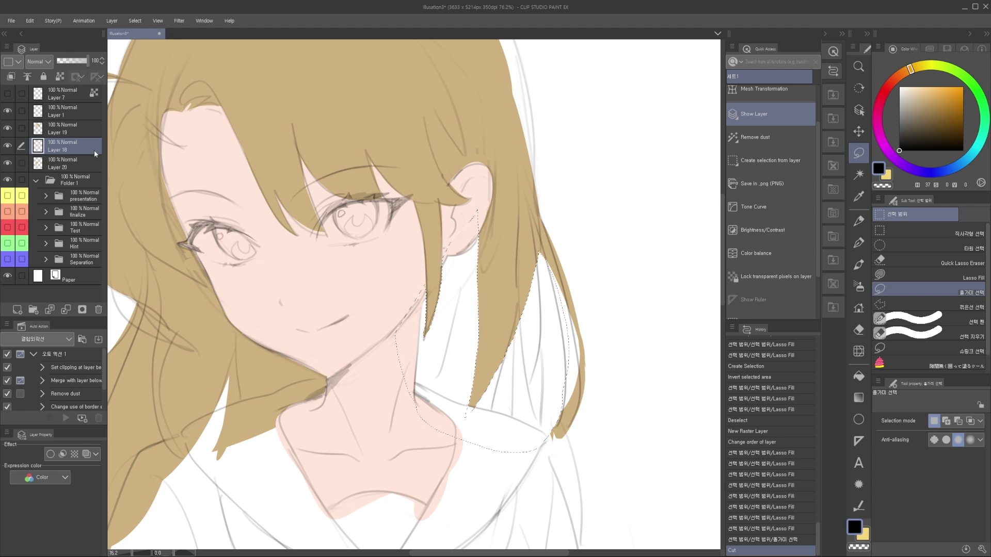
Step: Undo the cut and lasso selection of the hair beside the neck, and make the hair color layer active
key("ctrl+v")
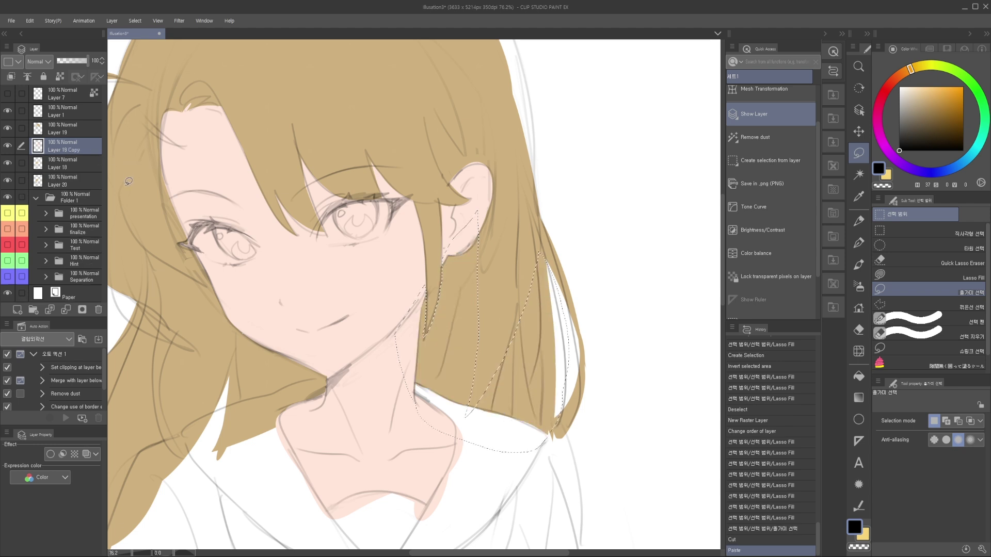
key("ctrl+z")
key("ctrl+z")
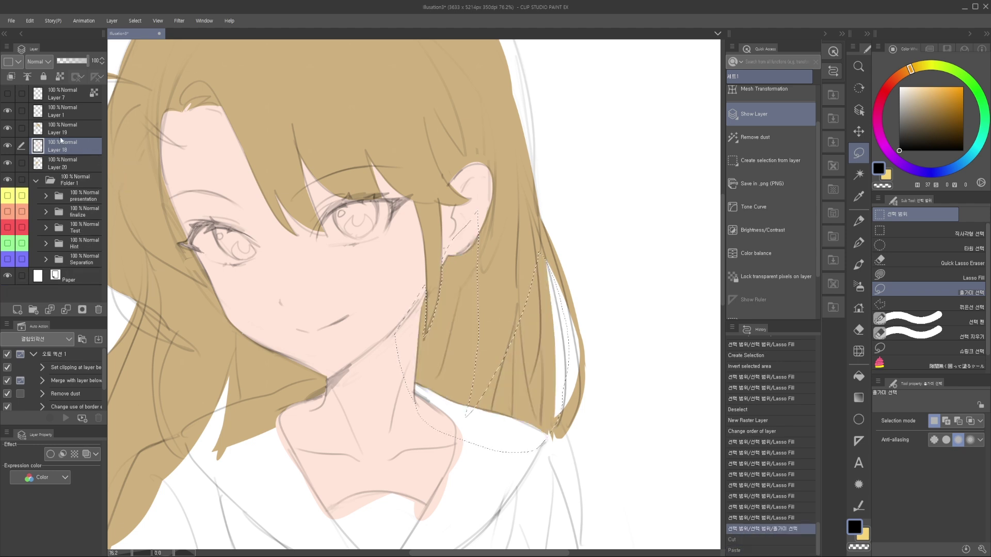
left_click(69, 130)
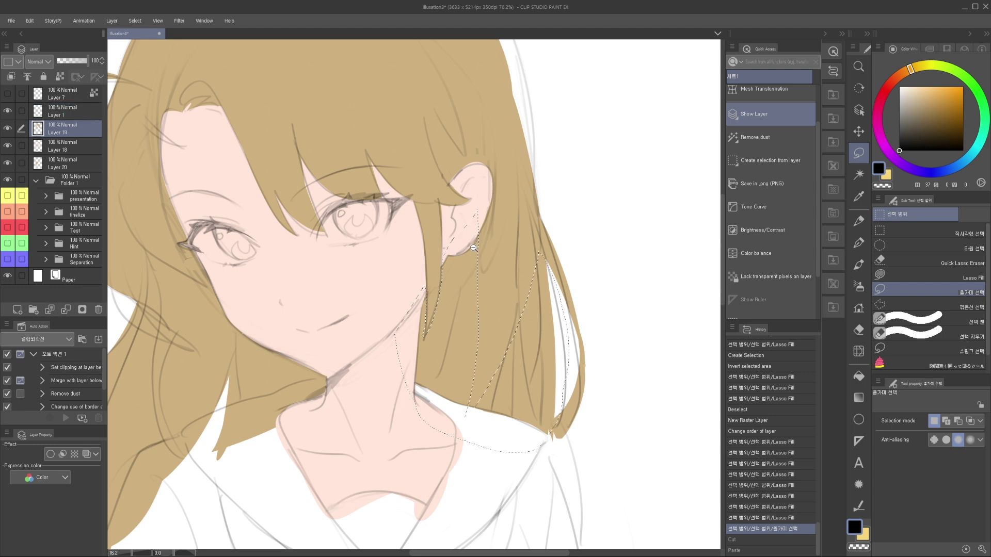
scroll(475, 247, "down", 2)
key("ctrl+z")
scroll(436, 261, "down", 2)
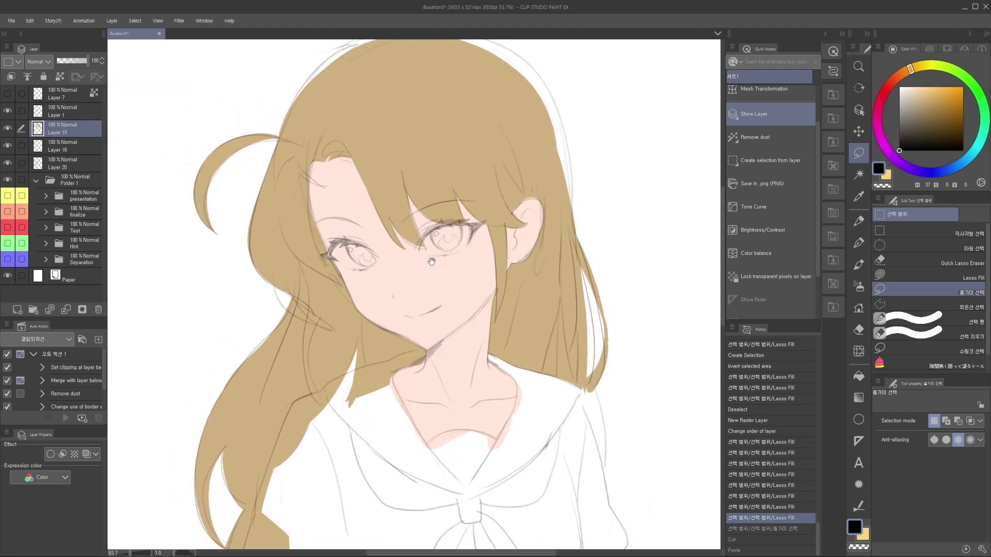
Step: Add a new raster layer directly above the skin layer and set the drawing color to blue (H 214, S 54, V 71)
left_click_drag(406, 333, 440, 264)
left_click_drag(447, 305, 423, 321)
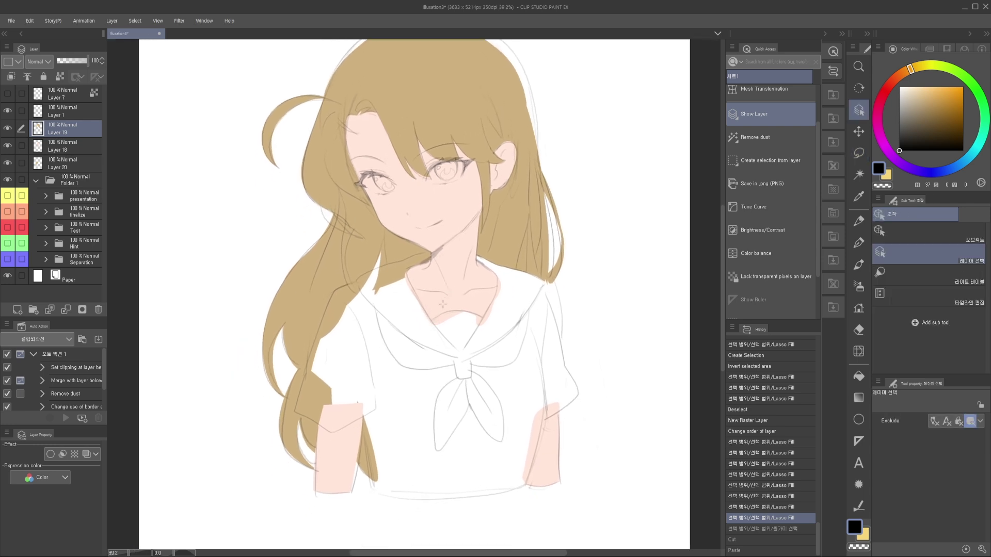
left_click(454, 288, "ctrl+shift")
left_click(17, 309)
left_click_drag(403, 273, 413, 277)
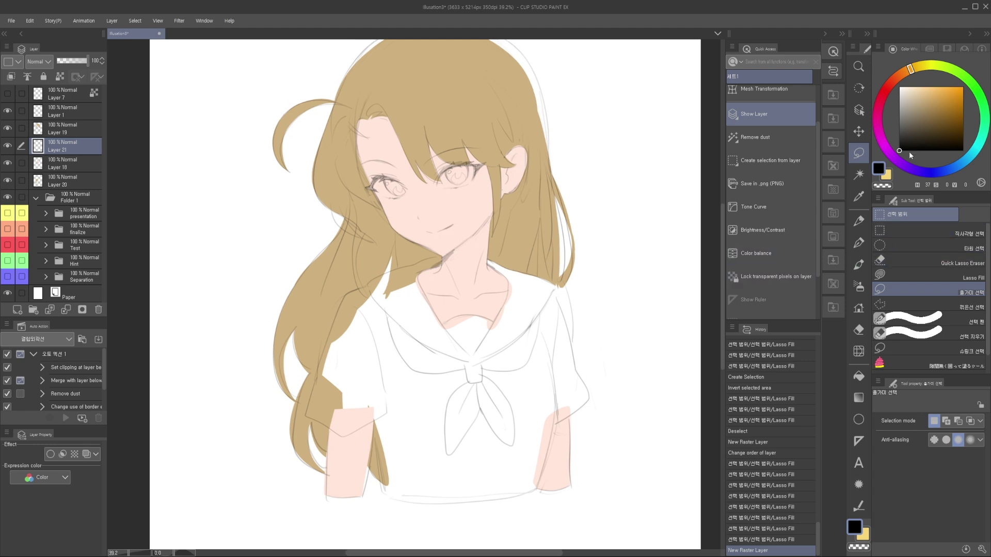
left_click(953, 171)
left_click_drag(937, 113, 933, 104)
Step: Create a selection from the skin layer and invert it so only the area outside the skin is selected
left_click_drag(421, 262, 508, 256)
scroll(491, 287, "up", 3)
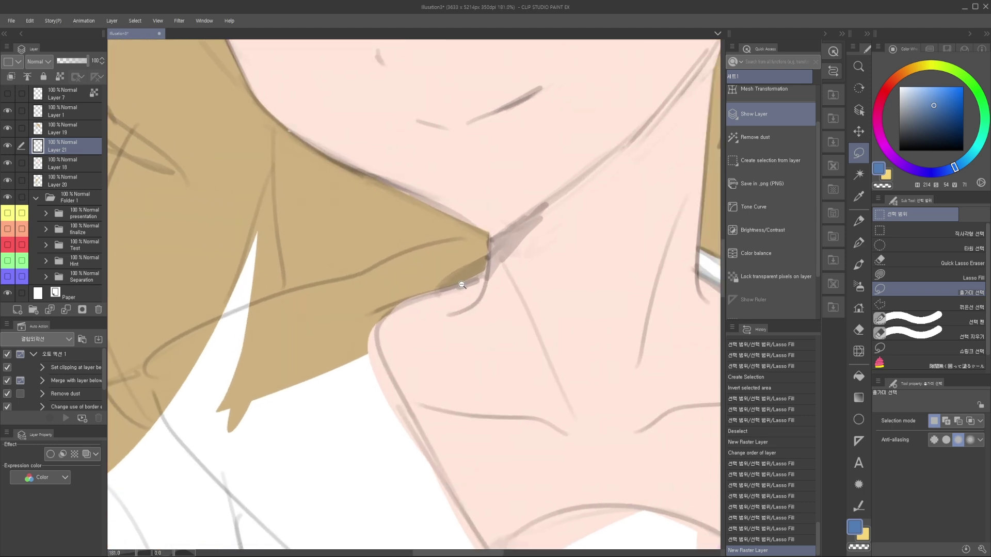
left_click_drag(415, 311, 273, 321)
left_click_drag(534, 279, 376, 289)
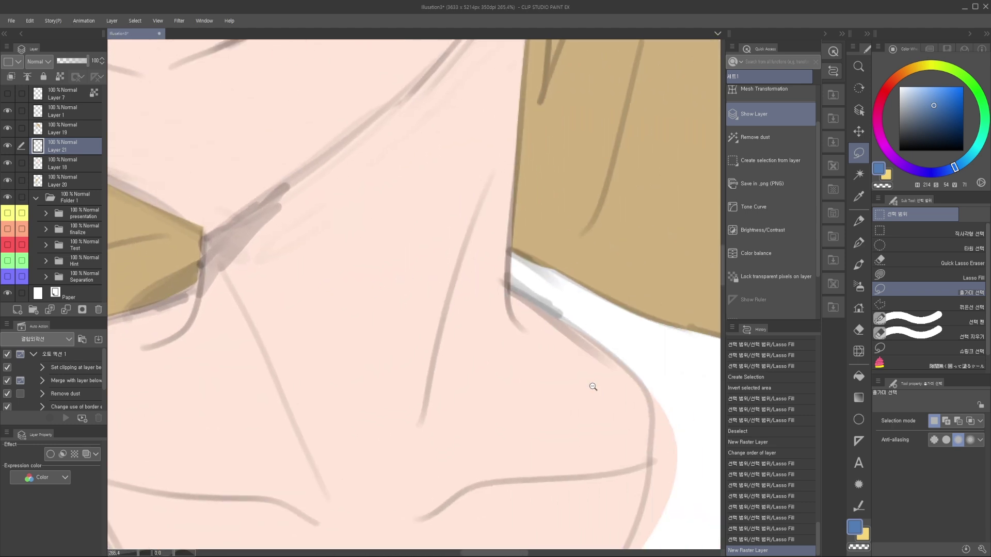
left_click_drag(593, 387, 547, 387)
left_click_drag(439, 349, 480, 330)
scroll(480, 329, "down", 3)
left_click(503, 330, "ctrl+shift")
left_click_drag(532, 312, 498, 327)
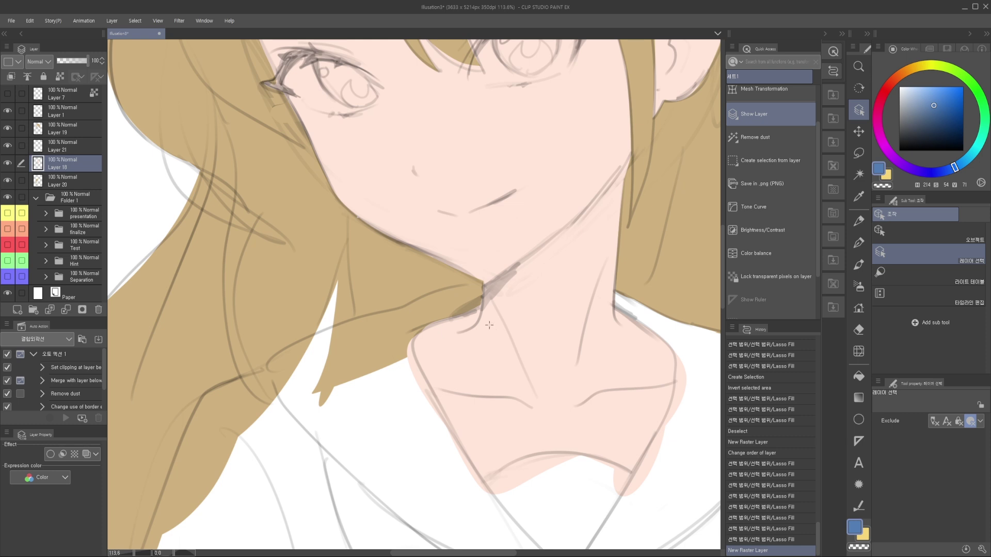
left_click_drag(488, 321, 490, 332)
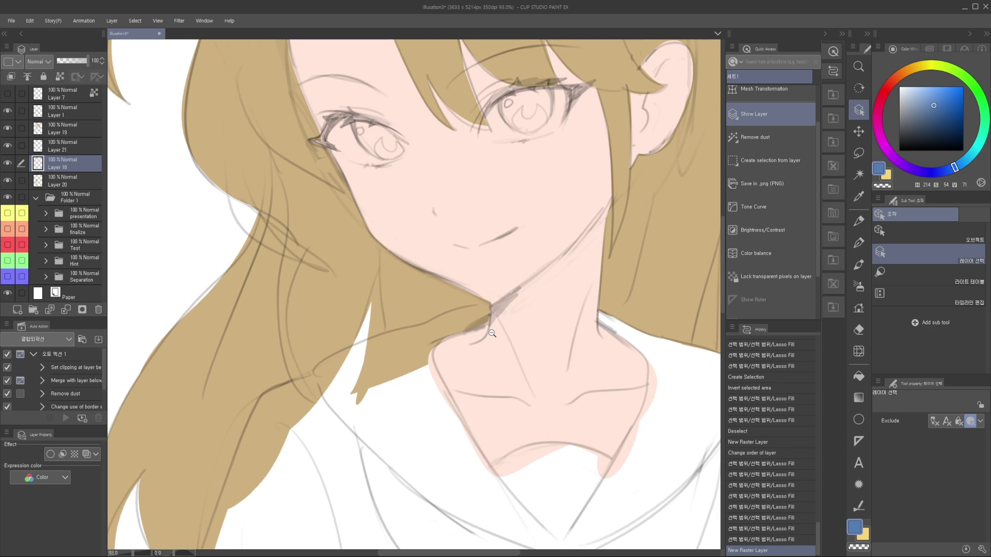
left_click_drag(503, 365, 491, 343)
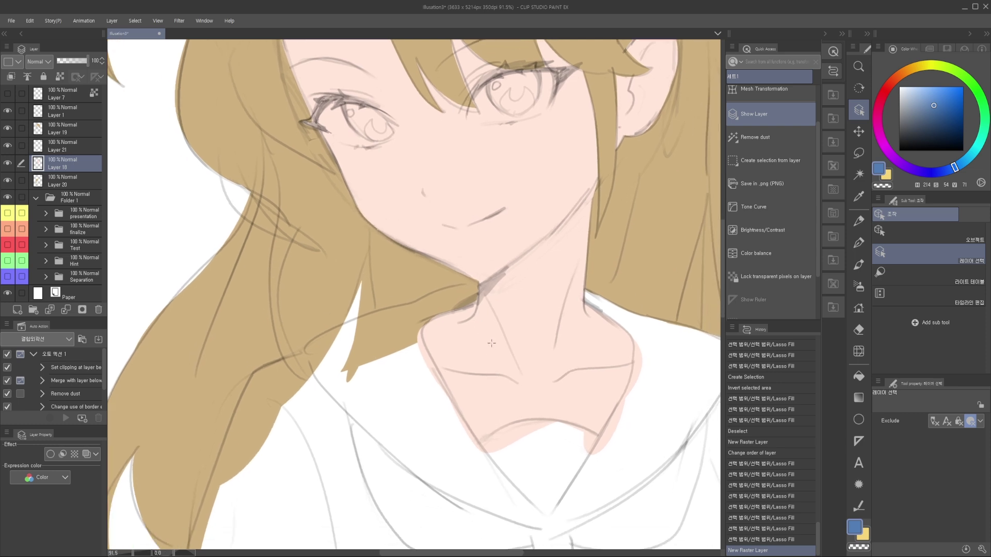
left_click(757, 163)
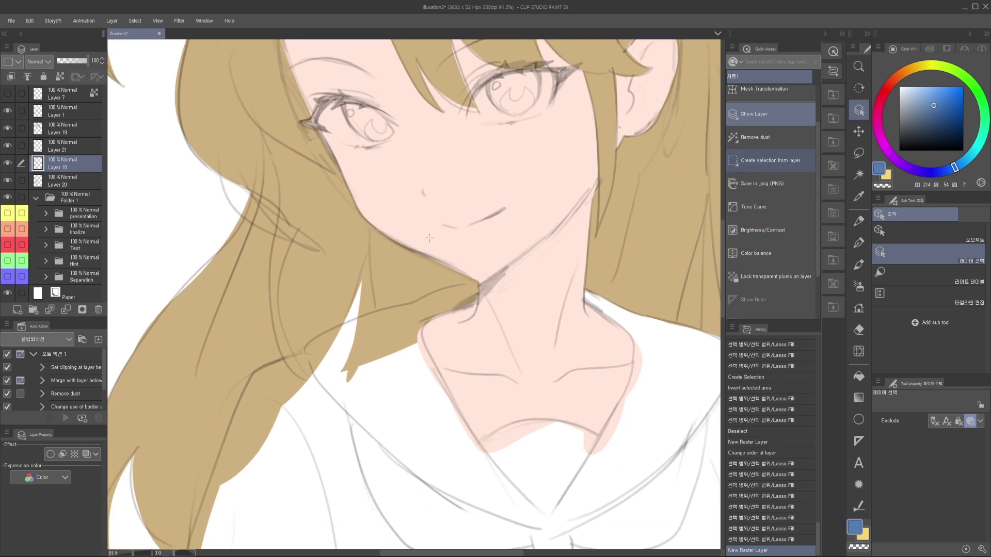
left_click_drag(475, 365, 466, 342)
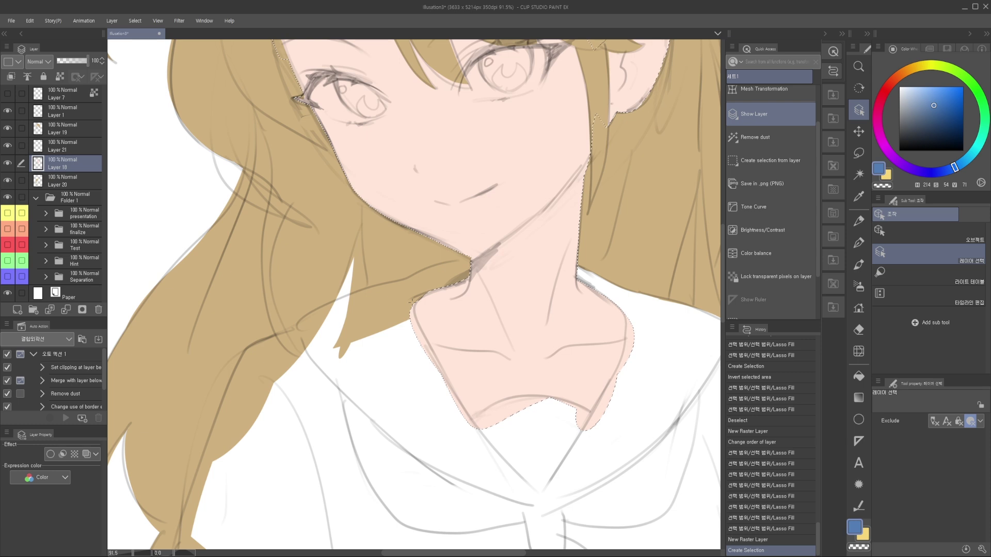
key("ctrl+shift+i")
mouse_move(434, 351)
left_mouse_down()
mouse_move(432, 327)
mouse_move(458, 313)
mouse_move(430, 313)
left_mouse_up()
Step: Fill the sailor collar around the neck with blue (H 214, S 66, V 76) on the new layer using Lasso Fill, and deselect
key("m")
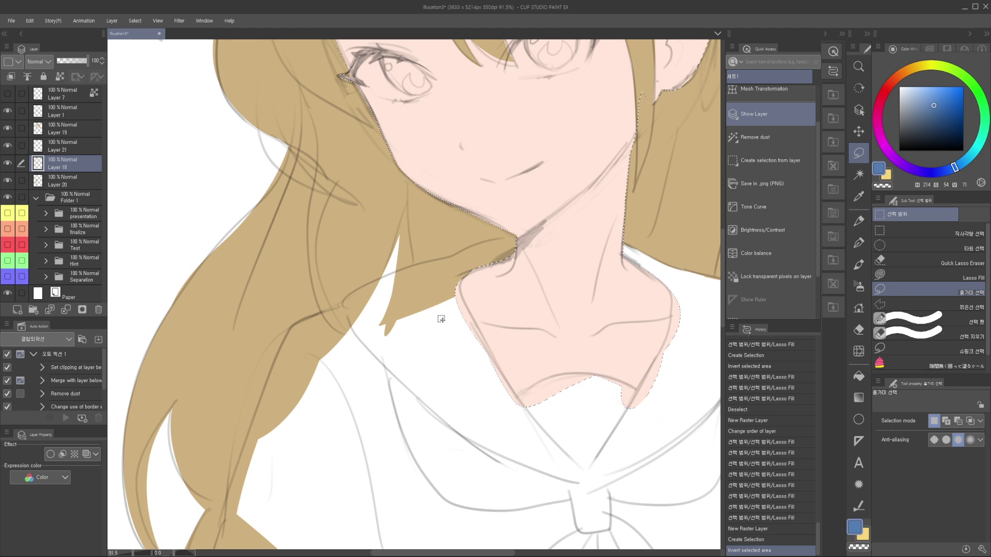
left_click(71, 146)
left_click_drag(465, 206, 463, 218)
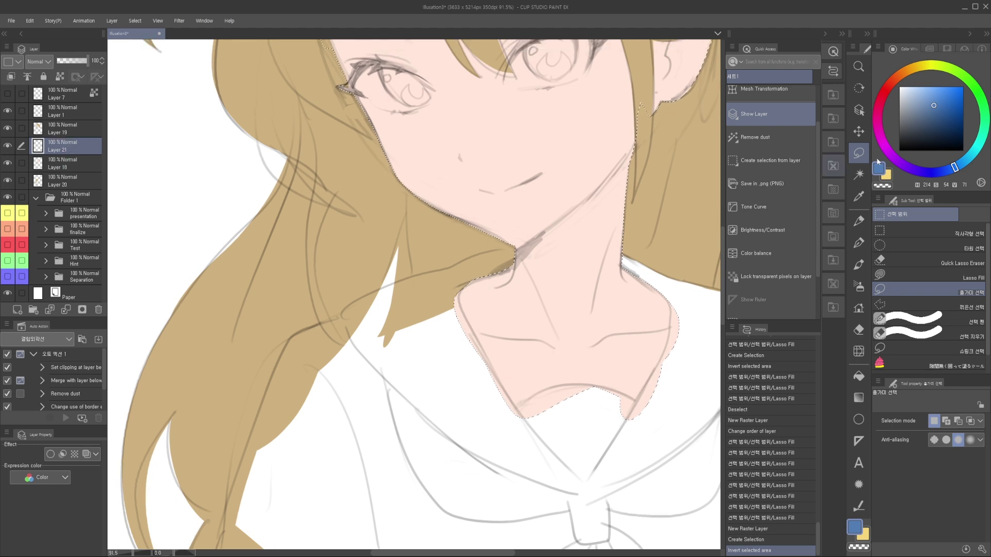
left_click(941, 275)
mouse_move(514, 249)
left_mouse_down()
mouse_move(475, 258)
mouse_move(431, 288)
mouse_move(446, 273)
mouse_move(522, 364)
mouse_move(514, 340)
left_mouse_up()
mouse_move(343, 326)
left_mouse_down()
mouse_move(505, 345)
mouse_move(497, 347)
left_mouse_up()
left_click_drag(511, 420, 444, 370)
mouse_move(313, 293)
left_mouse_down()
mouse_move(540, 427)
mouse_move(470, 341)
left_mouse_up()
left_click_drag(457, 348, 395, 310)
mouse_move(338, 342)
left_mouse_down()
mouse_move(489, 391)
mouse_move(428, 330)
left_mouse_up()
mouse_move(368, 367)
left_mouse_down()
mouse_move(485, 401)
mouse_move(491, 323)
left_mouse_up()
mouse_move(470, 400)
left_mouse_down()
mouse_move(585, 330)
mouse_move(531, 267)
mouse_move(515, 314)
mouse_move(509, 258)
left_mouse_up()
key("ctrl+z")
mouse_move(526, 302)
left_mouse_down()
mouse_move(486, 228)
mouse_move(592, 301)
left_mouse_up()
left_click_drag(575, 263, 557, 276)
left_click_drag(484, 260, 451, 235)
mouse_move(550, 280)
left_mouse_down()
mouse_move(490, 258)
mouse_move(500, 260)
left_mouse_up()
mouse_move(443, 298)
left_mouse_down()
mouse_move(425, 222)
mouse_move(568, 279)
mouse_move(544, 275)
left_mouse_up()
mouse_move(488, 252)
left_mouse_down()
mouse_move(522, 237)
mouse_move(545, 307)
mouse_move(413, 382)
mouse_move(471, 301)
left_mouse_up()
key("ctrl+d")
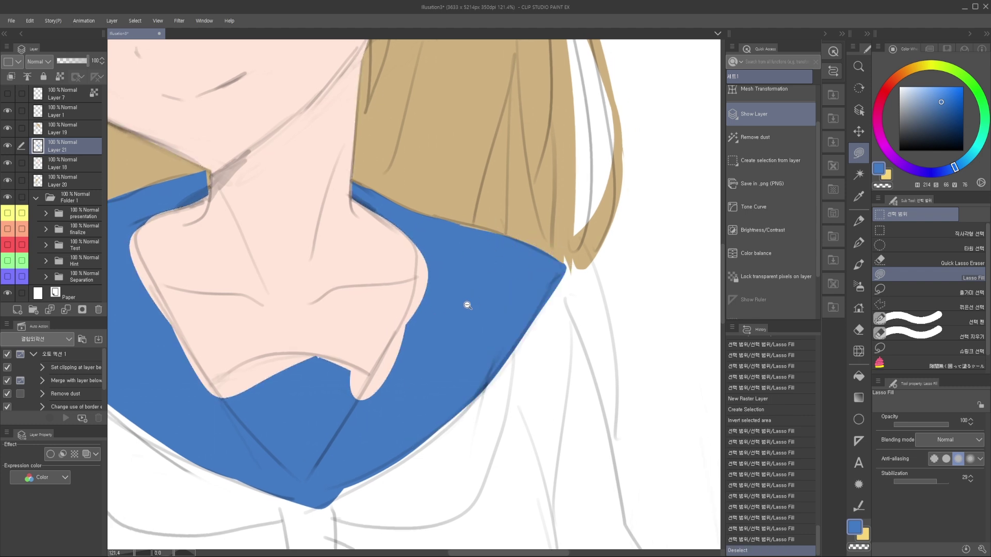
Step: Try to auto-select the blue collar fill and cut it from its layer
scroll(475, 301, "down", 4)
scroll(449, 310, "up", 1)
key("w")
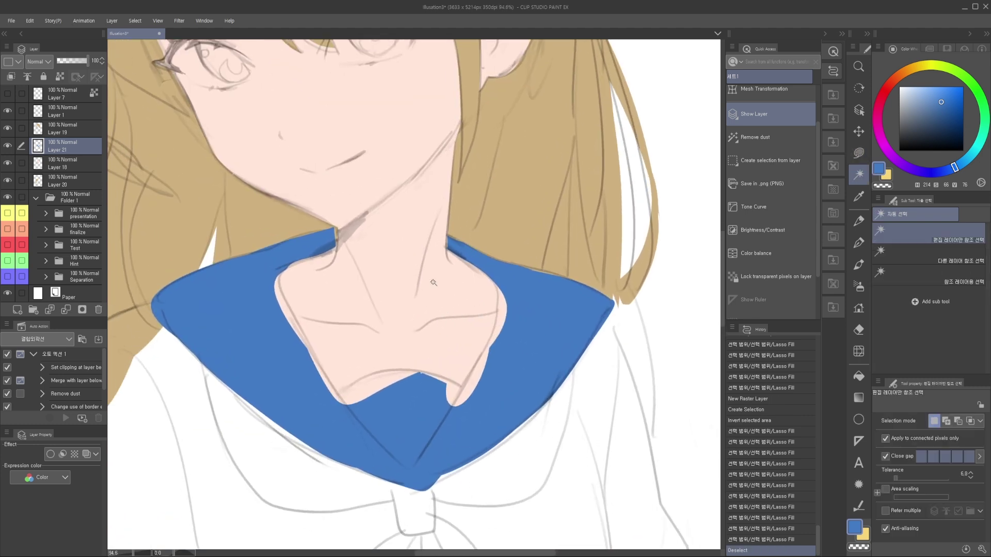
scroll(461, 305, "up", 3)
left_click_drag(460, 305, 433, 329)
left_click_drag(433, 330, 437, 319)
left_click_drag(335, 351, 361, 336)
left_click_drag(418, 173, 407, 336)
left_click_drag(405, 378, 390, 323)
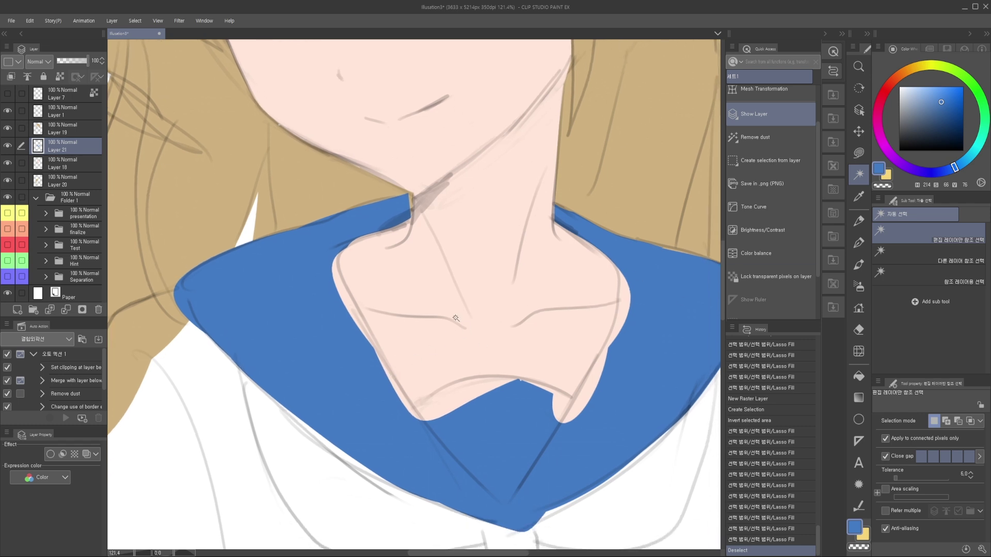
left_click_drag(650, 313, 582, 302)
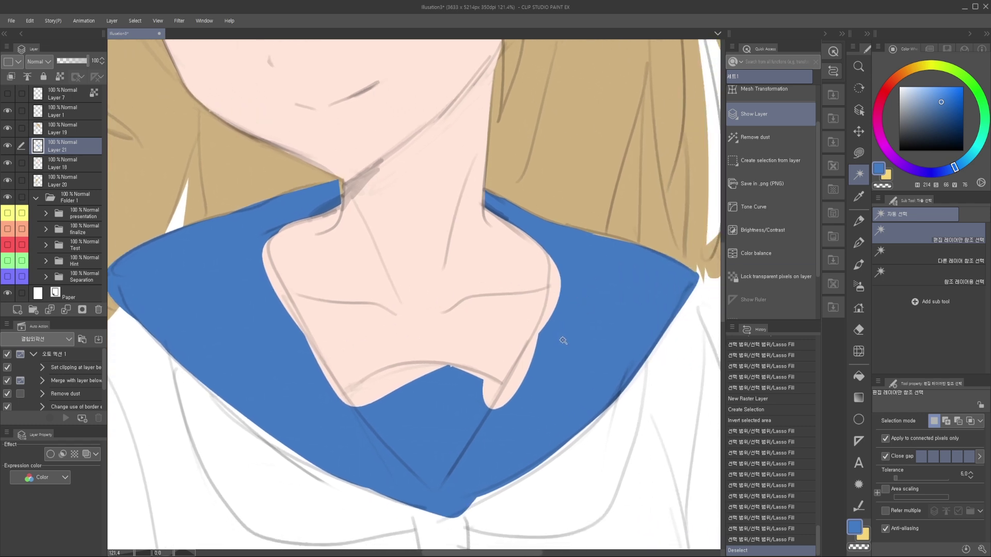
left_click(570, 265)
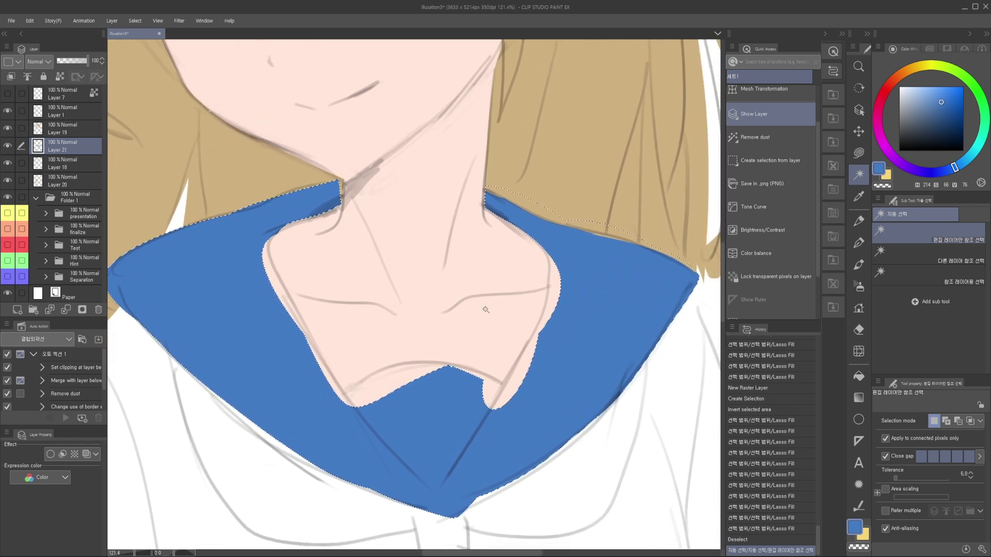
left_click_drag(513, 272, 482, 274)
left_click_drag(550, 233, 540, 257)
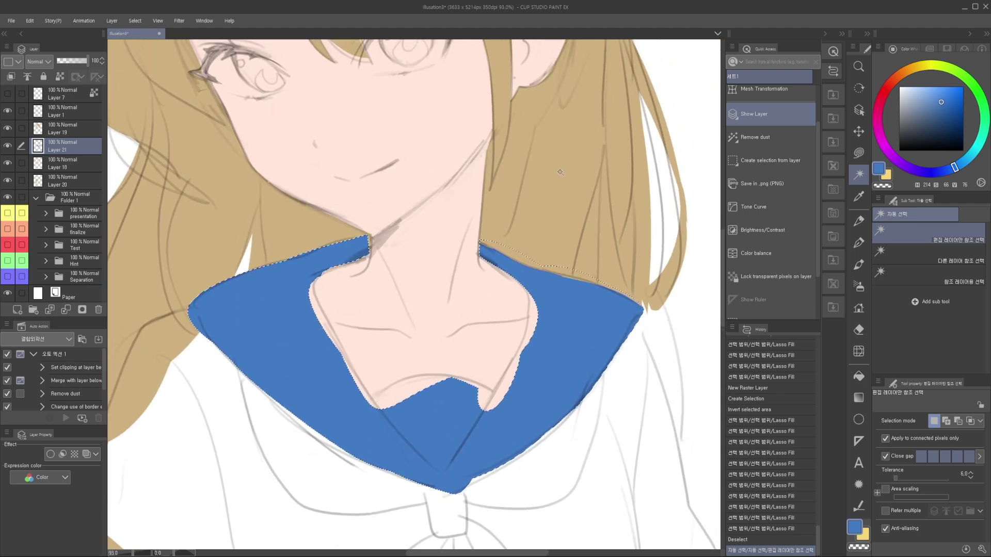
left_click_drag(481, 319, 485, 315)
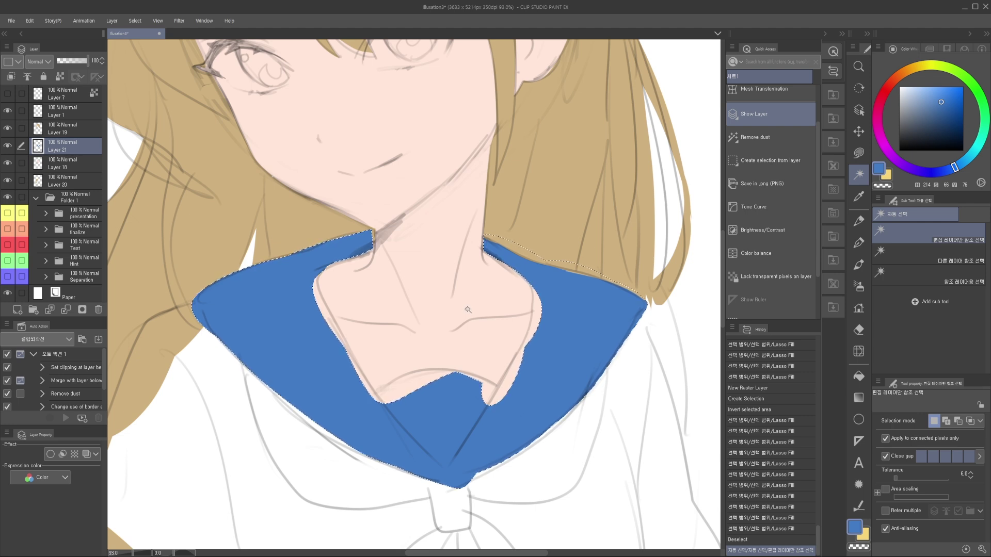
key("ctrl+x")
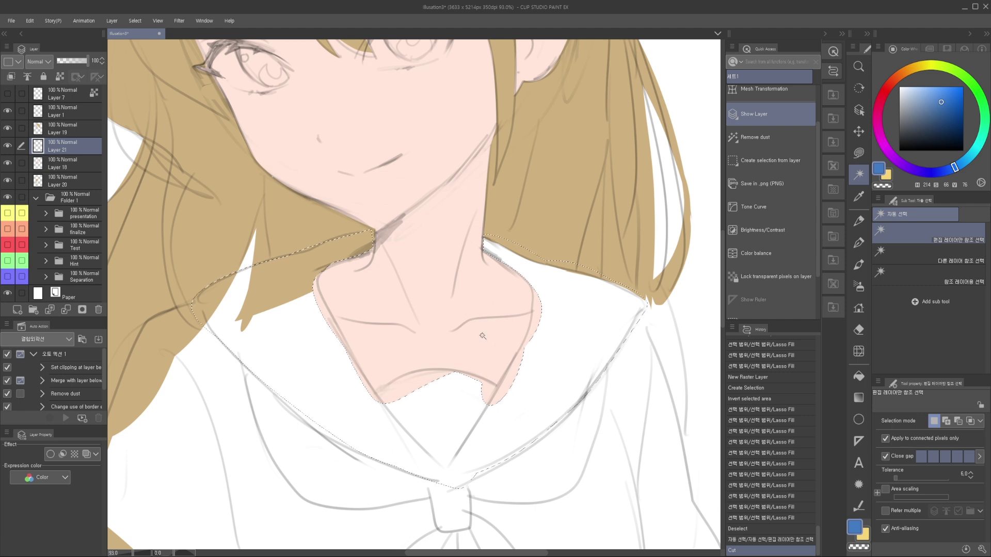
key("ctrl+z")
key("ctrl+z")
key("ctrl+z")
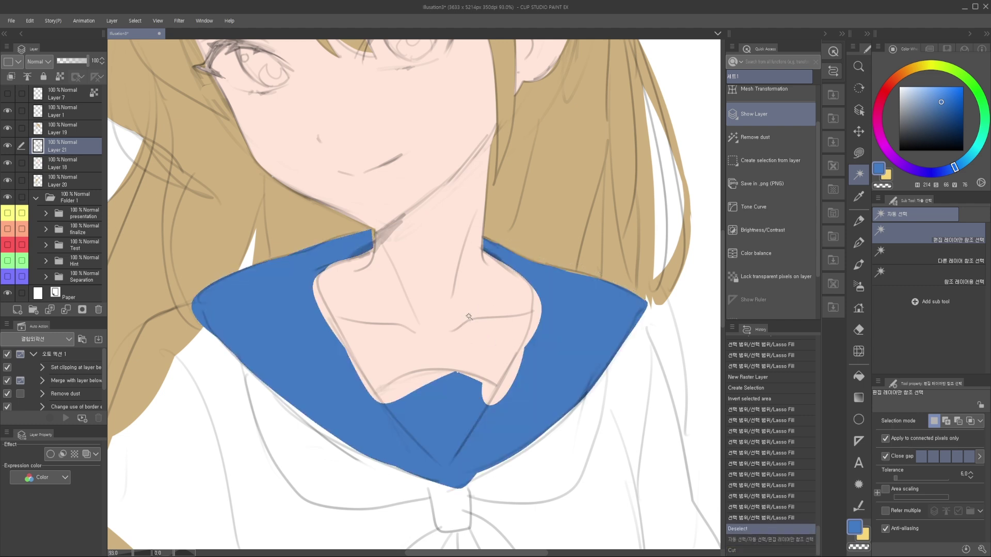
scroll(455, 303, "down", 1)
key("ctrl+d")
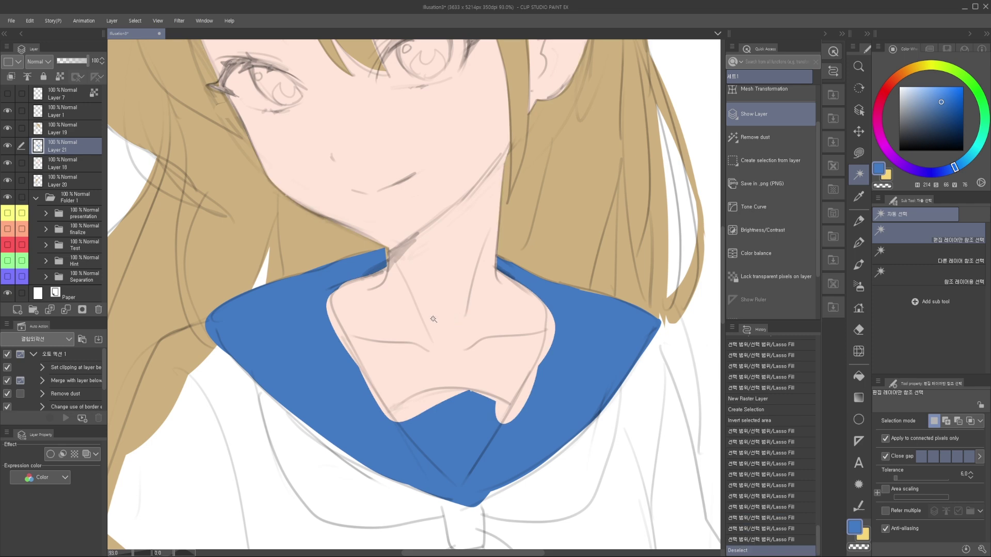
Step: Restore the inverted skin selection, paint the gap at the collar's corner under the chin with G pen 2 at size 28.3, and deselect
scroll(444, 313, "up", 3)
left_click_drag(373, 378, 406, 352)
scroll(404, 346, "down", 3)
key("d")
key("p")
scroll(409, 342, "up", 3)
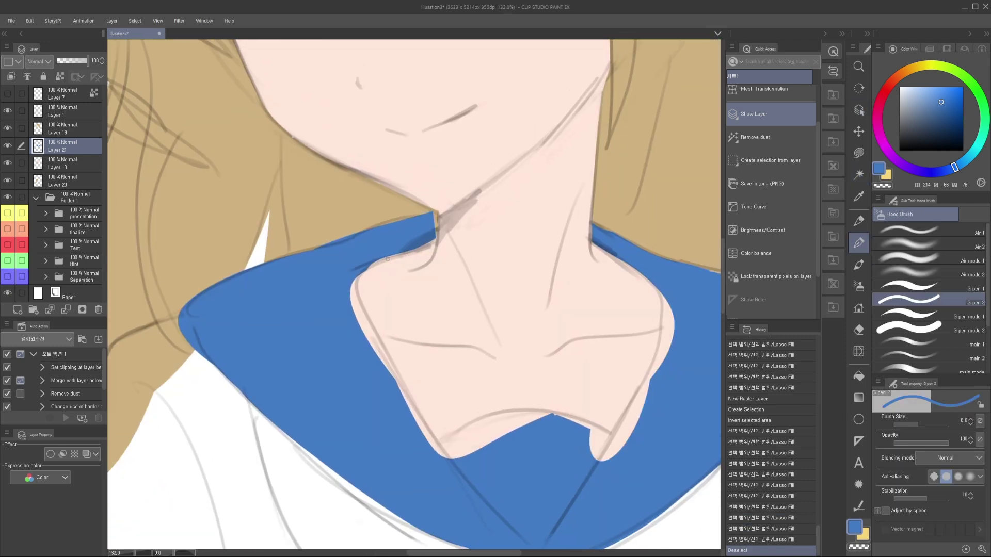
scroll(426, 226, "up", 4)
key("ctrl+z")
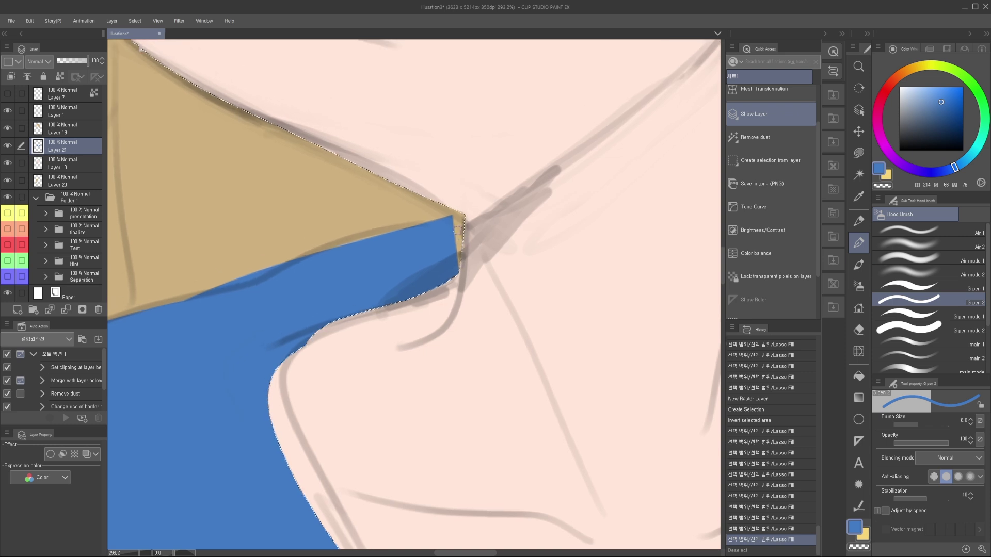
mouse_move(445, 246)
left_mouse_down("ctrl+alt")
mouse_move(468, 229)
mouse_move(456, 279)
left_mouse_up("ctrl+alt")
key("ctrl+d")
scroll(454, 309, "down", 4)
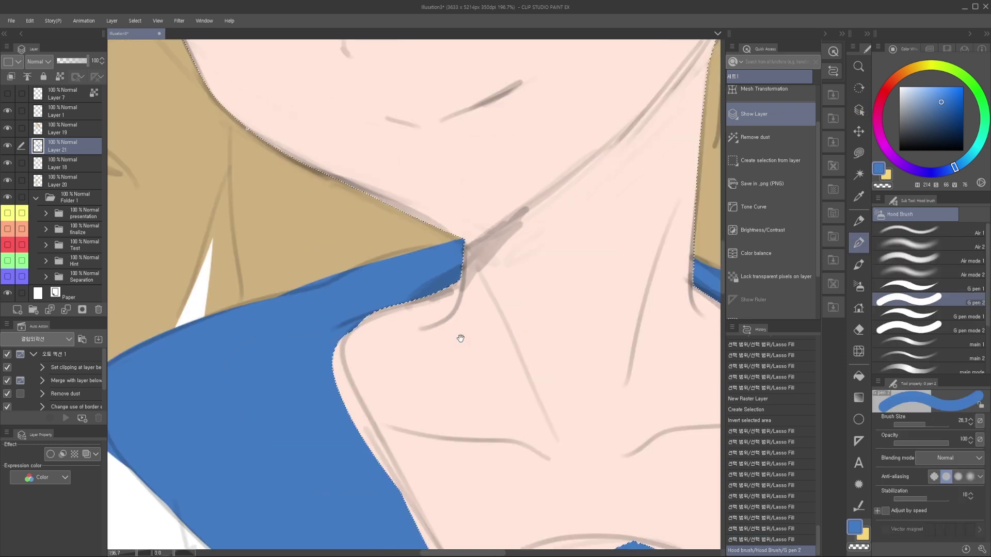
Step: Lasso-fill blue along the left side of the neckline and the curved panel below the chest to match the sketch lines
scroll(346, 274, "up", 1)
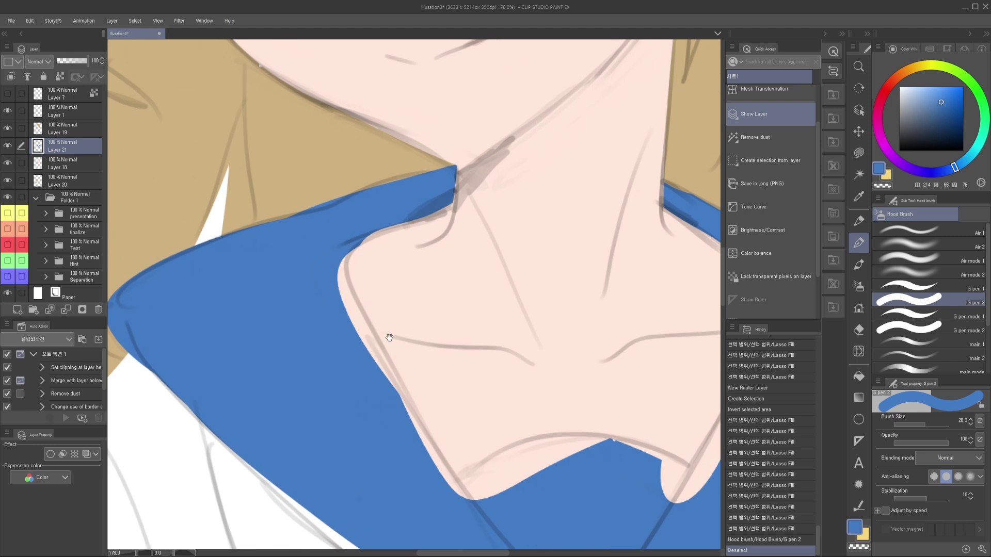
left_click_drag(389, 338, 355, 295)
key("m")
left_click(926, 297)
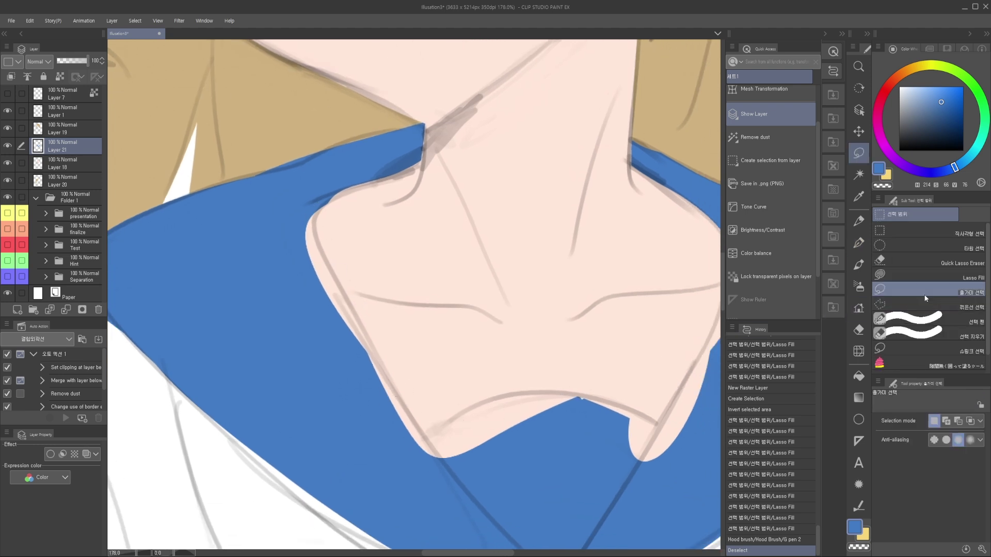
left_click(919, 276)
left_click_drag(403, 298, 367, 308)
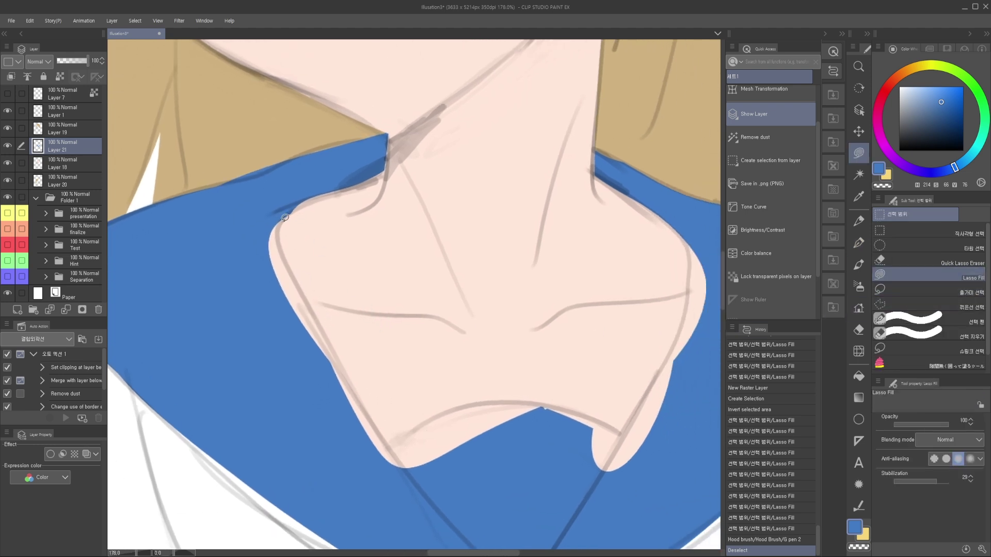
mouse_move(279, 244)
left_mouse_down()
mouse_move(248, 284)
mouse_move(261, 253)
left_mouse_up()
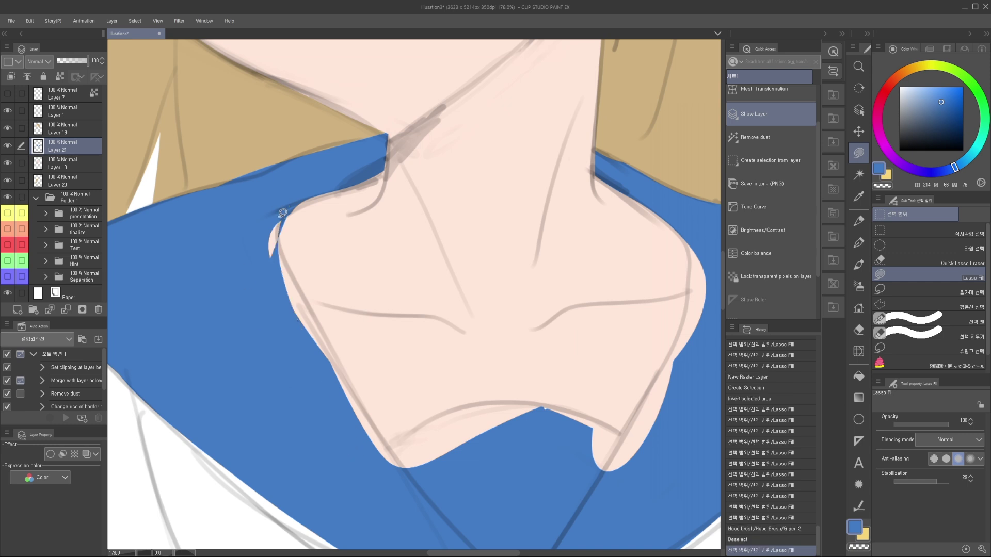
key("ctrl+z")
mouse_move(285, 208)
left_mouse_down()
mouse_move(389, 473)
mouse_move(274, 248)
mouse_move(290, 213)
left_mouse_up()
left_click_drag(297, 292, 383, 475)
left_click_drag(433, 453, 373, 387)
mouse_move(328, 387)
left_mouse_down()
mouse_move(593, 384)
mouse_move(346, 406)
left_mouse_up()
left_click_drag(516, 365, 447, 391)
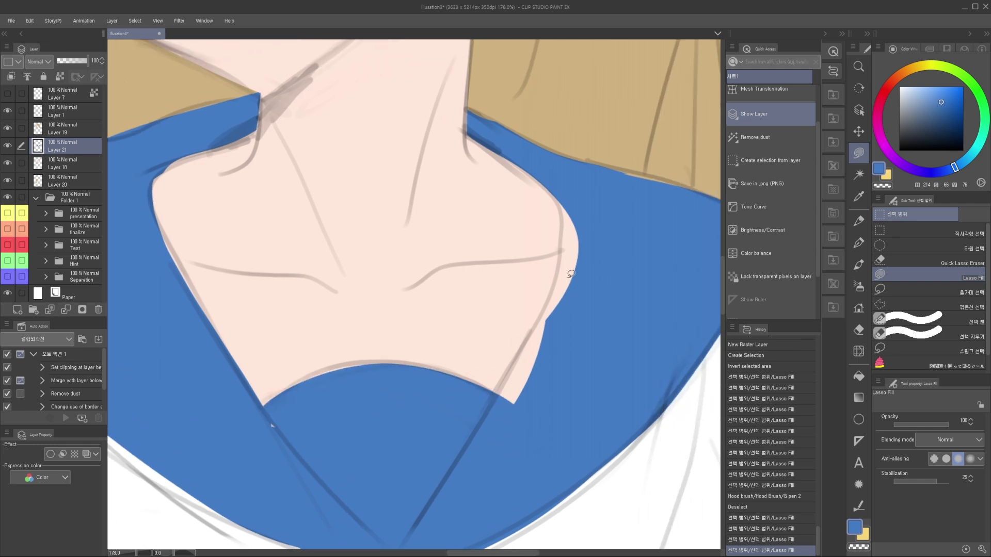
Step: Lasso-fill blue over the excess skin along the right side of the neckline and patch the remaining specks in the collar
mouse_move(556, 193)
left_mouse_down()
mouse_move(490, 411)
mouse_move(578, 188)
mouse_move(560, 196)
left_mouse_up()
mouse_move(562, 205)
left_mouse_down()
mouse_move(563, 374)
mouse_move(571, 241)
left_mouse_up()
mouse_move(555, 279)
left_mouse_down()
mouse_move(561, 367)
mouse_move(565, 310)
left_mouse_up()
mouse_move(291, 418)
left_mouse_down()
mouse_move(283, 434)
mouse_move(279, 421)
left_mouse_up()
left_click_drag(334, 439, 424, 356)
left_click_drag(313, 317, 295, 302)
scroll(426, 311, "up", 3)
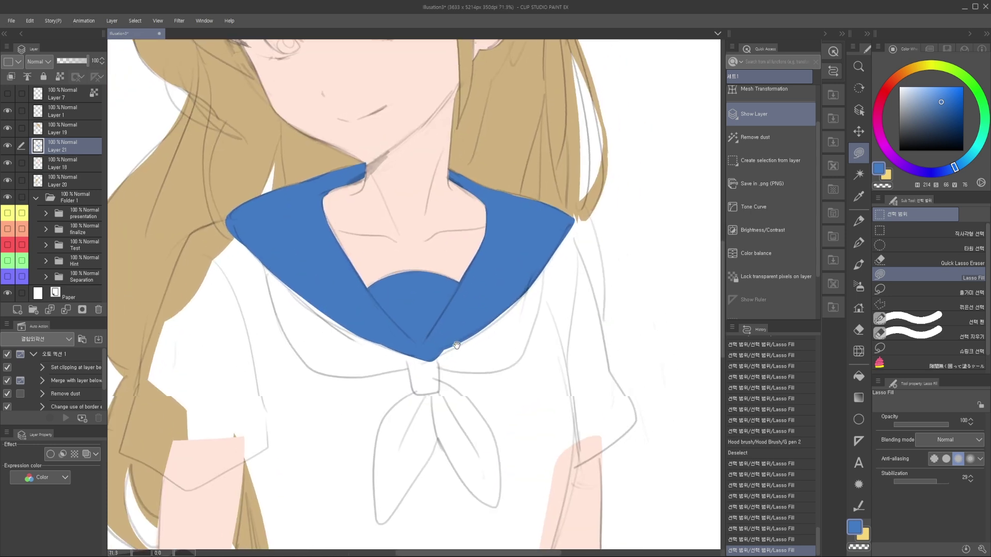
scroll(485, 321, "down", 1)
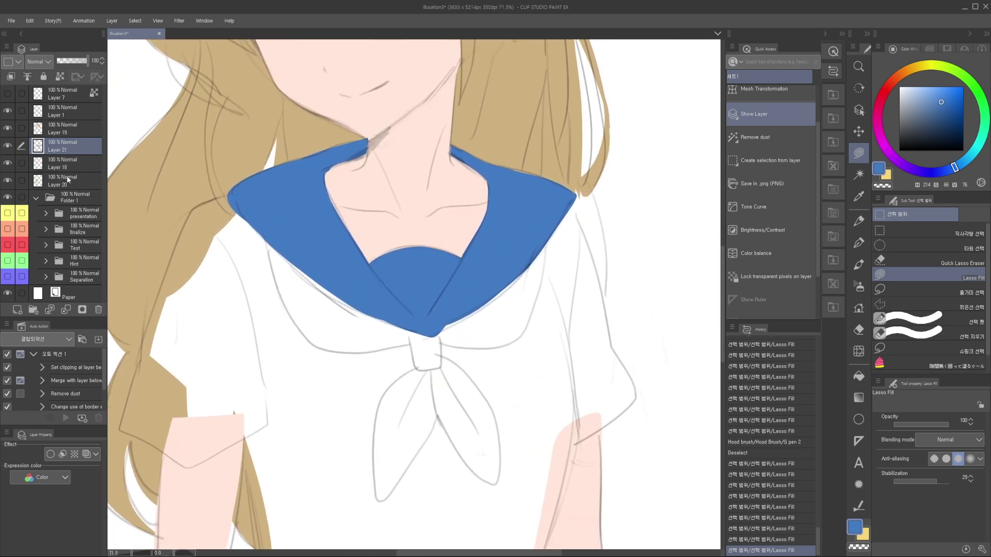
Step: Add a new raster layer directly above Layer 18 and choose a muted red as the drawing color
left_click(72, 163)
left_click(19, 309)
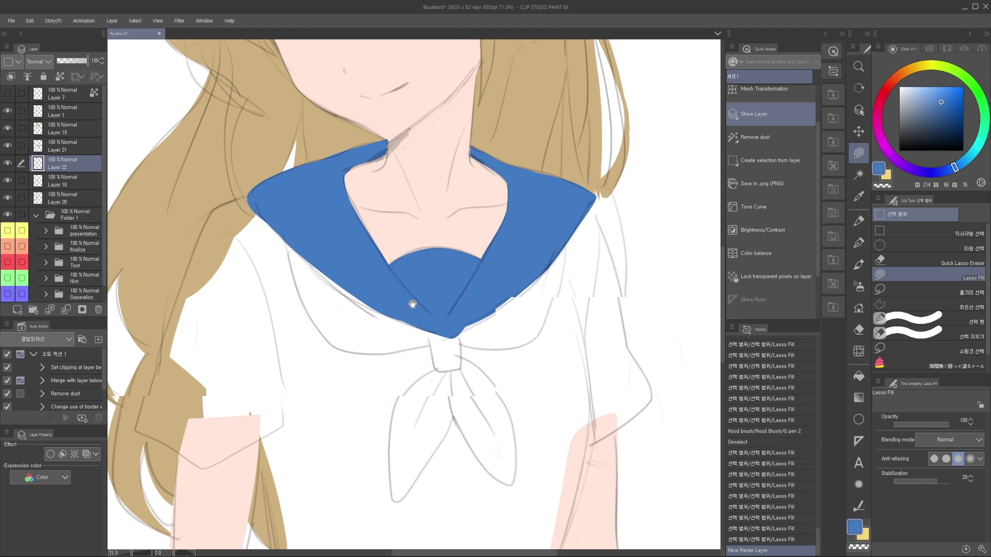
left_click(886, 92)
left_click(938, 104)
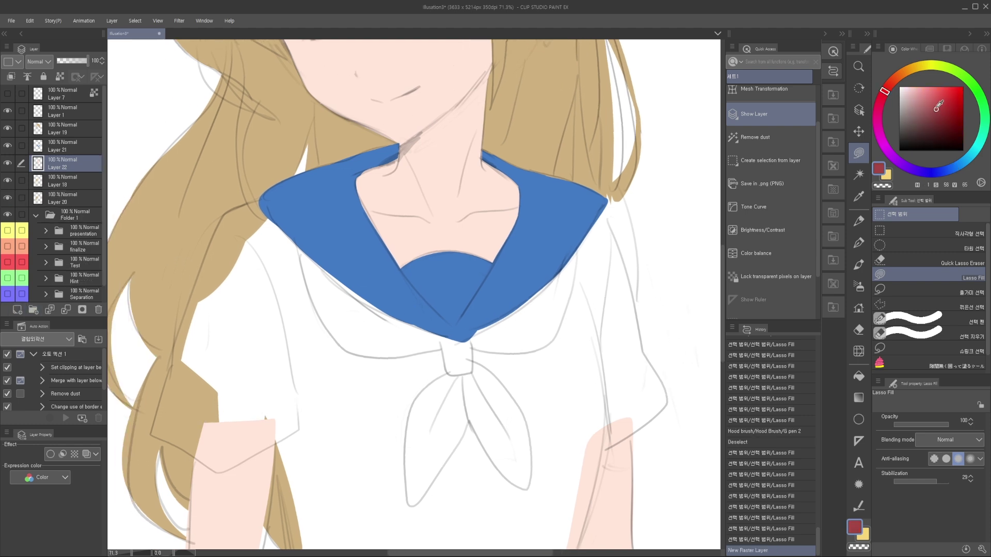
scroll(320, 288, "up", 2)
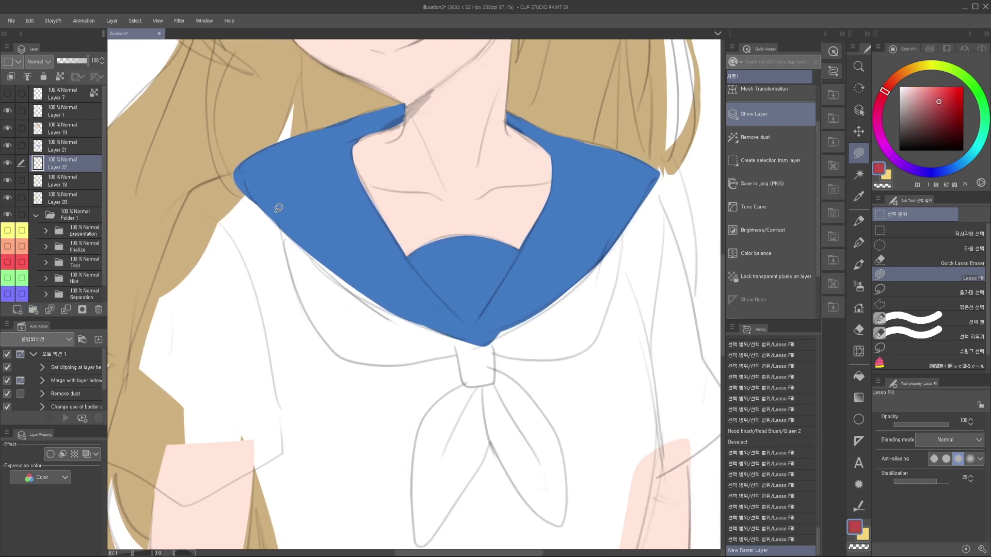
Step: Lasso-fill the scarf bands below both sides of the sailor collar in red, following the sketch lines
left_click_drag(427, 353, 338, 276)
mouse_move(429, 360)
left_mouse_down()
mouse_move(473, 333)
mouse_move(445, 323)
left_mouse_up()
left_click(397, 344)
key("ctrl+z")
mouse_move(390, 351)
left_mouse_down()
mouse_move(421, 324)
mouse_move(492, 349)
mouse_move(549, 299)
mouse_move(552, 212)
mouse_move(419, 335)
left_mouse_up()
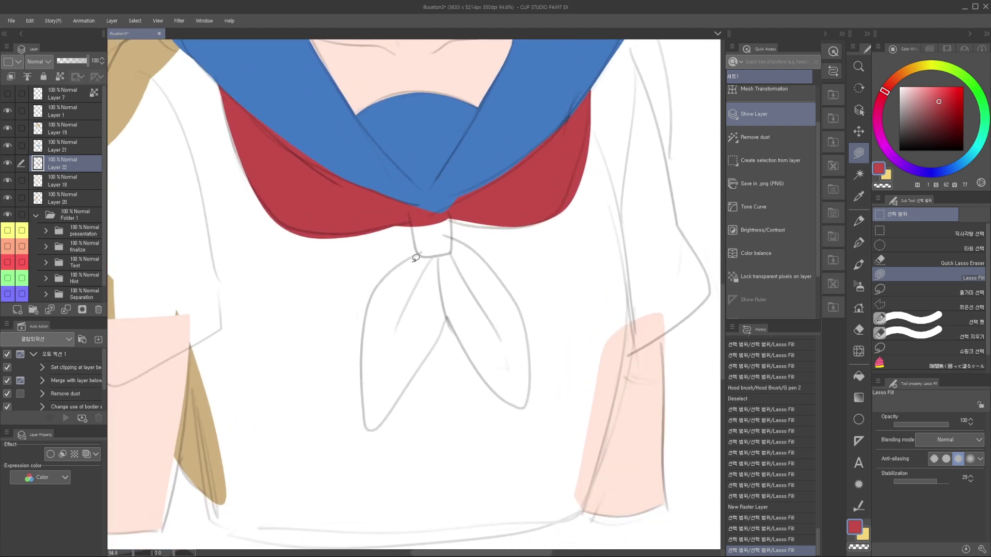
left_click(413, 295, "alt")
left_click_drag(411, 271, 414, 297)
mouse_move(418, 343)
left_mouse_down()
mouse_move(432, 314)
mouse_move(421, 309)
left_mouse_up()
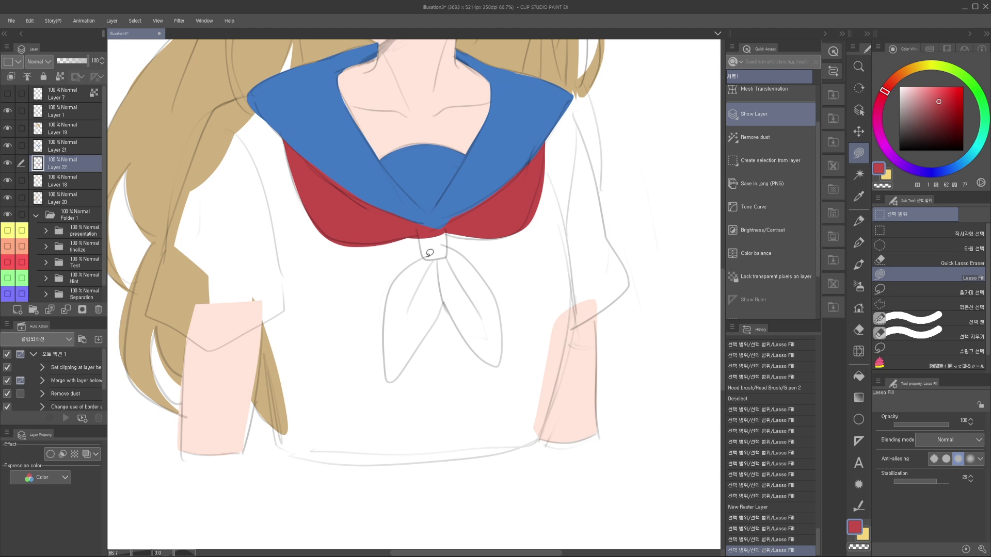
left_click_drag(428, 252, 415, 268)
key("ctrl+z")
left_click_drag(393, 401, 430, 253)
key("ctrl+z")
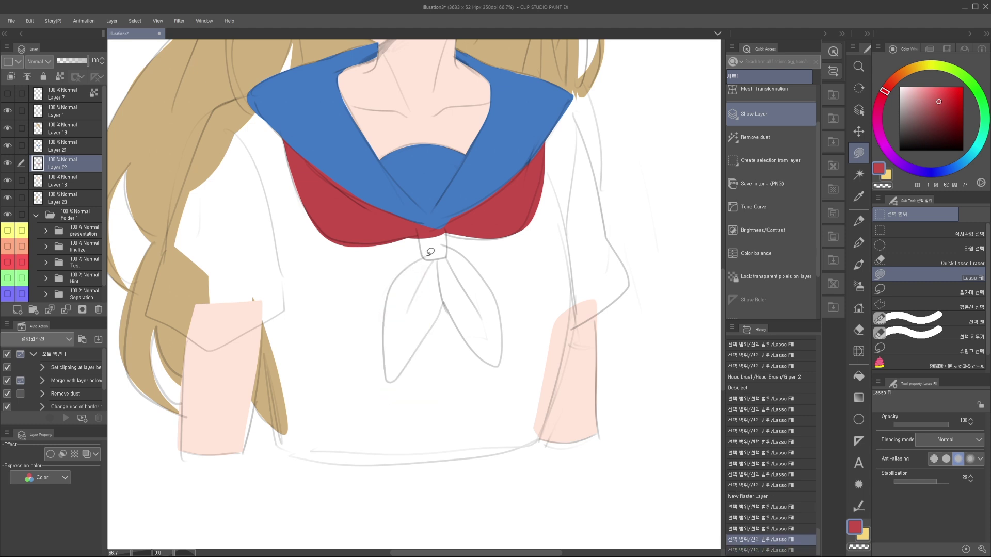
Step: Lasso-fill the two hanging scarf tails below the knot in red
left_click_drag(437, 230, 435, 241)
mouse_move(457, 323)
left_mouse_down()
mouse_move(440, 329)
mouse_move(431, 308)
left_mouse_up()
left_click_drag(434, 247, 410, 260)
mouse_move(432, 259)
left_mouse_down()
mouse_move(453, 331)
mouse_move(647, 204)
left_mouse_up()
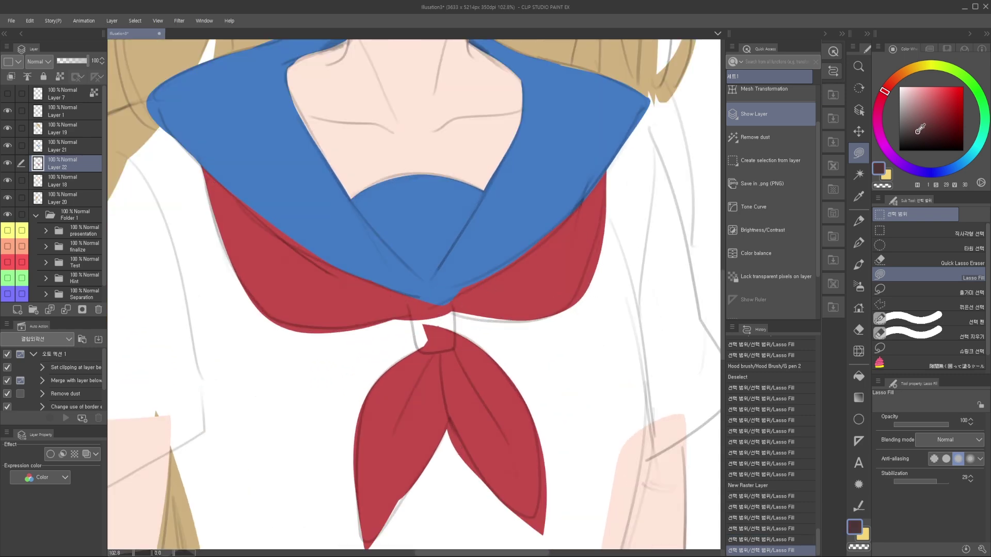
Step: Lasso-fill the scarf knot in a near-black brown so it joins the collar point to the tails
scroll(522, 310, "up", 2)
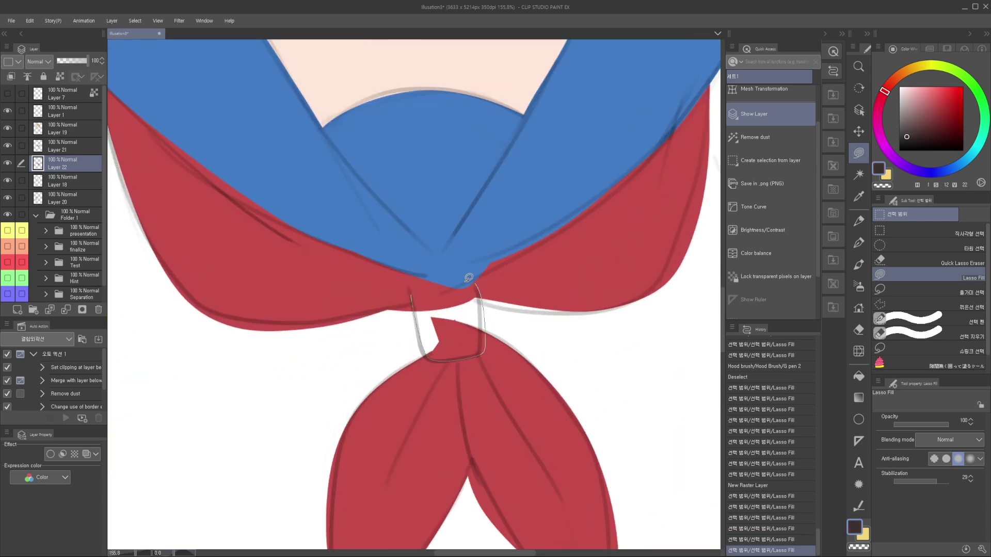
left_click_drag(475, 278, 472, 281)
scroll(449, 325, "down", 3)
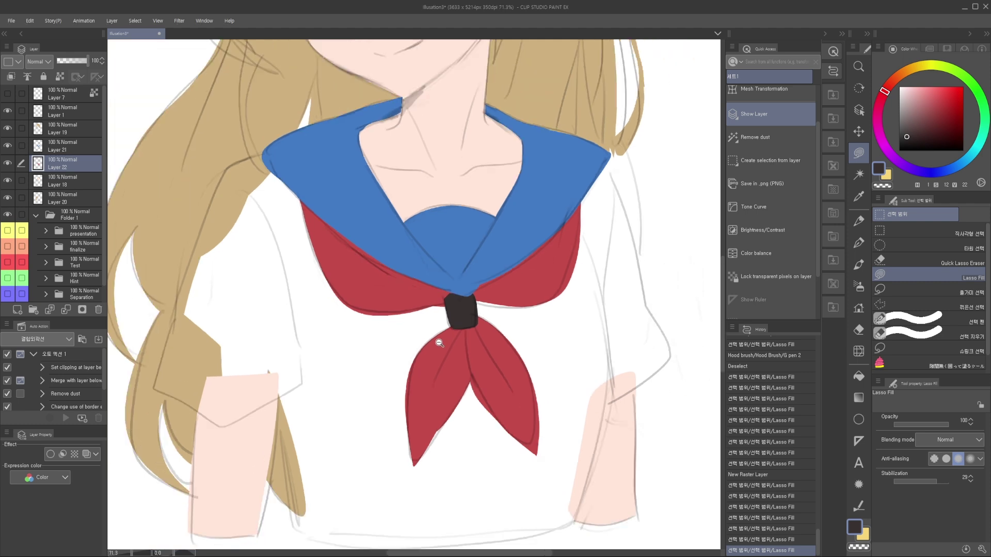
scroll(439, 342, "up", 2)
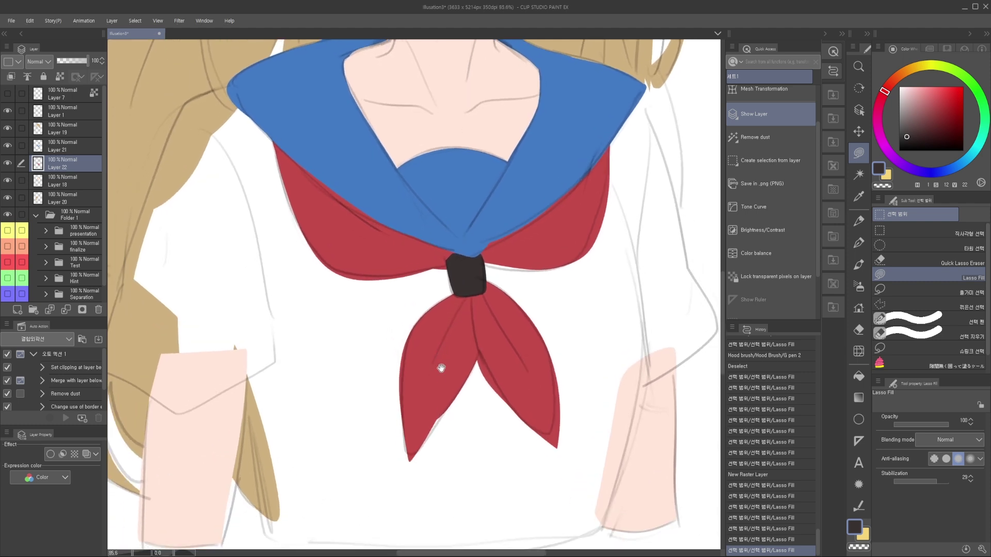
Step: Find the skin layer, Layer 18, and add a new raster layer directly above it for the shirt
key("o")
left_click(75, 180)
key("alt+]")
left_click(78, 200)
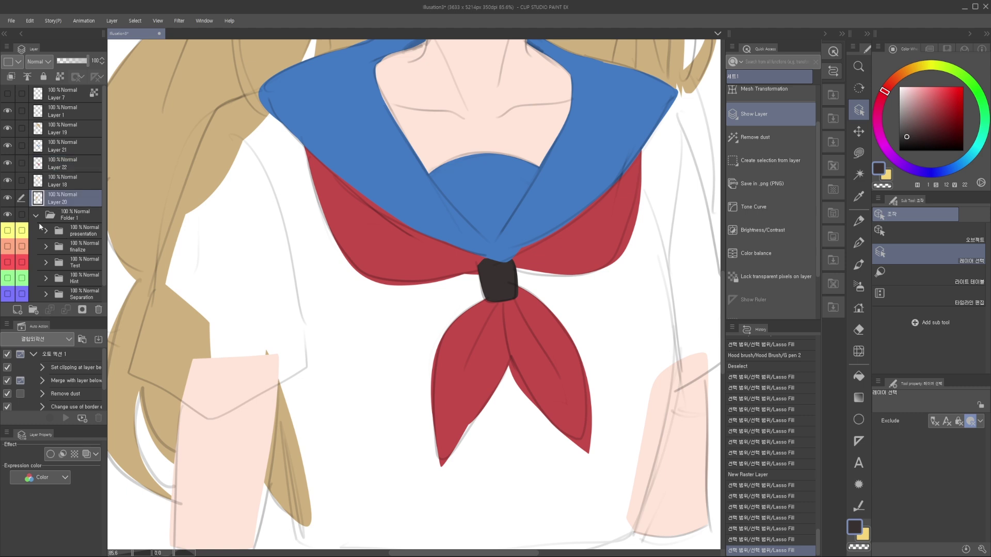
left_click(312, 268)
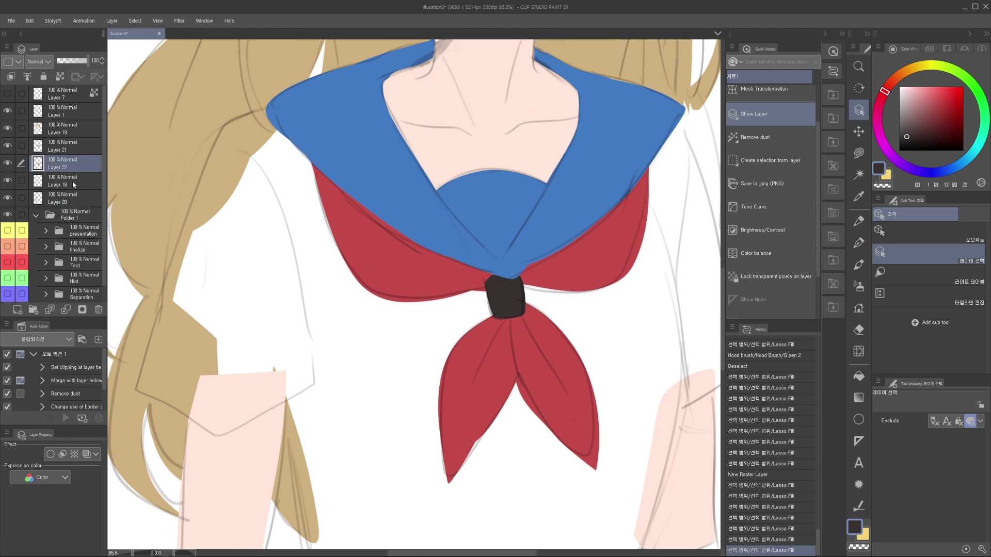
left_click(69, 184)
left_click(8, 180)
left_click(8, 181)
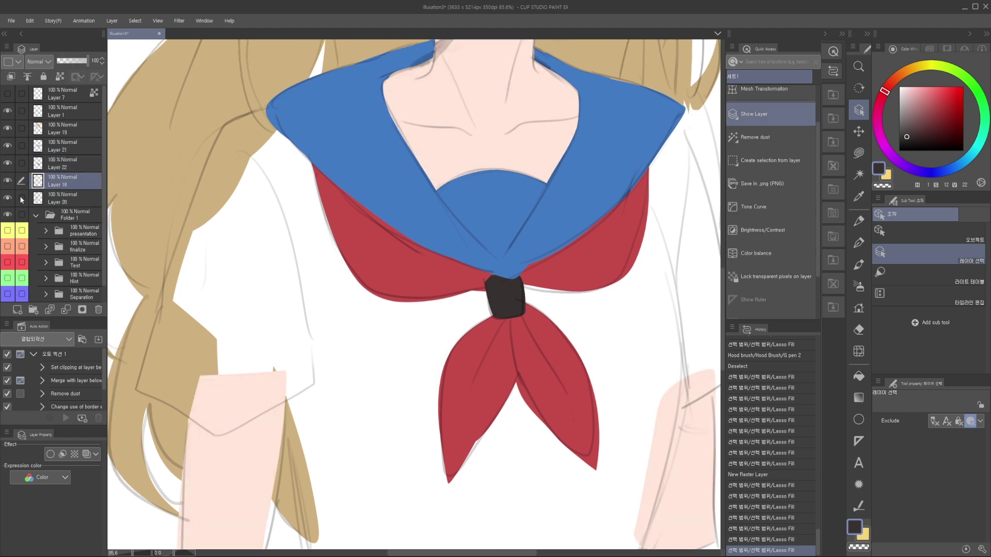
left_click(17, 309)
scroll(416, 227, "up", 1)
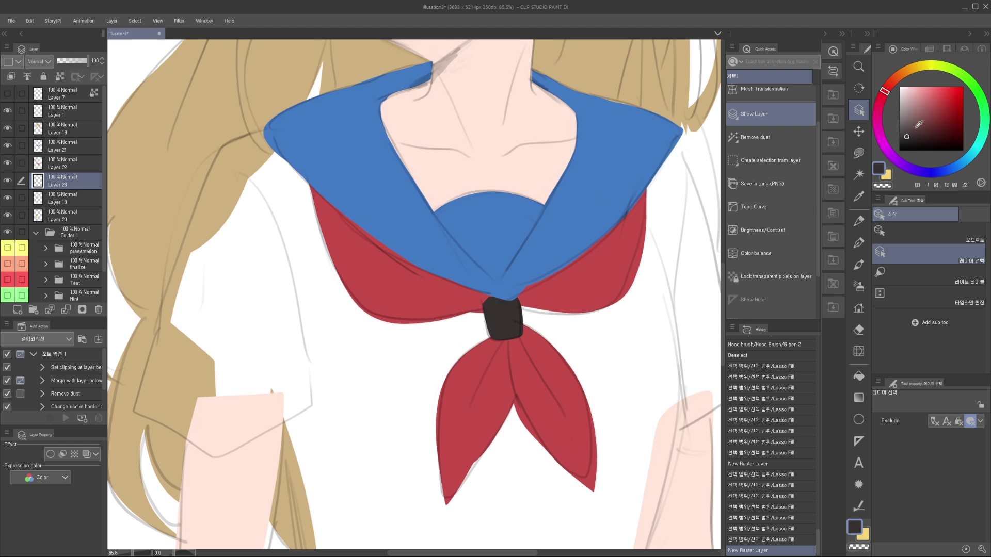
Step: With Lasso Fill and the collar's blue, block in the shirt beside the left scarf band and the upper left sleeve
left_click(858, 153)
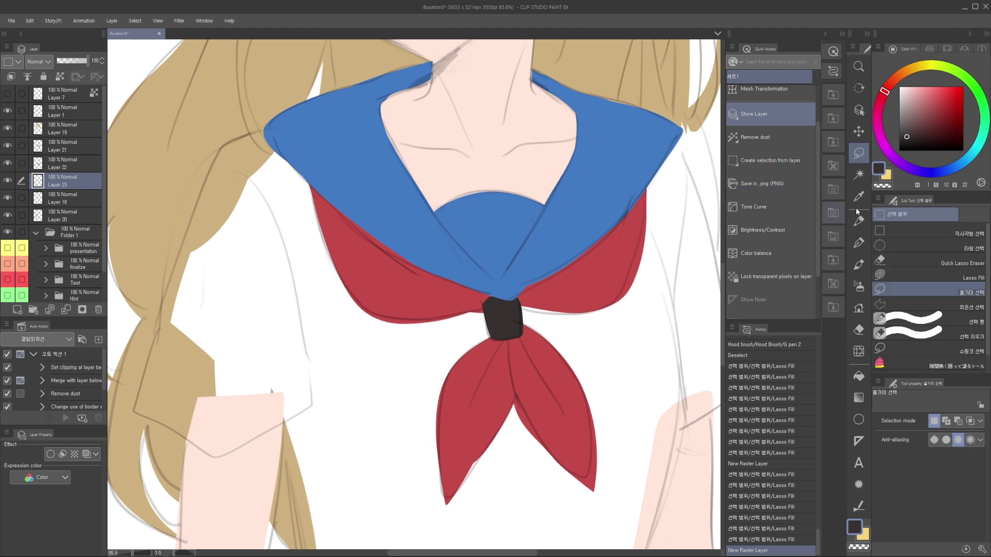
left_click(925, 276)
left_click(553, 211, "alt")
left_click_drag(313, 172, 367, 348)
scroll(367, 255, "down", 2)
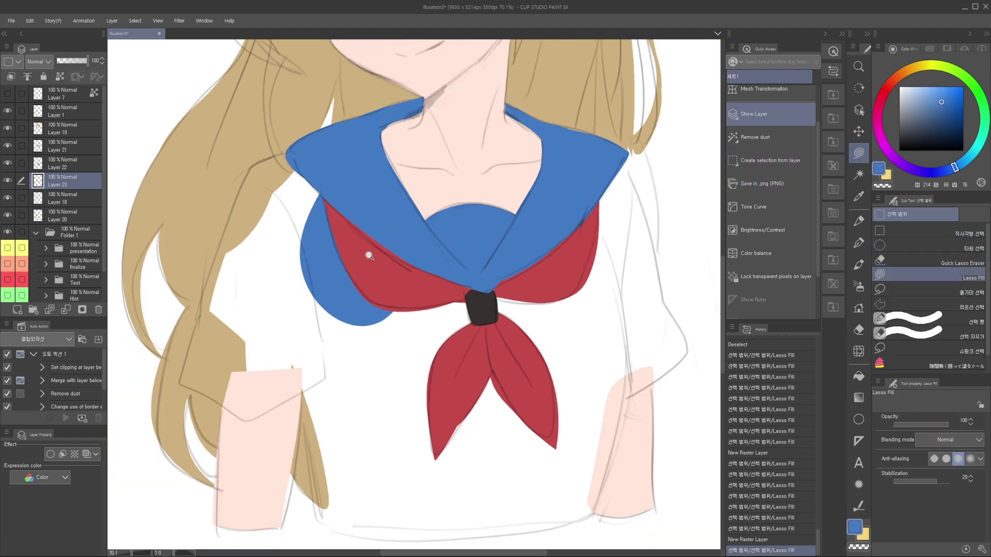
left_click_drag(312, 182, 305, 201)
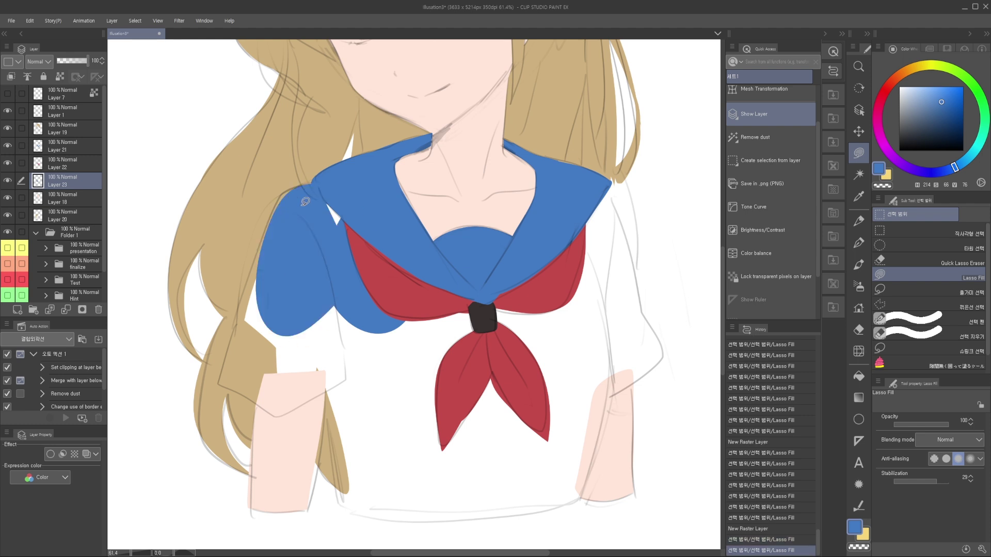
Step: Extend the blue fill of the left sleeve along its outer edge and down to the pointed hem
left_click_drag(259, 336, 284, 253)
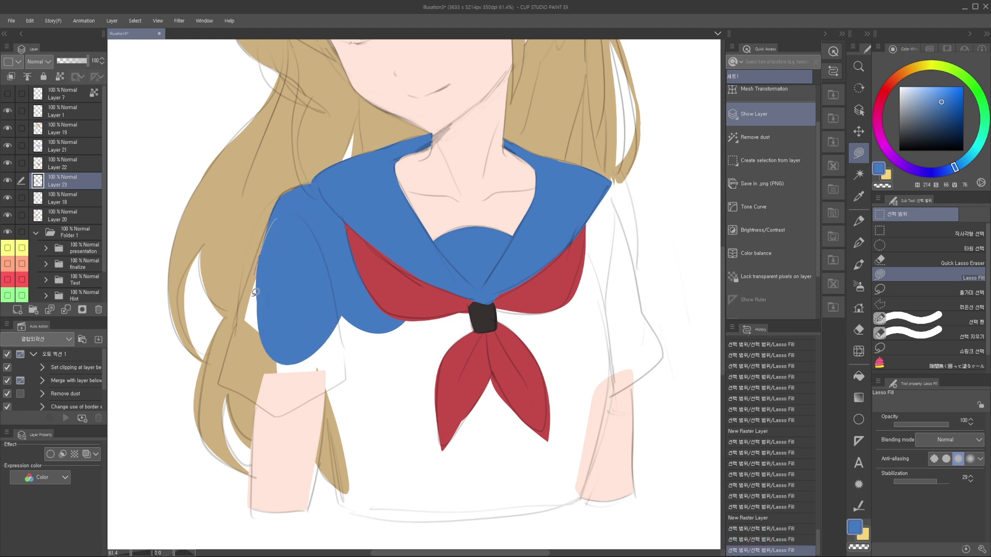
left_click_drag(255, 292, 240, 319)
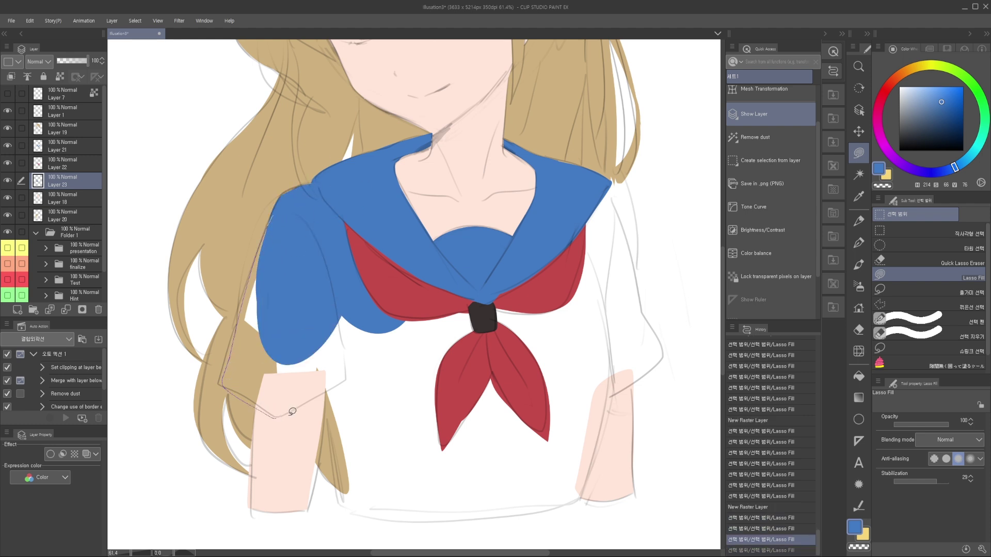
left_click_drag(320, 218, 310, 212)
left_click_drag(351, 401, 327, 349)
left_click_drag(330, 404, 328, 402)
key("ctrl+z")
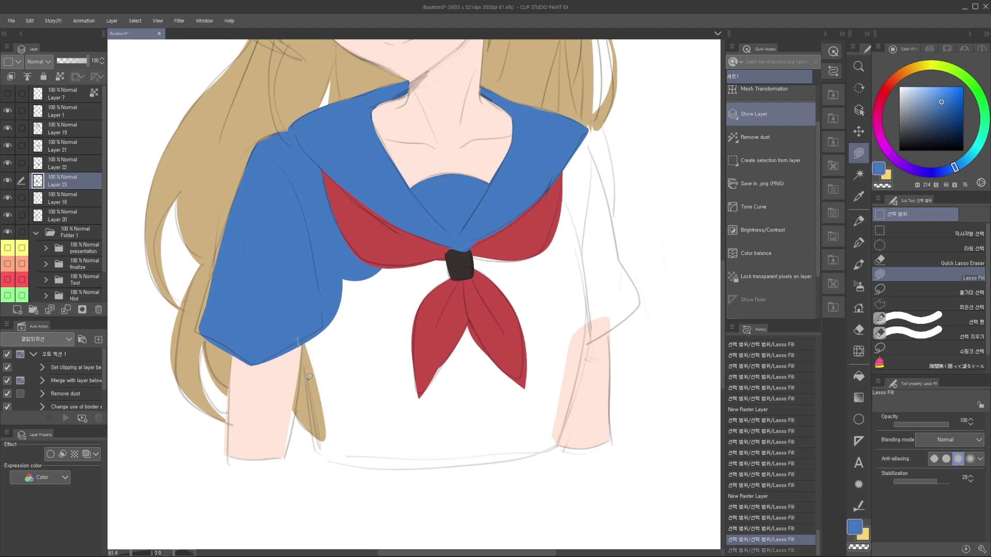
Step: Lasso-fill the shirt torso in blue from the left side across to the right side and down to the hem
mouse_move(363, 457)
left_mouse_down()
mouse_move(428, 240)
mouse_move(361, 269)
left_mouse_up()
left_click_drag(417, 384, 401, 363)
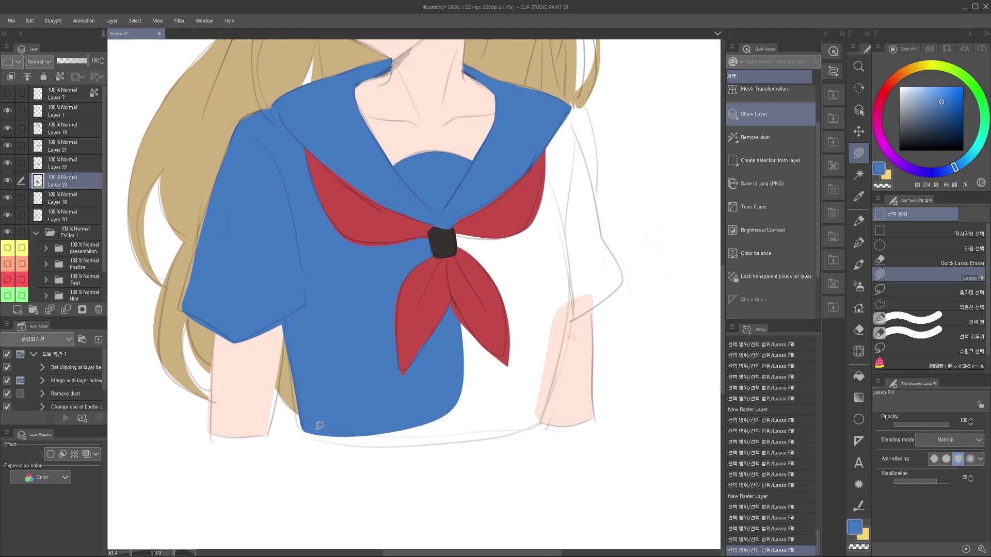
mouse_move(558, 226)
left_mouse_down()
mouse_move(488, 198)
mouse_move(454, 237)
left_mouse_up()
left_click_drag(477, 279, 528, 313)
left_click_drag(533, 174, 497, 237)
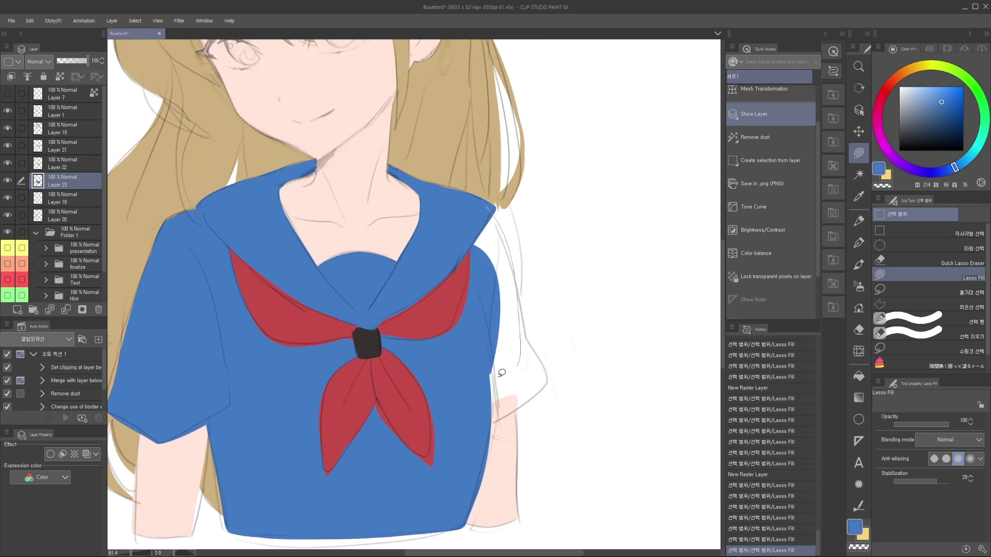
Step: Lasso-fill the right sleeve in blue from the collar corner down to its hem, matching the outer sketch line
scroll(512, 372, "up", 3)
mouse_move(510, 236)
left_mouse_down()
mouse_move(468, 268)
mouse_move(490, 240)
mouse_move(469, 318)
left_mouse_up()
scroll(494, 294, "down", 2)
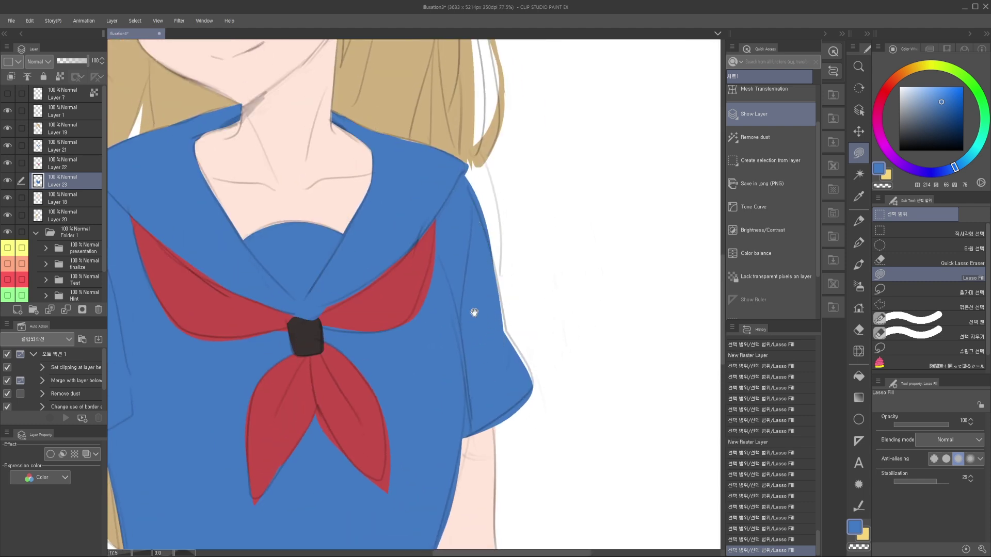
left_click_drag(504, 375, 482, 322)
left_click_drag(480, 263, 469, 342)
scroll(471, 339, "down", 1)
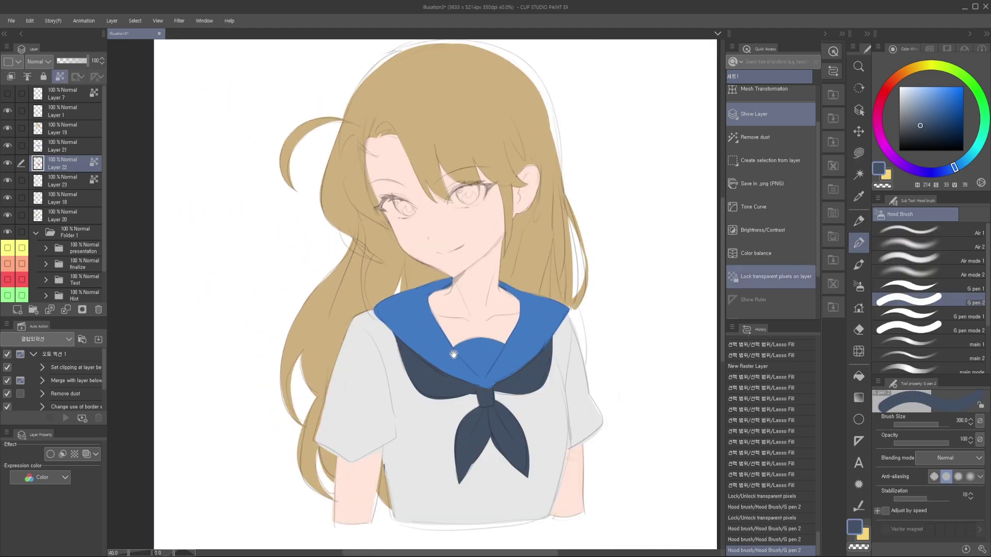
Step: Select the six base color layers, Layer 18 through Layer 23, and lock their transparent pixels
left_click_drag(453, 355, 521, 227)
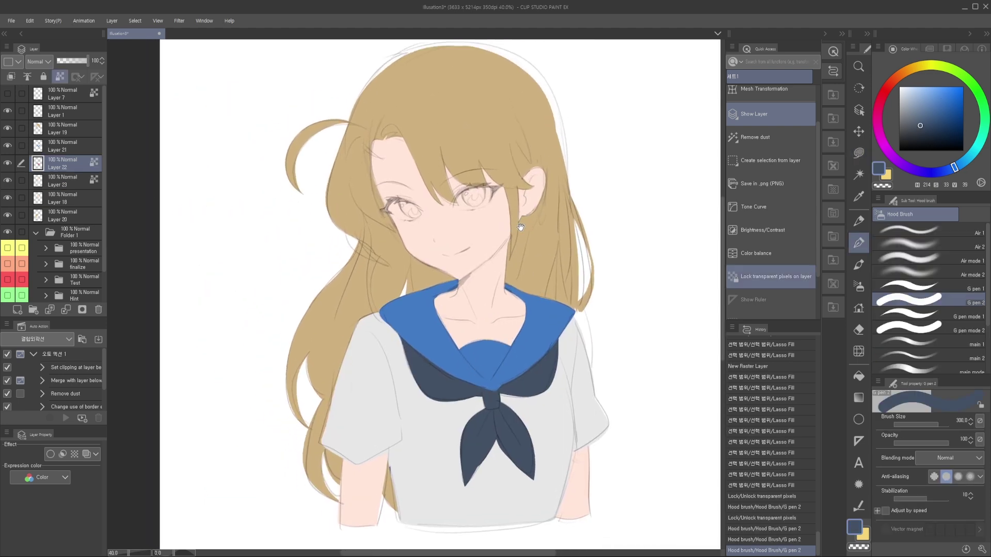
left_click(488, 299, "ctrl+shift")
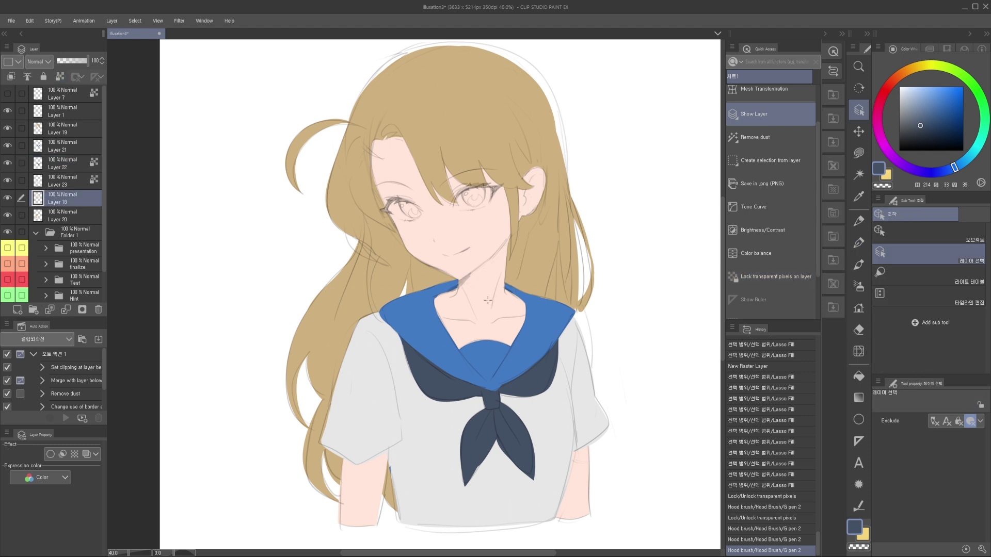
left_click(81, 220, "ctrl")
left_click(83, 147, "ctrl")
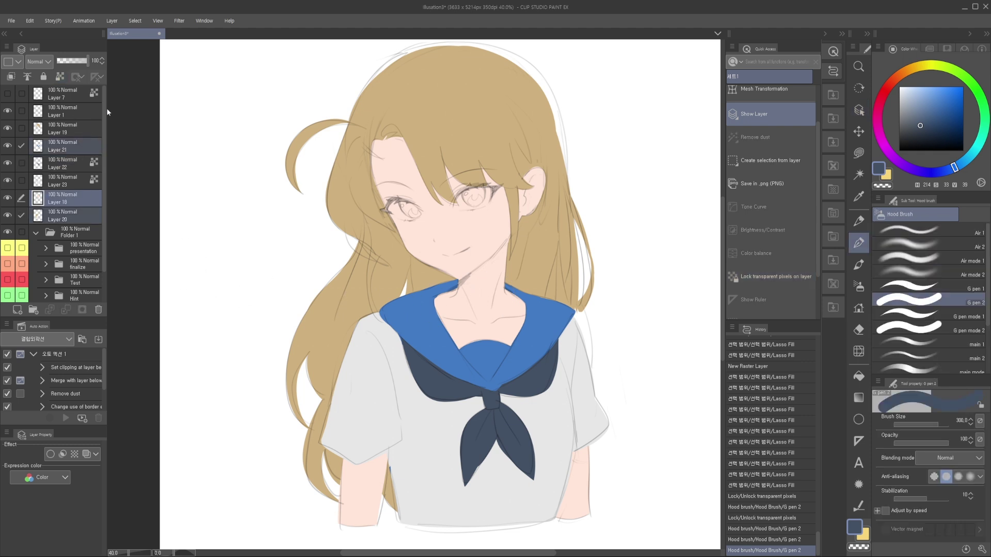
left_click(85, 125, "ctrl")
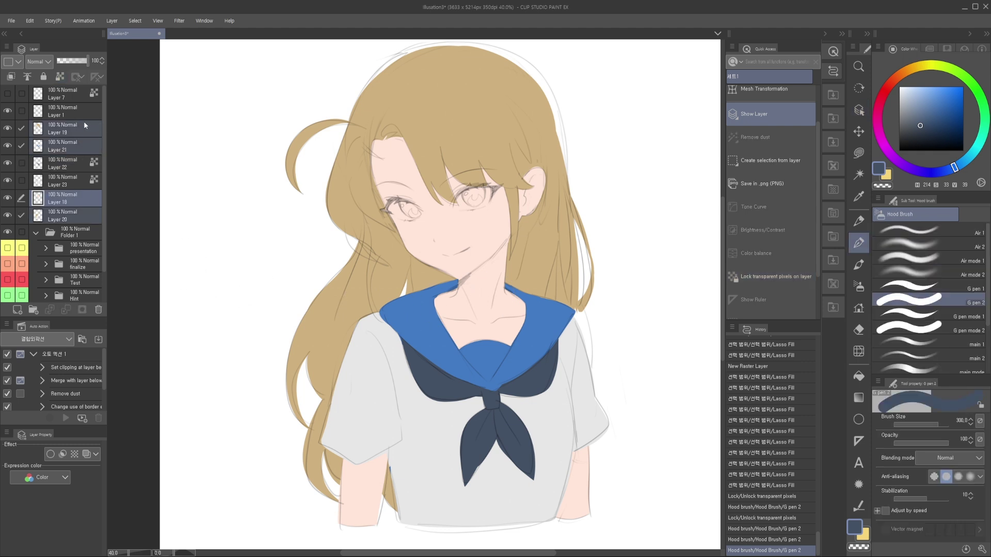
left_click(73, 166, "ctrl")
left_click(90, 182, "ctrl")
scroll(445, 270, "up", 2)
scroll(454, 295, "down", 1)
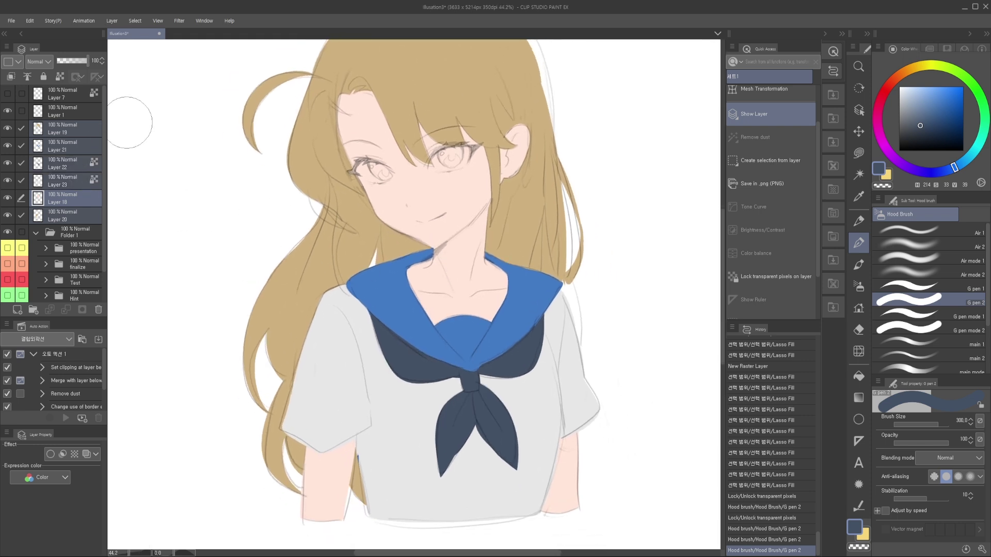
left_click_drag(499, 274, 495, 274)
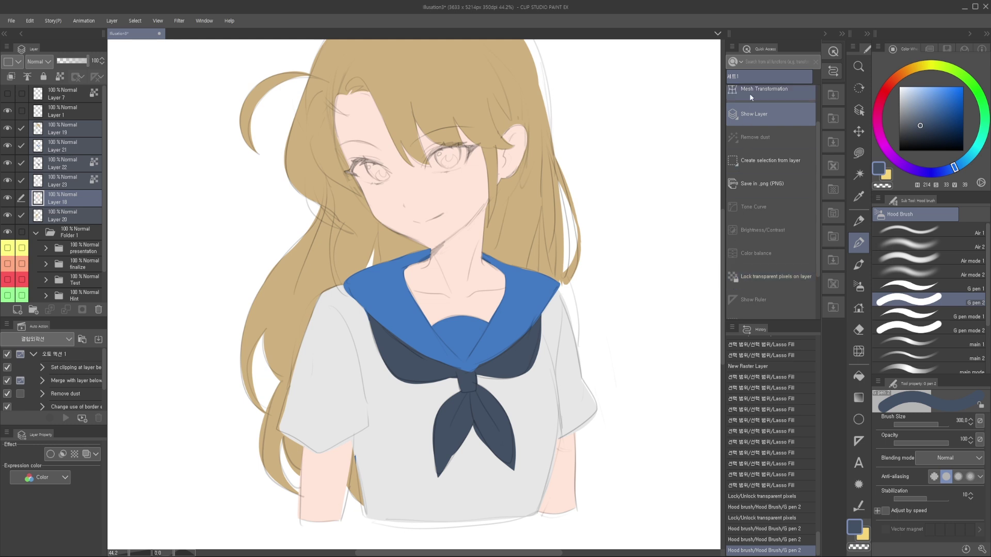
left_click(752, 279)
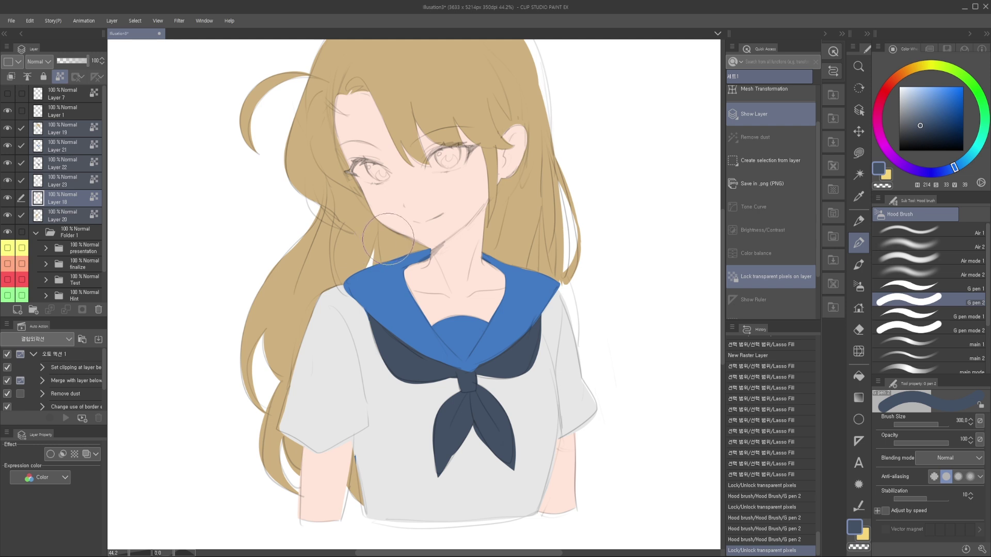
Step: Go through the locked color layers, make Layer 19 the active layer, and view the whole figure
left_click(76, 214)
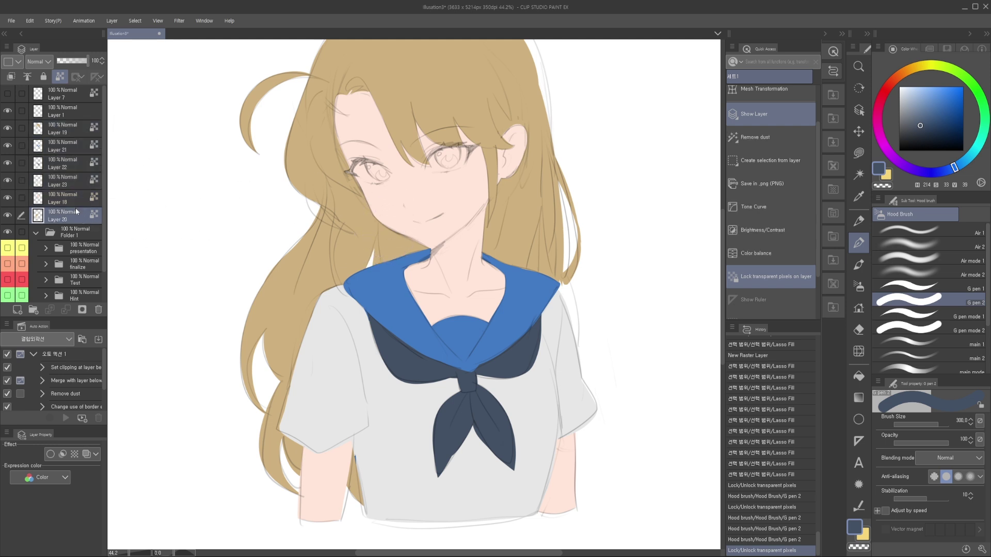
left_click(79, 130)
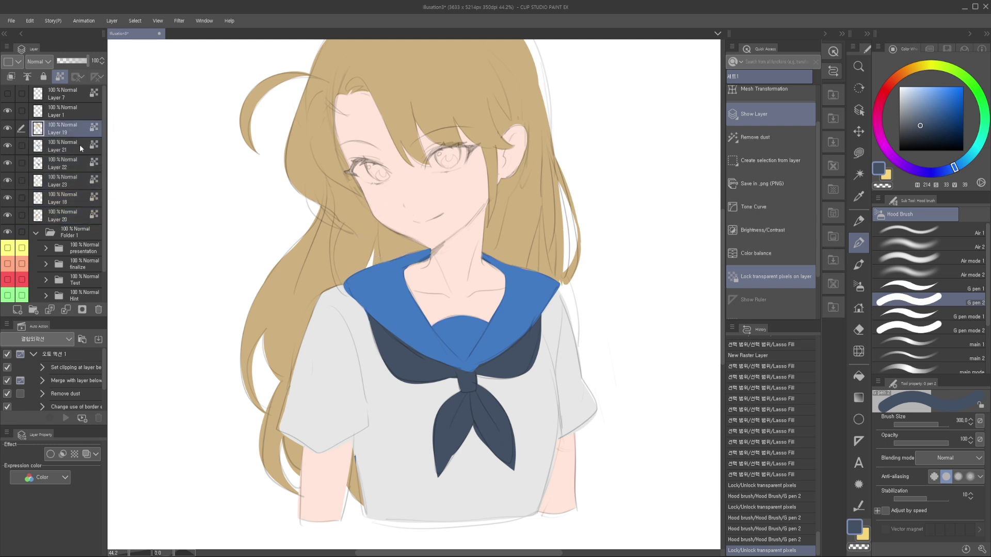
left_click(72, 216, "shift")
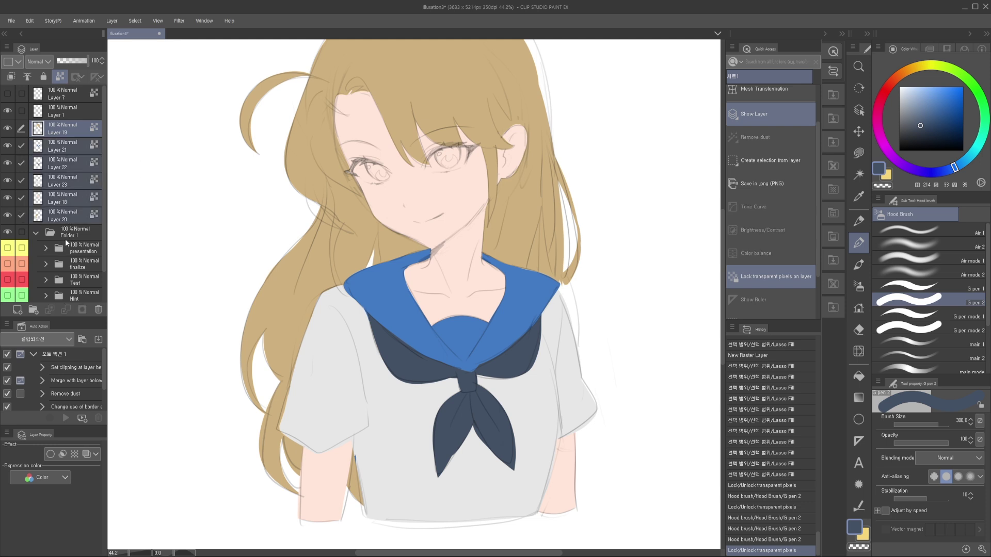
left_click(80, 180)
left_click(76, 162)
left_click(72, 128)
scroll(447, 235, "down", 2)
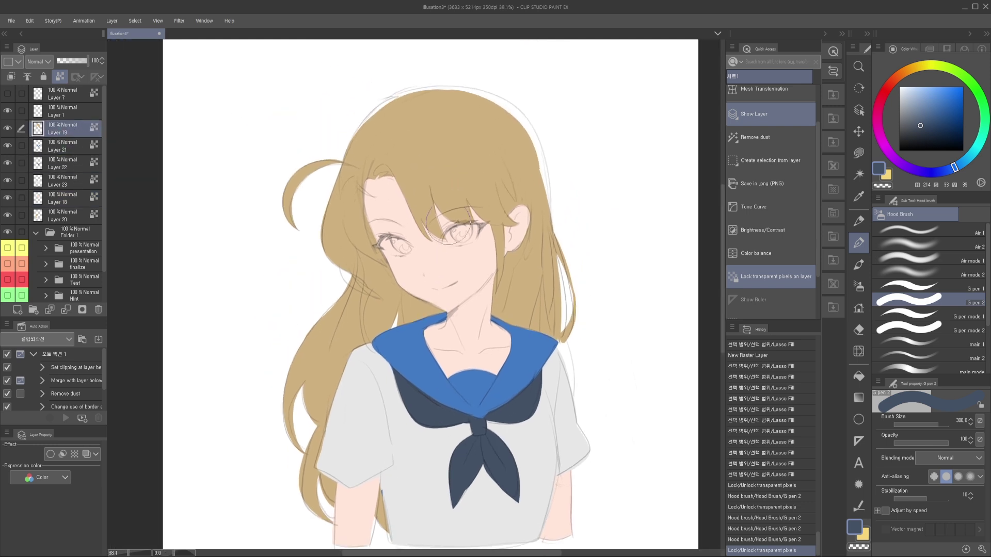
Step: Examine the face, fringe and eyes of the flat-colored figure up close
scroll(449, 233, "up", 2)
left_click_drag(460, 220, 459, 230)
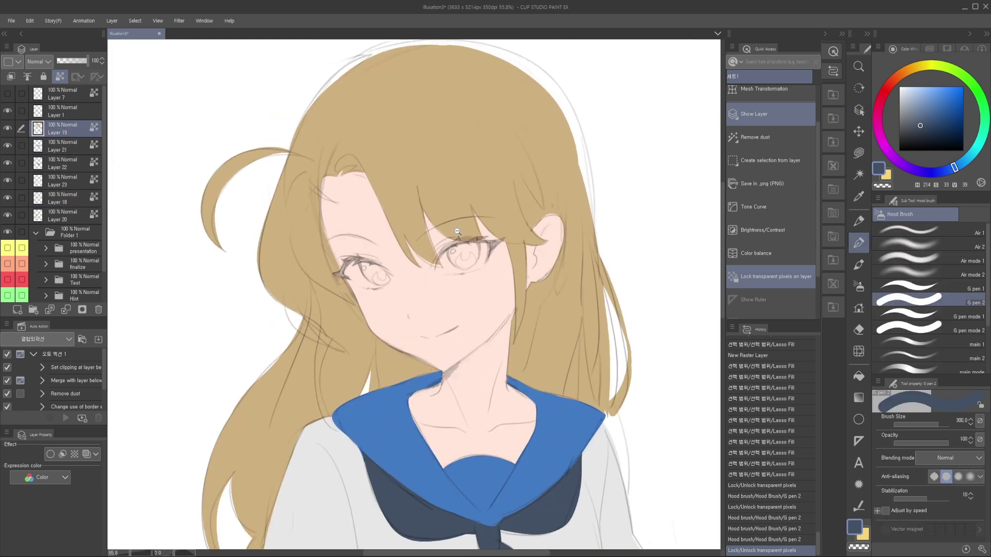
scroll(459, 230, "up", 2)
key("o")
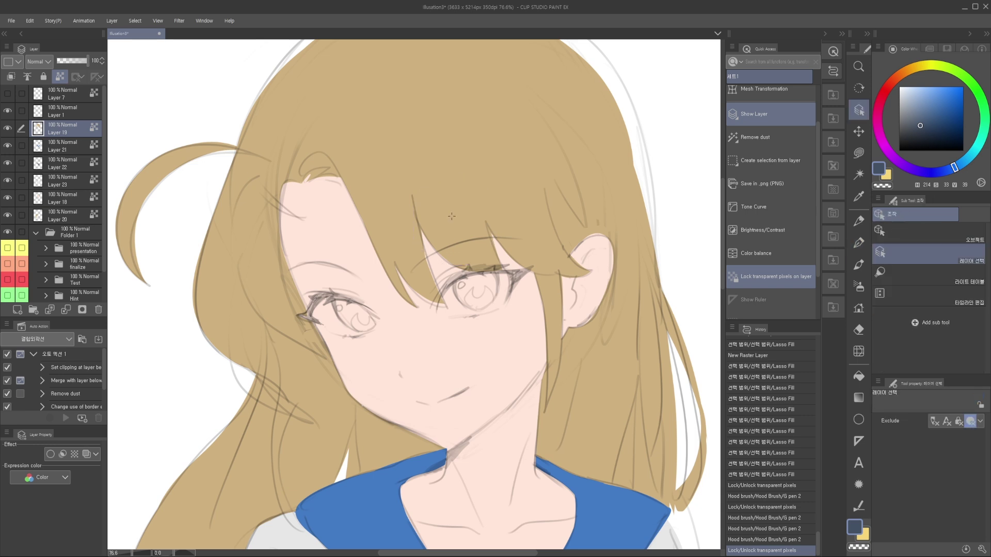
key("p")
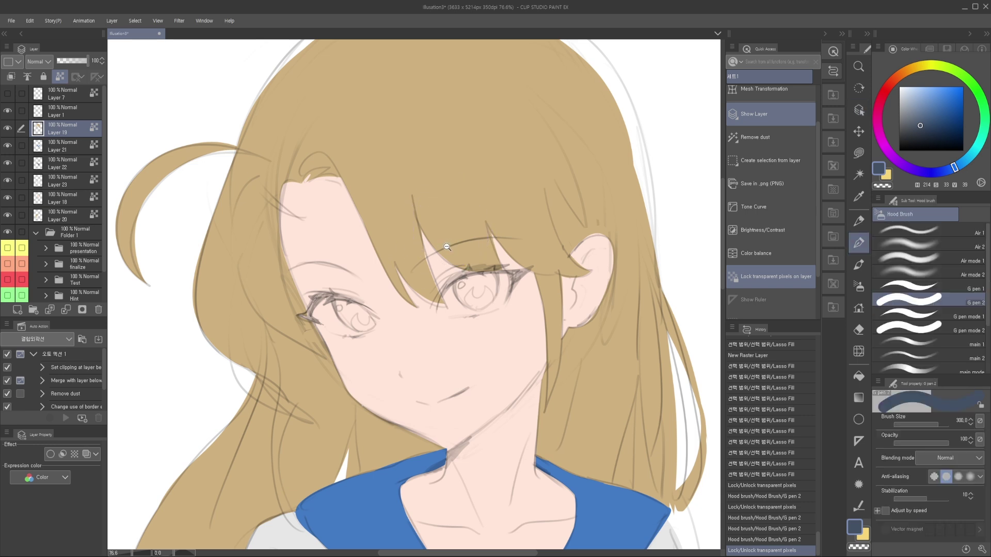
scroll(449, 238, "down", 2)
left_click_drag(454, 237, 454, 257)
mouse_move(429, 314)
left_mouse_down()
mouse_move(435, 301)
mouse_move(426, 309)
left_mouse_up()
scroll(446, 282, "up", 1)
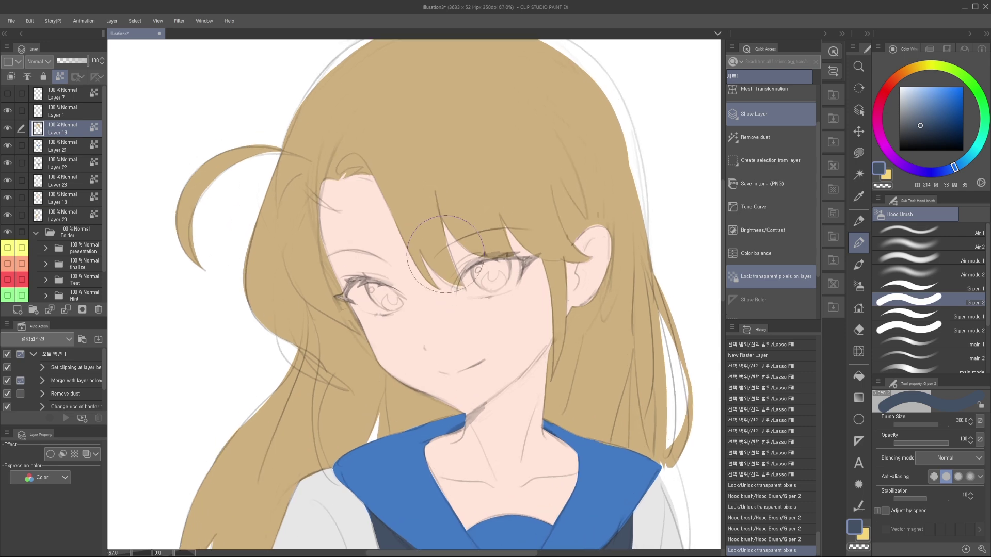
scroll(413, 323, "up", 1)
scroll(413, 323, "up", 3)
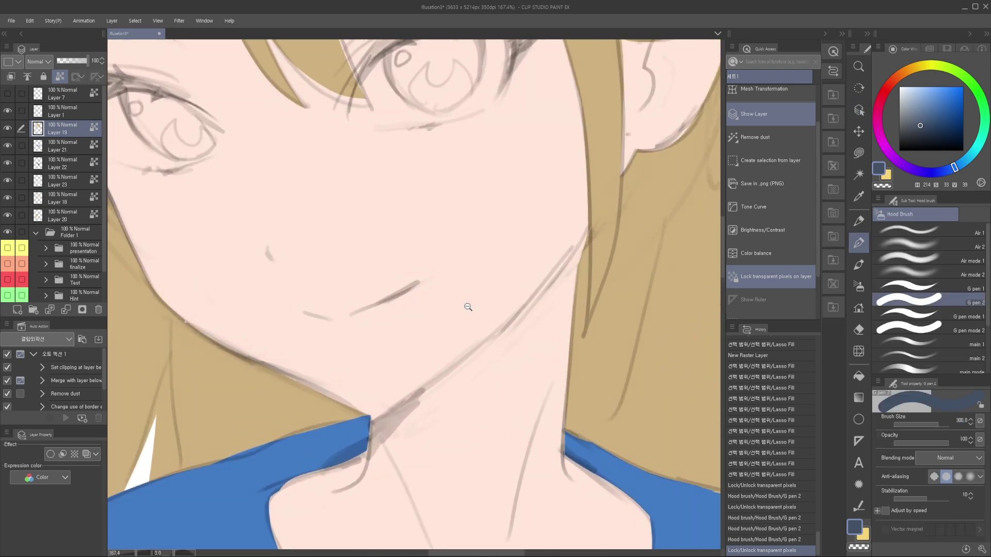
left_click_drag(469, 307, 448, 307)
left_click_drag(450, 248, 457, 301)
scroll(457, 300, "down", 2)
scroll(460, 310, "up", 1)
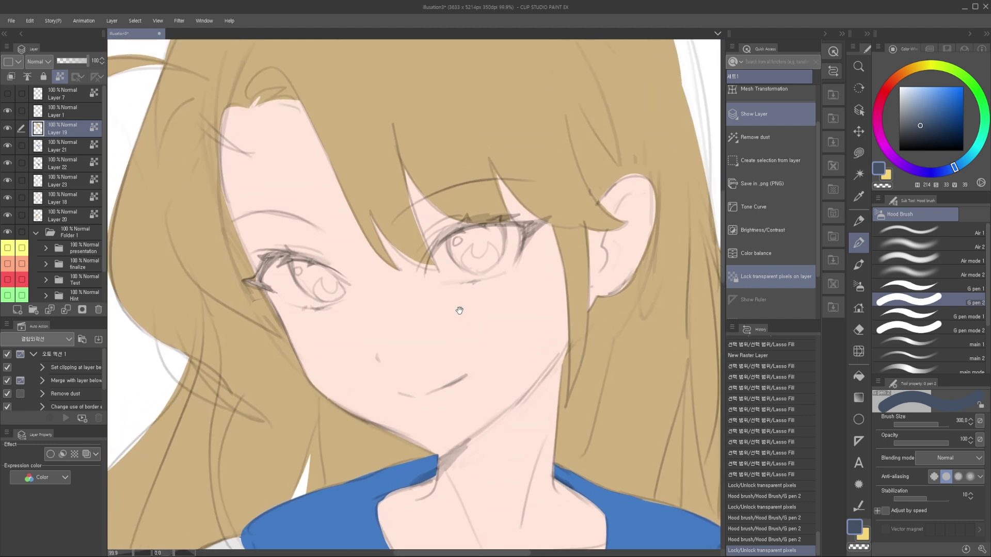
scroll(458, 305, "up", 3)
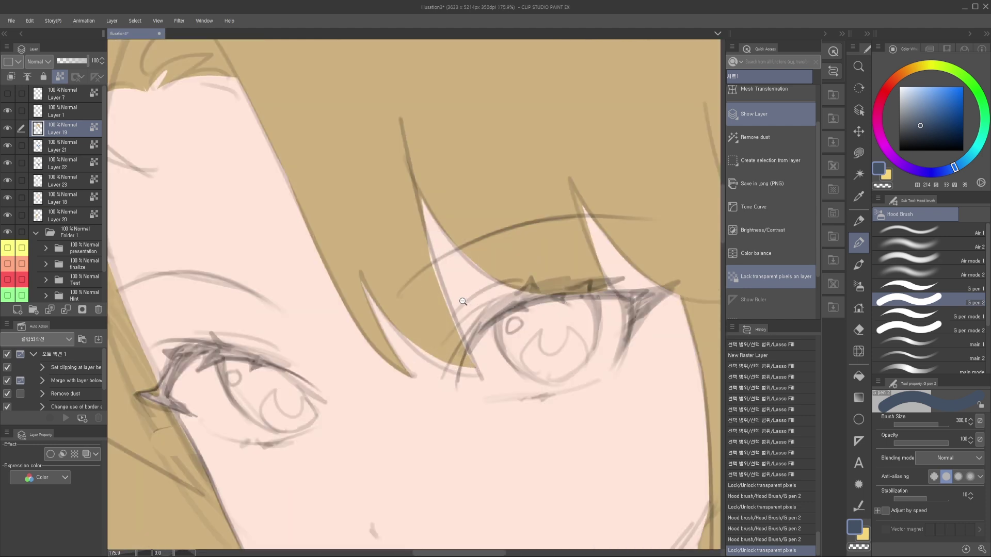
left_click_drag(463, 302, 434, 304)
mouse_move(449, 358)
left_mouse_down()
mouse_move(446, 294)
mouse_move(416, 337)
left_mouse_up()
scroll(429, 279, "down", 2)
scroll(420, 309, "up", 2)
Step: Make the skin layer, Layer 18, active and set a darker reddish skin tone for the main 1 brush
left_click(454, 250, "ctrl+shift")
key("bracketleft")
key("bracketleft")
left_click_drag(464, 241, 448, 303)
left_click(454, 262, "ctrl+shift")
left_click(448, 304, "alt")
scroll(448, 304, "up", 3)
left_click_drag(513, 323, 388, 216)
left_click_drag(923, 103, 914, 101)
left_click(895, 78)
left_click(920, 342)
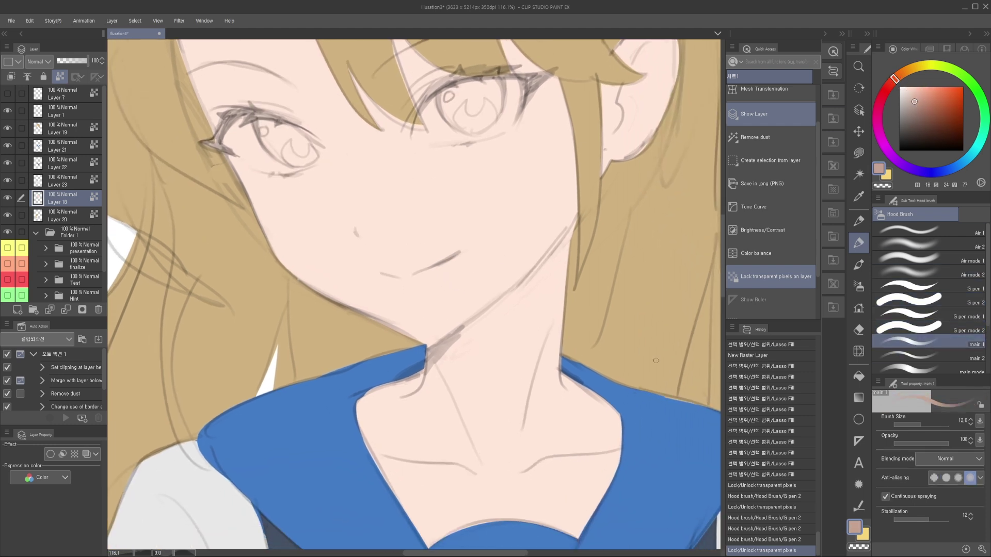
Step: Paint a darker skin shadow over the neck and upper chest beneath the chin, down to the collar opening
mouse_move(431, 403)
left_mouse_down()
mouse_move(420, 332)
mouse_move(439, 328)
mouse_move(465, 279)
mouse_move(449, 304)
mouse_move(573, 186)
mouse_move(522, 318)
mouse_move(567, 359)
mouse_move(443, 356)
mouse_move(377, 336)
mouse_move(438, 393)
mouse_move(396, 336)
mouse_move(436, 356)
mouse_move(421, 335)
mouse_move(429, 313)
mouse_move(520, 325)
mouse_move(522, 315)
mouse_move(542, 350)
mouse_move(526, 323)
left_mouse_up()
scroll(444, 361, "down", 3)
key("ctrl+z")
key("bracketright")
key("bracketright")
key("bracketleft")
key("bracketleft")
scroll(542, 349, "down", 3)
scroll(457, 336, "up", 1)
left_click_drag(428, 324, 449, 337)
key("bracketright")
scroll(475, 374, "down", 1)
left_click_drag(474, 375, 480, 371)
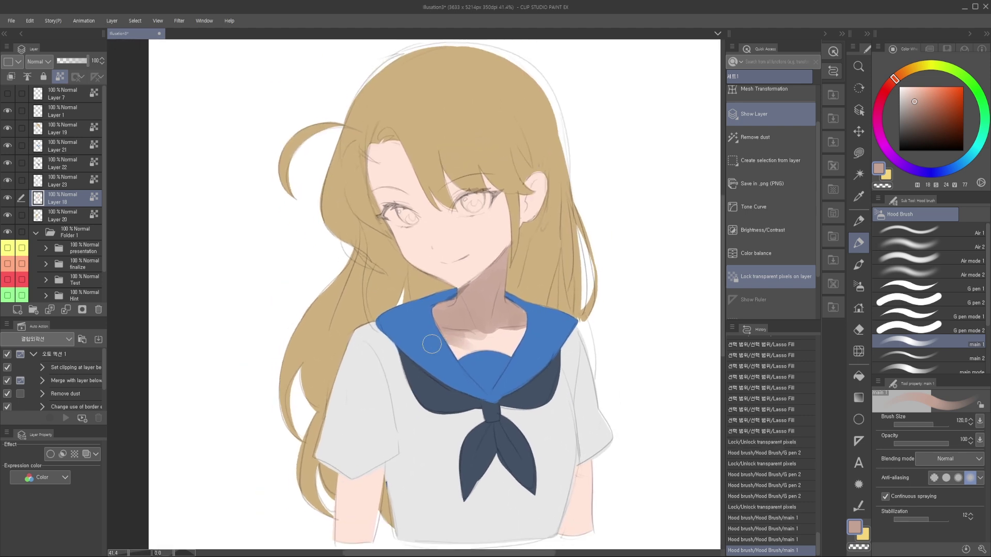
Step: Shade the upper collar on Layer 21 on both sides of the neck with a darker blue at brush size 300
left_click(429, 336, "ctrl+shift")
left_click(429, 330, "alt")
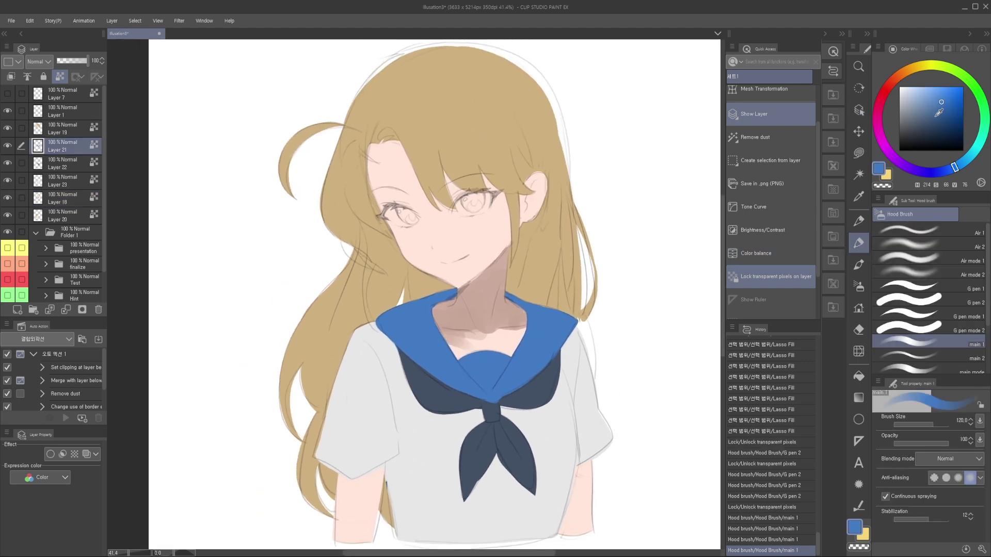
left_click(944, 120)
key("bracketright")
key("bracketright")
key("bracketright")
key("bracketright")
key("bracketright")
left_click_drag(454, 305, 407, 316)
mouse_move(528, 303)
left_mouse_down()
mouse_move(543, 307)
mouse_move(515, 331)
left_mouse_up()
Step: Brighten the chest area of the shirt on Layer 23 with a near-white version of its sampled base color
left_click_drag(482, 391, 480, 386)
left_click_drag(429, 411, 429, 399)
left_click(440, 395, "alt")
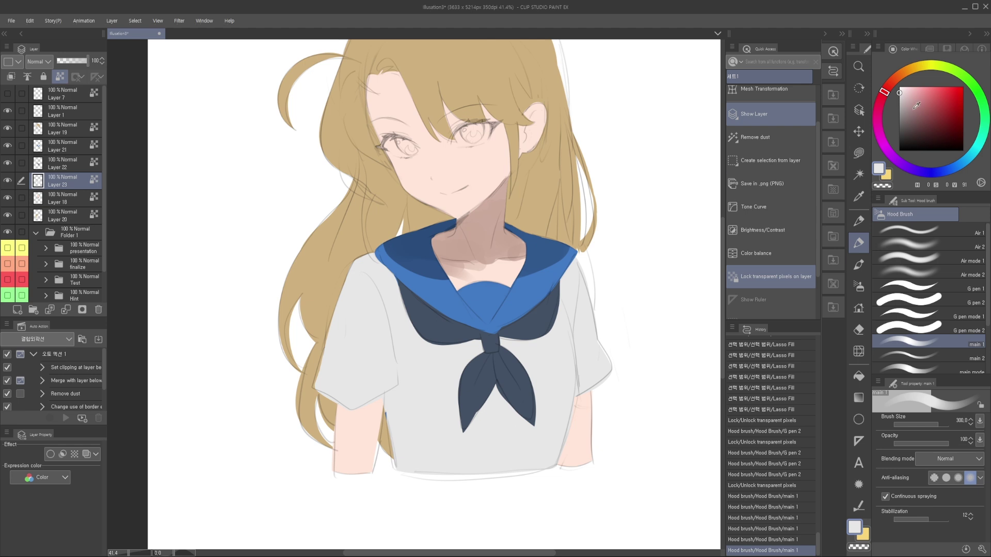
key("[")
key("[")
key("[")
key("[")
mouse_move(387, 283)
left_mouse_down()
mouse_move(391, 293)
mouse_move(405, 346)
mouse_move(438, 355)
mouse_move(438, 342)
mouse_move(455, 365)
mouse_move(455, 356)
mouse_move(573, 355)
left_mouse_up()
Step: Extend the near-white highlight over the right side of the shirt torso and the right sleeve
key("bracketright")
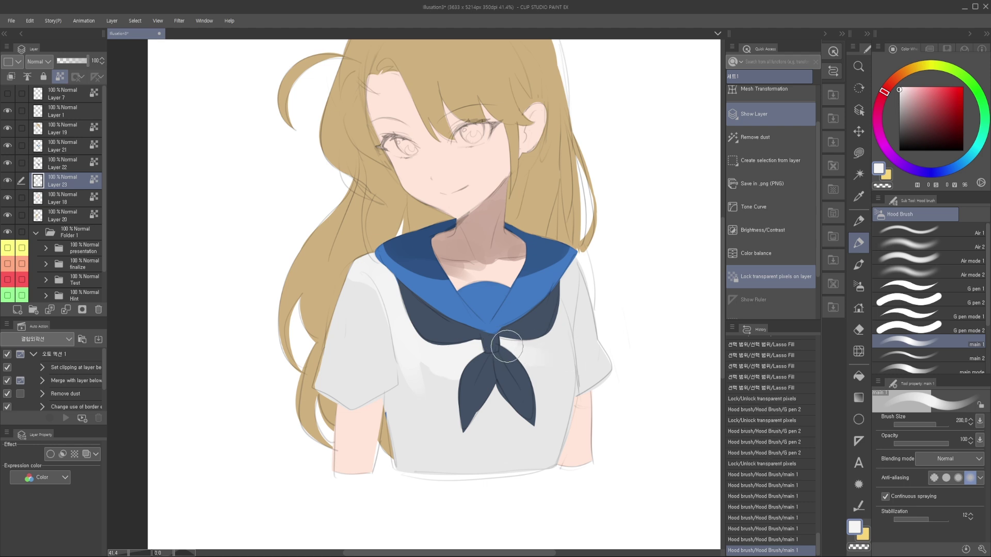
left_click_drag(562, 342, 555, 369)
key("bracketright")
left_click_drag(578, 310, 577, 326)
key("bracketleft")
key("bracketleft")
left_click_drag(587, 282, 586, 340)
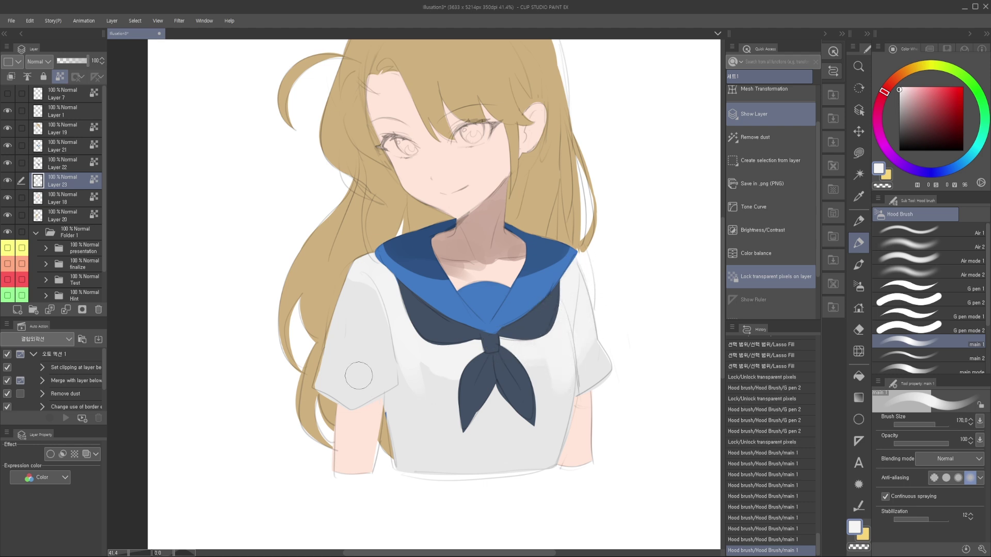
Step: Paint near-white highlights along the left sleeve with a smaller brush
left_click_drag(357, 311, 332, 398)
key("ctrl+z")
key("bracketleft")
key("bracketleft")
key("bracketleft")
mouse_move(342, 284)
left_mouse_down()
mouse_move(350, 351)
mouse_move(388, 405)
left_mouse_up()
key("bracketleft")
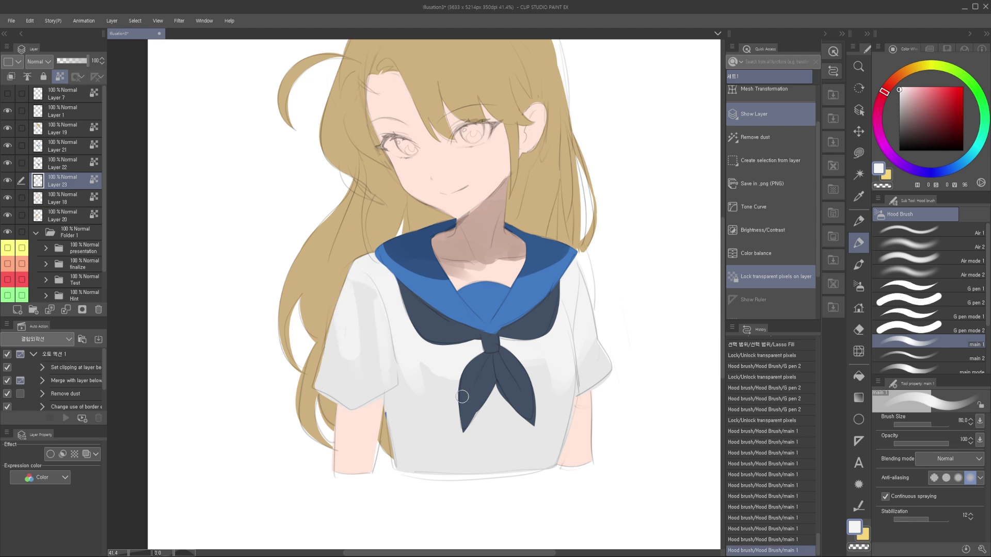
Step: Brush more near-white highlight onto the shirt torso around the scarf tails
left_click(432, 376)
key("bracketright")
key("bracketright")
left_click_drag(547, 365, 520, 371)
Step: Refine the neck shadow on Layer 18 with the sampled shadow tone and the main 1 brush at size 120
left_click_drag(437, 297, 454, 399)
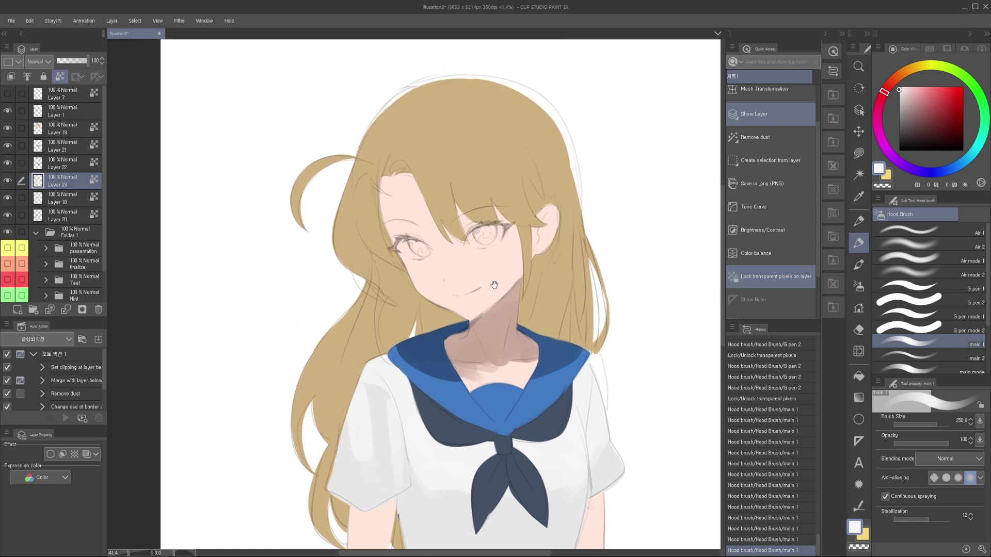
left_click(497, 284, "ctrl+shift")
left_click(515, 290, "alt")
left_click_drag(516, 256, 504, 305)
left_click_drag(505, 305, 516, 310)
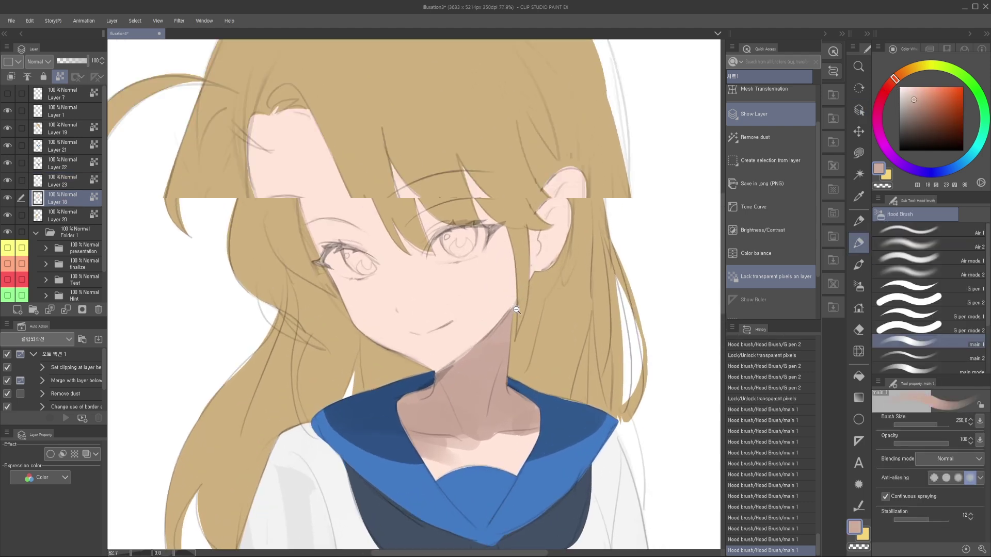
scroll(517, 310, "up", 1)
key("bracketleft")
key("bracketleft")
key("bracketleft")
key("bracketleft")
mouse_move(481, 369)
left_mouse_down()
mouse_move(418, 407)
mouse_move(483, 367)
mouse_move(426, 402)
left_mouse_up()
key("ctrl+z")
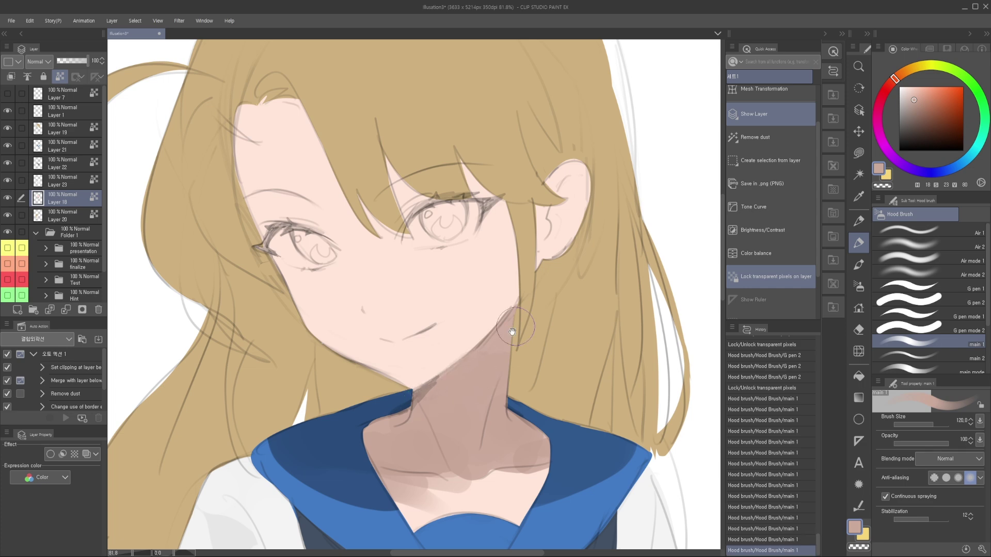
left_click_drag(490, 295, 480, 363)
left_click_drag(467, 400, 463, 386)
left_click_drag(474, 352, 483, 331)
Step: Paint the inner ear shadows in the dark skin tone with G pen 1
scroll(538, 249, "up", 5)
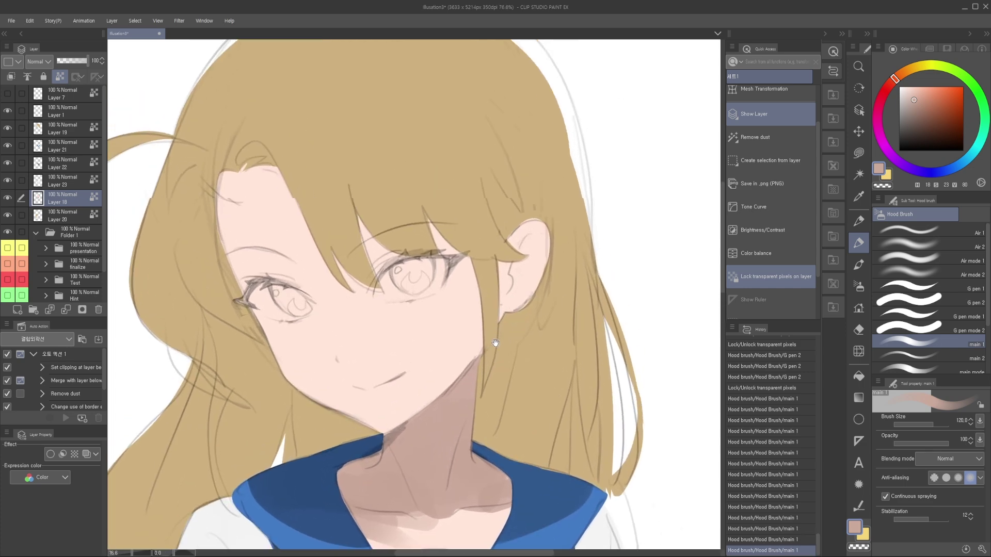
left_click(927, 289)
mouse_move(548, 227)
left_mouse_down()
mouse_move(518, 269)
mouse_move(518, 277)
mouse_move(528, 270)
mouse_move(522, 282)
mouse_move(560, 236)
left_mouse_up()
key("bracketleft")
key("bracketleft")
scroll(532, 289, "down", 5)
left_click_drag(429, 309, 466, 324)
scroll(459, 320, "up", 3)
Step: Paint the whites of both eyes in near-white with G pen 1
left_click(500, 326, "alt")
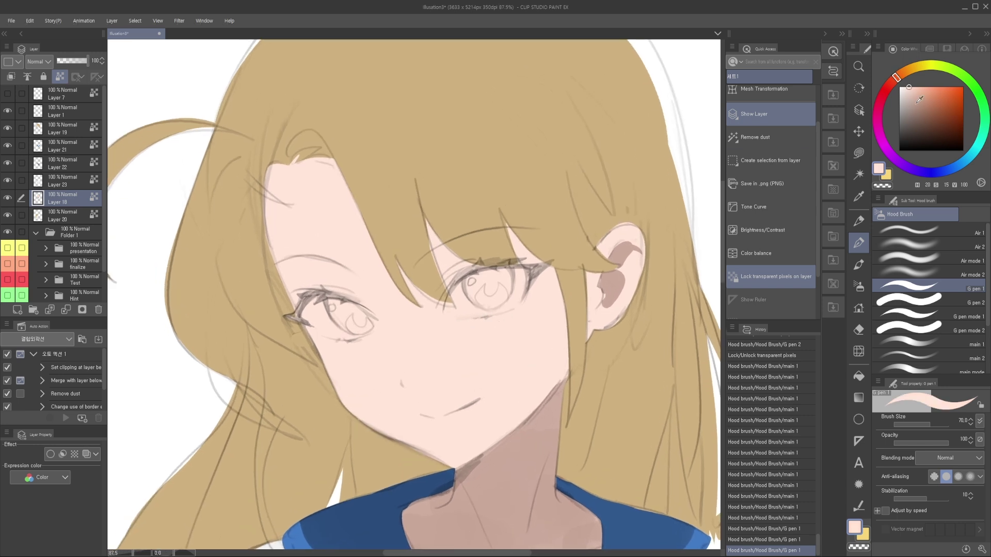
left_click(905, 89)
left_click_drag(903, 74, 902, 73)
mouse_move(452, 311)
left_mouse_down()
mouse_move(472, 297)
mouse_move(464, 282)
mouse_move(453, 282)
mouse_move(513, 308)
mouse_move(474, 316)
mouse_move(538, 303)
mouse_move(520, 316)
mouse_move(567, 258)
mouse_move(533, 289)
mouse_move(469, 276)
mouse_move(511, 289)
left_mouse_up()
scroll(511, 289, "down", 5)
scroll(380, 305, "up", 5)
mouse_move(380, 304)
left_mouse_down()
mouse_move(413, 331)
mouse_move(395, 323)
mouse_move(453, 331)
mouse_move(393, 310)
mouse_move(464, 341)
mouse_move(419, 324)
left_mouse_up()
Step: Fill the iris of the left eye with a medium blue using G pen 1 at size 80
scroll(466, 343, "down", 3)
left_click(961, 164)
left_click_drag(938, 102, 937, 91)
left_click(939, 100)
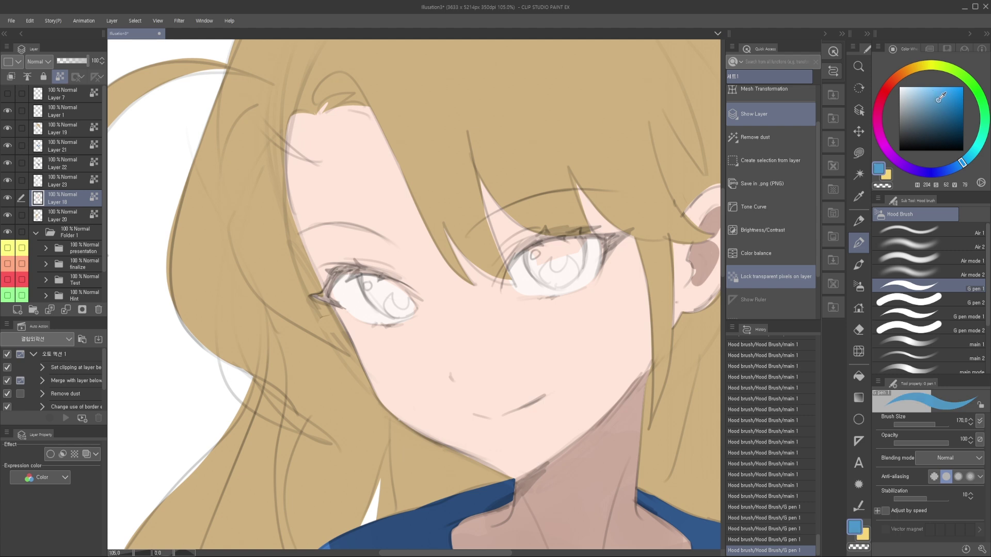
mouse_move(408, 310)
left_mouse_down()
mouse_move(436, 311)
mouse_move(406, 302)
left_mouse_up()
key("[")
key("[")
key("[")
key("[")
mouse_move(347, 277)
left_mouse_down()
mouse_move(381, 321)
mouse_move(343, 284)
mouse_move(360, 288)
mouse_move(334, 275)
mouse_move(399, 339)
left_mouse_up()
key("ctrl+z")
mouse_move(343, 289)
left_mouse_down()
mouse_move(419, 322)
mouse_move(375, 302)
mouse_move(352, 272)
mouse_move(404, 309)
mouse_move(364, 300)
mouse_move(411, 311)
mouse_move(416, 329)
mouse_move(412, 303)
mouse_move(376, 282)
mouse_move(428, 321)
left_mouse_up()
key("ctrl+z")
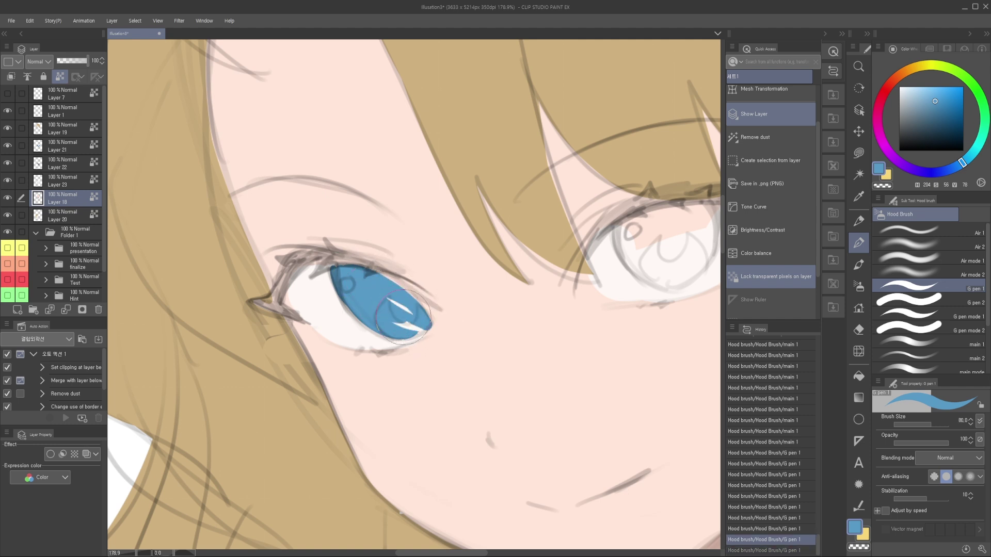
left_click_drag(420, 326, 401, 332)
Step: Fill the iris of the right eye with the same medium blue, following its sketch outline
scroll(400, 324, "down", 4)
left_click_drag(524, 304, 495, 305)
scroll(513, 288, "up", 3)
scroll(513, 287, "up", 2)
mouse_move(442, 261)
left_mouse_down()
mouse_move(465, 248)
mouse_move(461, 274)
mouse_move(448, 281)
mouse_move(454, 310)
mouse_move(477, 331)
mouse_move(493, 316)
mouse_move(532, 319)
left_mouse_up()
key("ctrl+z")
key("ctrl+z")
mouse_move(470, 311)
left_mouse_down()
mouse_move(524, 339)
mouse_move(562, 251)
mouse_move(490, 255)
mouse_move(566, 244)
mouse_move(557, 315)
mouse_move(568, 251)
mouse_move(553, 288)
mouse_move(507, 303)
mouse_move(509, 319)
mouse_move(500, 316)
mouse_move(524, 328)
left_mouse_up()
key("]")
key("]")
key("ctrl+z")
key("[")
key("[")
Step: Draw the upper lash line of the right eye in a dark grey with the main 1 brush
scroll(524, 329, "down", 5)
scroll(524, 330, "up", 3)
left_click(522, 339, "alt")
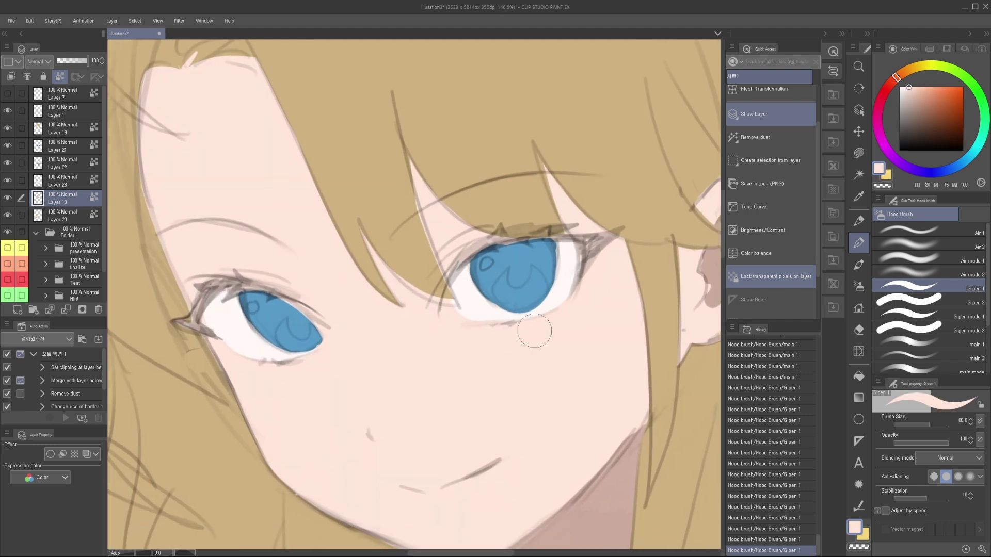
left_click_drag(947, 106, 906, 136)
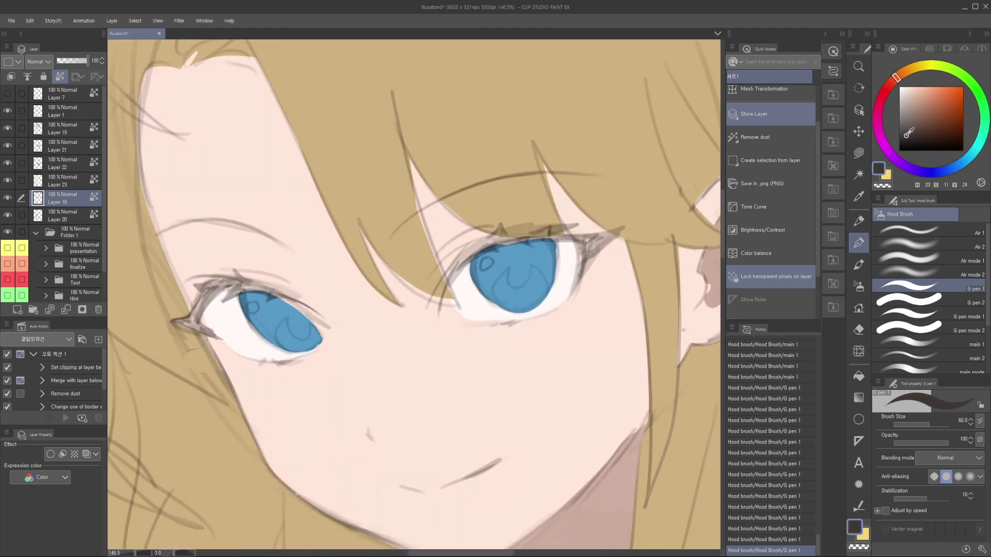
left_click(919, 345)
scroll(462, 253, "up", 4)
key("[")
key("[")
key("[")
key("[")
key("[")
key("[")
key("[")
key("[")
key("[")
key("[")
mouse_move(492, 237)
left_mouse_down()
mouse_move(466, 262)
mouse_move(573, 219)
mouse_move(502, 235)
mouse_move(451, 293)
mouse_move(573, 227)
left_mouse_up()
key("[")
key("[")
Step: Darken the lashes and outer corner of the right eye with more fine dark strokes
left_click_drag(609, 231, 540, 240)
key("ctrl+z")
left_click_drag(408, 277, 564, 235)
mouse_move(488, 250)
left_mouse_down()
mouse_move(578, 234)
mouse_move(413, 262)
left_mouse_up()
mouse_move(550, 244)
left_mouse_down()
mouse_move(508, 247)
mouse_move(608, 235)
mouse_move(526, 236)
mouse_move(605, 247)
mouse_move(584, 288)
mouse_move(592, 254)
mouse_move(594, 301)
mouse_move(621, 242)
mouse_move(638, 232)
mouse_move(631, 246)
left_mouse_up()
key("]")
key("[")
key("[")
left_click_drag(640, 260, 562, 308)
Step: Darken the upper lash line of the left eye with the main 1 brush at size 10 in the same dark grey
mouse_move(324, 304)
left_mouse_down()
mouse_move(379, 318)
mouse_move(372, 345)
mouse_move(415, 297)
mouse_move(465, 292)
mouse_move(559, 349)
left_mouse_up()
scroll(379, 318, "up", 3)
key("bracketright")
key("bracketleft")
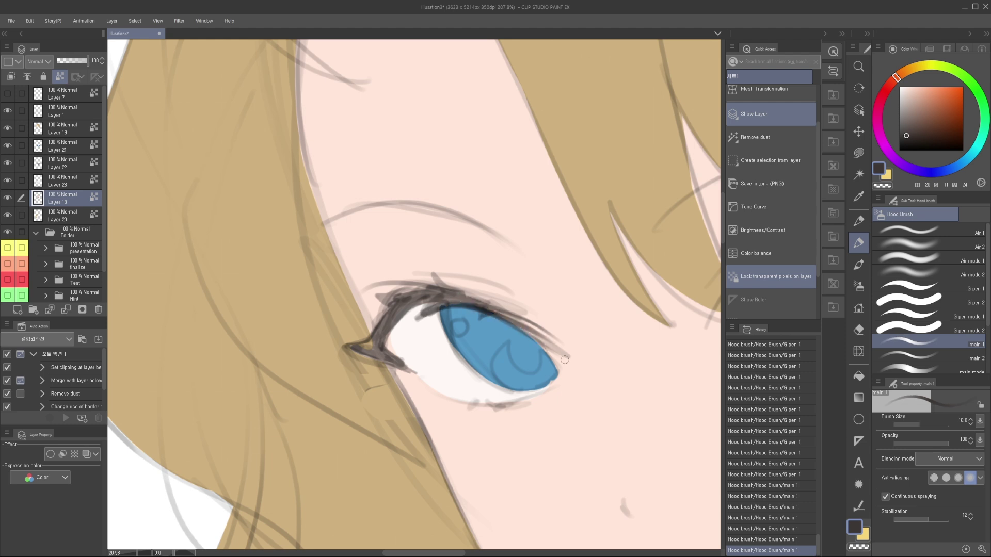
left_click_drag(457, 287, 374, 290)
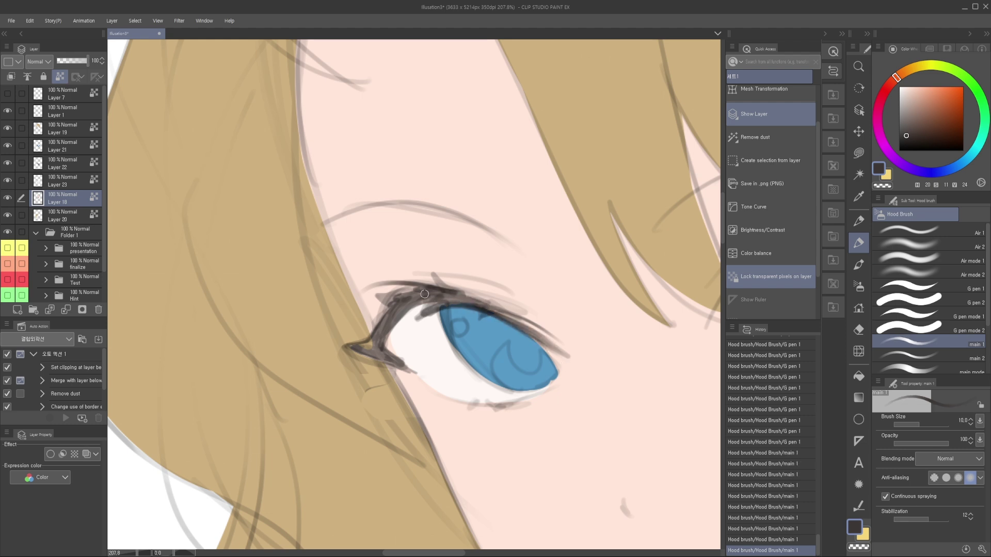
left_click_drag(458, 296, 387, 297)
left_click_drag(538, 303, 479, 258)
Step: Enlarge the front hair on Layer 19 to 103 % and rotate it slightly with Scale/Rotate
left_click(497, 257, "ctrl+shift")
mouse_move(498, 314)
left_mouse_down()
mouse_move(490, 271)
mouse_move(489, 302)
left_mouse_up()
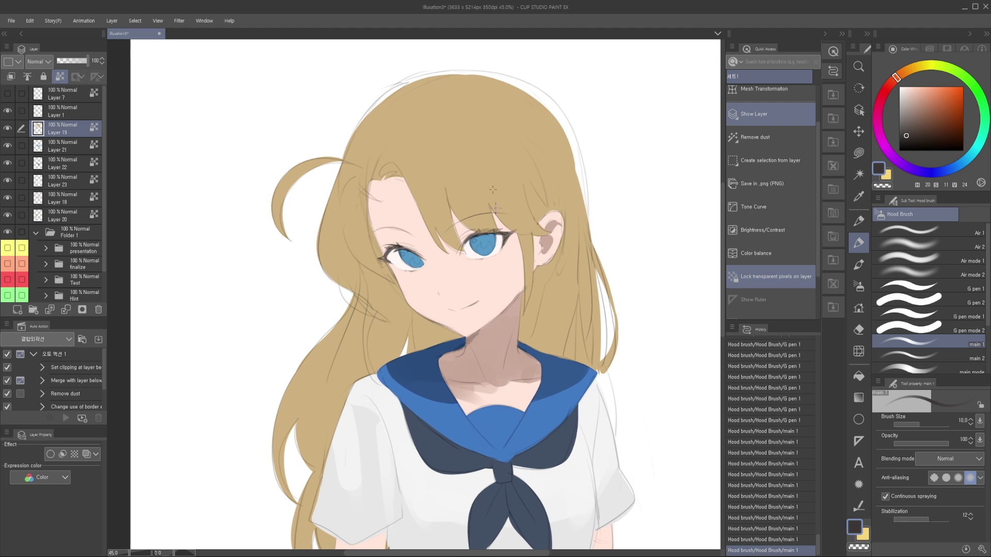
key("ctrl+shift")
left_click_drag(496, 193, 492, 224)
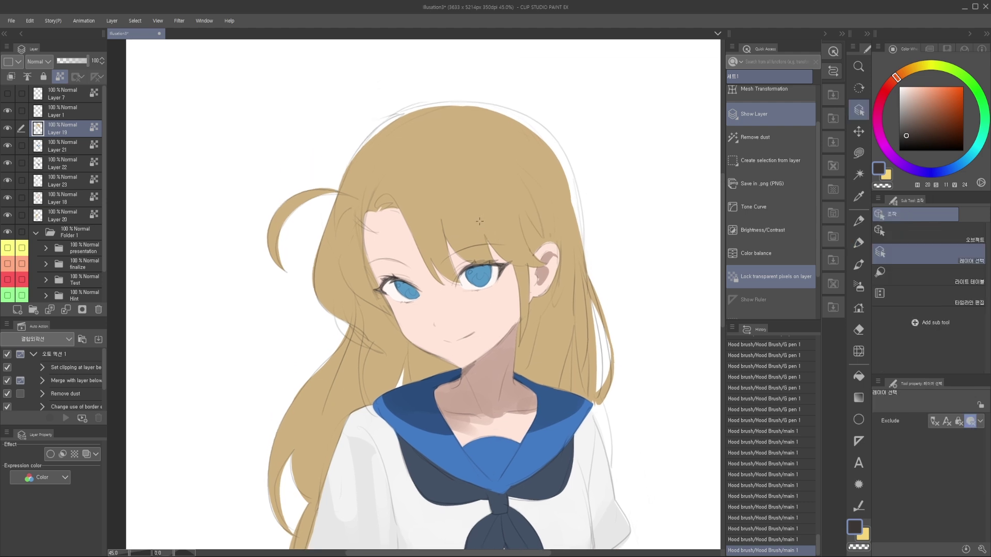
key("ctrl+t")
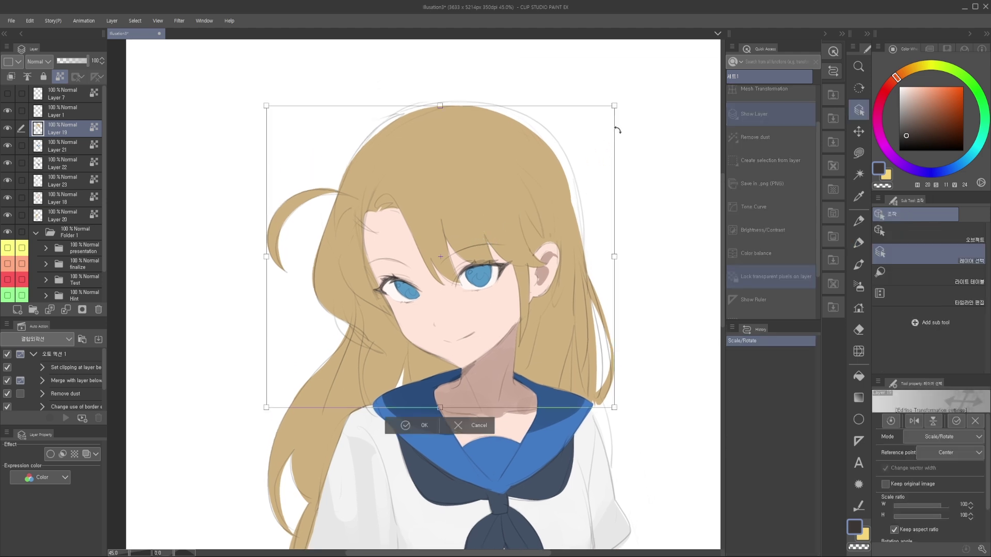
left_click_drag(644, 173, 633, 153)
left_click_drag(618, 109, 627, 102)
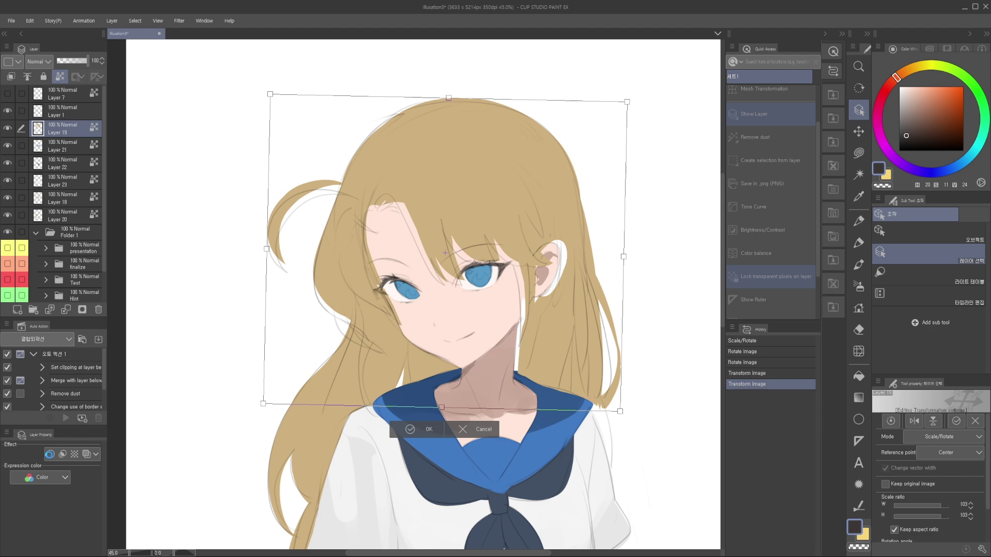
Step: Add a border effect to Layer 19 and set its edge color to black
left_click(50, 454)
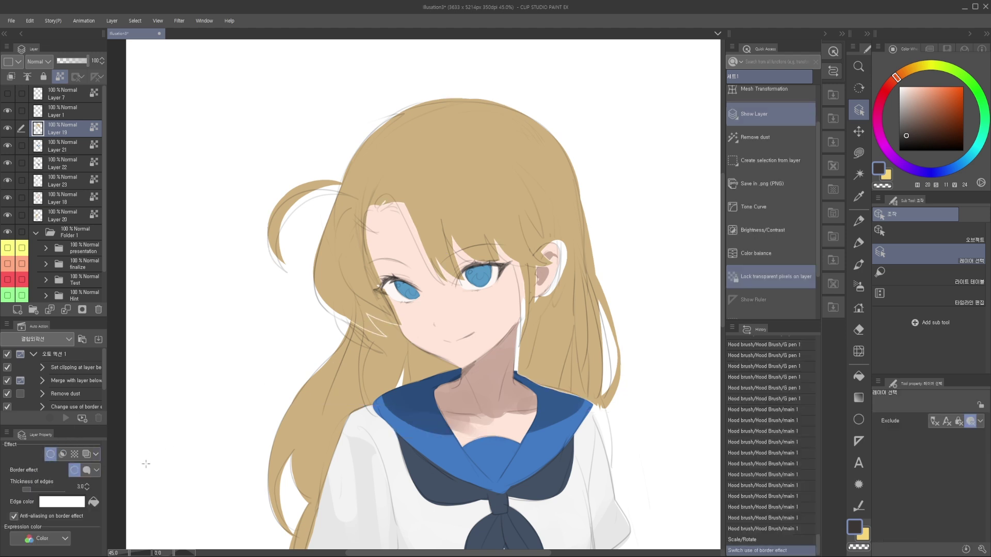
left_click(76, 501)
left_click(423, 332)
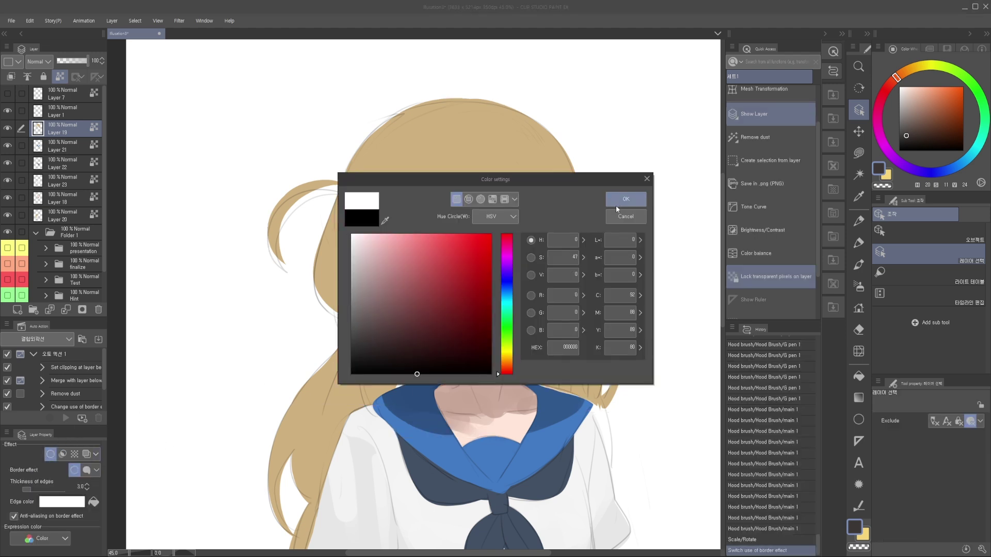
left_click(622, 206)
Step: Examine the black border along the hair's edge for rough or stray pixels
left_click_drag(540, 225, 603, 343)
left_click_drag(567, 231, 589, 230)
left_click_drag(371, 150, 521, 312)
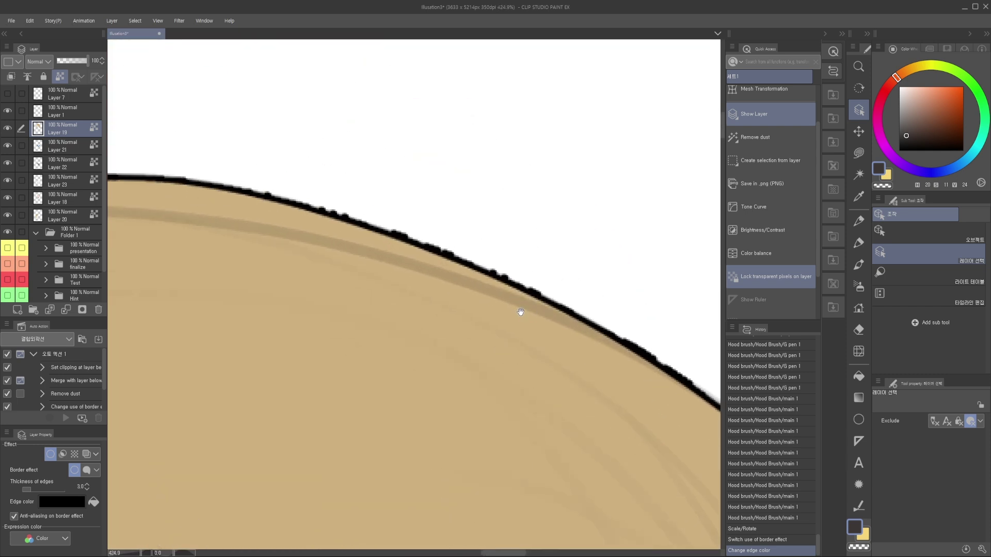
scroll(523, 309, "down", 4)
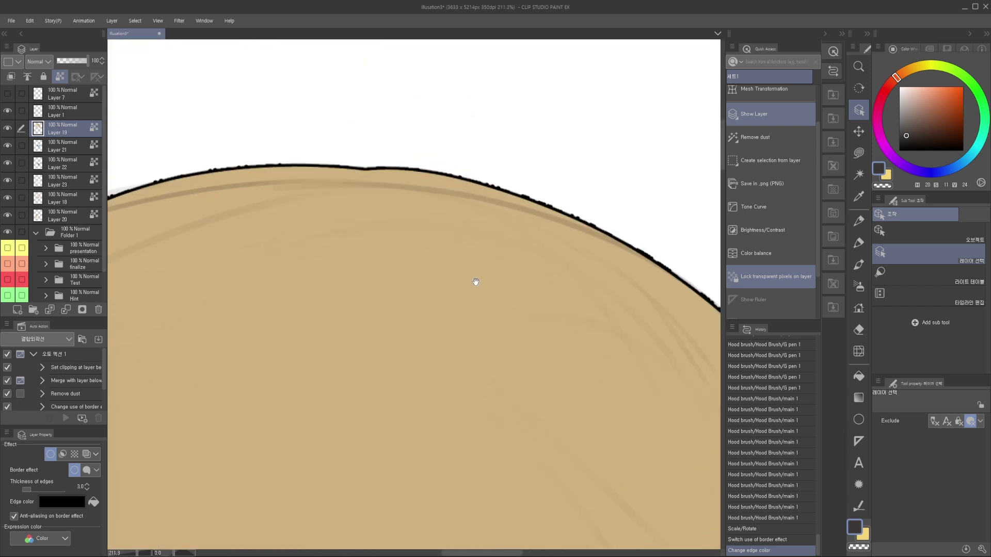
scroll(494, 293, "down", 4)
left_click_drag(494, 361, 484, 301)
scroll(485, 299, "up", 1)
left_click_drag(519, 271, 492, 291)
scroll(523, 279, "up", 2)
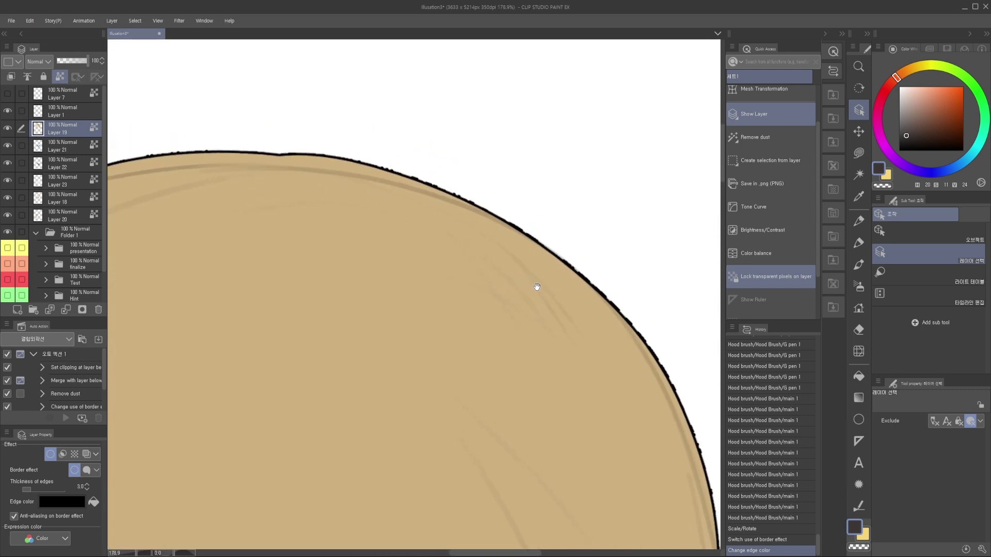
scroll(523, 279, "down", 2)
scroll(547, 285, "up", 3)
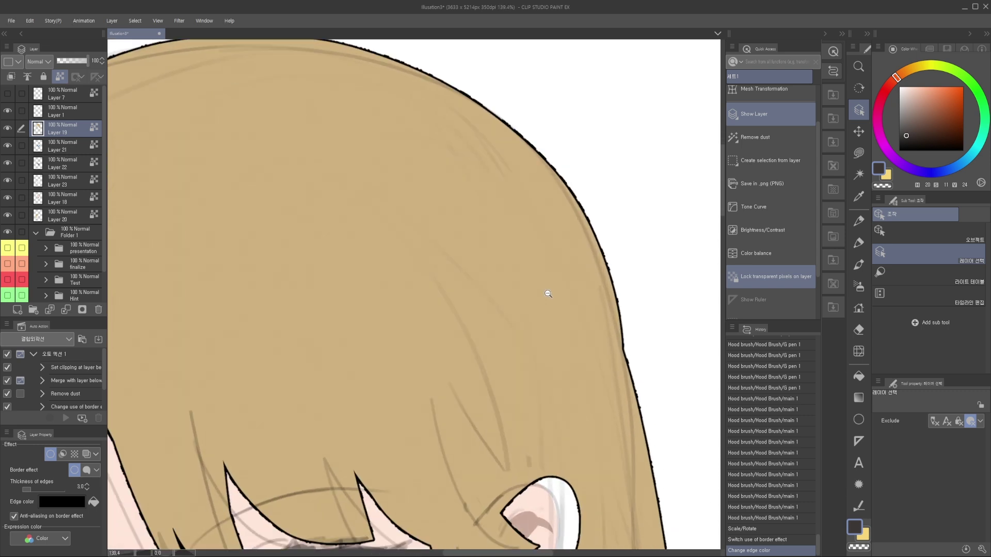
scroll(548, 294, "down", 3)
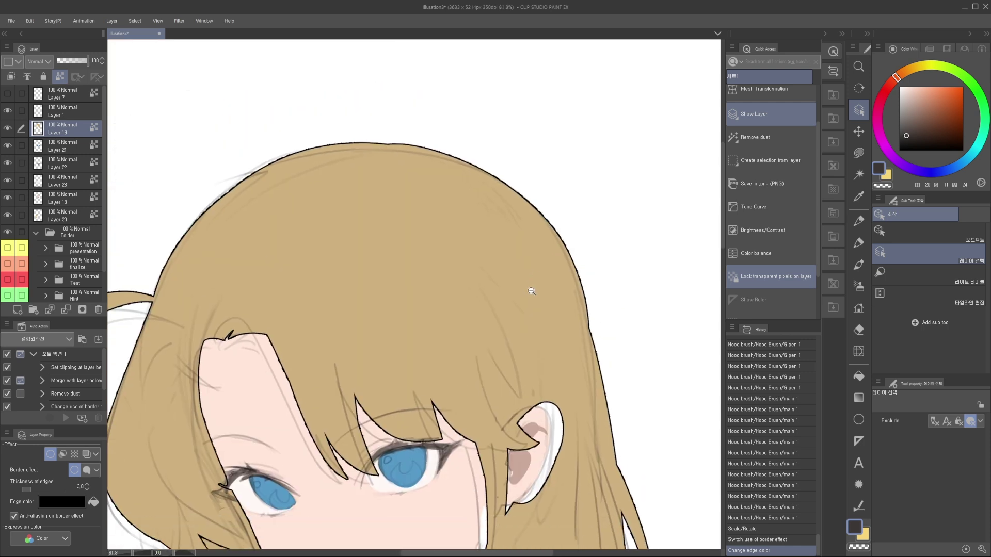
scroll(535, 291, "up", 1)
left_click_drag(505, 358, 524, 302)
scroll(530, 301, "down", 1)
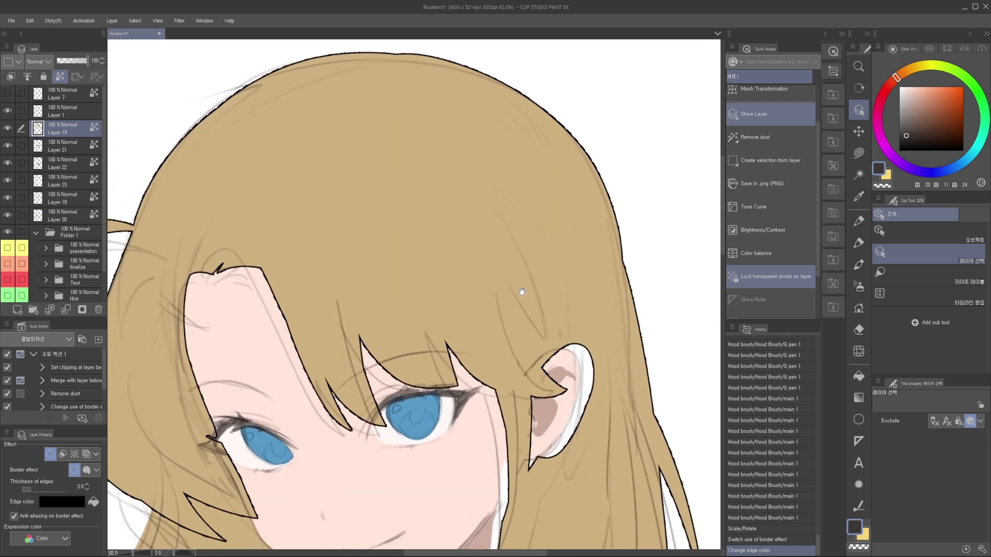
Step: Preview the Remove dust filter on Layer 19 with dust size 50 in Remove dust from transparency mode, and cancel it
left_click(179, 21)
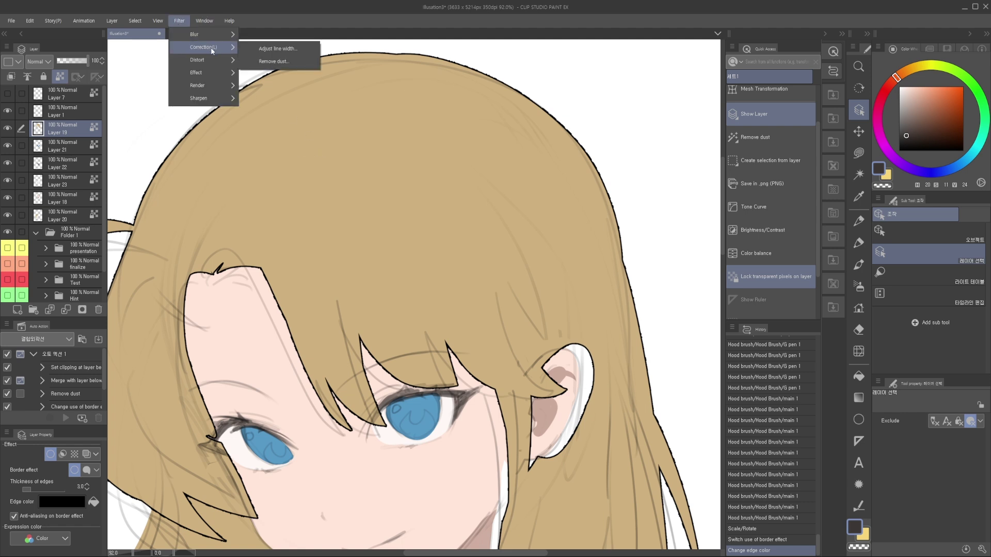
left_click(282, 62)
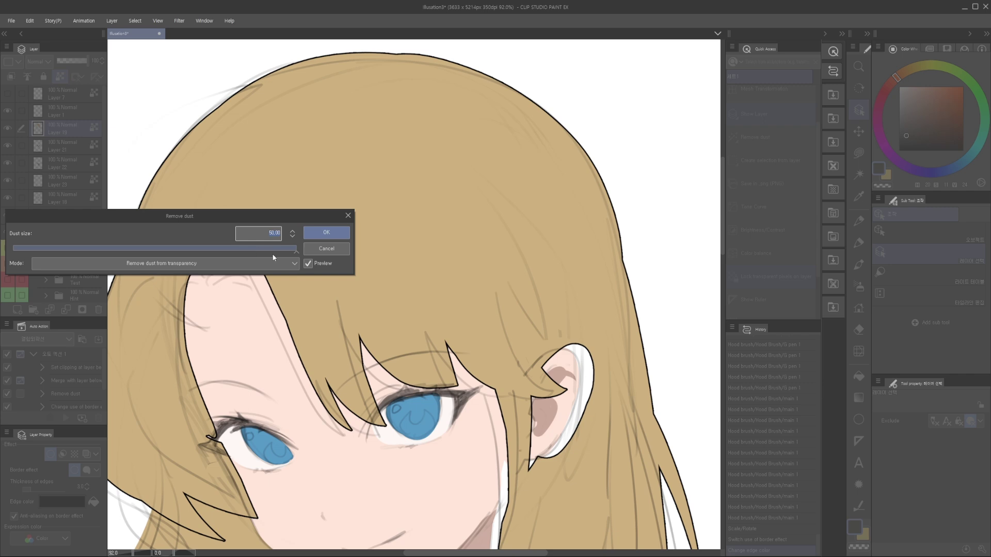
left_click_drag(289, 249, 258, 250)
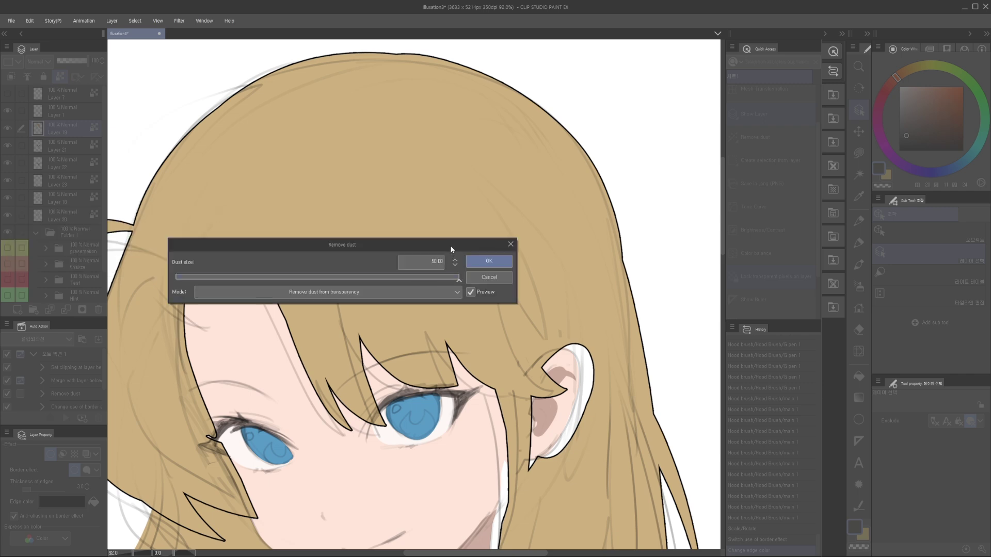
left_click_drag(451, 249, 418, 253)
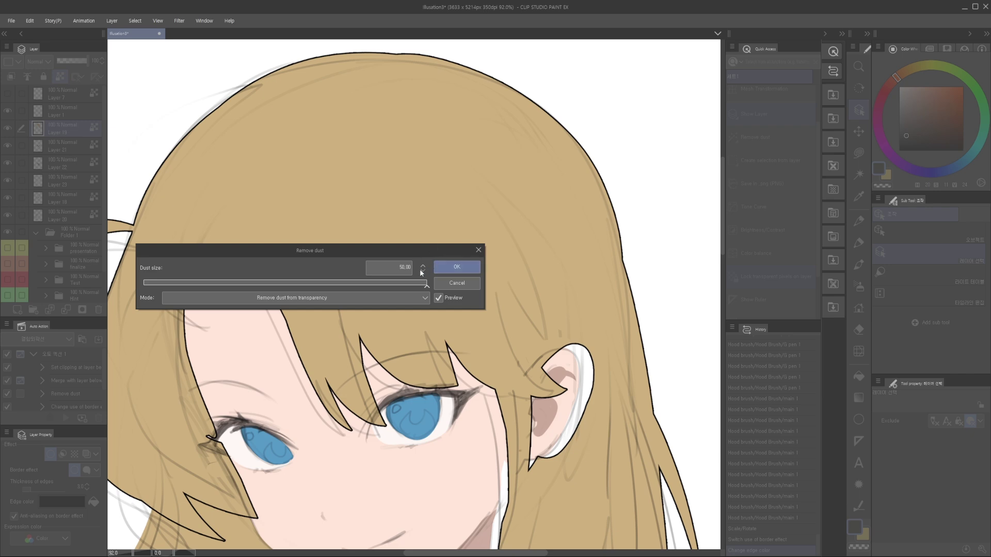
left_click_drag(432, 247, 424, 249)
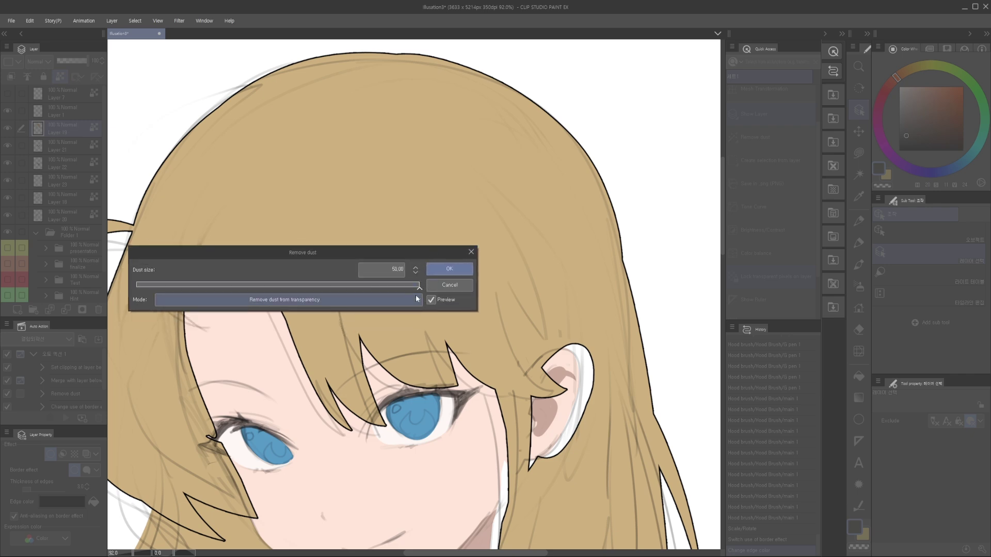
left_click(447, 287)
Step: Undo the edge color change, the border effect and the scale/rotate transformation of the front hair layer
key("ctrl+z")
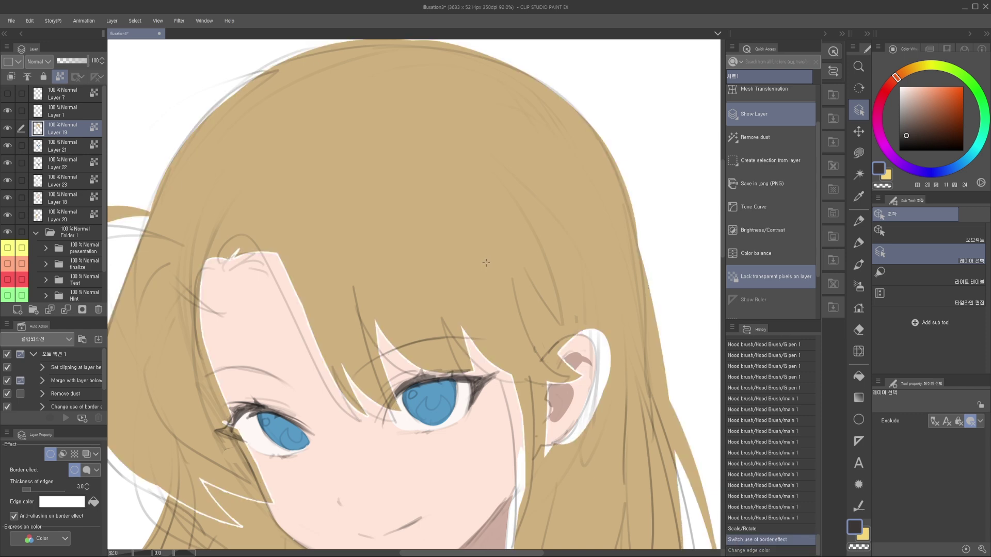
key("ctrl+z")
key("ctrl+z")
Step: Examine the colored illustration as a whole, from the hair down to the uniform
scroll(467, 268, "down", 3)
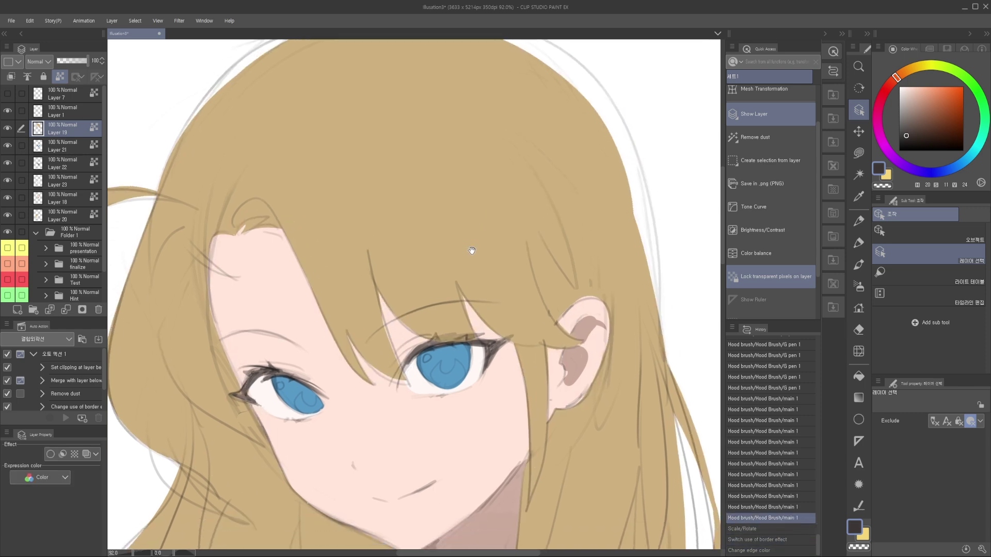
scroll(471, 329, "down", 3)
mouse_move(473, 295)
left_mouse_down()
mouse_move(475, 281)
mouse_move(461, 284)
left_mouse_up()
scroll(467, 288, "down", 2)
scroll(468, 295, "up", 1)
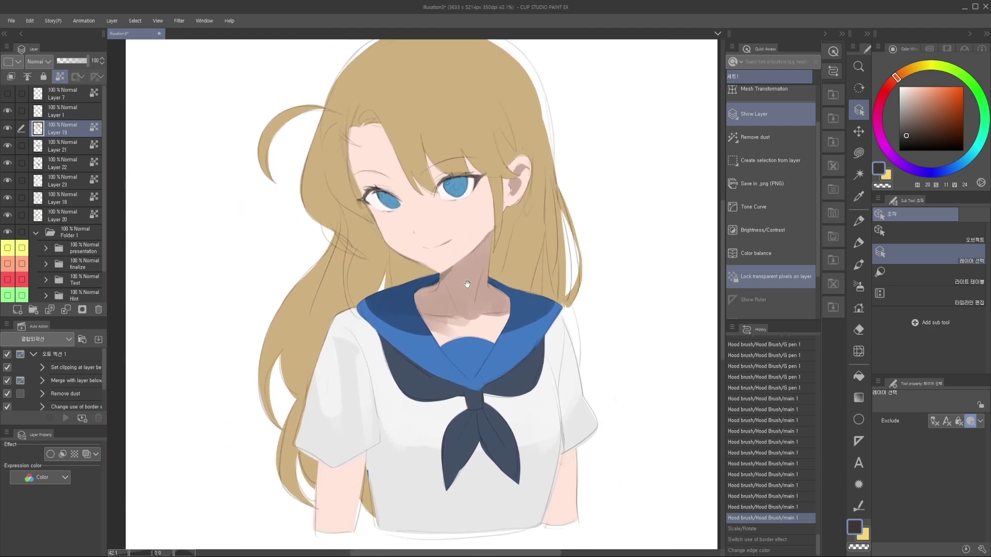
scroll(467, 284, "down", 2)
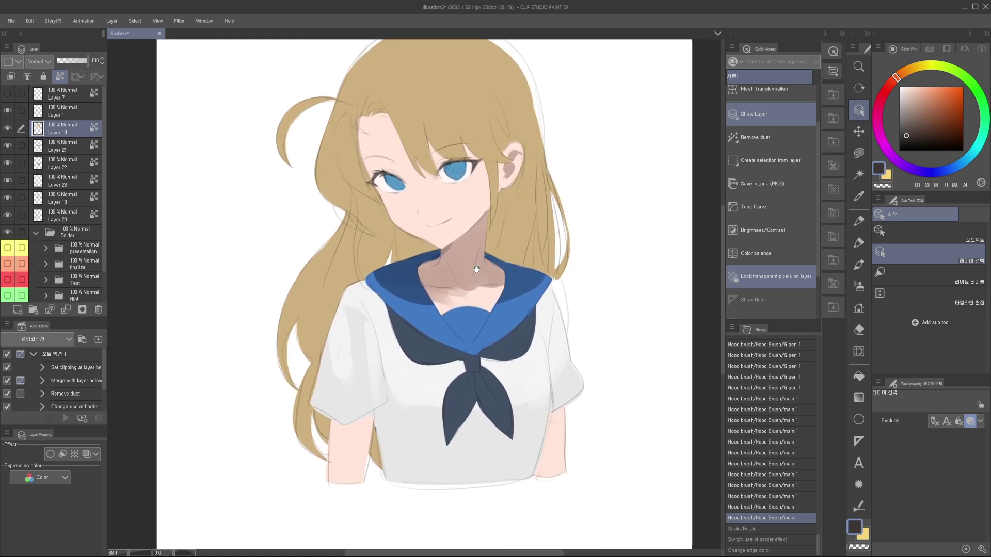
left_click_drag(476, 269, 474, 294)
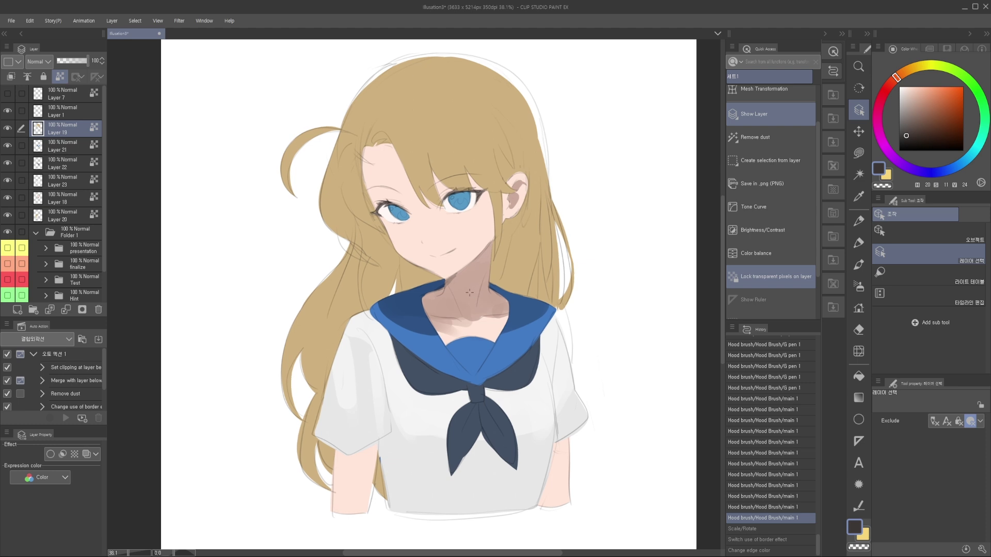
left_click_drag(434, 162, 439, 193)
left_click_drag(440, 193, 437, 178)
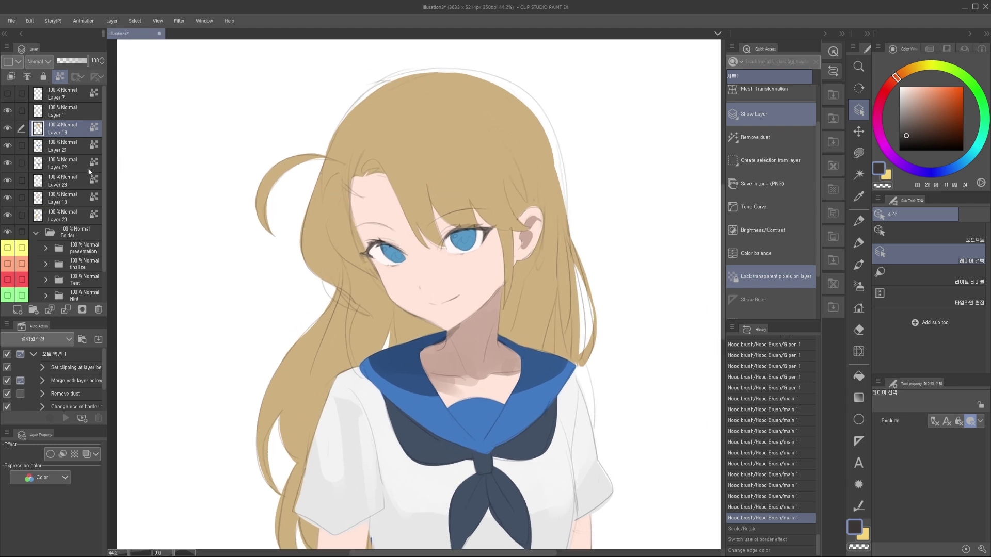
Step: Add a border effect with a black edge color to the front hair layer, Layer 19
left_click(79, 184)
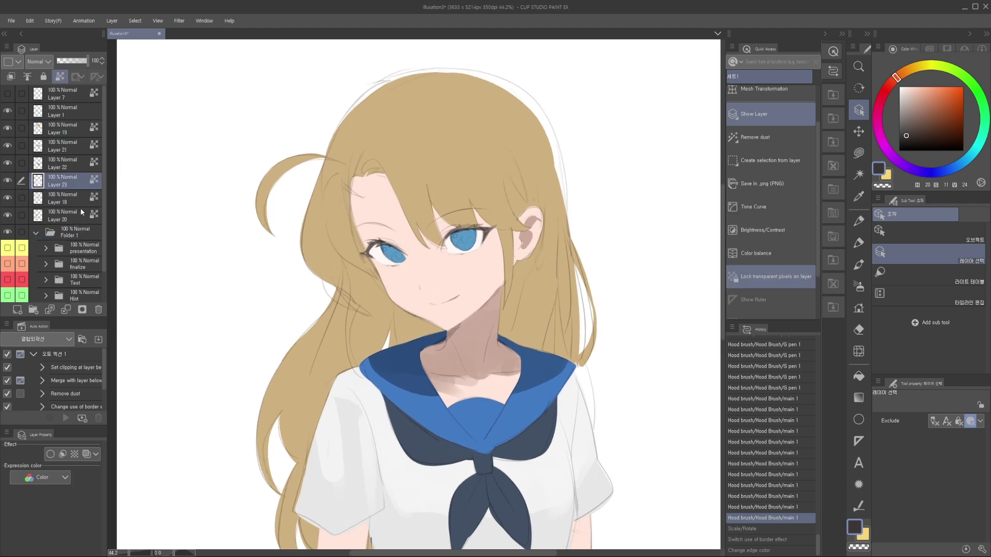
left_click(80, 211)
left_click(77, 134)
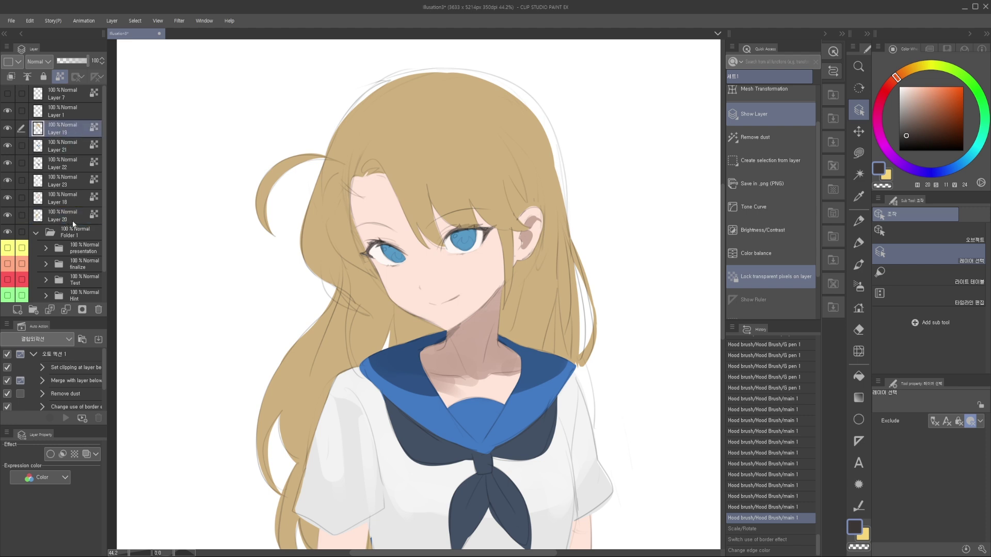
left_click(50, 454)
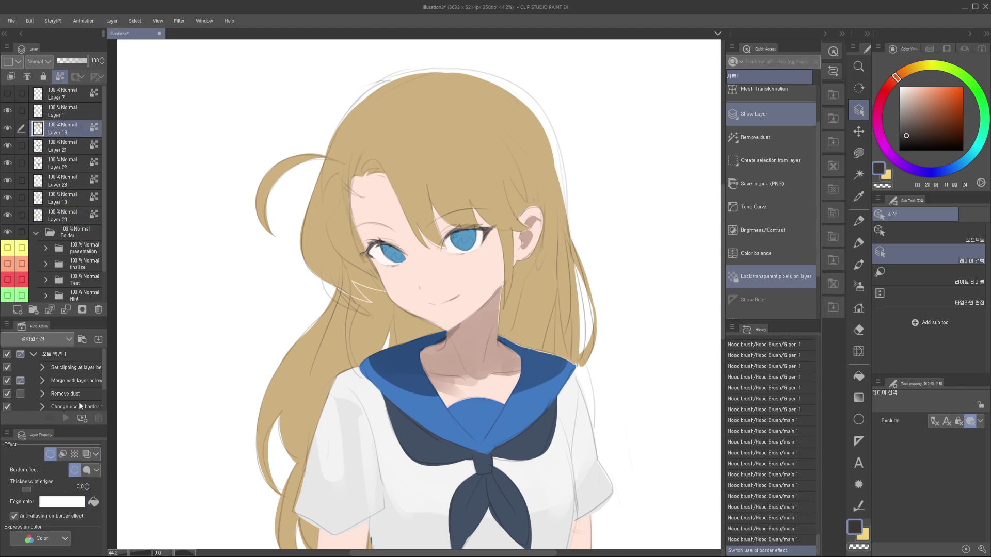
left_click(75, 504)
left_click(422, 367)
left_click(626, 201)
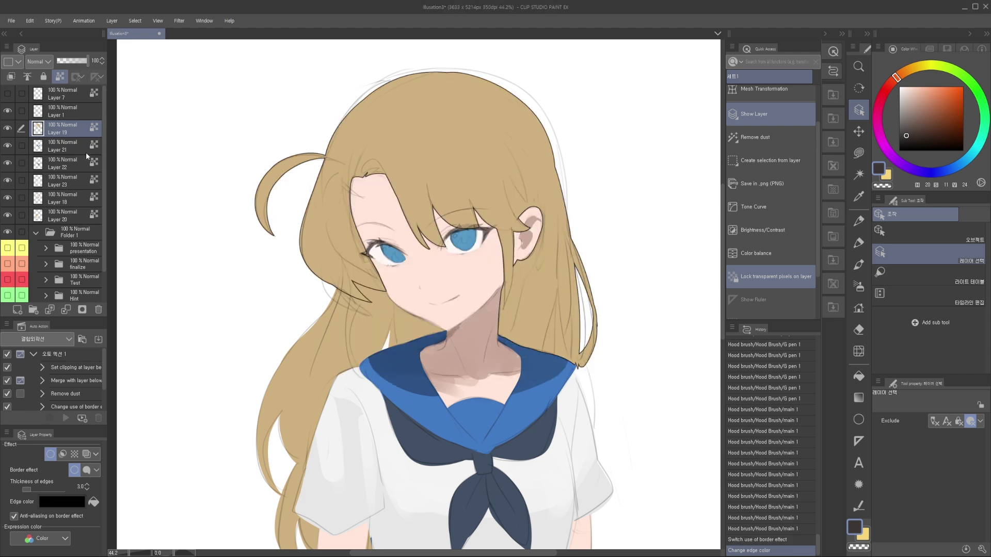
Step: Add a border effect with a black edge color to the sailor collar layer, Layer 21
left_click(66, 149)
left_click(50, 454)
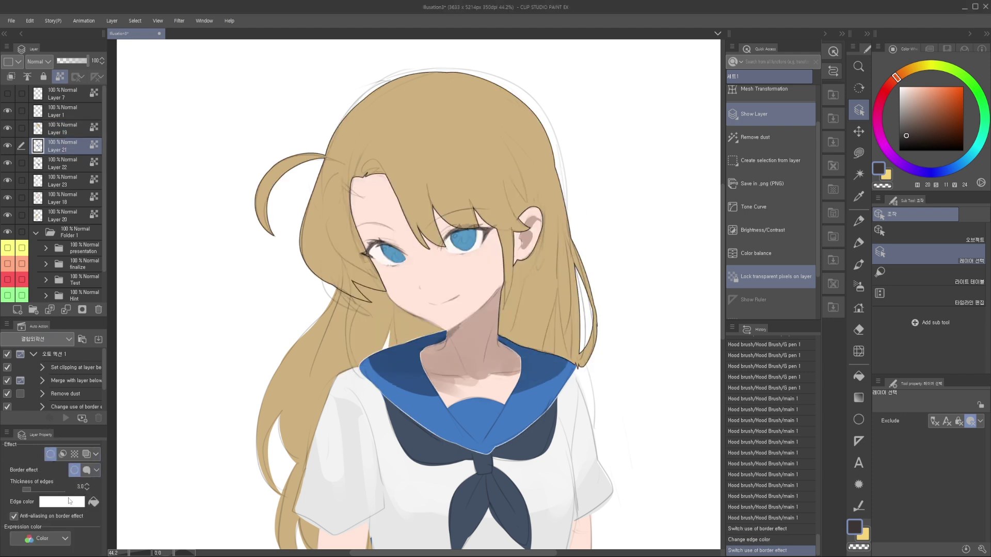
left_click(73, 502)
left_click(447, 375)
left_click(639, 202)
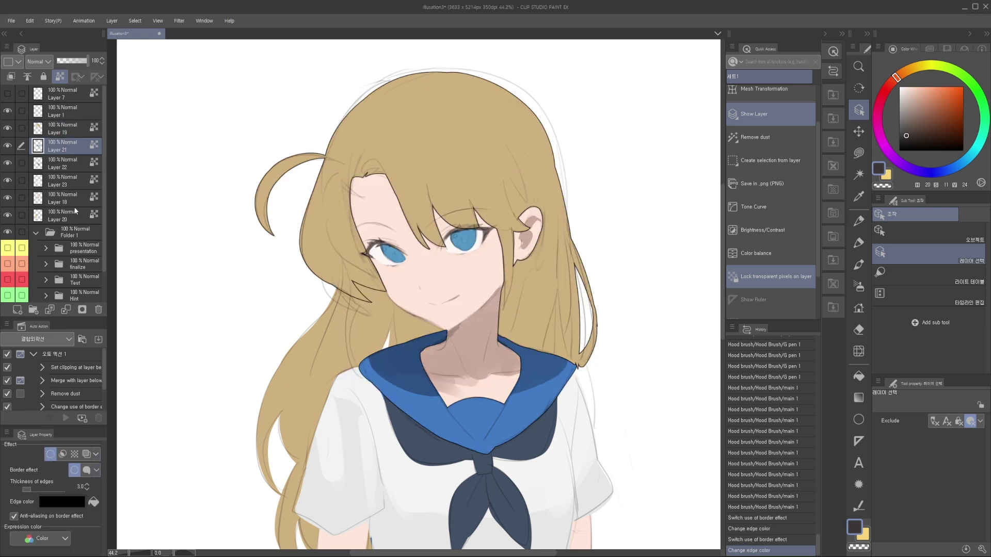
Step: Add a border effect with a black edge color to the neckerchief layer, Layer 22
left_click(74, 172)
left_click(50, 454)
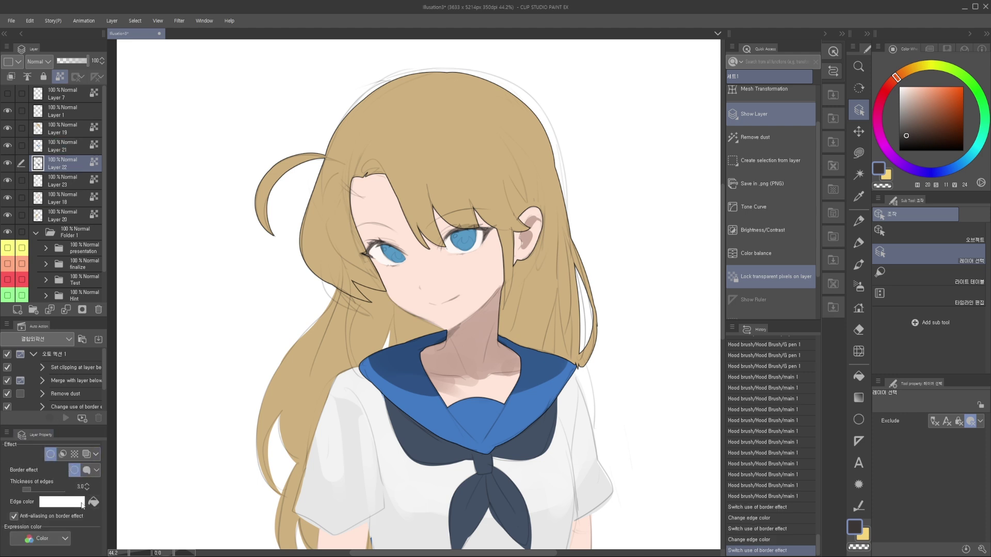
left_click(82, 503)
left_click(398, 371)
left_click(625, 199)
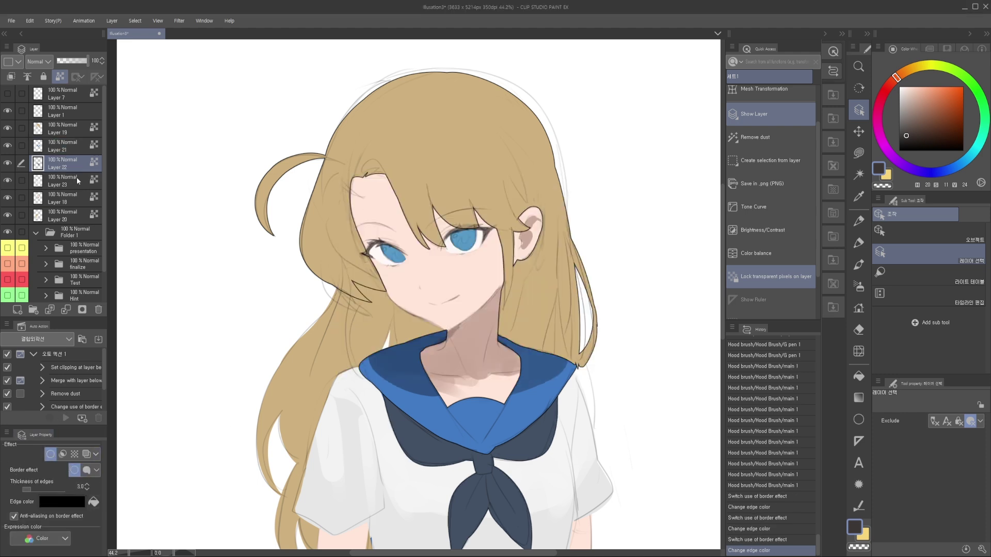
Step: Rasterize the border effect on the front hair, collar and neckerchief layers (Layers 19, 21 and 22) together
left_click(77, 132, "shift")
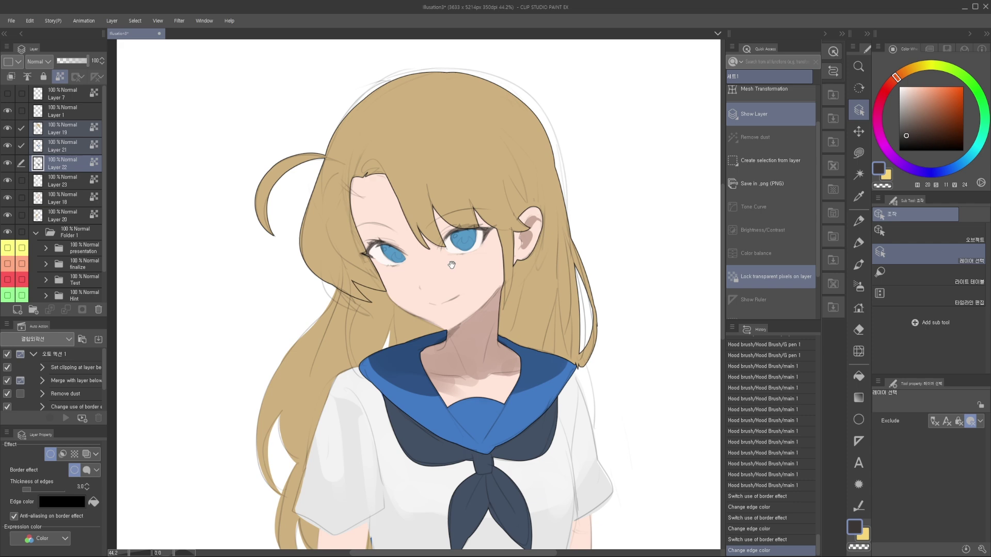
left_click_drag(452, 266, 434, 284)
left_click_drag(446, 243, 333, 323)
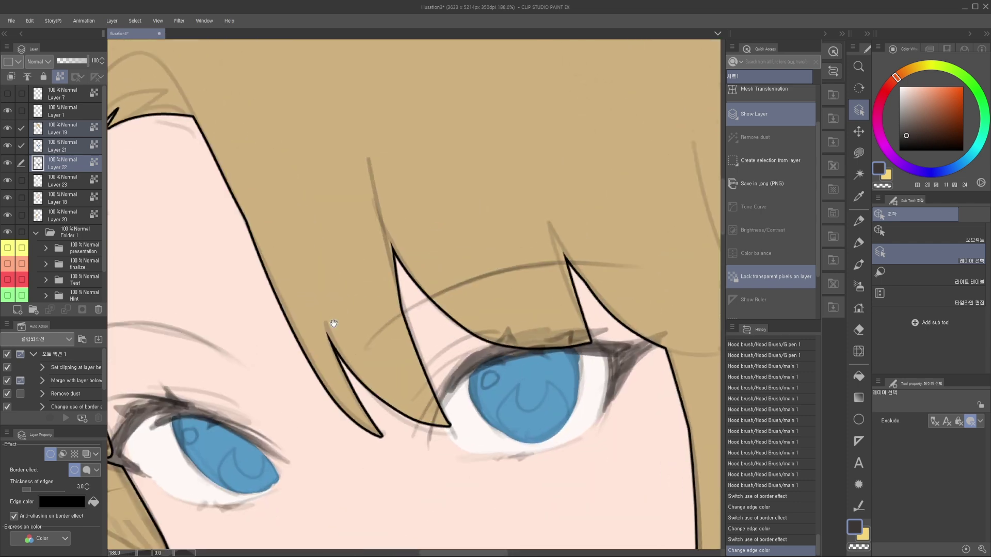
left_click_drag(368, 263, 406, 292)
left_click_drag(360, 275, 339, 300)
scroll(371, 299, "down", 2)
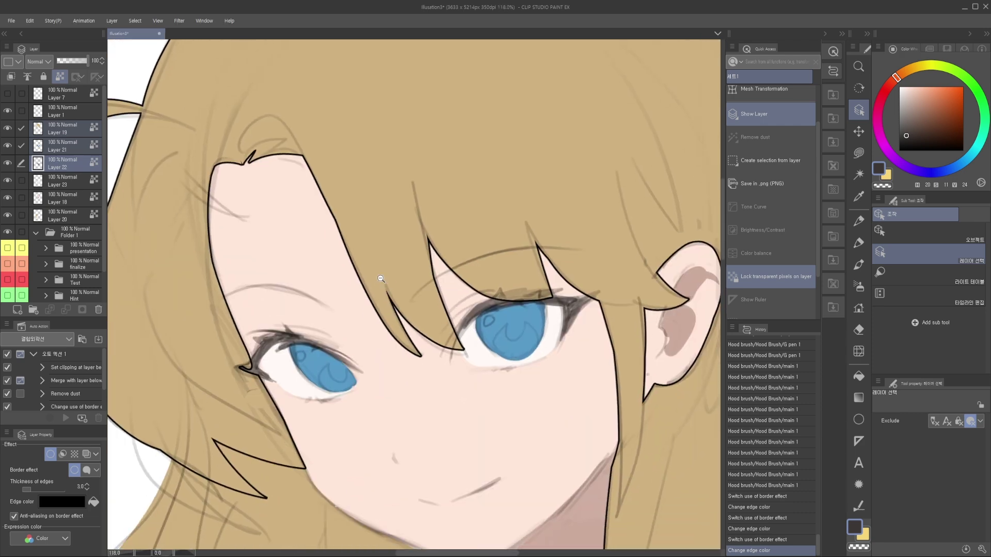
left_click_drag(381, 276, 439, 254)
scroll(818, 169, "down", 3)
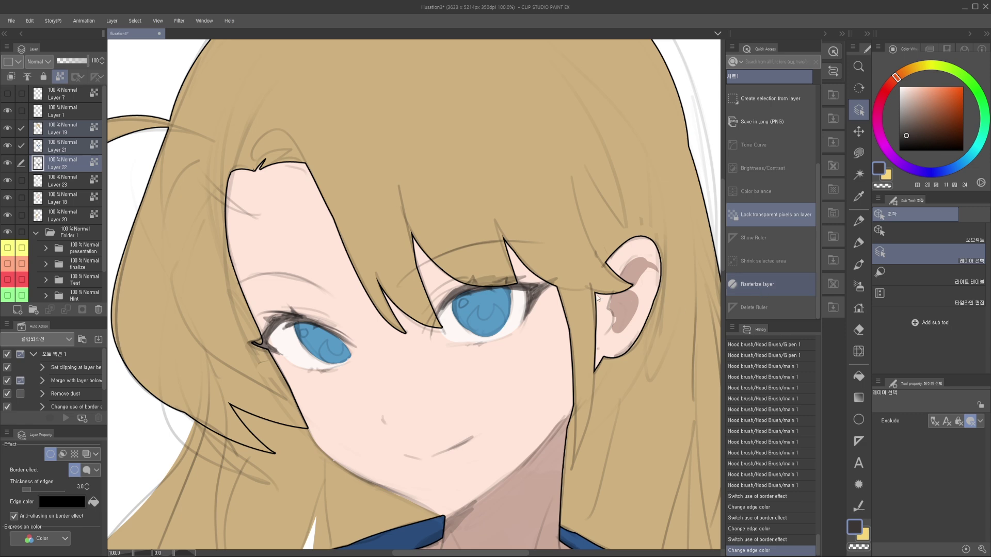
scroll(418, 235, "down", 1)
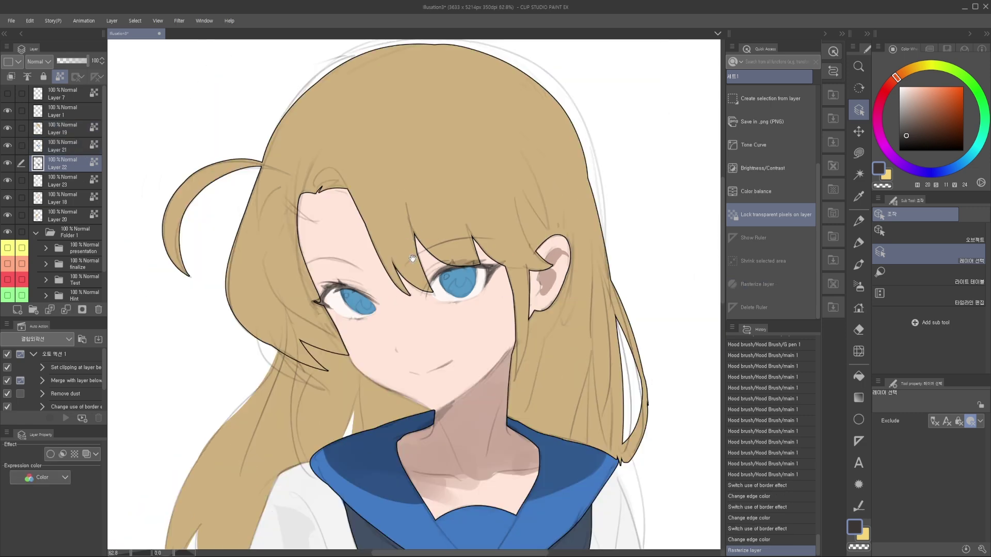
Step: Try scaling the rasterized front hair layer, Layer 19, to 85% to check its outline thickness, and abandon the transformation
left_click(438, 207)
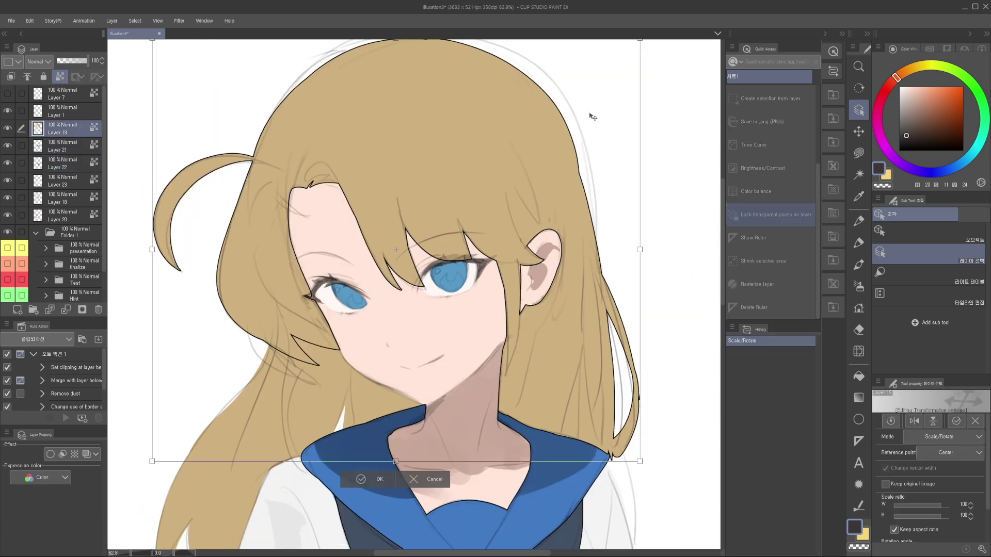
key("ctrl+t")
left_click_drag(603, 149, 534, 226)
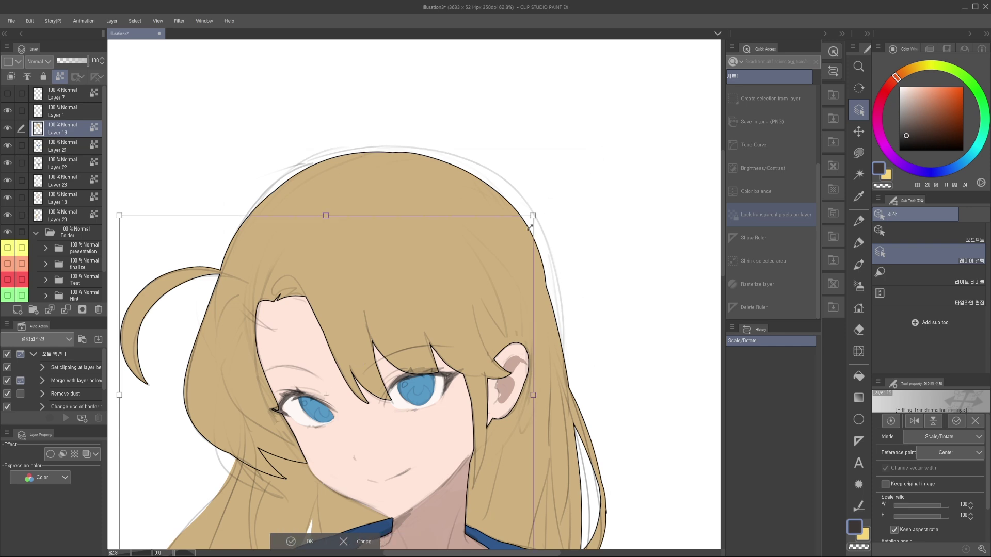
key("Return")
scroll(398, 317, "up", 5)
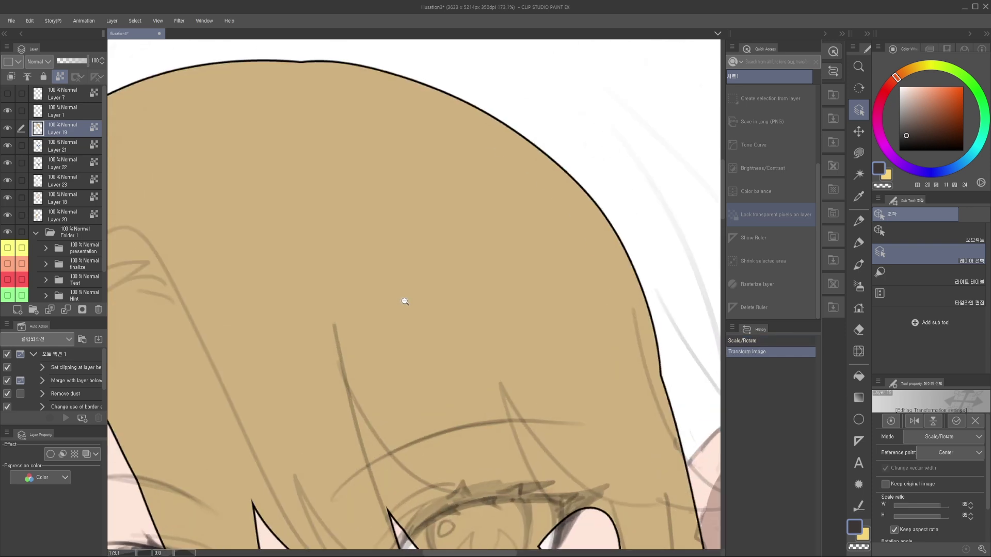
scroll(405, 301, "down", 5)
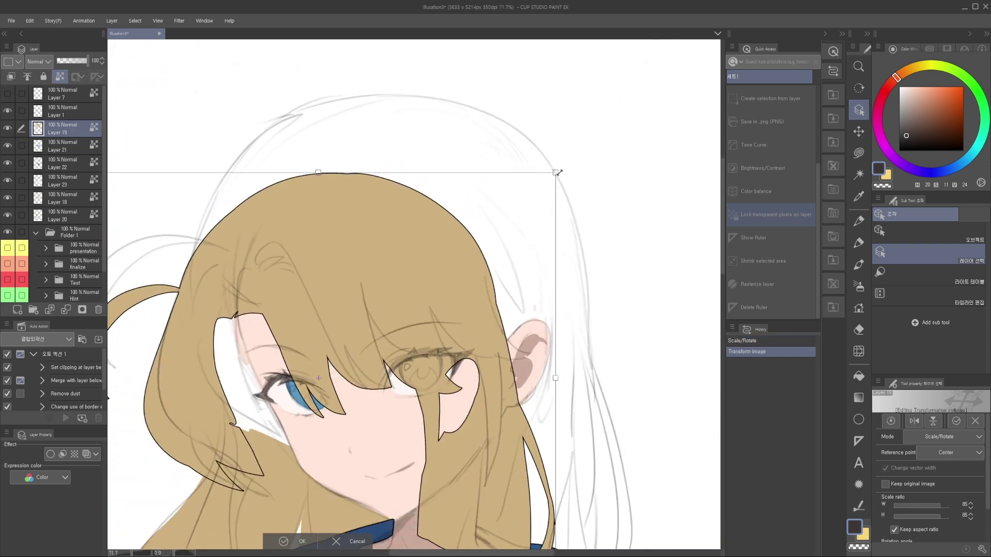
left_click_drag(556, 174, 607, 127)
key("Escape")
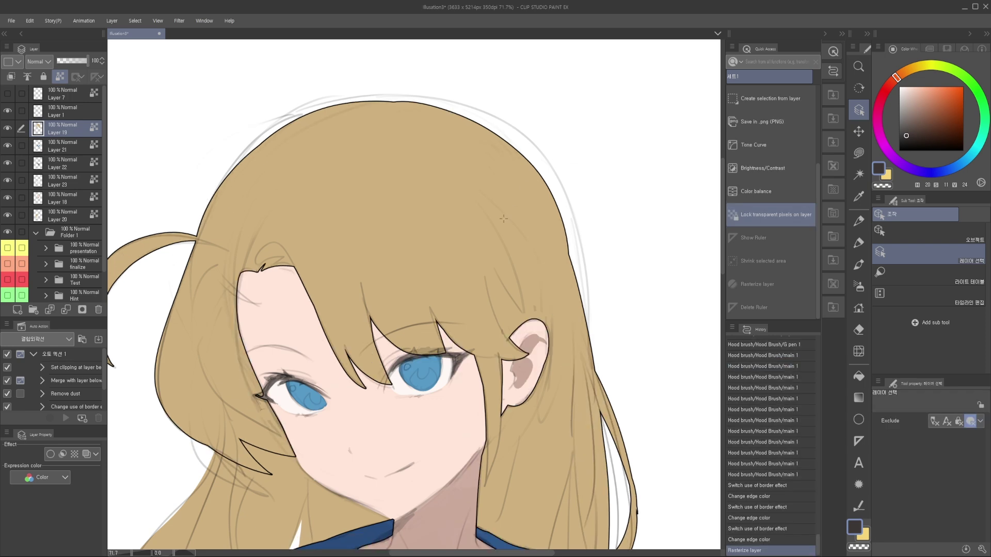
Step: Undo the rasterizing and the black border effects on the front hair, collar and neckerchief layers
scroll(506, 279, "down", 3)
scroll(506, 280, "down", 1)
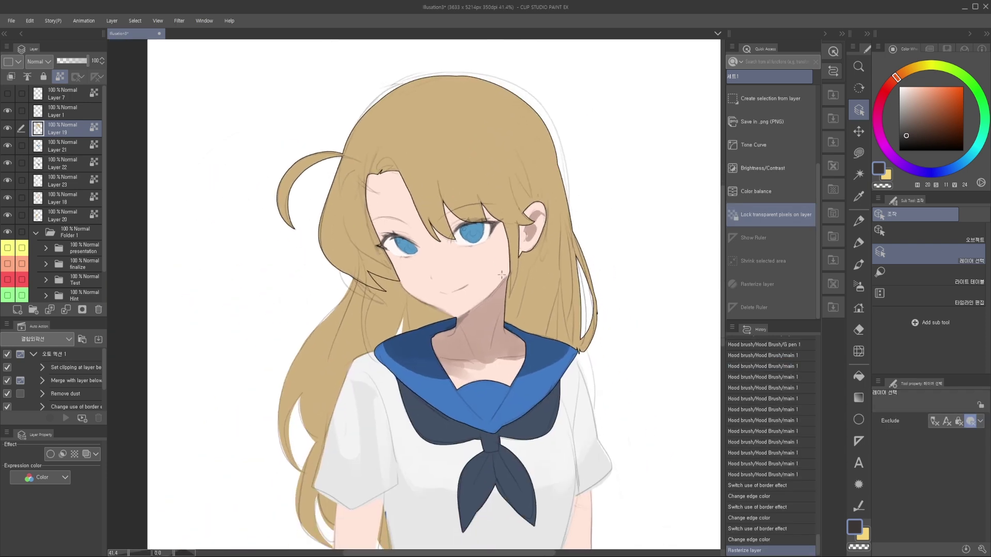
key("ctrl+z")
key("ctrl+z")
key("ctrl+z")
key("ctrl+z")
key("ctrl+z")
key("ctrl+z")
key("ctrl+z")
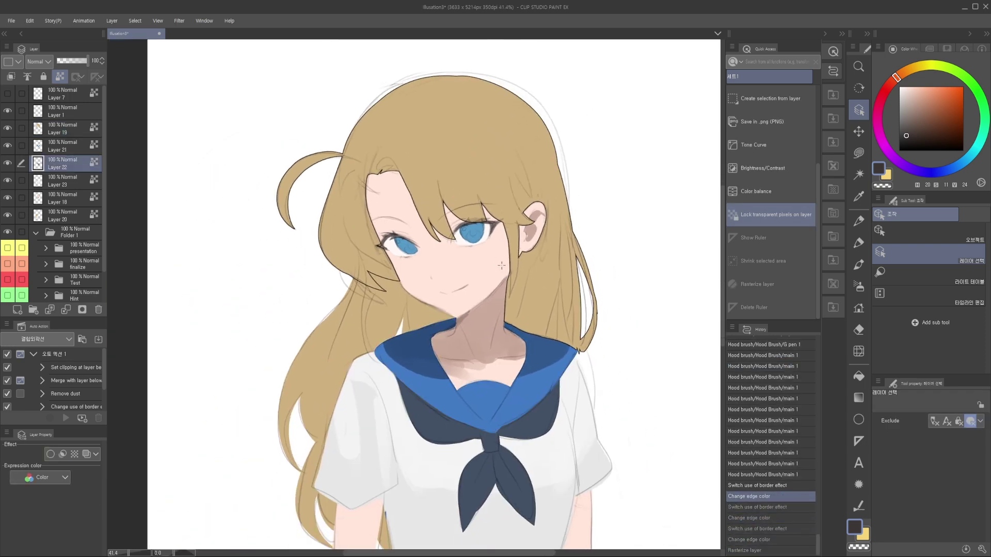
Step: Make the front hair layer, Layer 19, active by picking it on the canvas, and sample the tan hair color
scroll(501, 267, "up", 3)
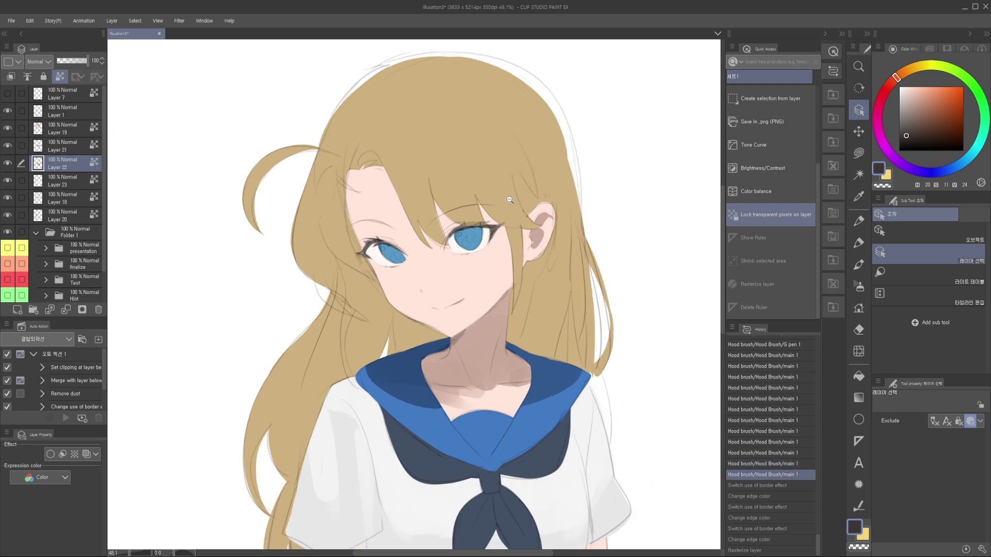
left_click(494, 196, "ctrl+shift")
scroll(448, 205, "down", 2)
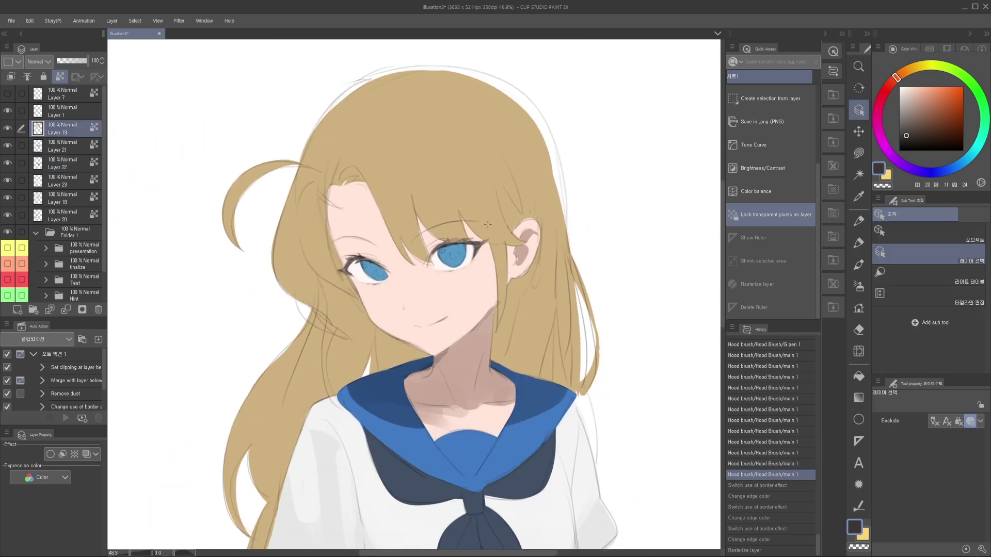
left_click_drag(520, 313, 514, 275)
scroll(516, 281, "up", 1)
left_click(525, 287, "alt")
mouse_move(506, 325)
left_mouse_down()
mouse_move(522, 303)
mouse_move(509, 304)
mouse_move(514, 317)
mouse_move(506, 305)
mouse_move(510, 329)
left_mouse_up()
scroll(521, 304, "down", 2)
key("ctrl+shift")
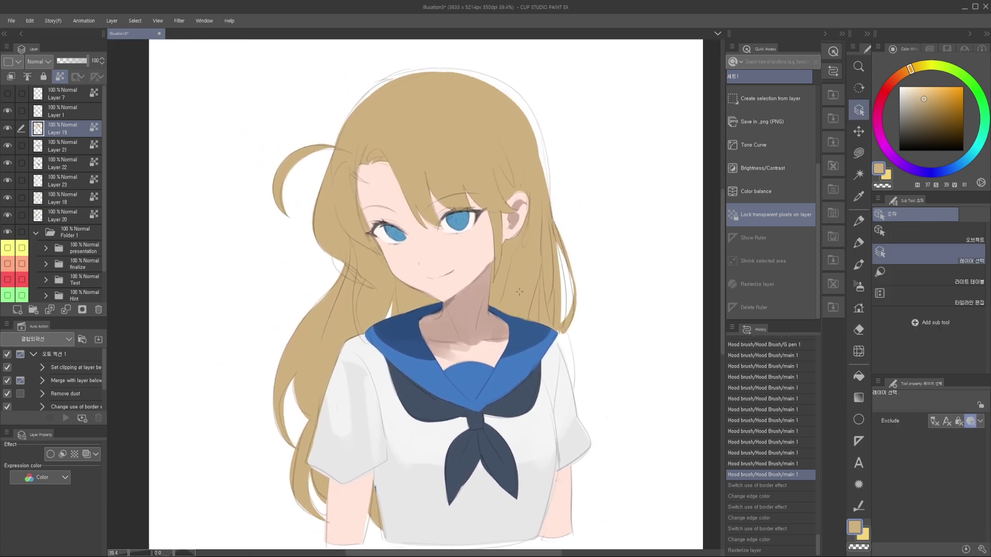
Step: Switch to the main 1 brush and try picking layers from the canvas, ending on the front hair layer, Layer 19
key("b")
mouse_move(454, 284)
left_mouse_down()
mouse_move(466, 283)
mouse_move(469, 297)
mouse_move(444, 282)
mouse_move(458, 264)
mouse_move(506, 286)
mouse_move(489, 255)
left_mouse_up()
left_click(436, 288, "ctrl+shift")
left_click(494, 257, "ctrl+shift")
left_click(507, 267, "ctrl+shift")
scroll(488, 255, "up", 1)
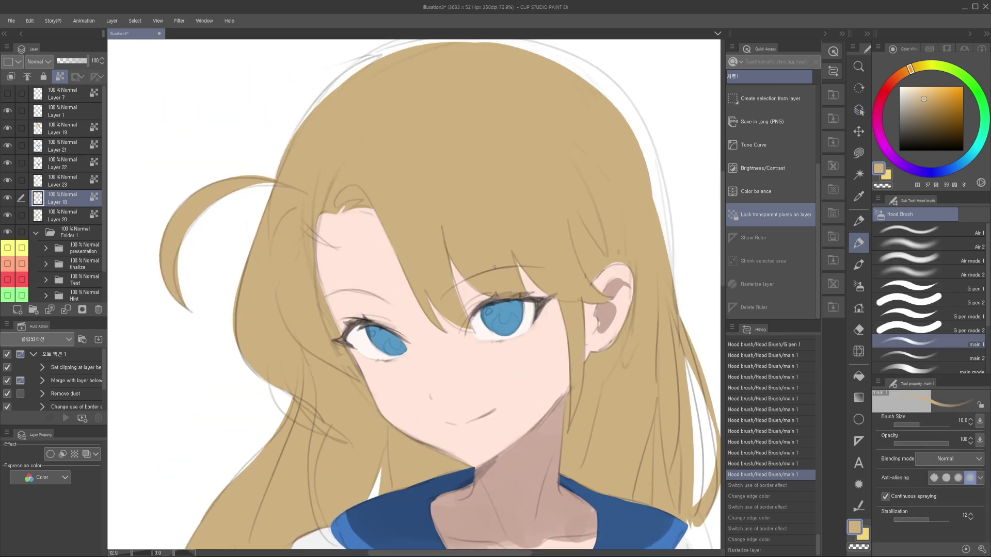
left_click(494, 263, "ctrl")
scroll(484, 266, "up", 2)
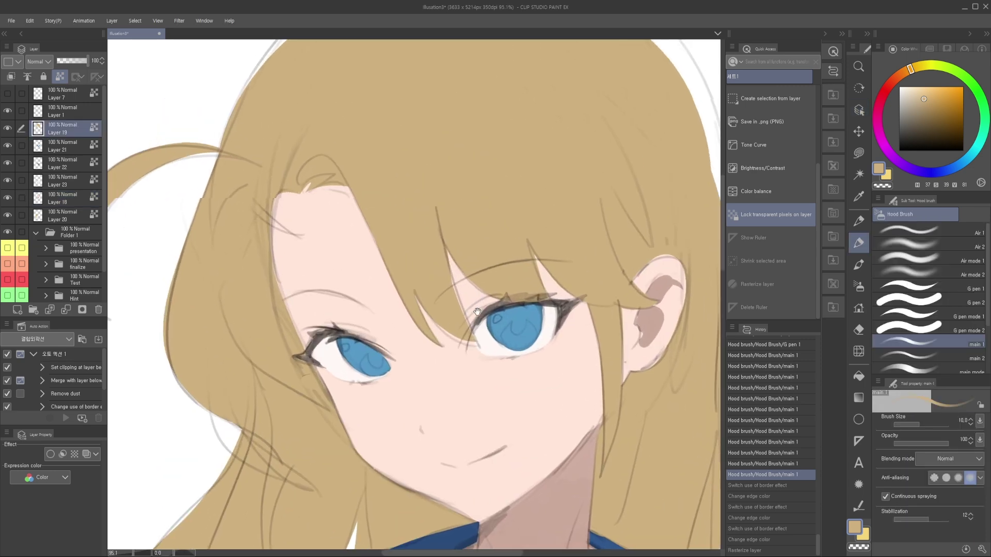
Step: Set up the G pen 1 brush at size 150 with a lighter tan, testing a stroke on the front hair and undoing it
left_click(913, 94)
left_click(910, 287)
key("]")
key("]")
key("]")
key("]")
key("]")
mouse_move(390, 224)
left_mouse_down()
mouse_move(420, 232)
mouse_move(425, 259)
left_mouse_up()
left_click(925, 93)
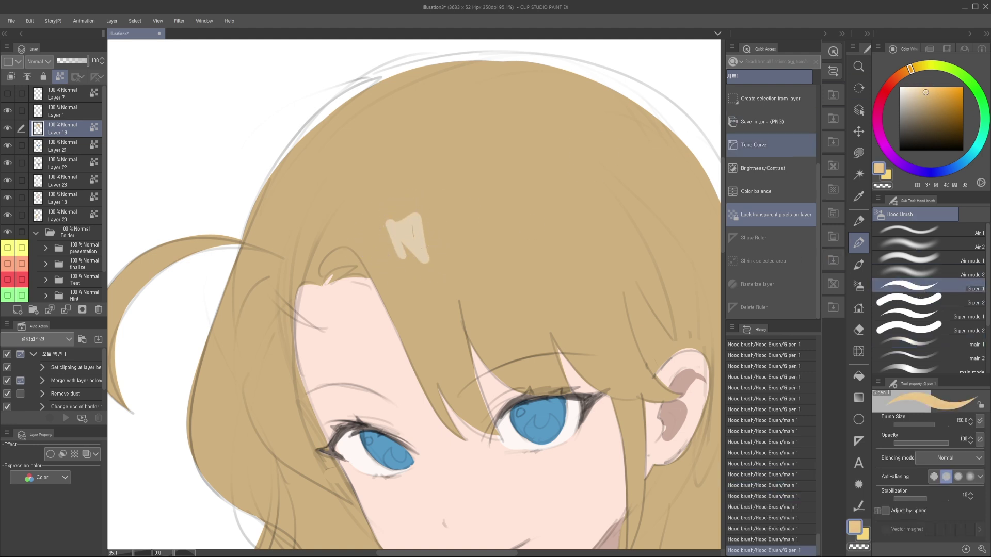
key("ctrl+z")
Step: Paint a curved band of short light tan highlight strokes across the crown of the front hair on Layer 19
mouse_move(394, 222)
left_mouse_down()
mouse_move(409, 237)
mouse_move(418, 235)
mouse_move(404, 231)
mouse_move(433, 216)
mouse_move(447, 232)
left_mouse_up()
key("[")
left_click_drag(448, 192, 465, 206)
left_click_drag(381, 230, 383, 245)
left_click_drag(366, 207, 356, 219)
left_click_drag(467, 164, 481, 178)
mouse_move(474, 162)
left_mouse_down()
mouse_move(476, 172)
mouse_move(493, 154)
left_mouse_up()
Step: Examine the hair highlights in relation to the whole figure and its uniform
left_click_drag(505, 208, 467, 250)
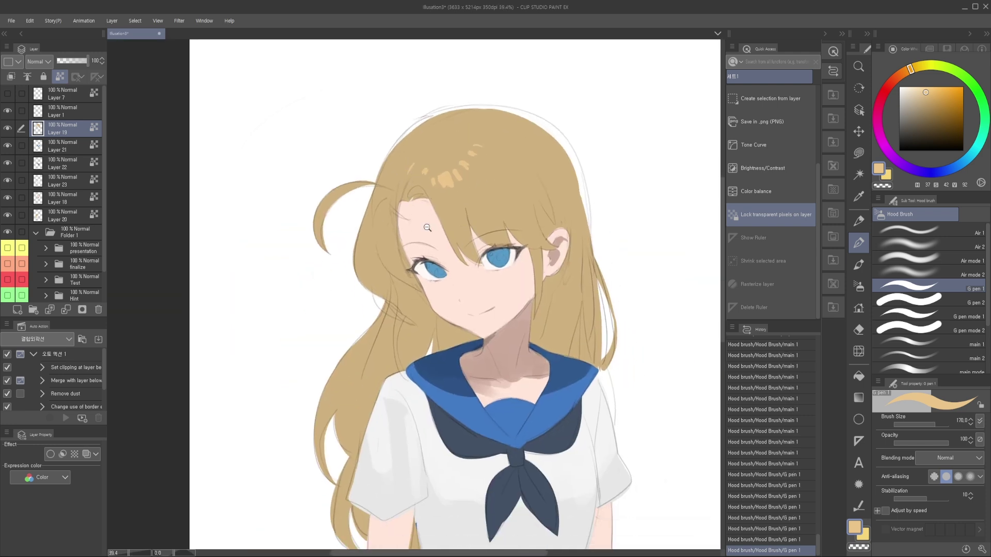
scroll(445, 300, "down", 2)
scroll(447, 353, "up", 2)
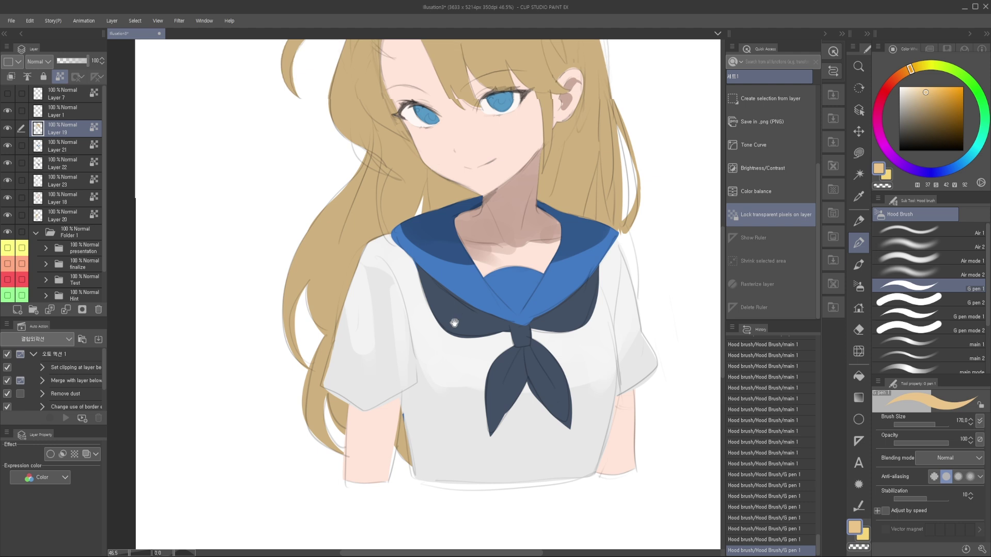
left_click_drag(454, 326, 454, 415)
scroll(472, 345, "down", 1)
left_click_drag(476, 345, 475, 337)
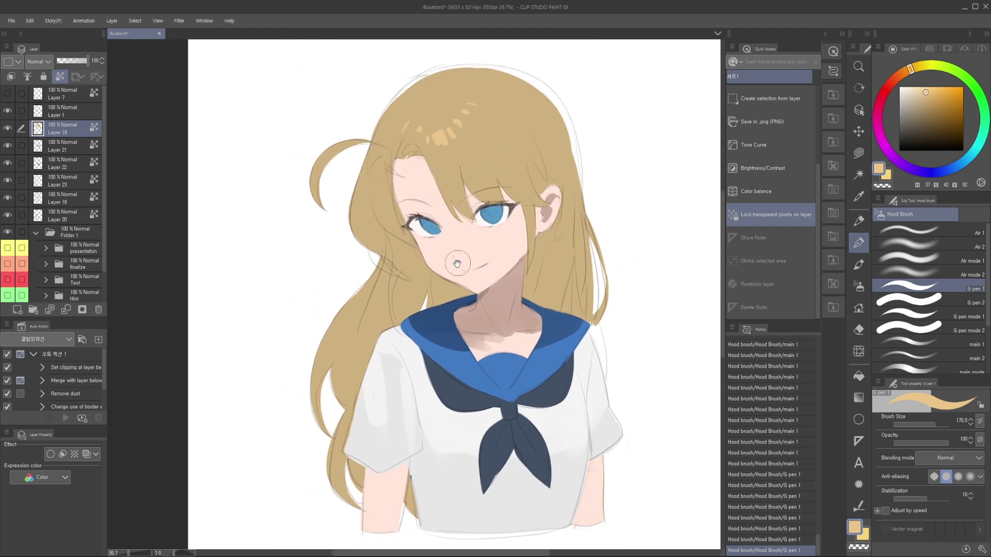
scroll(444, 268, "down", 1)
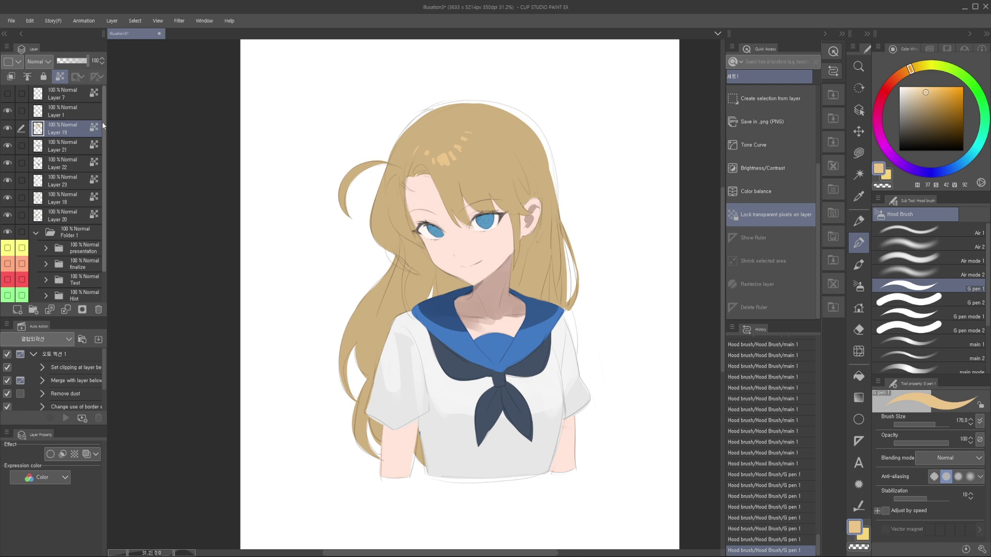
Step: Show the presentation and finalize folders and move both out of Folder 1 to the top of the layer stack
scroll(103, 126, "down", 2)
left_click(96, 199)
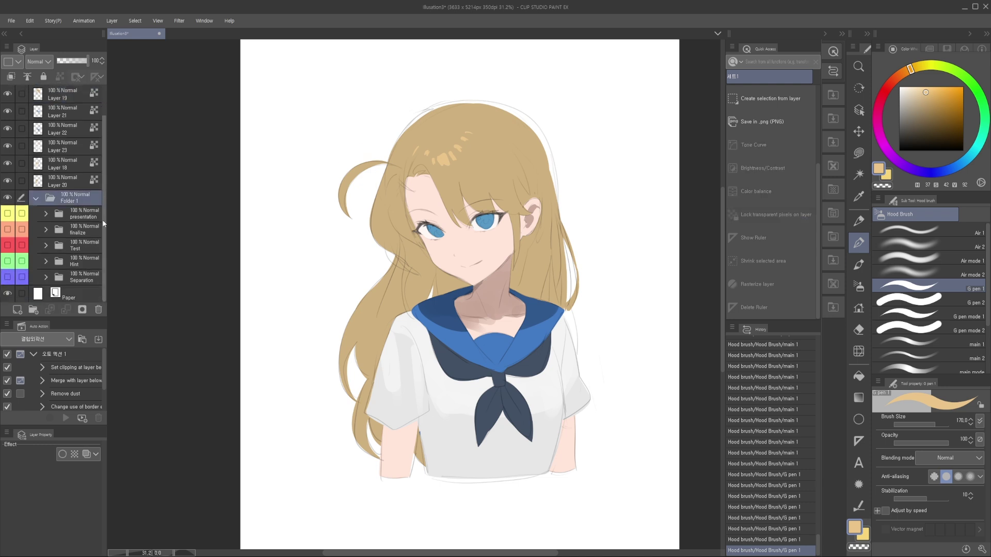
left_click(49, 216)
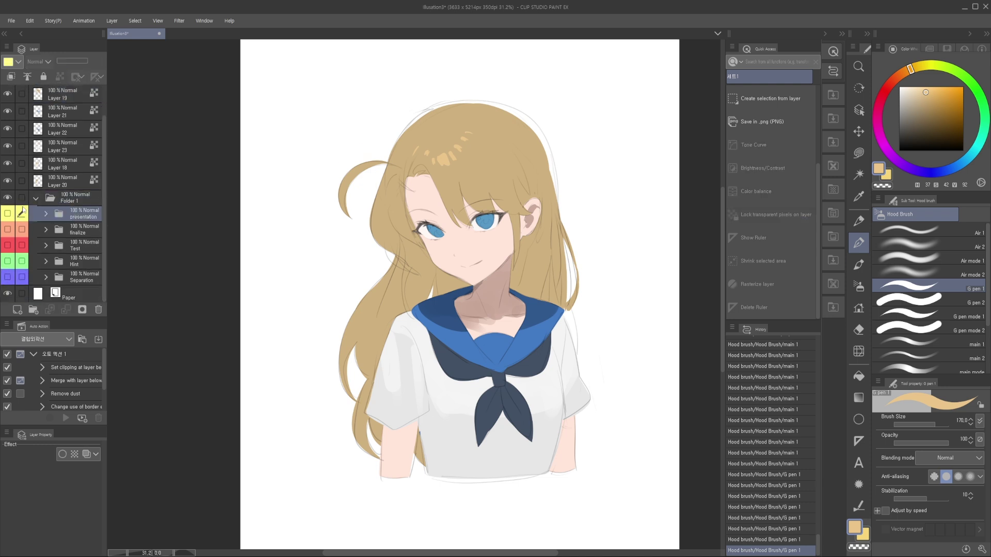
left_click(39, 197)
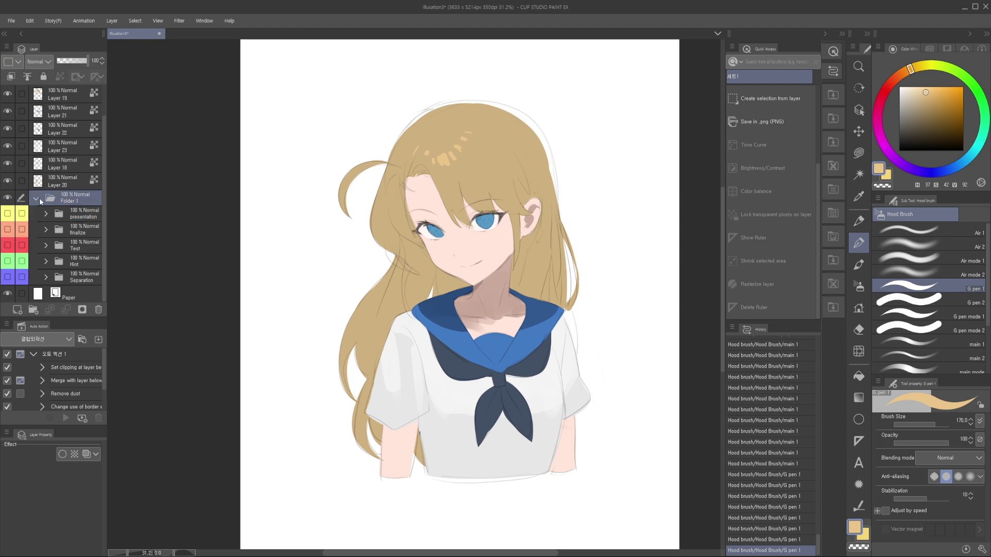
left_click_drag(104, 170, 106, 136)
left_click(74, 251)
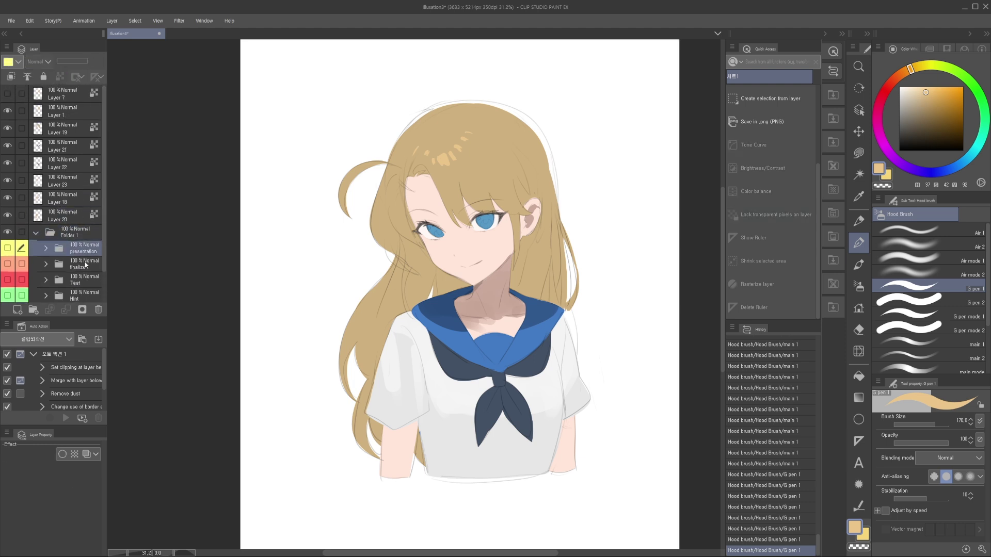
left_click(8, 248)
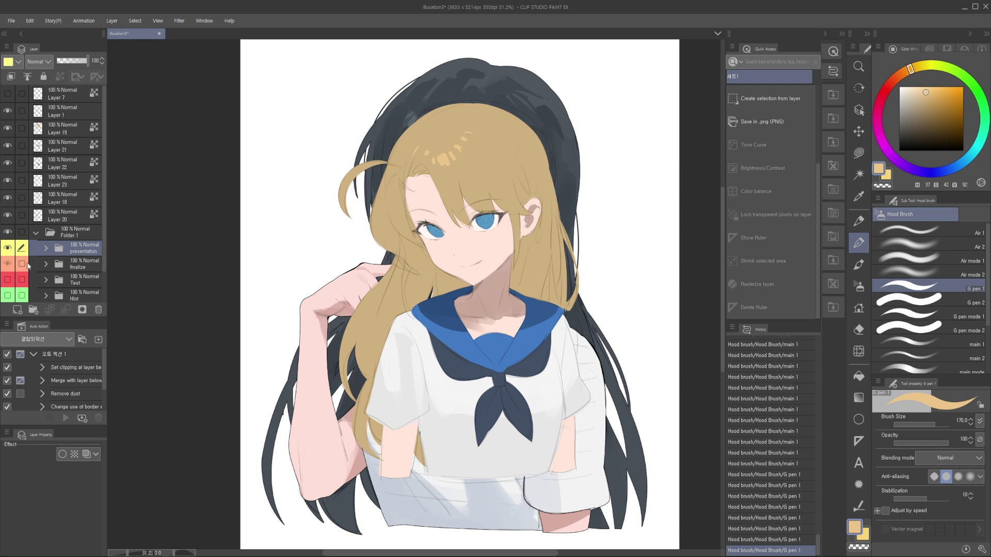
left_click(73, 265, "ctrl")
left_click_drag(73, 265, 91, 94)
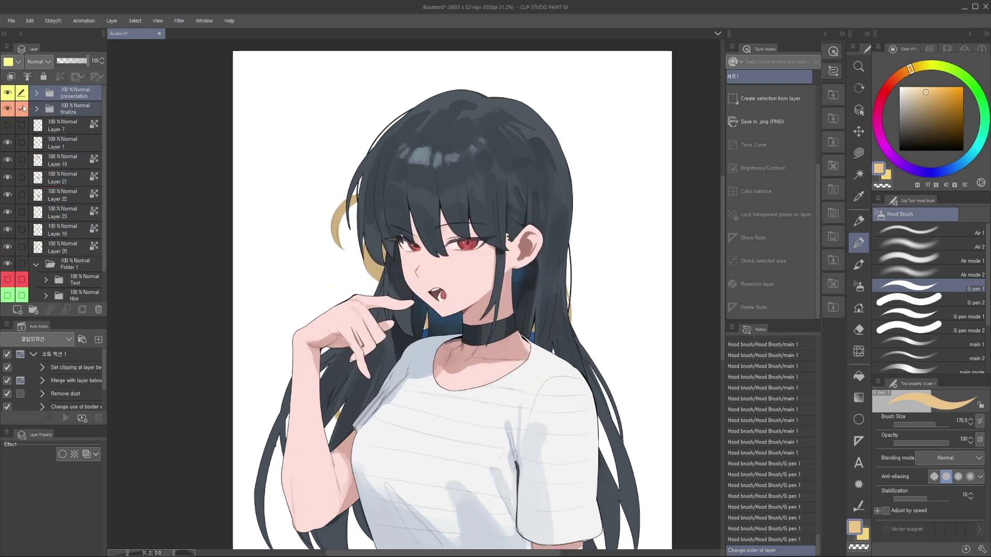
Step: Hide the finalize folder and examine the black-haired girl's face, hand and shirt in the presentation folder
left_click(20, 110)
left_click(7, 107)
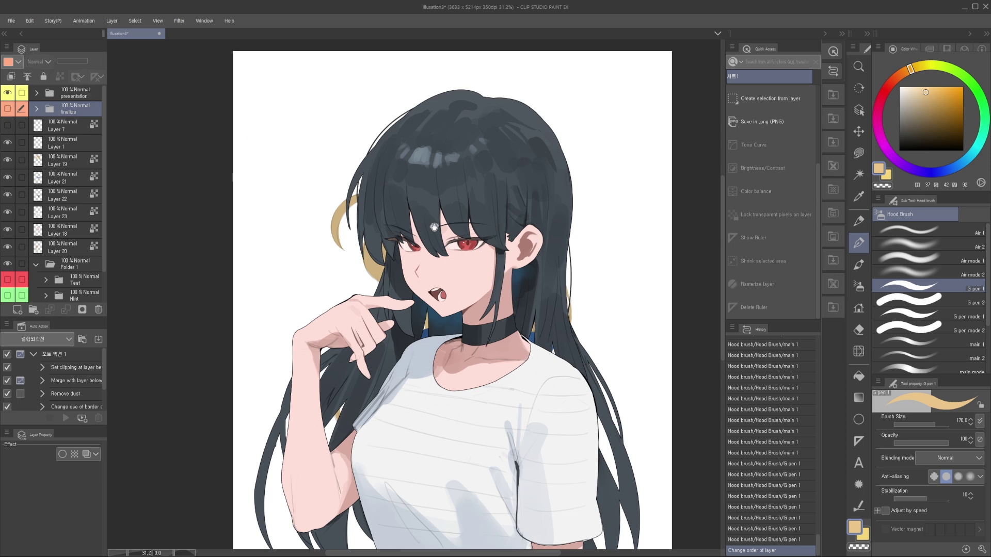
left_click_drag(421, 203, 422, 96)
left_click_drag(408, 256, 428, 256)
left_click_drag(454, 202, 456, 256)
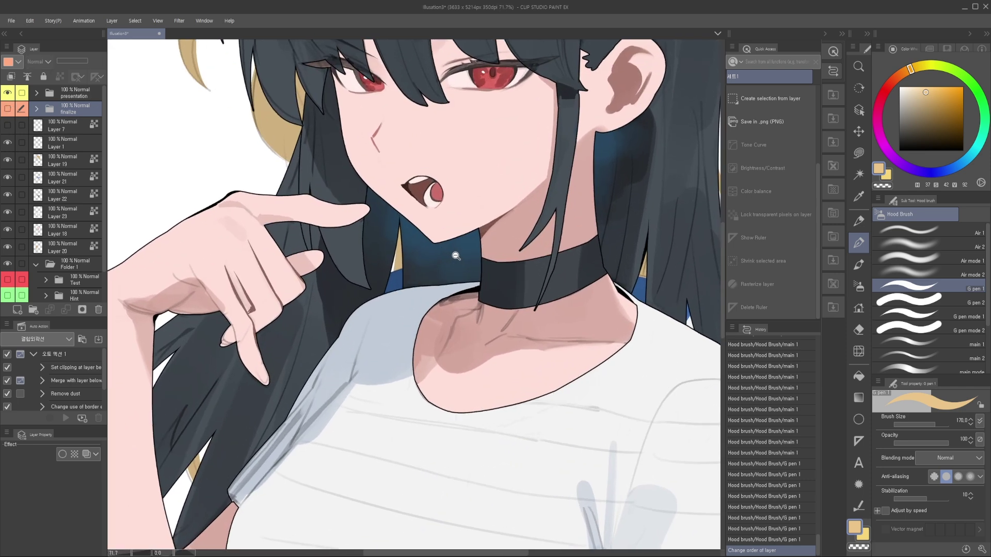
scroll(455, 257, "down", 2)
left_click_drag(451, 270, 500, 286)
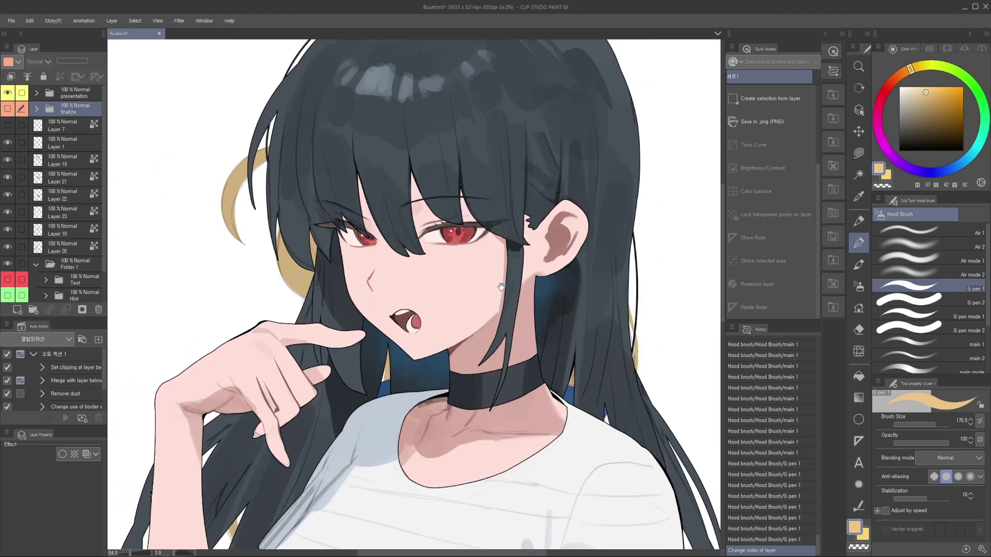
scroll(499, 287, "down", 2)
Step: Compare the presentation and finalize versions of the black-haired girl by alternating the visibility of the two folders
left_click(7, 108)
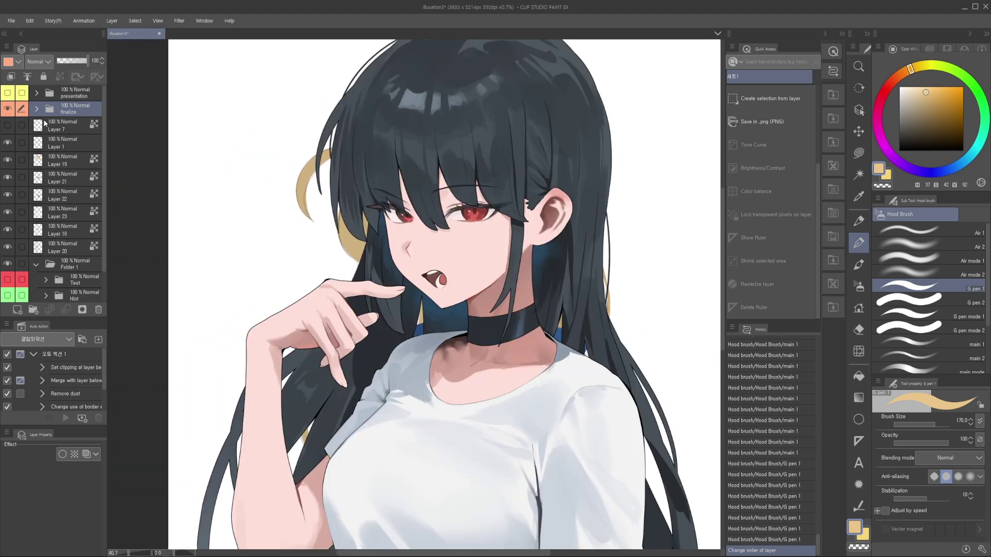
scroll(480, 261, "down", 2)
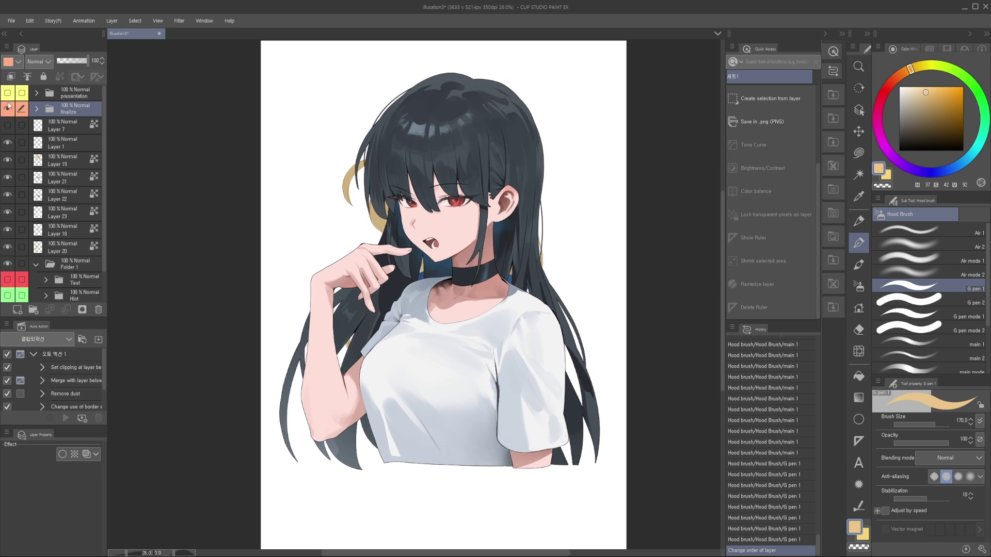
left_click(7, 94)
left_click(7, 93)
left_click(7, 93)
left_click(8, 94)
left_click(8, 94)
left_click(8, 93)
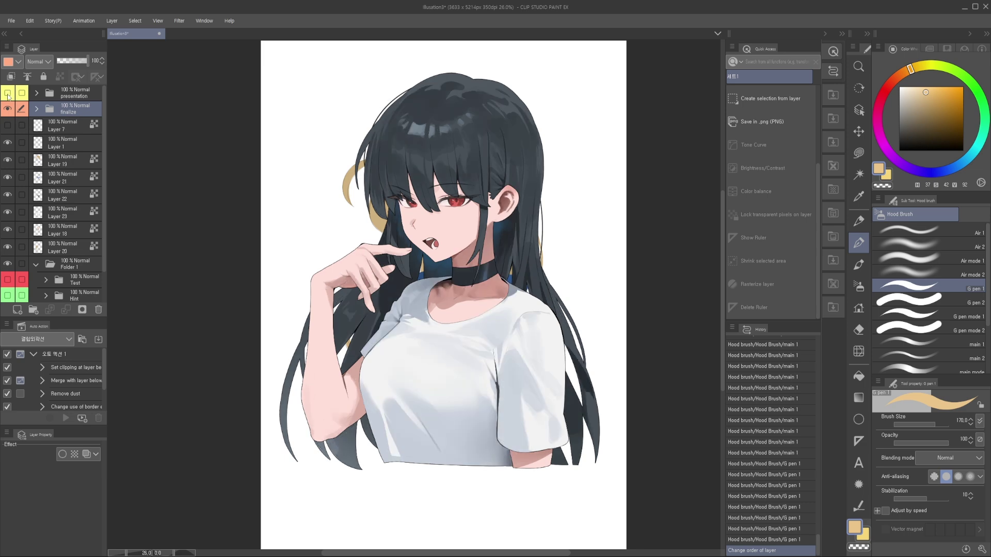
left_click(8, 108)
left_click(8, 108)
left_click_drag(470, 142, 485, 163)
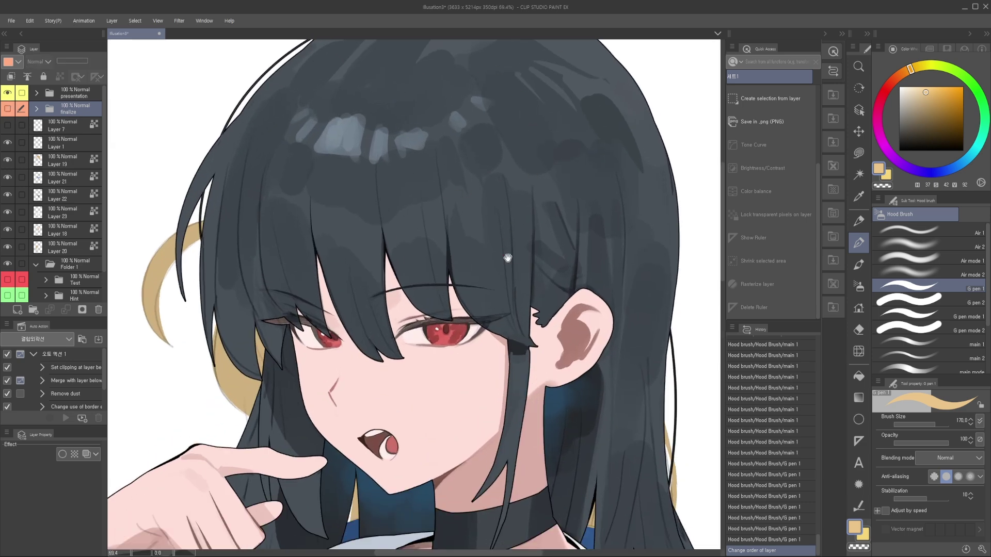
Step: Examine the black-haired girl's figure and hide the presentation folder
scroll(507, 258, "down", 4)
scroll(507, 307, "up", 6)
scroll(516, 278, "down", 5)
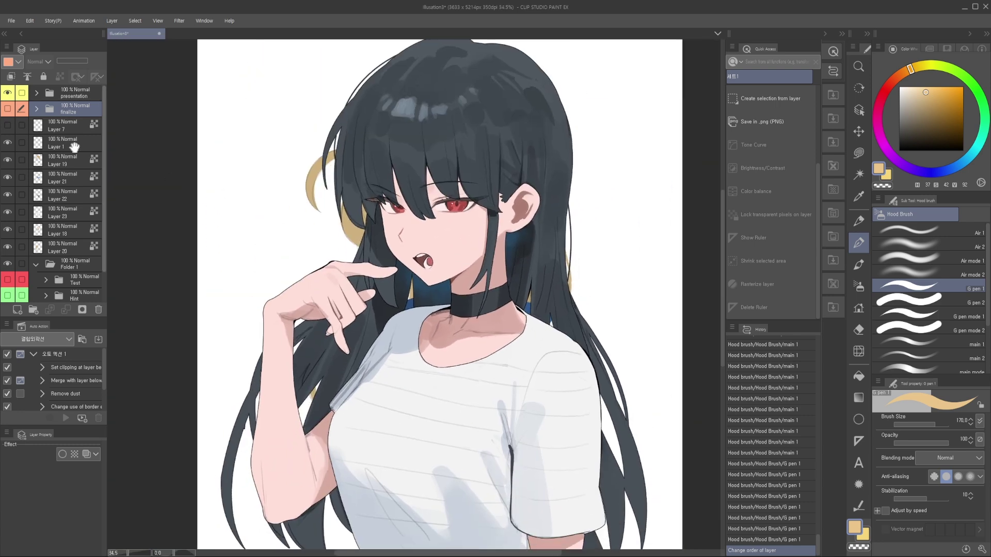
left_click(7, 93)
Step: Select Layer 19 with the blonde hair and examine the sketch lines over the hair, eyes and face
scroll(467, 231, "up", 2)
left_click_drag(467, 232, 463, 251)
left_click(491, 176, "ctrl+shift")
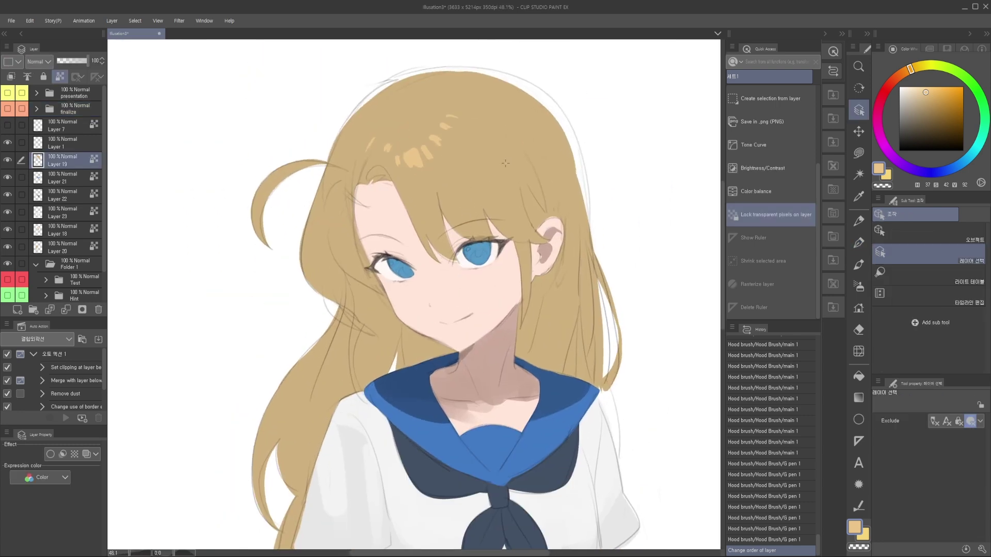
scroll(467, 192, "up", 2)
key("p")
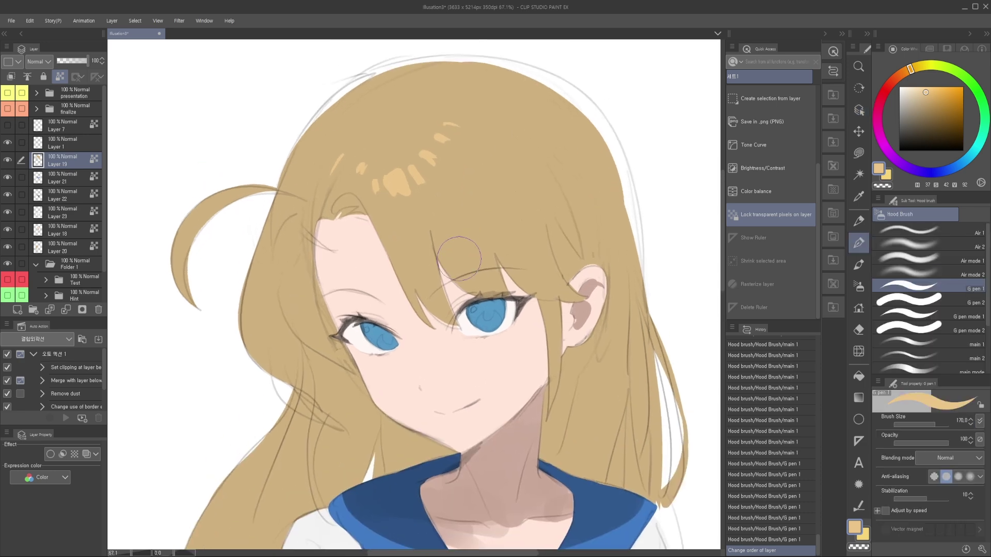
scroll(480, 277, "up", 8)
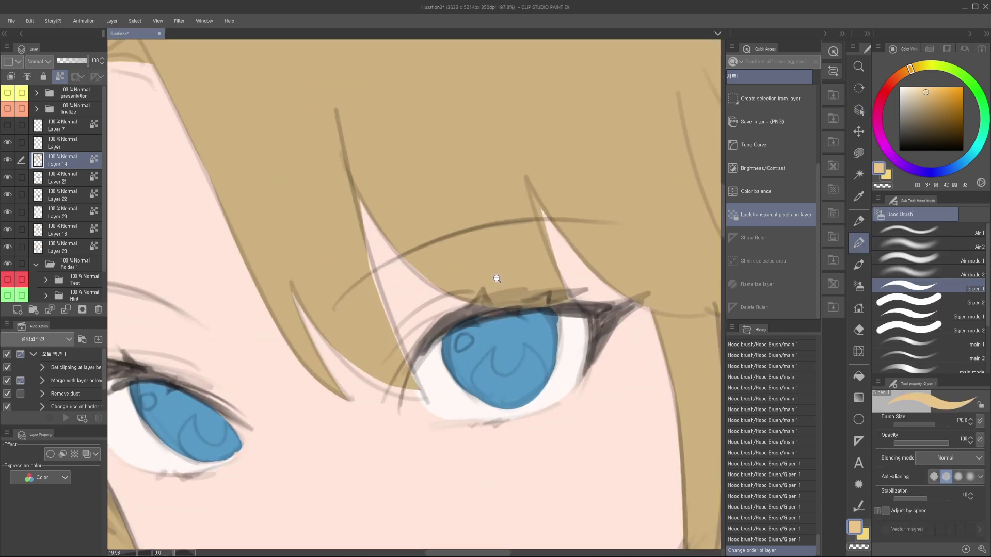
scroll(501, 278, "down", 6)
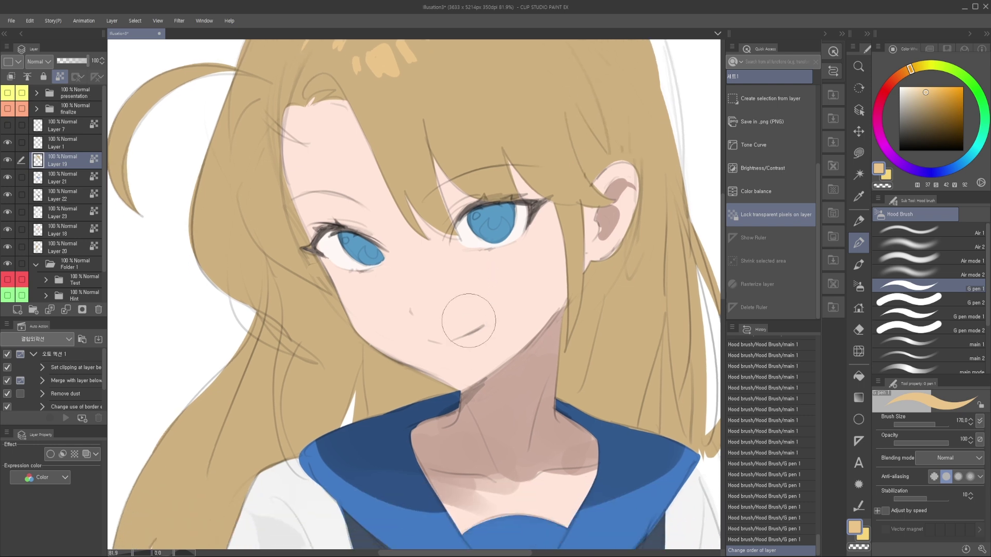
Step: Select Layer 1 with the sketch lines and compare the illustration with that layer hidden and shown
left_click(85, 140)
mouse_move(414, 303)
left_mouse_down()
mouse_move(427, 277)
mouse_move(435, 284)
left_mouse_up()
scroll(434, 285, "down", 2)
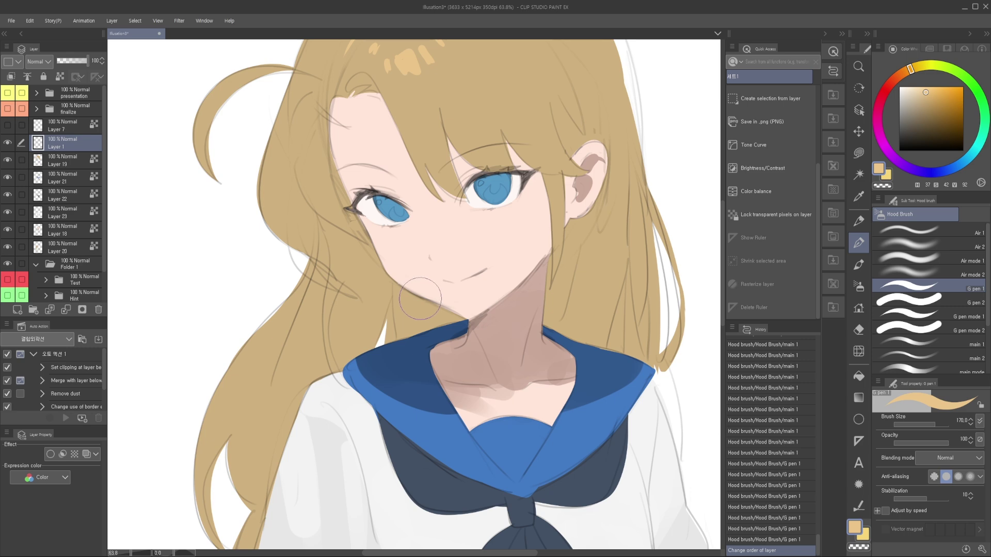
left_click(8, 145)
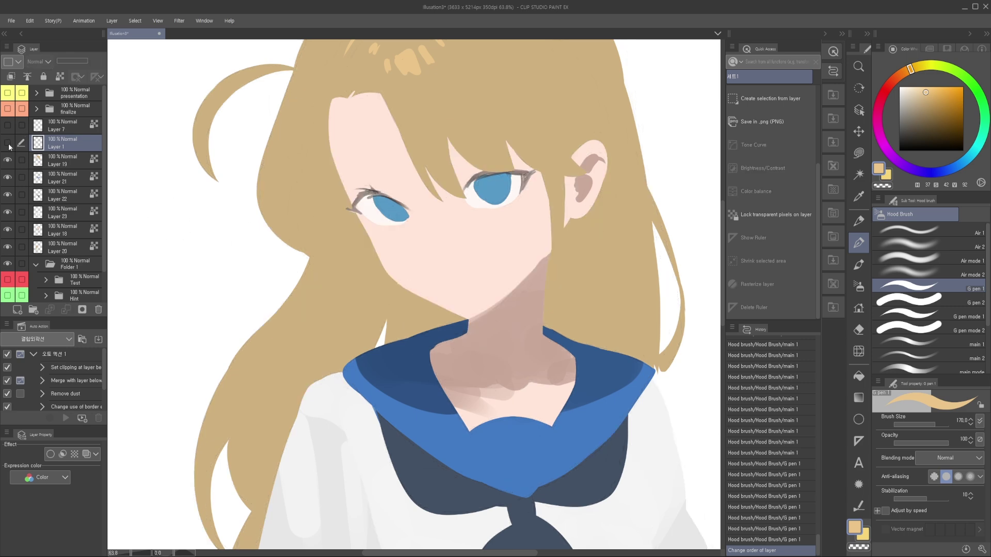
left_click(9, 144)
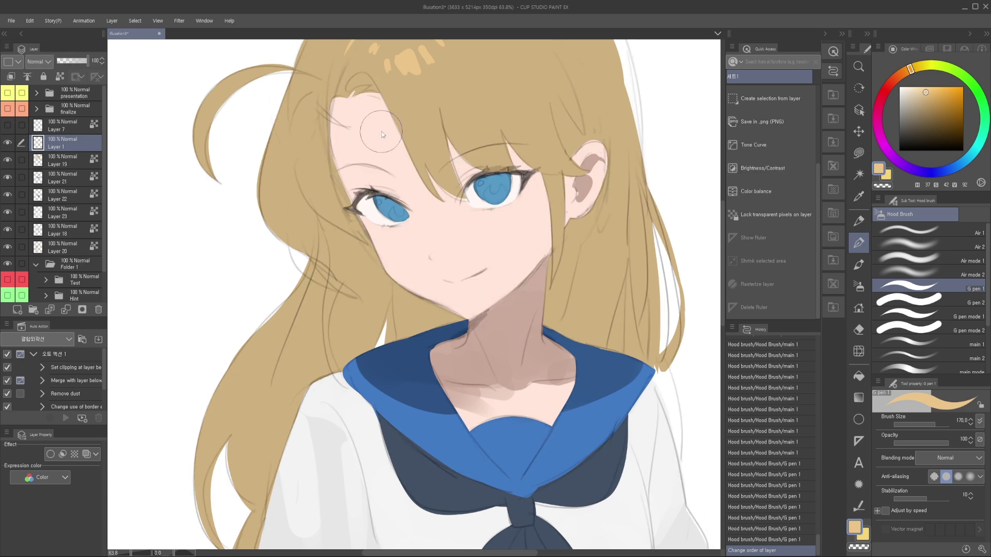
Step: Clip the sketch lines of Layer 1 to the hair on Layer 19 and merge them into it
left_click_drag(254, 203, 257, 252)
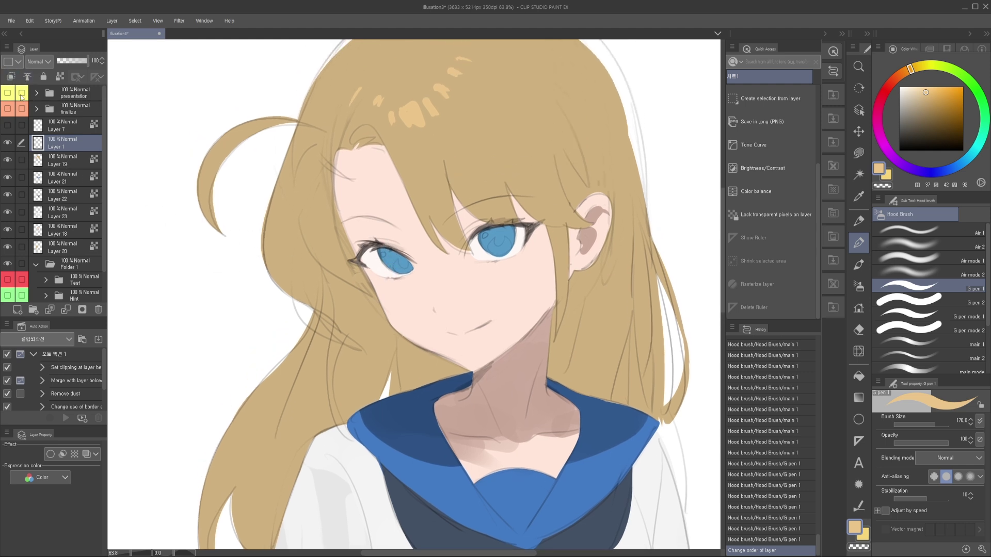
left_click(66, 161)
left_click(64, 147)
left_click_drag(335, 208, 348, 234)
left_click_drag(346, 285, 340, 262)
scroll(340, 261, "up", 3)
left_click_drag(242, 159, 235, 198)
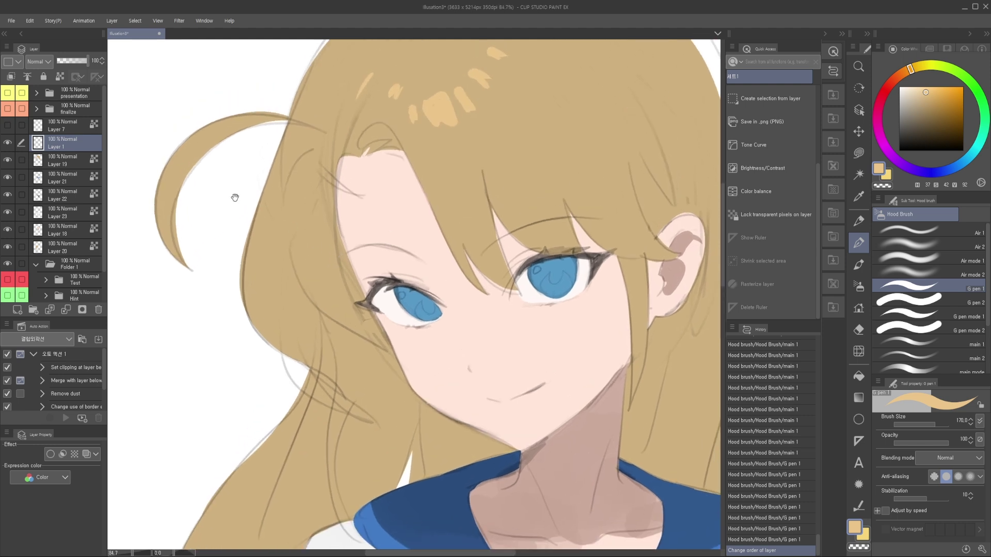
left_click(11, 76)
left_click_drag(454, 246, 436, 265)
scroll(437, 265, "down", 1)
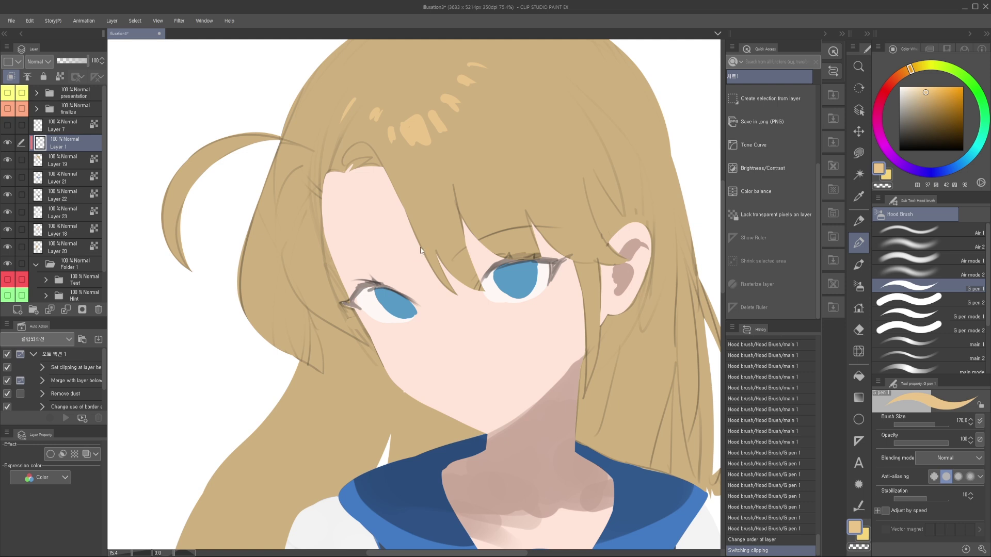
key("ctrl+e")
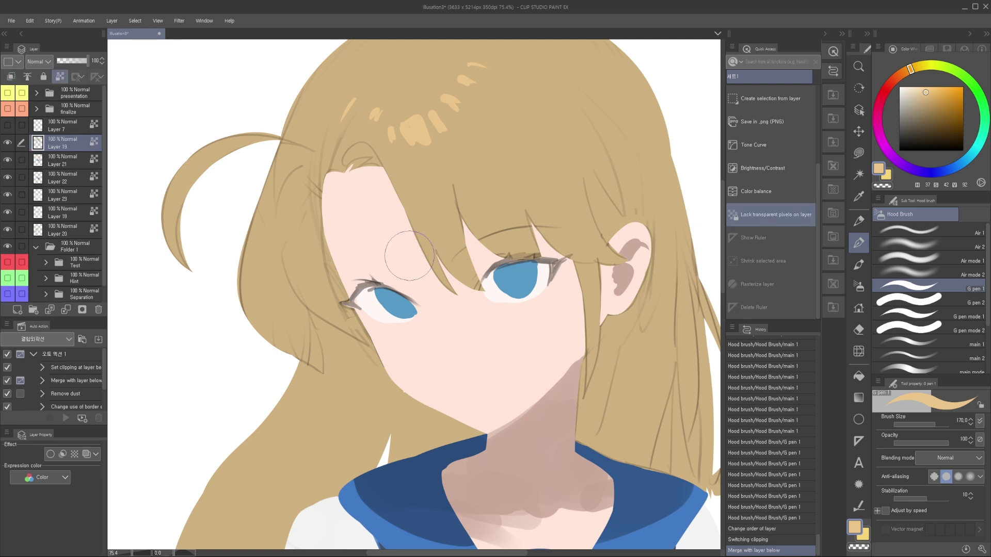
Step: Add a border effect to the hair on Layer 19 and set its edge color to black
left_click(50, 455)
left_click(66, 504)
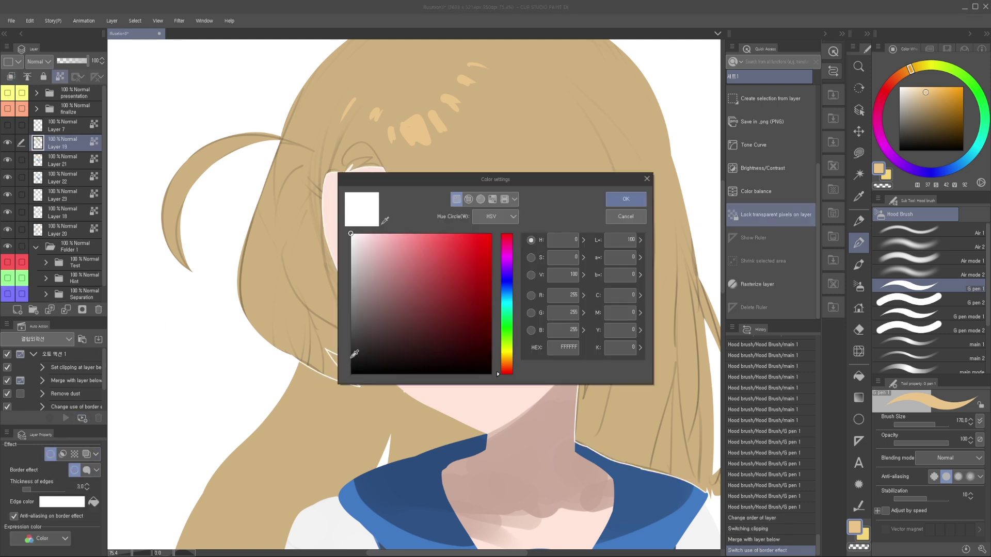
left_click(626, 200)
scroll(464, 312, "down", 3)
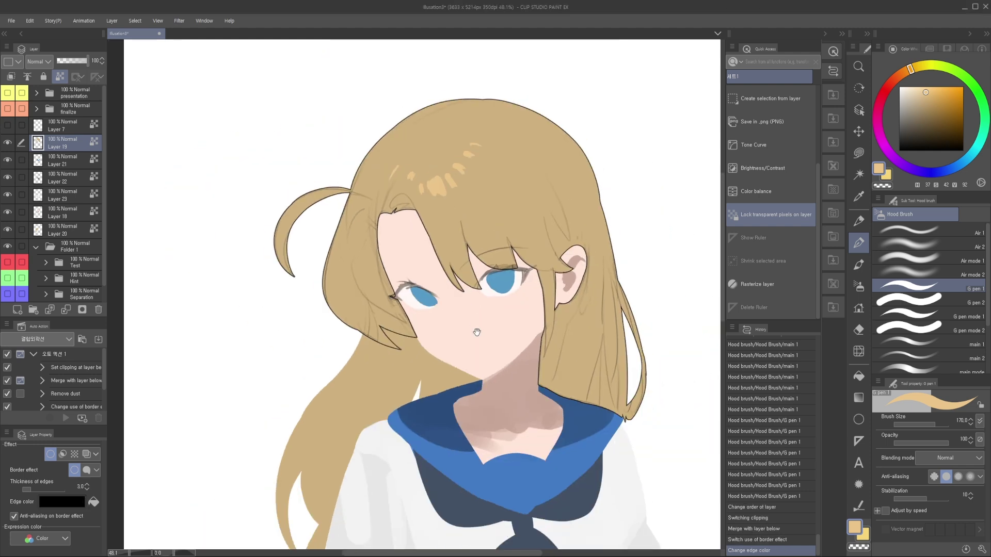
scroll(464, 311, "up", 1)
left_click_drag(464, 312, 458, 308)
Step: Paste a copy of the sketch layer above collar Layer 21, clip it to that layer and merge it down
left_click(79, 157)
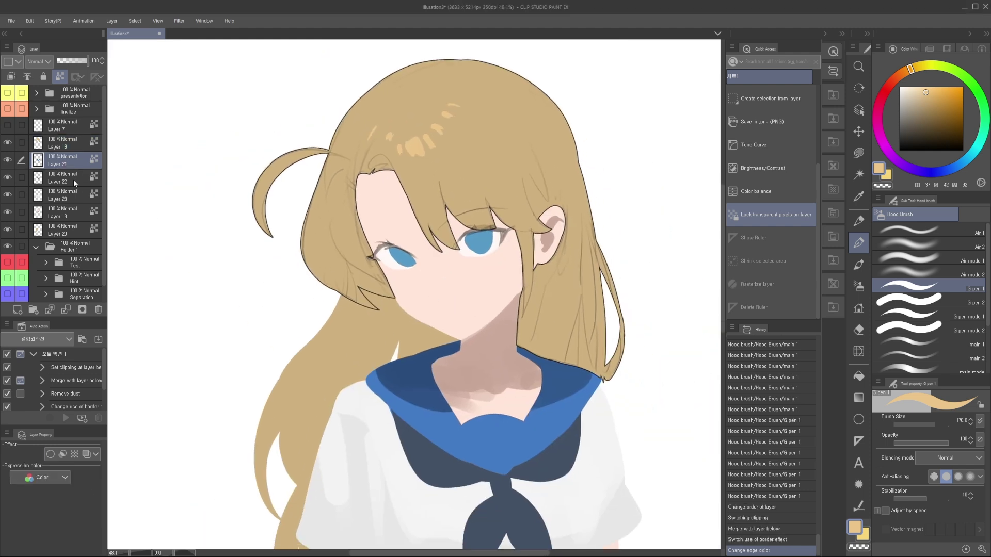
left_click(74, 180)
left_click(74, 196)
left_click(75, 213)
left_click(76, 196)
left_click(77, 177)
left_click(78, 160)
scroll(444, 209, "up", 2)
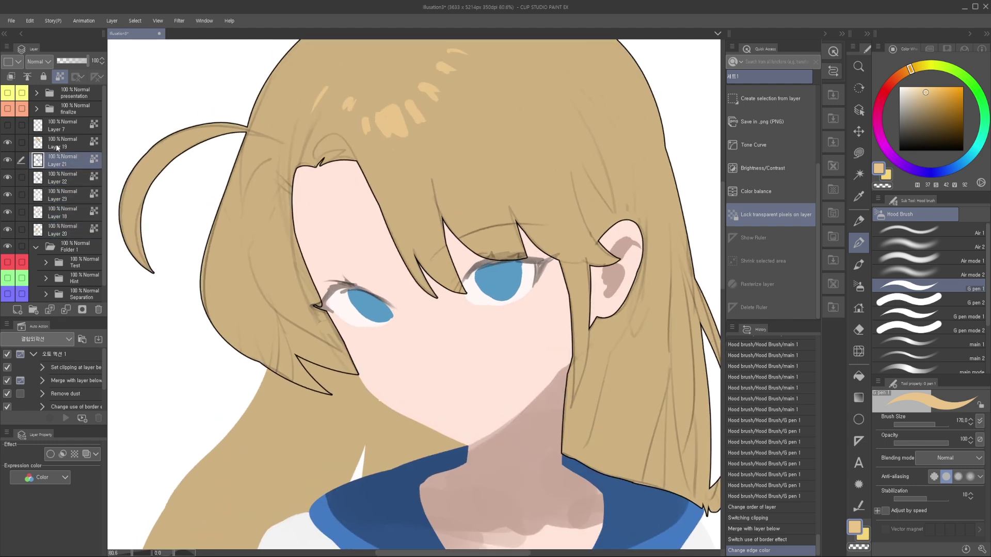
key("ctrl+v")
key("ctrl+alt+g")
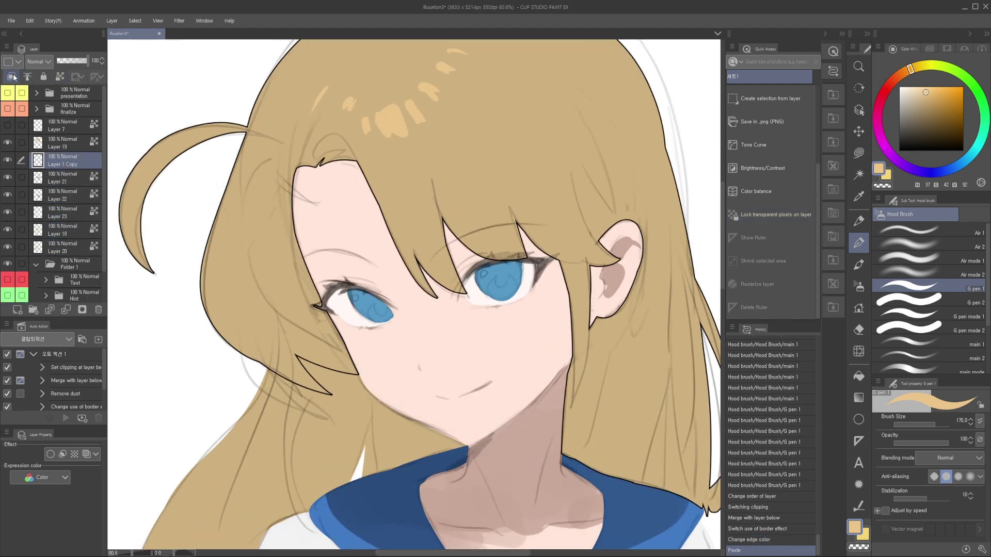
left_click_drag(225, 297, 226, 231)
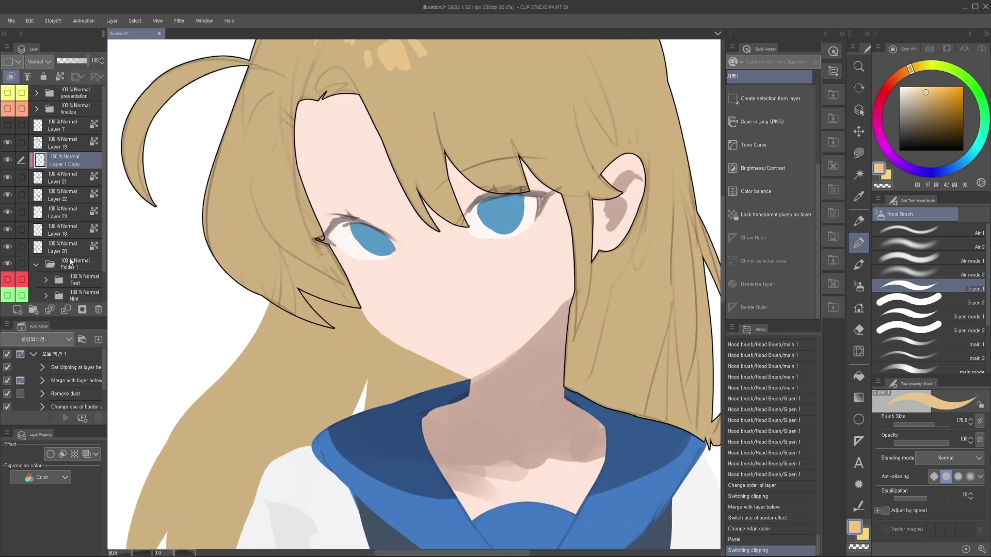
key("ctrl+e")
Step: Apply a border effect with a black edge color to the collar on Layer 21
left_click(50, 454)
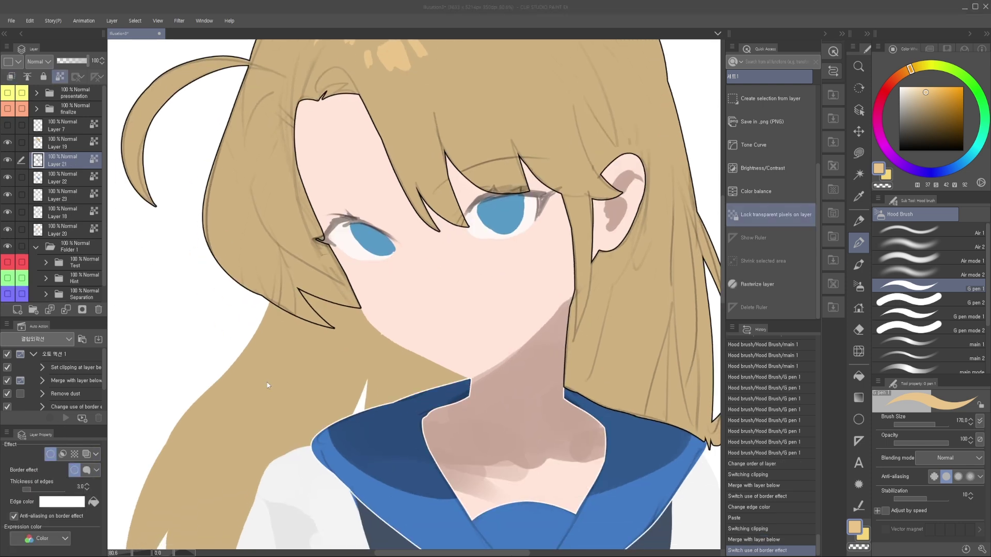
left_click(62, 502)
left_click(626, 201)
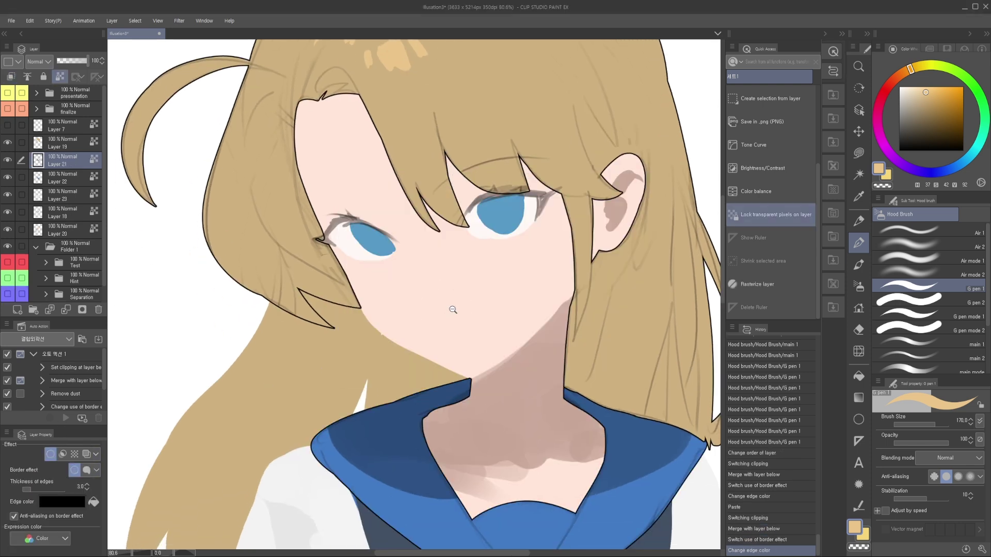
Step: Examine the outlined collar and hair up close and in relation to the whole figure
scroll(454, 303, "down", 3)
left_click_drag(461, 383, 447, 342)
scroll(448, 342, "up", 6)
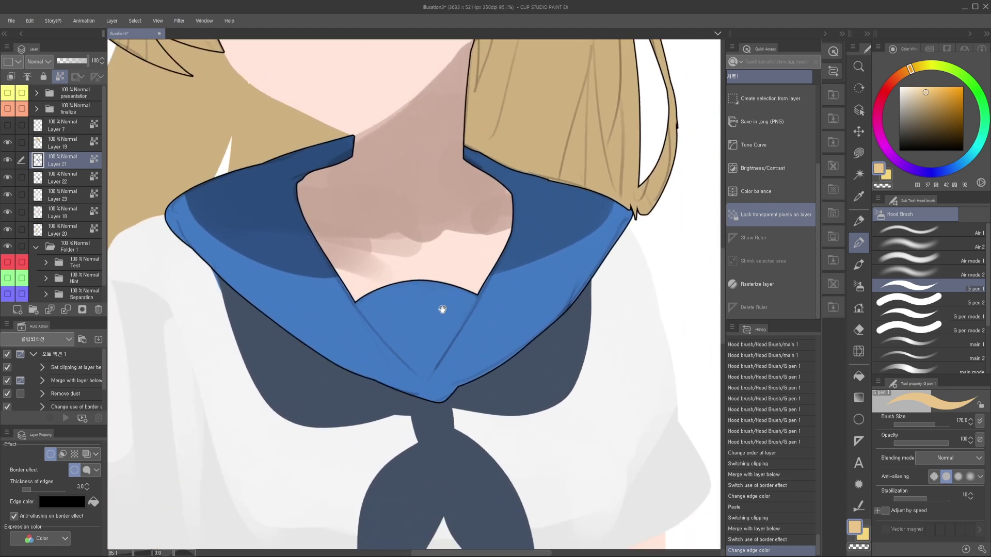
scroll(568, 274, "down", 3)
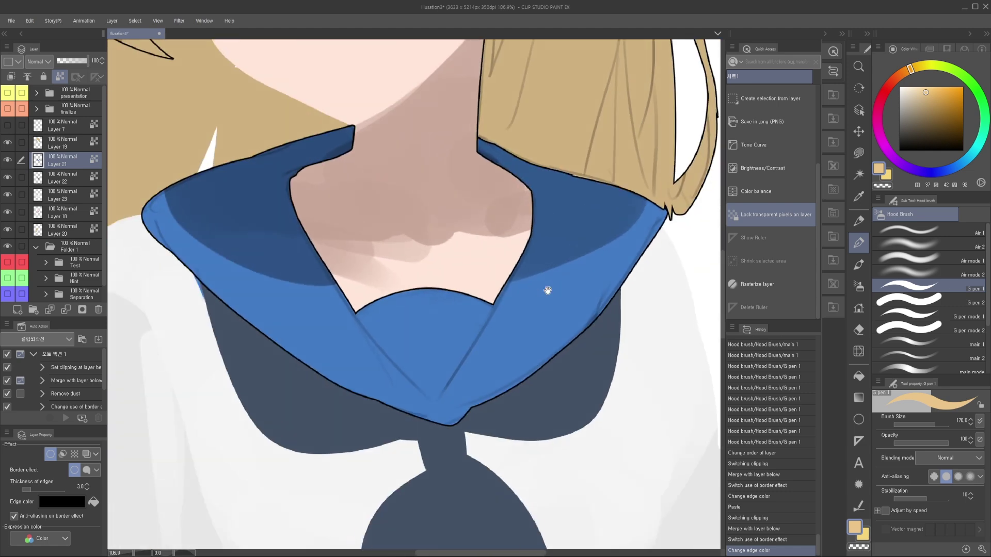
left_click_drag(485, 223, 476, 287)
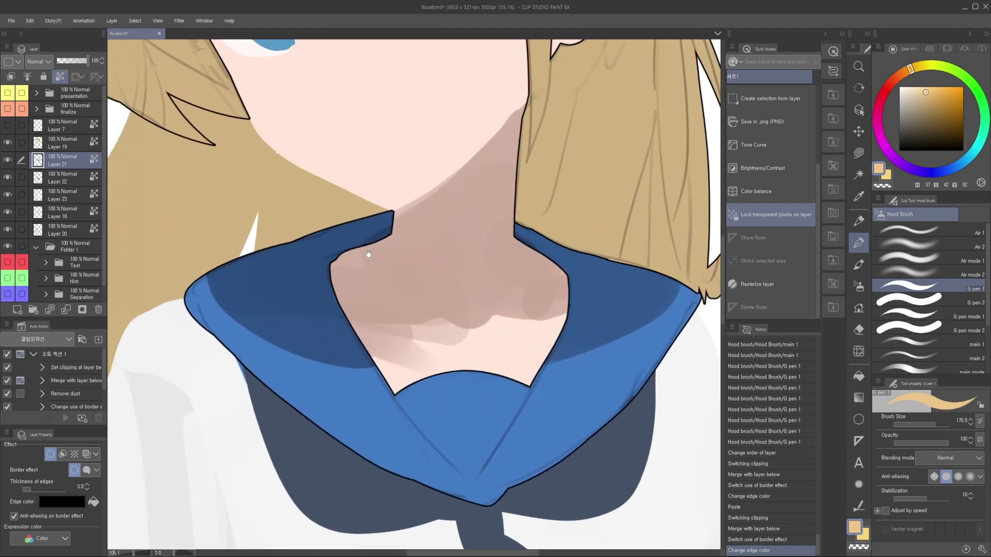
left_click_drag(367, 254, 407, 314)
scroll(407, 314, "down", 3)
left_click_drag(412, 274, 417, 311)
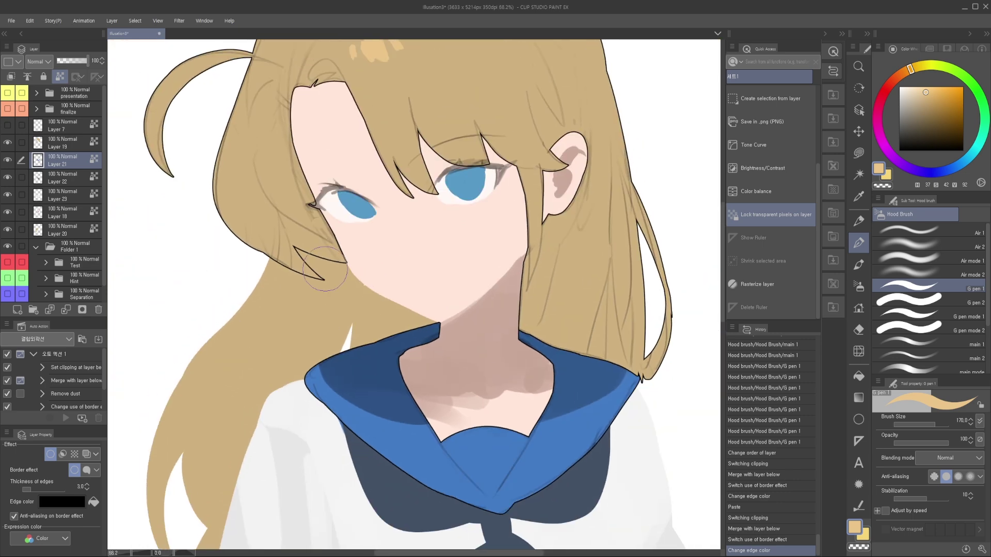
scroll(408, 302, "down", 2)
left_click_drag(402, 295, 412, 308)
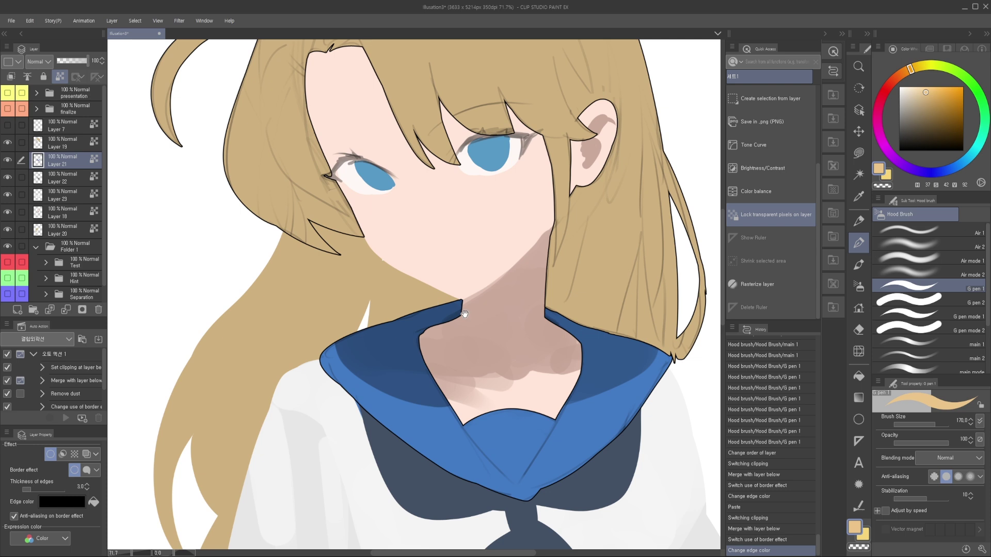
scroll(457, 307, "down", 4)
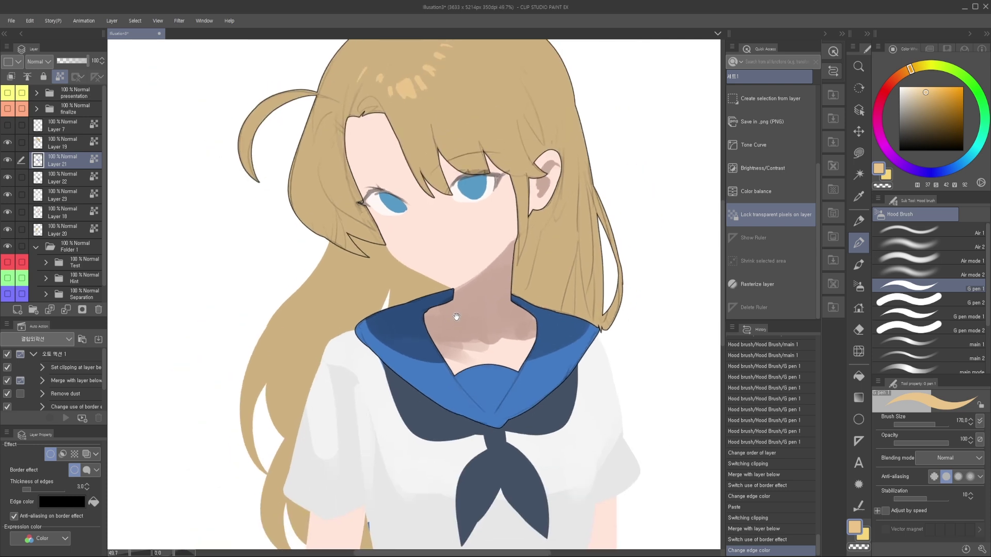
left_click_drag(412, 266, 421, 288)
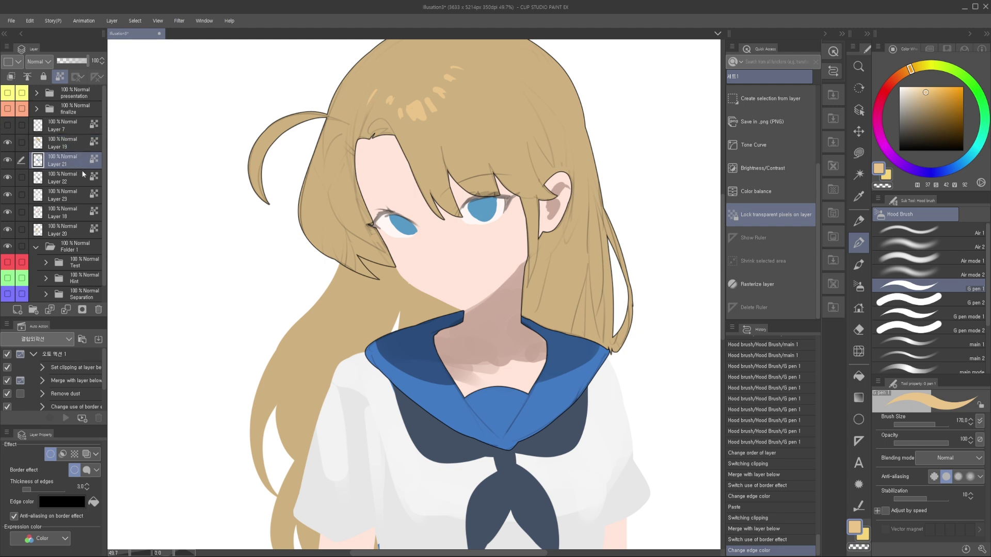
Step: Revert the illustration in its history to the Change order of layer state, before the clipping, merging and border effects
left_click(773, 452)
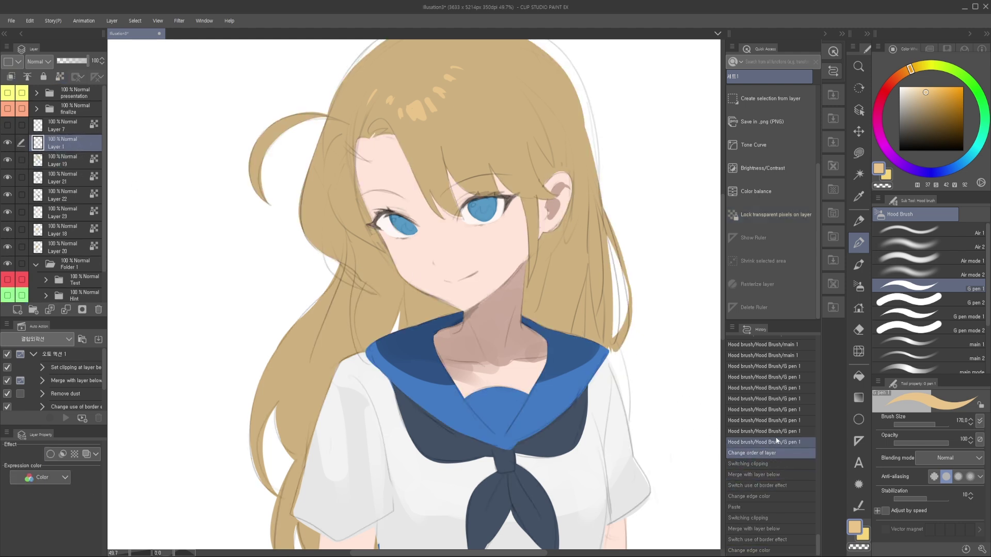
left_click(766, 465)
left_click(770, 455)
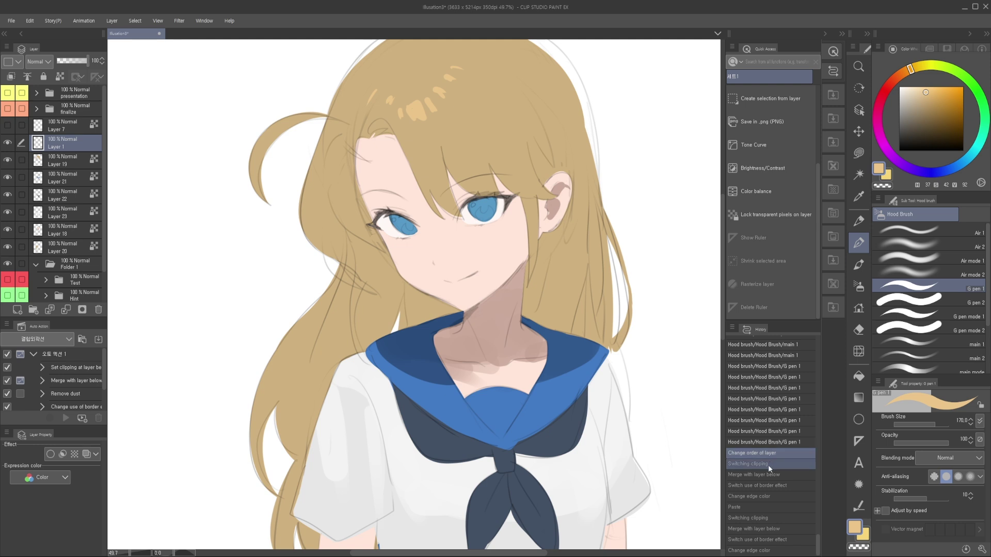
left_click_drag(464, 247, 454, 265)
left_click_drag(501, 304, 488, 300)
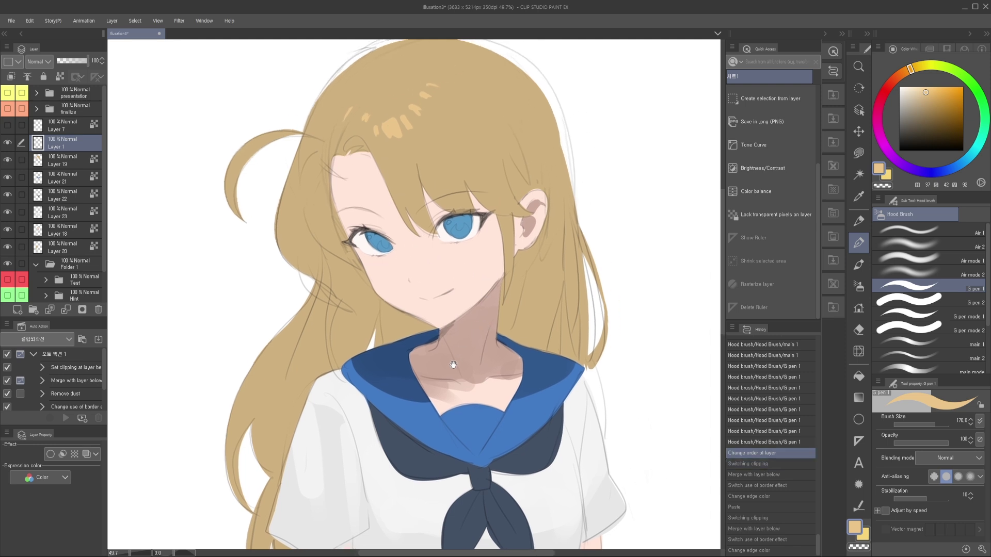
left_click_drag(373, 393, 370, 387)
left_click_drag(433, 359, 423, 337)
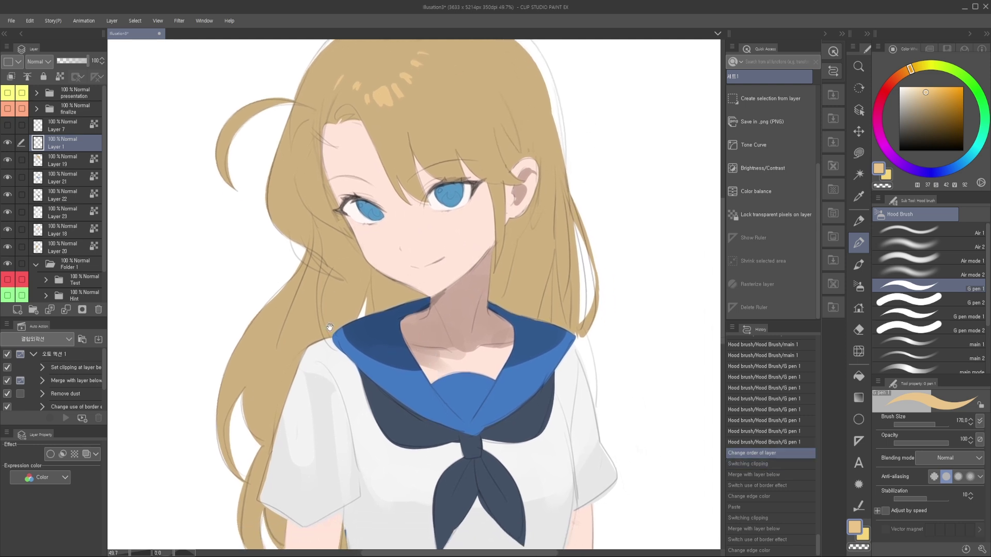
Step: Select the sketch lines on Layer 1 again and save the illustration
left_click(68, 162)
left_click(69, 144)
key("ctrl+s")
left_click_drag(317, 328, 319, 317)
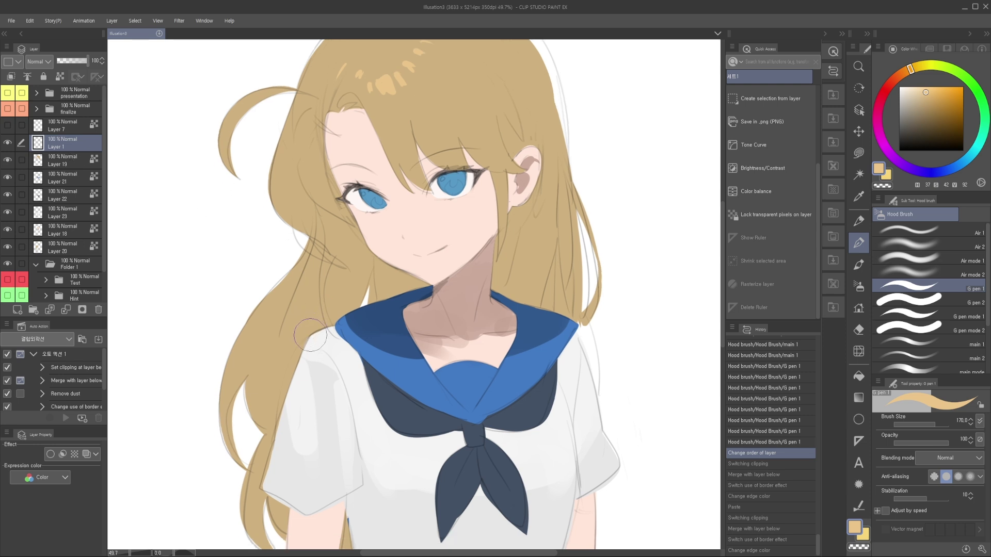
left_click_drag(282, 262, 287, 280)
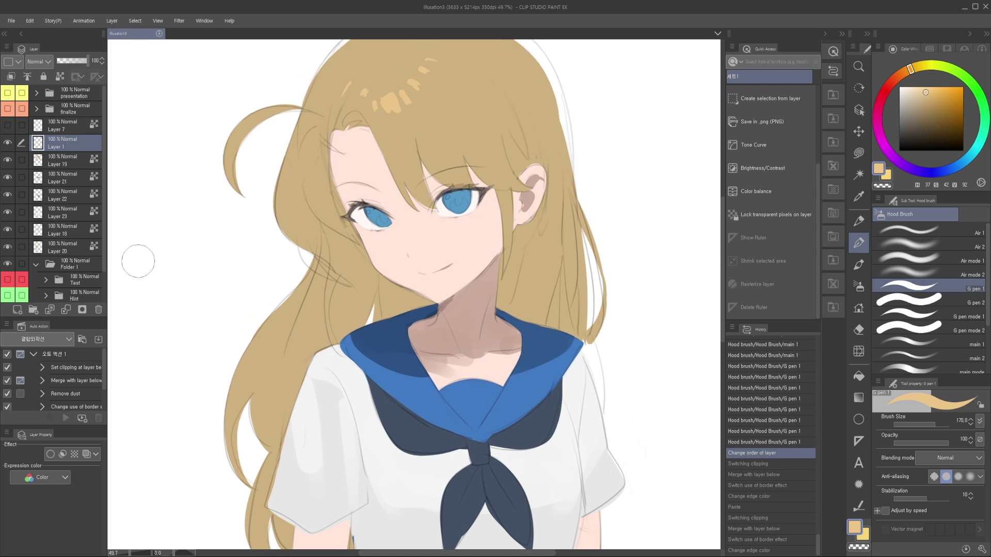
left_click(204, 21)
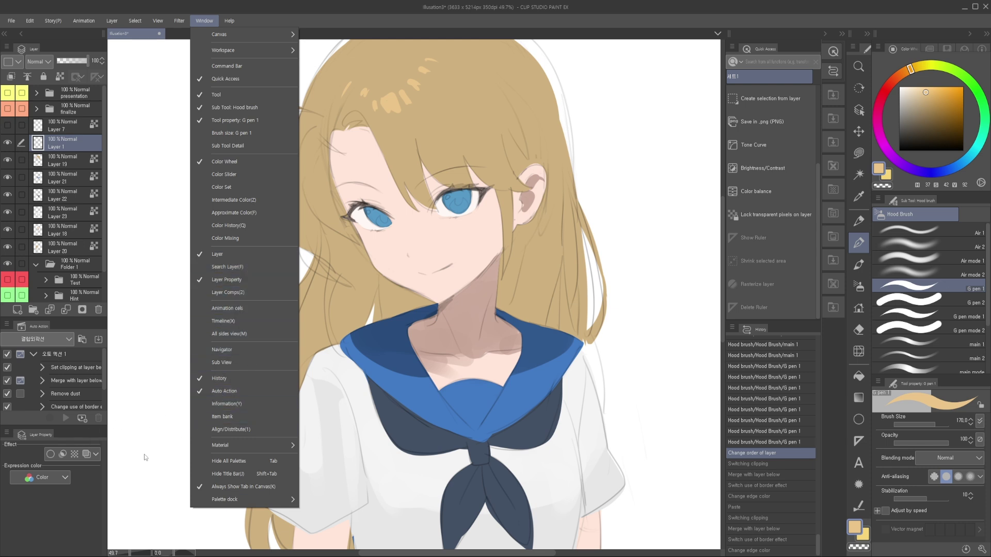
left_click(86, 503)
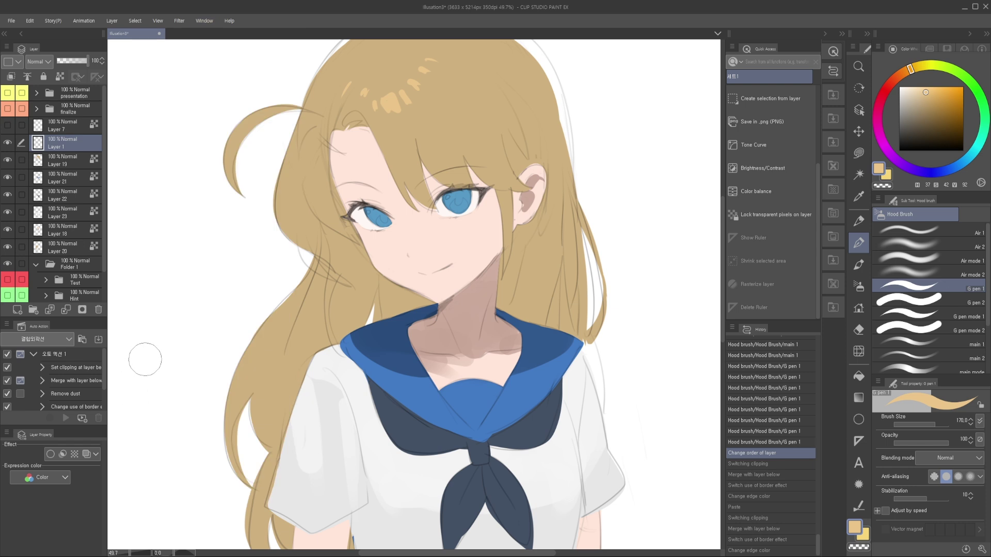
Step: Select the auto action 오토 액션 1 for merging sketch lines into the color layers
left_click_drag(335, 344, 347, 323)
scroll(347, 329, "down", 1)
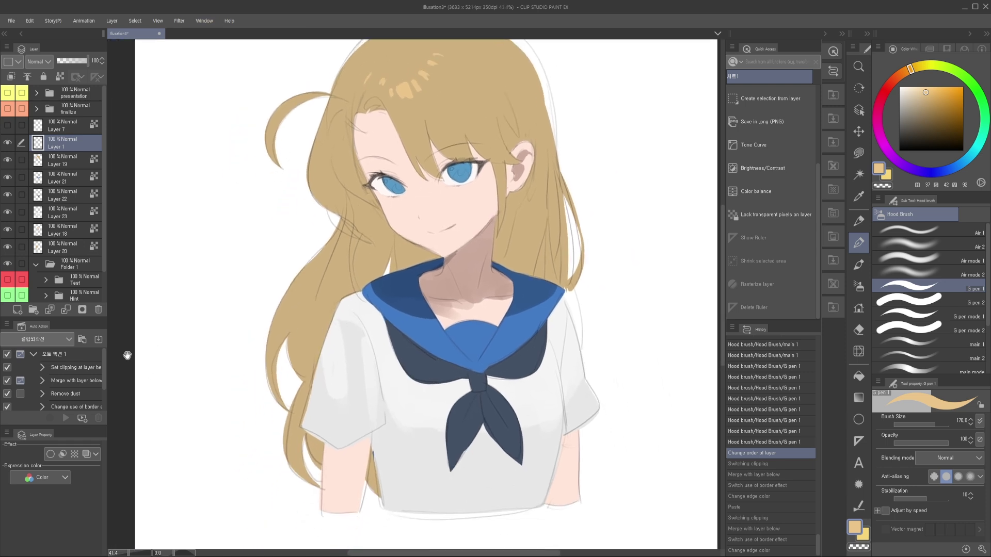
left_click_drag(105, 375, 104, 351)
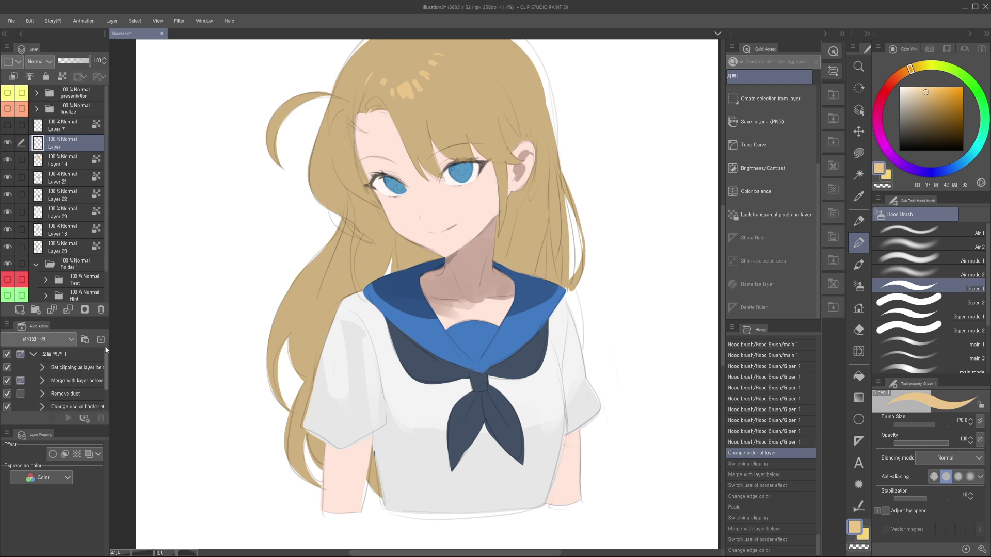
left_click_drag(394, 254, 392, 263)
scroll(393, 263, "up", 2)
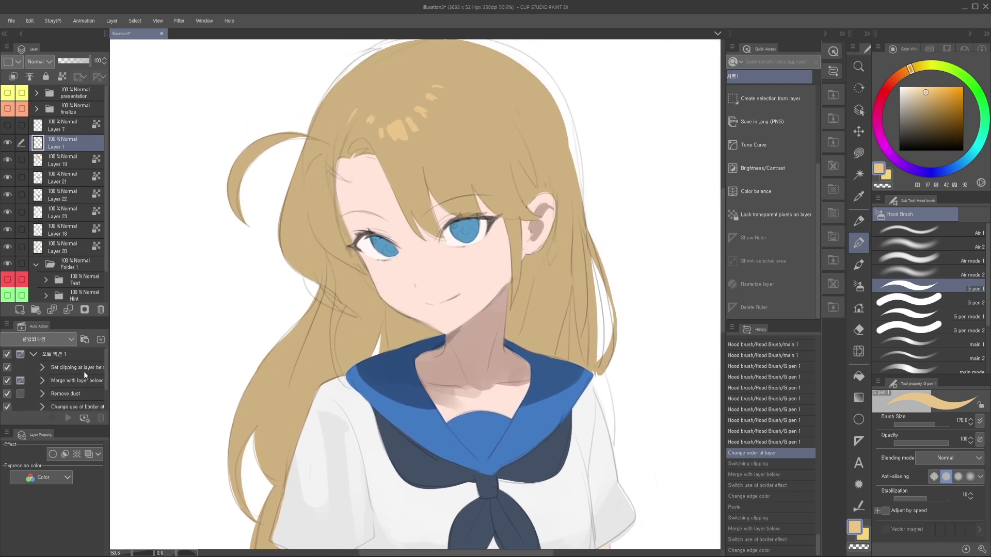
left_click(87, 357)
scroll(372, 267, "up", 6)
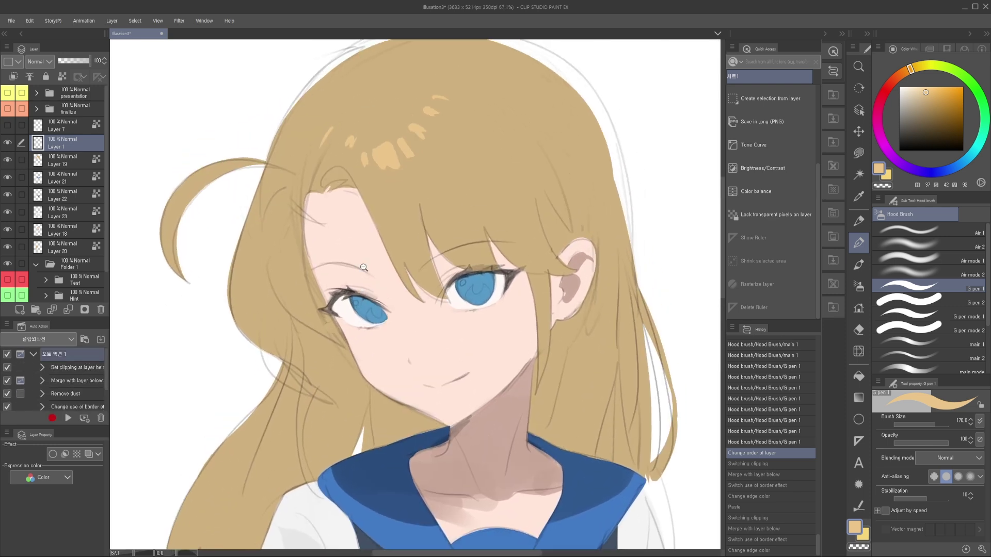
scroll(369, 267, "down", 1)
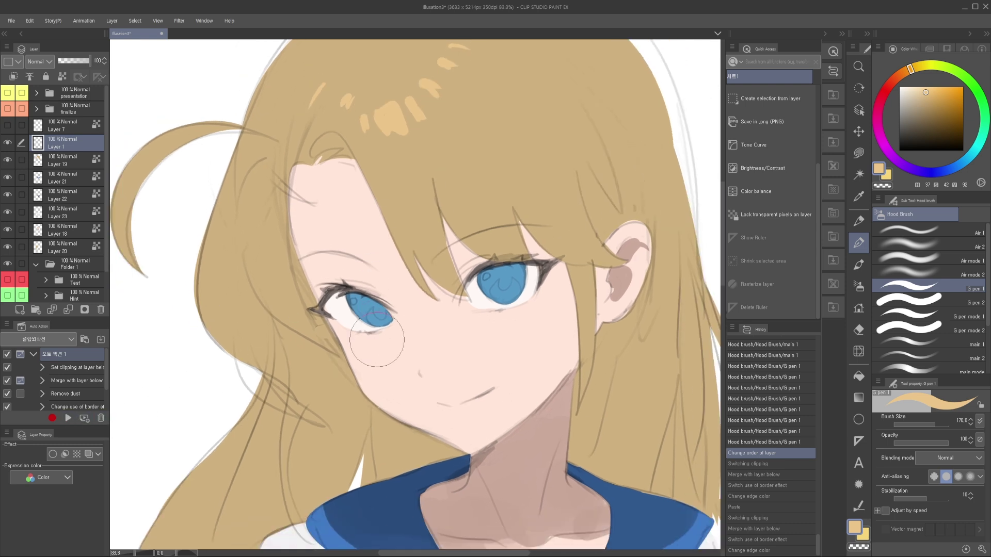
scroll(377, 346, "down", 1)
left_click_drag(384, 413, 383, 325)
Step: Examine the auto action's recorded commands, from merging with the layer below to changing the edge color
left_click(343, 346, "ctrl+shift")
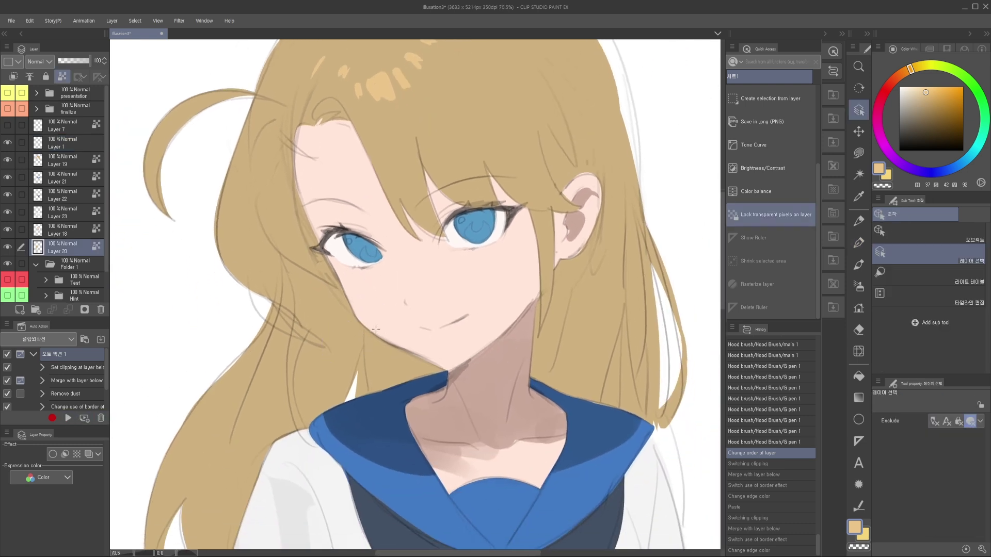
left_click_drag(179, 411, 165, 383)
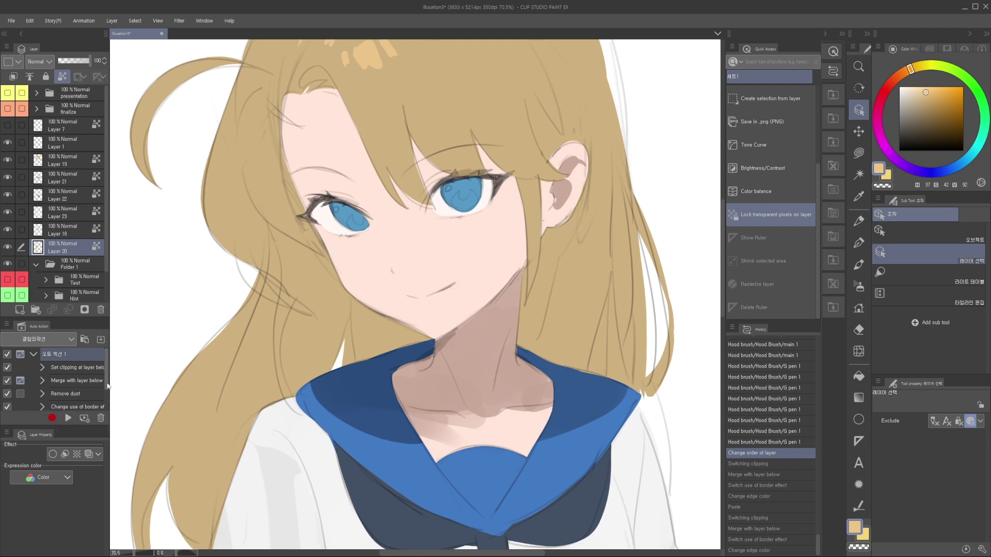
scroll(108, 395, "down", 1)
scroll(110, 397, "down", 1)
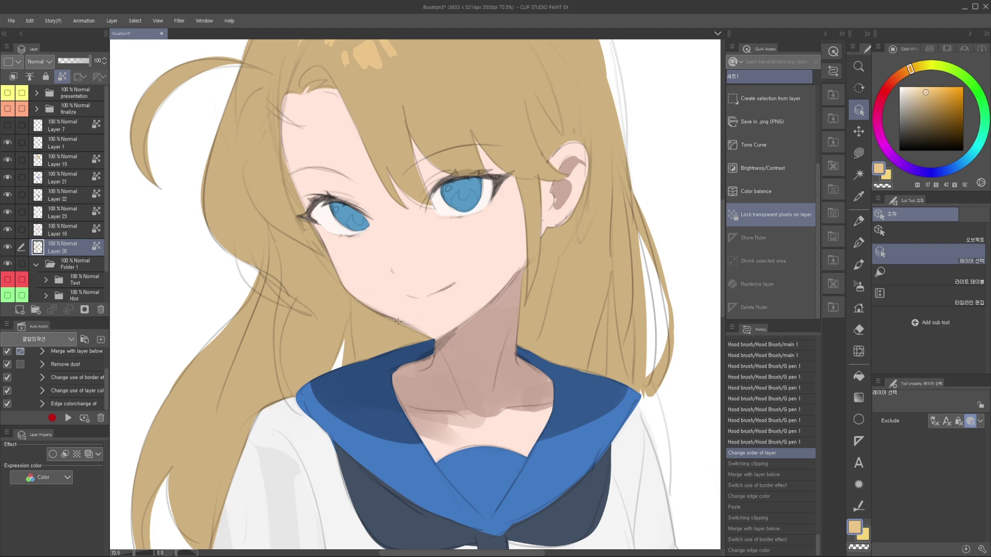
left_click_drag(373, 337, 397, 319)
scroll(376, 304, "up", 3)
scroll(377, 304, "down", 2)
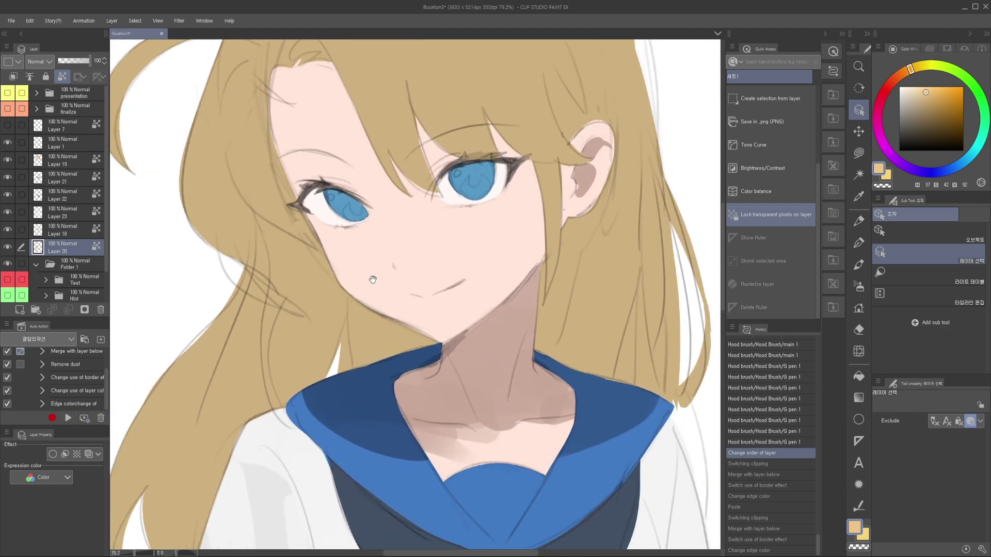
left_click_drag(373, 280, 370, 329)
left_click_drag(108, 381, 109, 381)
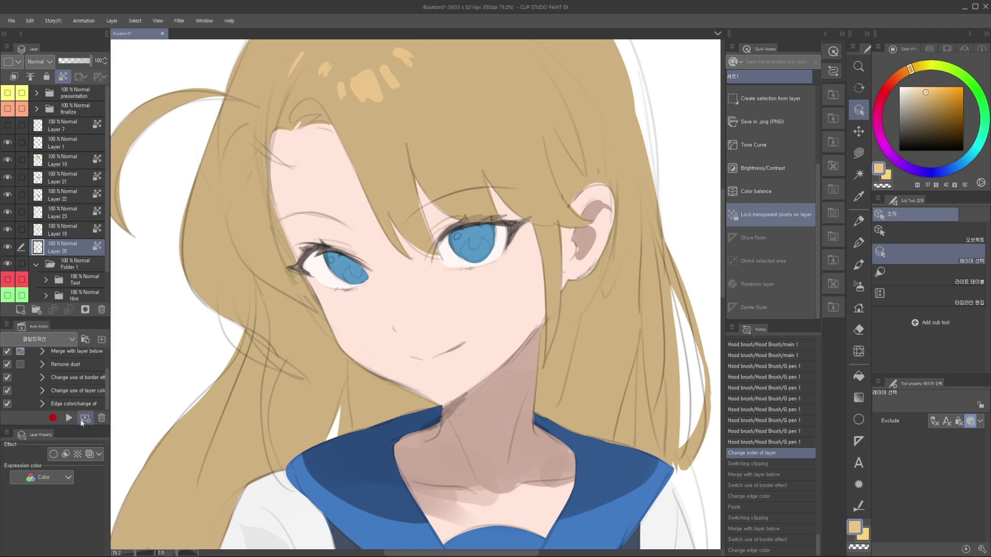
left_click_drag(409, 294, 418, 313)
scroll(419, 312, "down", 2)
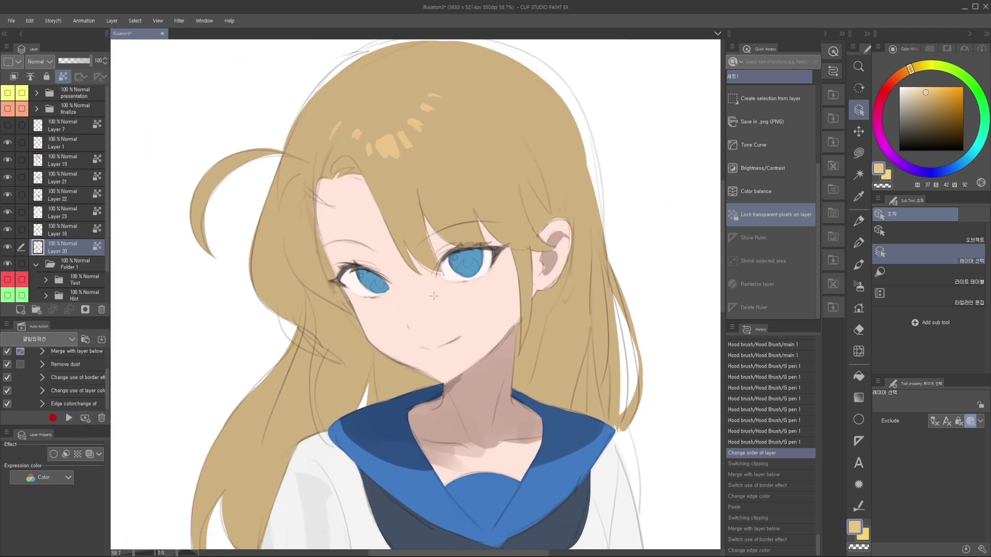
scroll(415, 331, "down", 3)
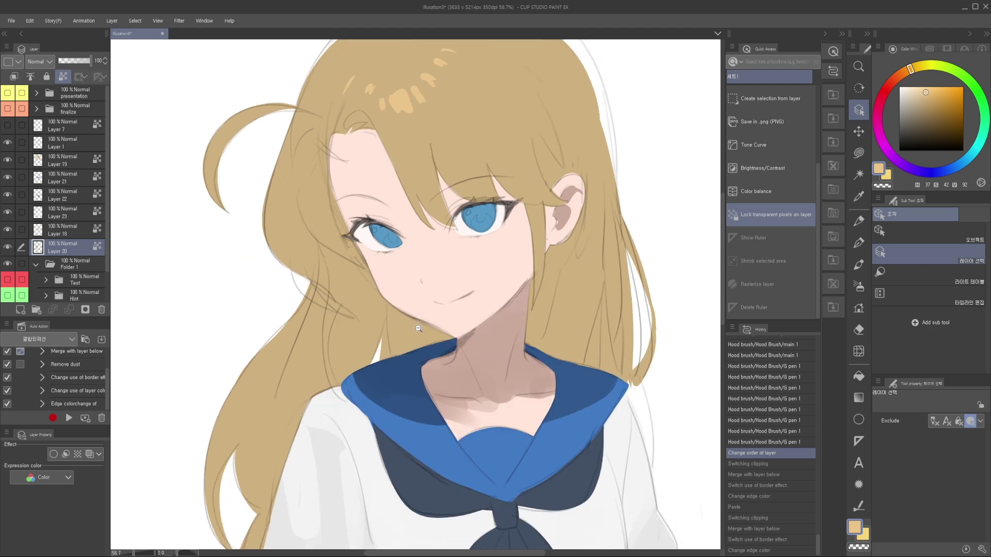
scroll(415, 331, "up", 1)
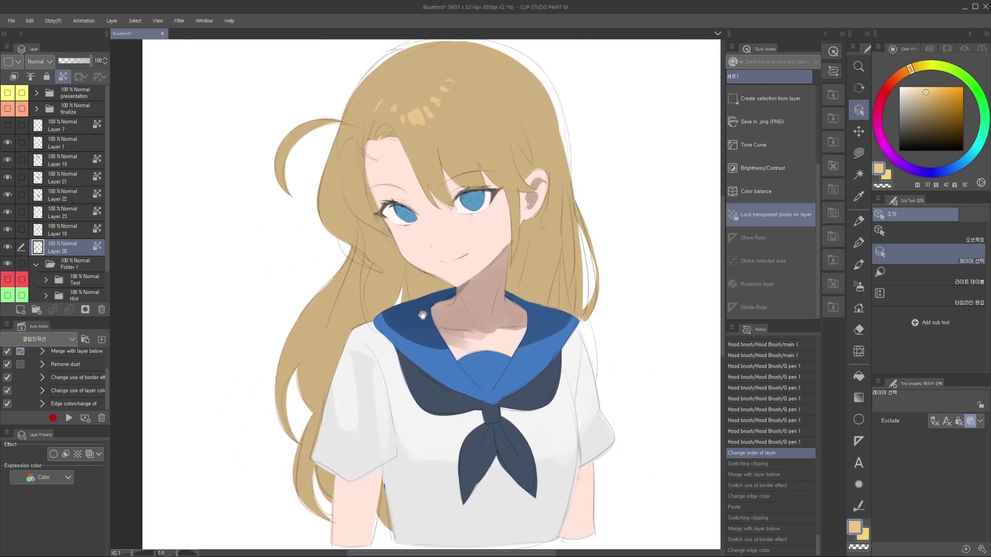
left_click_drag(404, 263, 403, 260)
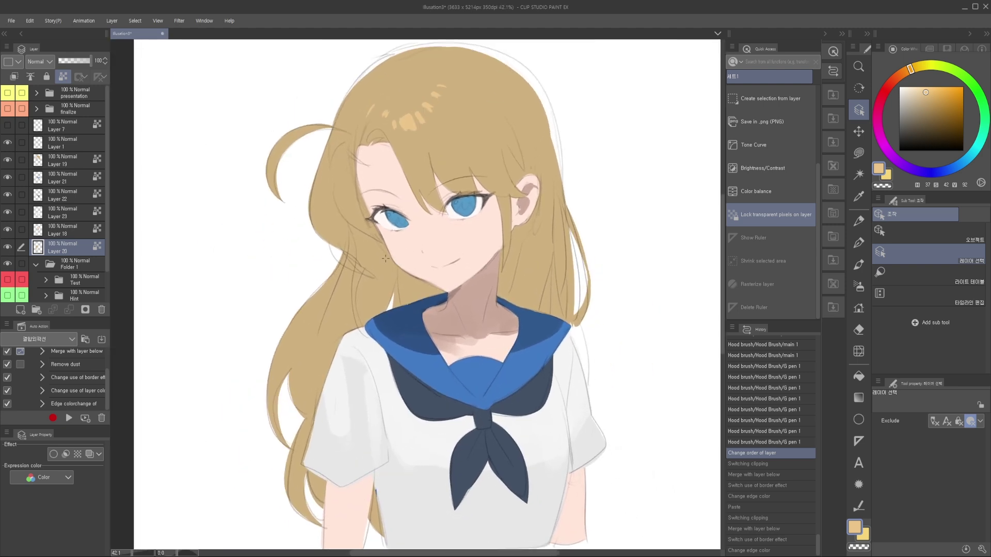
Step: Select the sketch lines on Layer 1 again
left_click(81, 142)
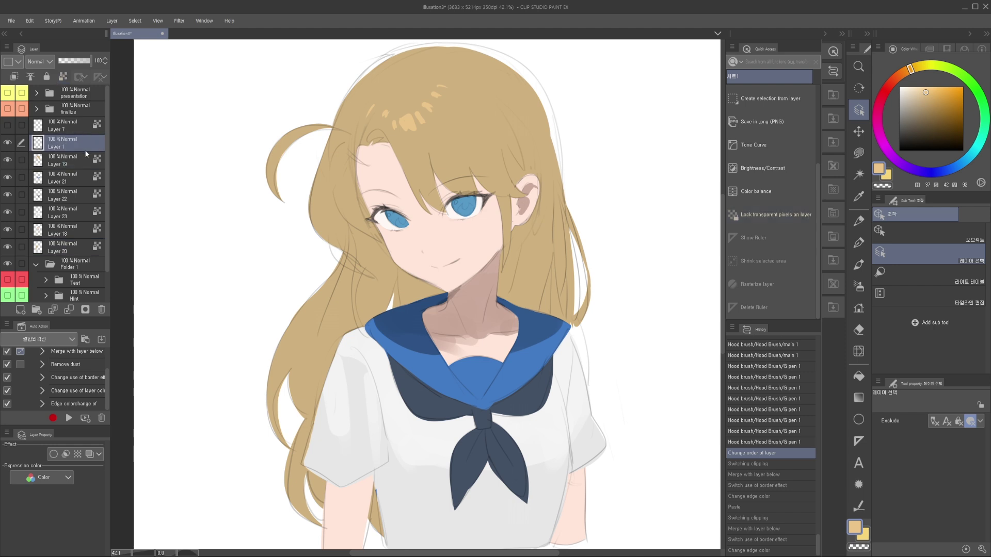
scroll(439, 174, "up", 2)
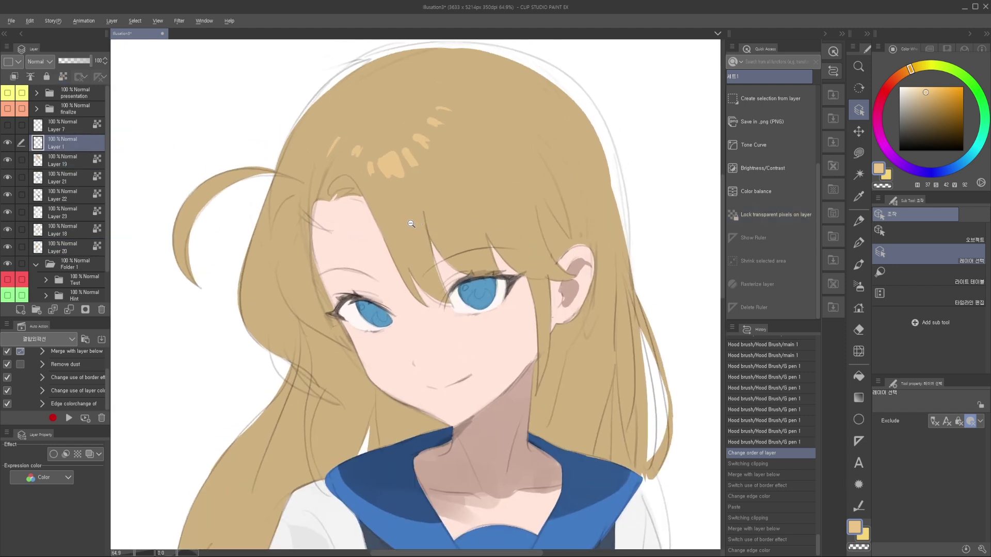
scroll(415, 226, "up", 2)
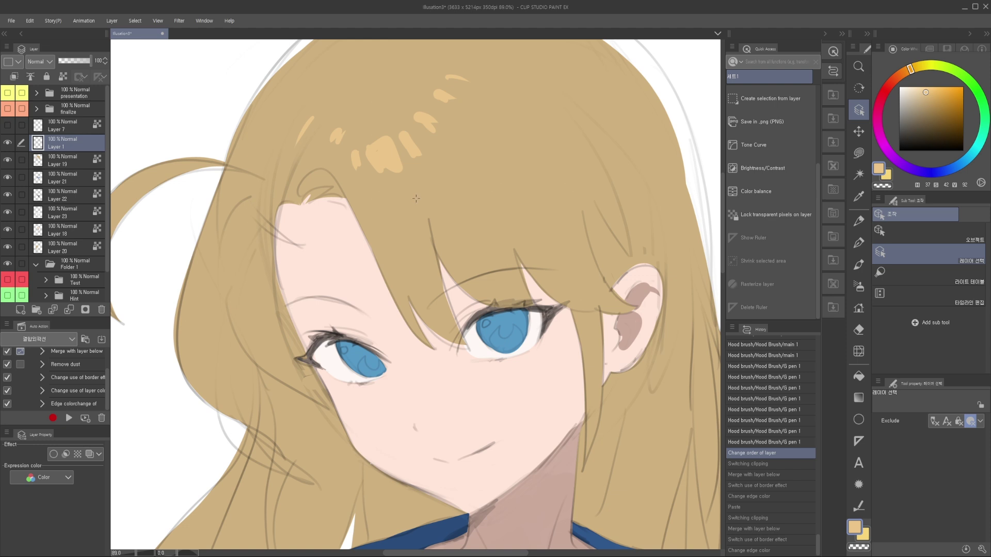
left_click_drag(375, 236, 382, 211)
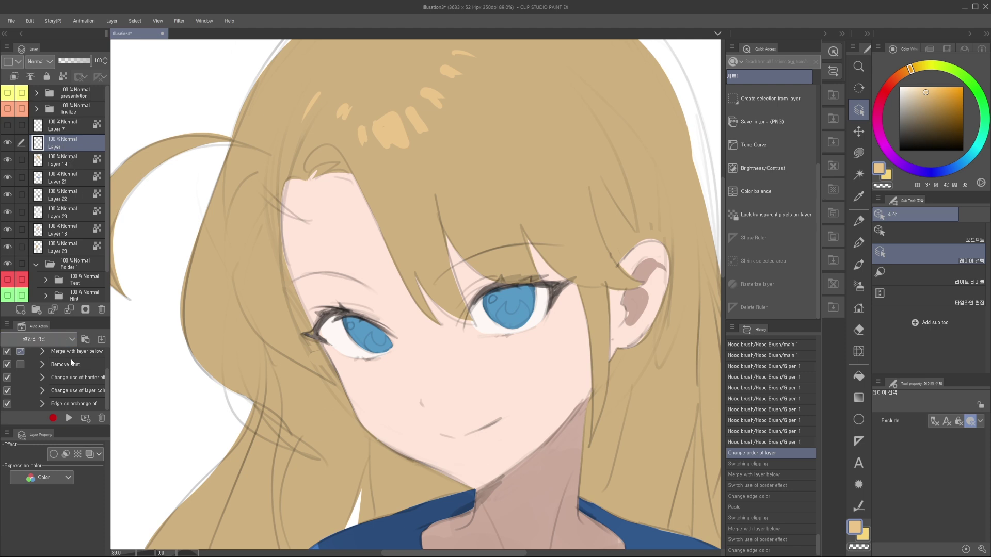
Step: Review the auto action's commands, including Remove dust, and reselect the whole 오토 액션 1 action
scroll(108, 375, "up", 2)
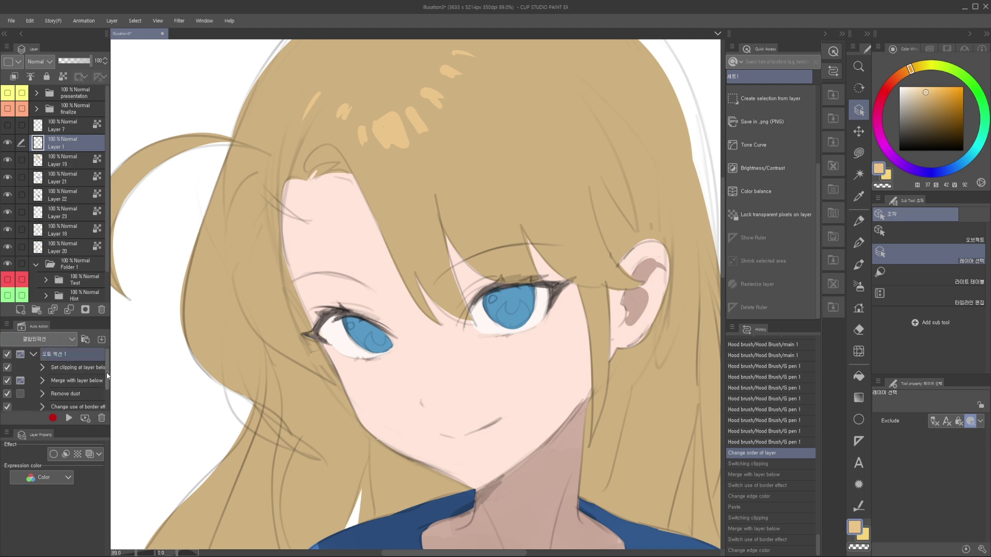
left_click_drag(106, 371, 106, 387)
left_click(89, 378)
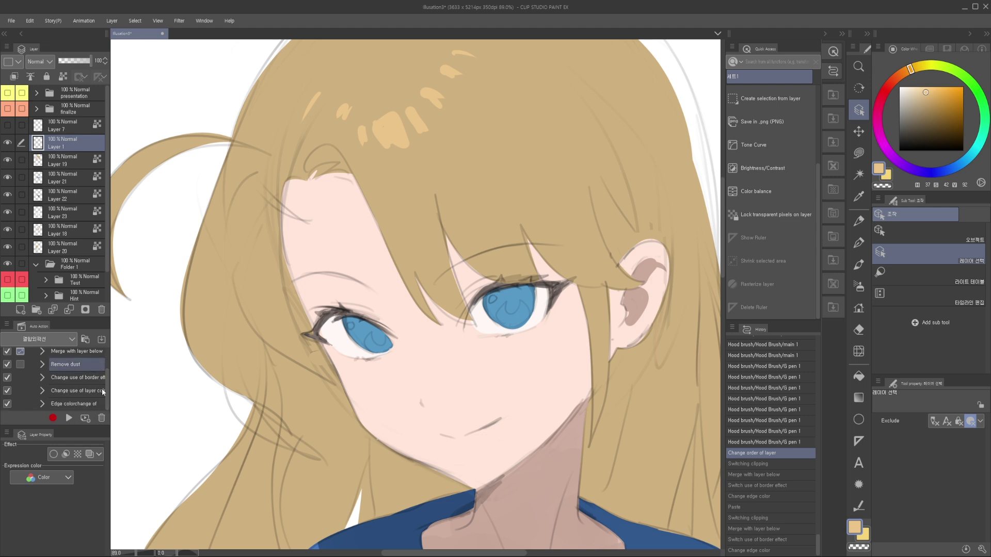
mouse_move(106, 392)
left_mouse_down()
mouse_move(106, 356)
mouse_move(110, 406)
left_mouse_up()
left_click(89, 358)
scroll(95, 393, "up", 2)
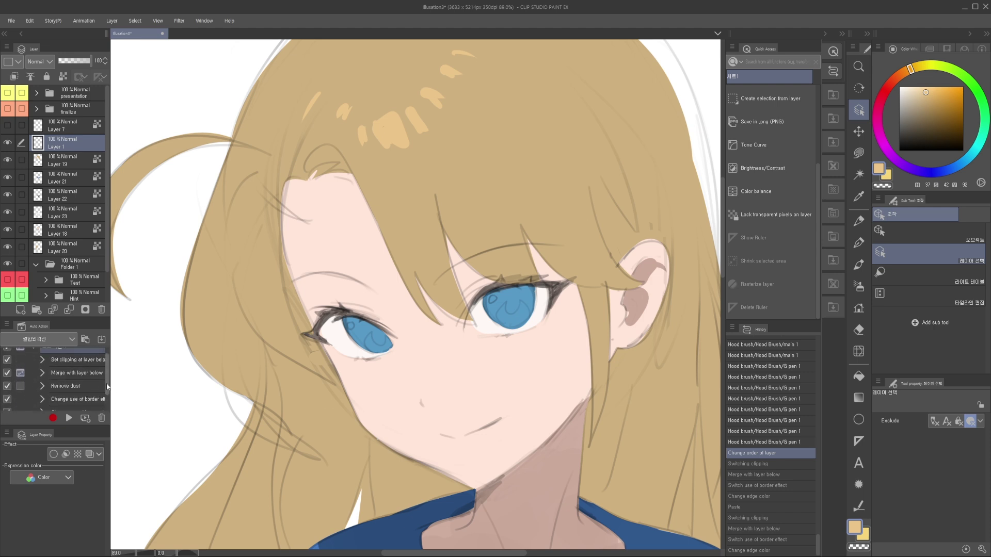
scroll(107, 388, "up", 1)
scroll(421, 304, "down", 2)
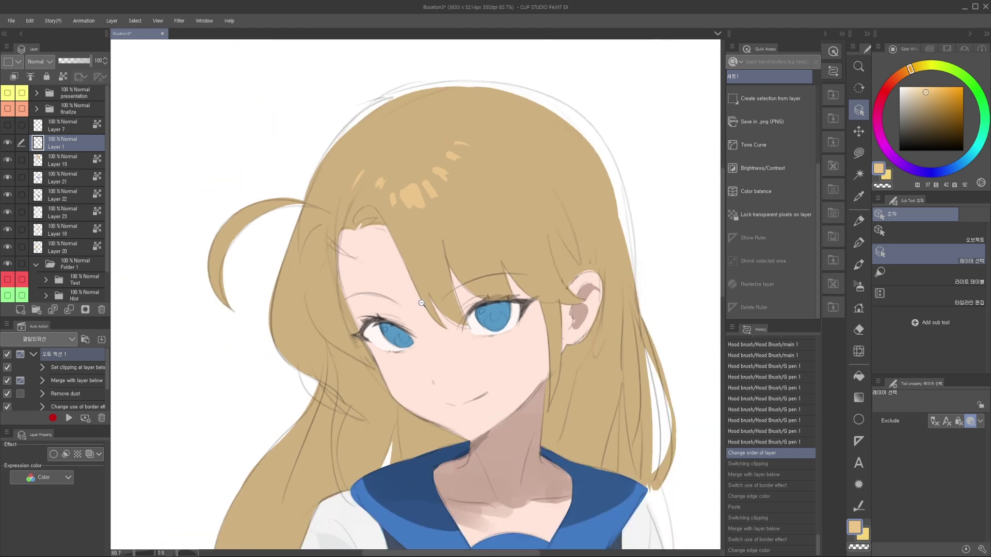
Step: Run 오토 액션 1 to merge the Layer 1 sketch into the hair on Layer 19, removing dust and adding a black border
scroll(422, 304, "up", 6)
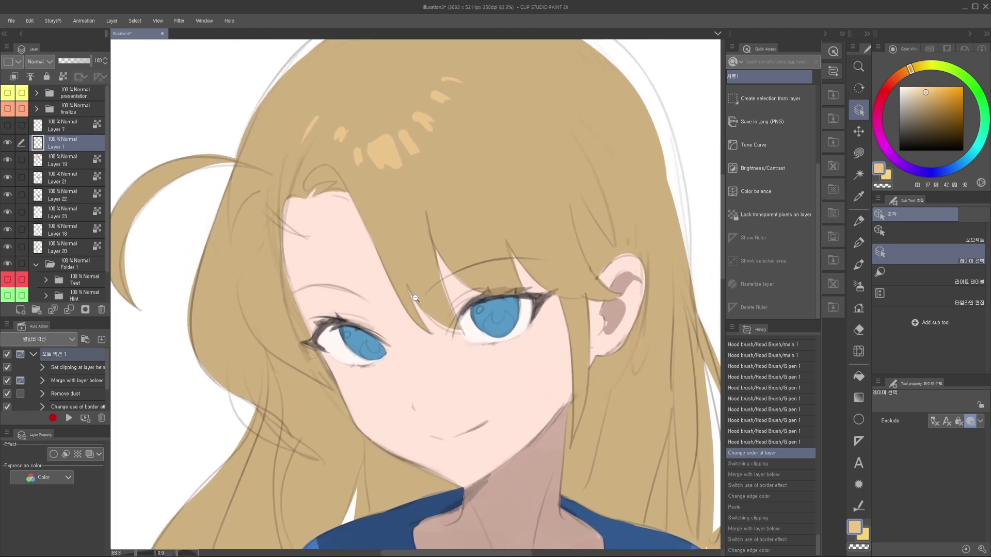
scroll(419, 293, "down", 3)
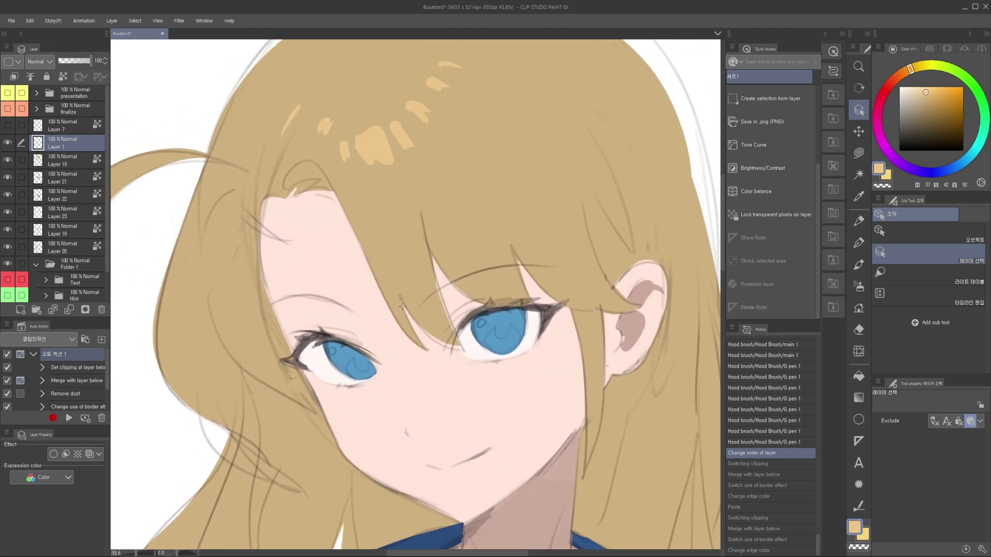
mouse_move(351, 256)
left_mouse_down()
mouse_move(357, 282)
mouse_move(342, 281)
left_mouse_up()
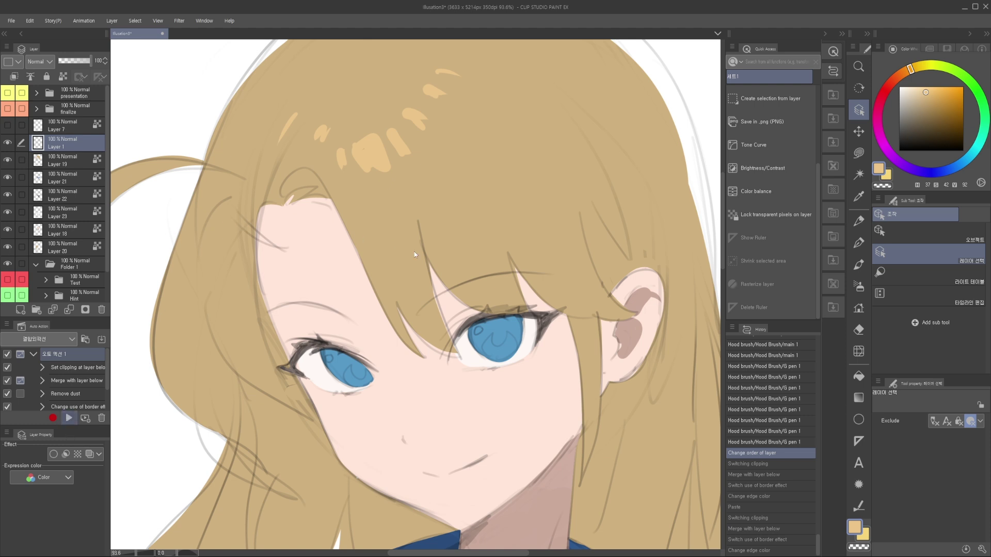
left_click_drag(439, 318, 429, 292)
scroll(440, 310, "up", 1)
left_click_drag(545, 293, 449, 270)
scroll(449, 269, "down", 4)
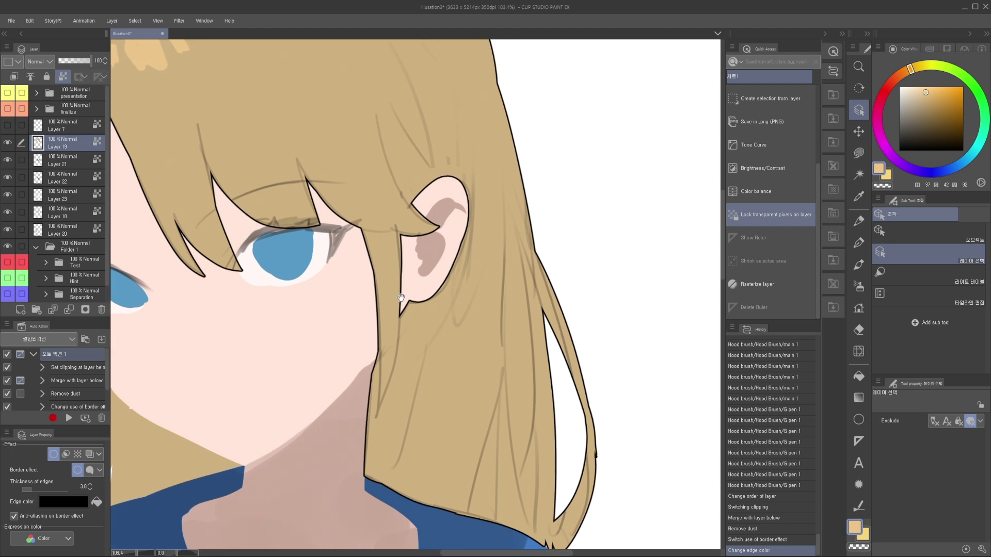
left_click_drag(410, 323, 419, 318)
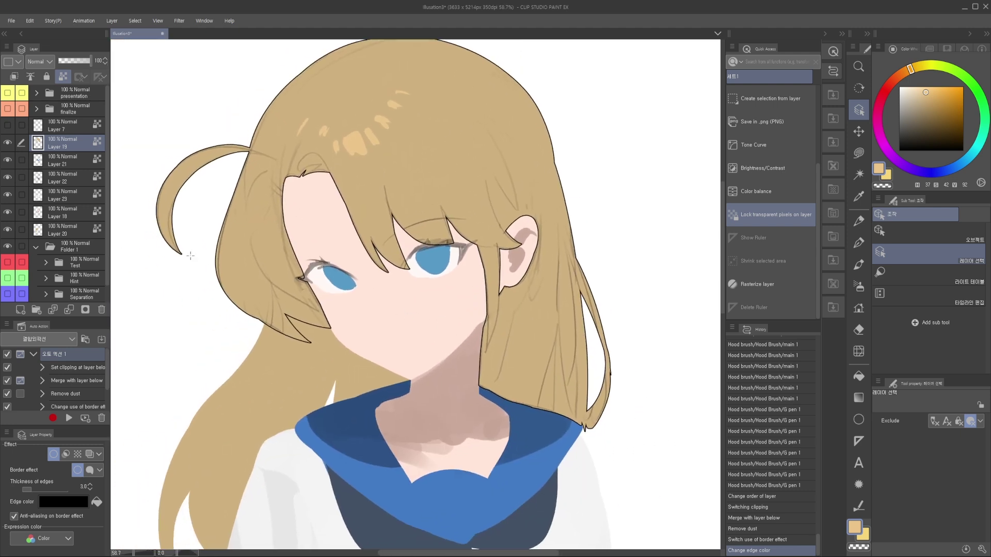
left_click_drag(347, 299, 364, 288)
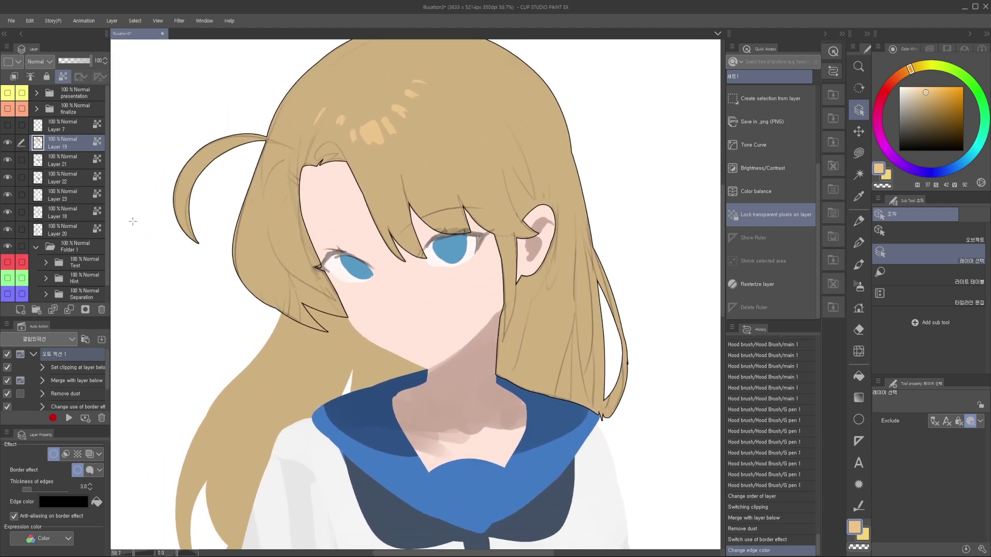
Step: Paste the sketch lines above Layer 21 and run 오토 액션 1 to merge them into the collar with a black border
left_click(71, 164)
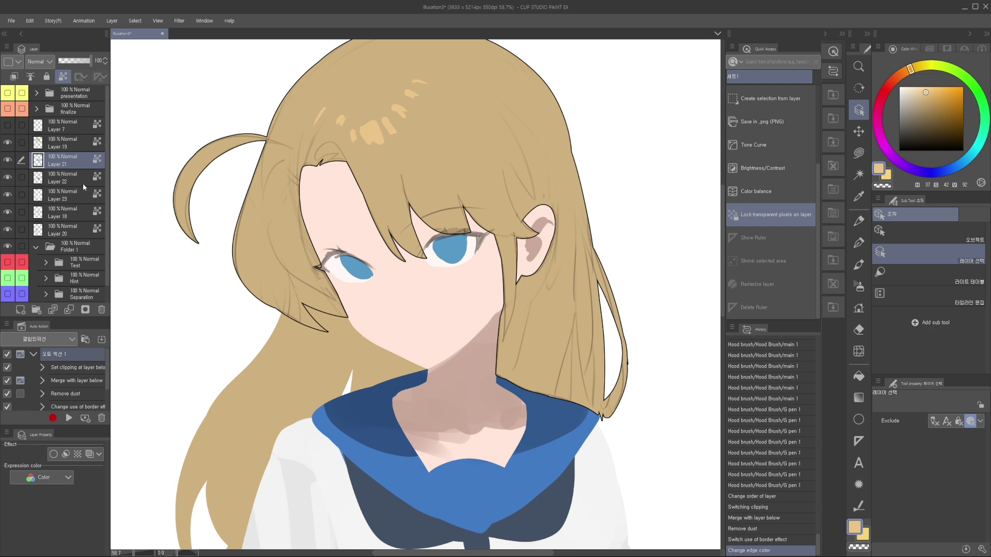
key("ctrl+v")
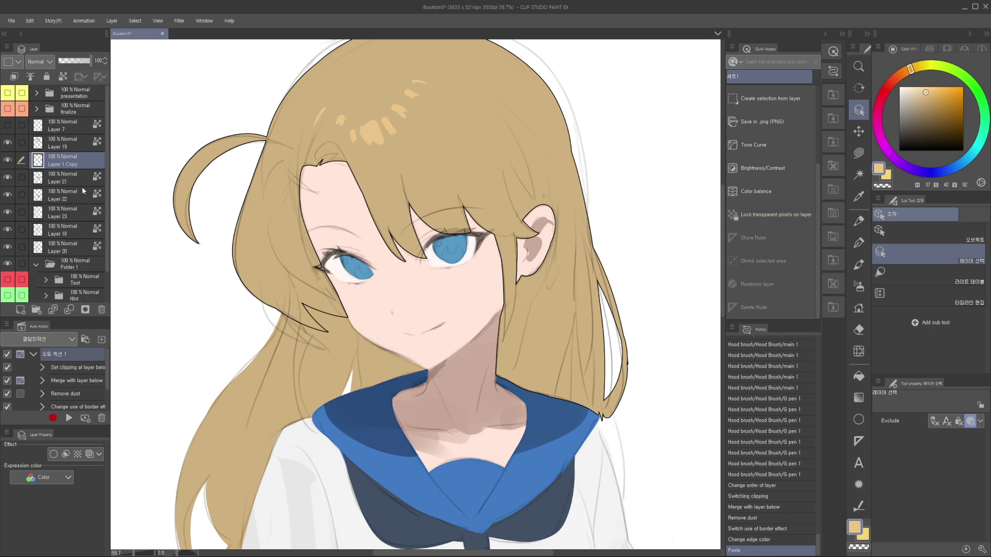
left_click(71, 419)
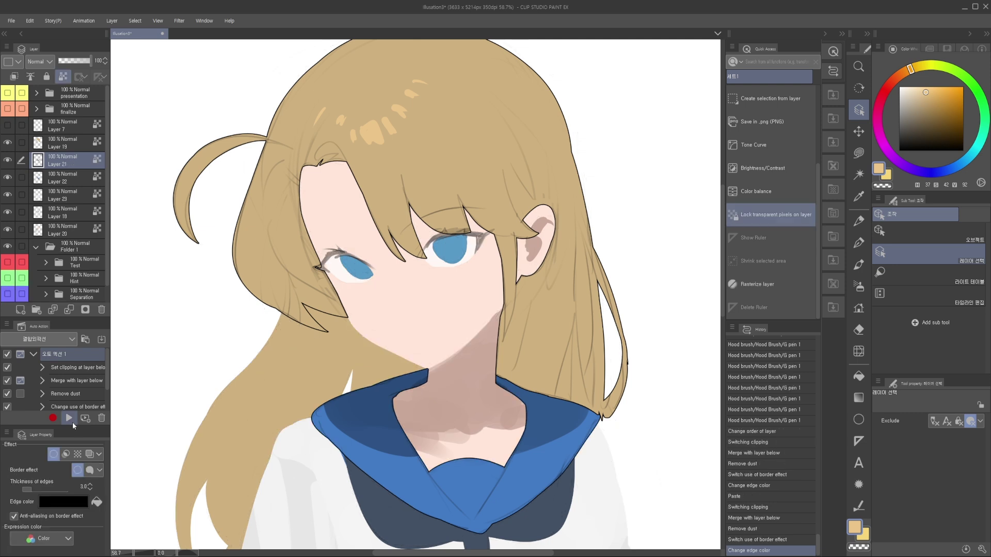
Step: Paste the sketch lines above Layer 22 and merge them into the dark neckerchief with 오토 액션 1
left_click(79, 180)
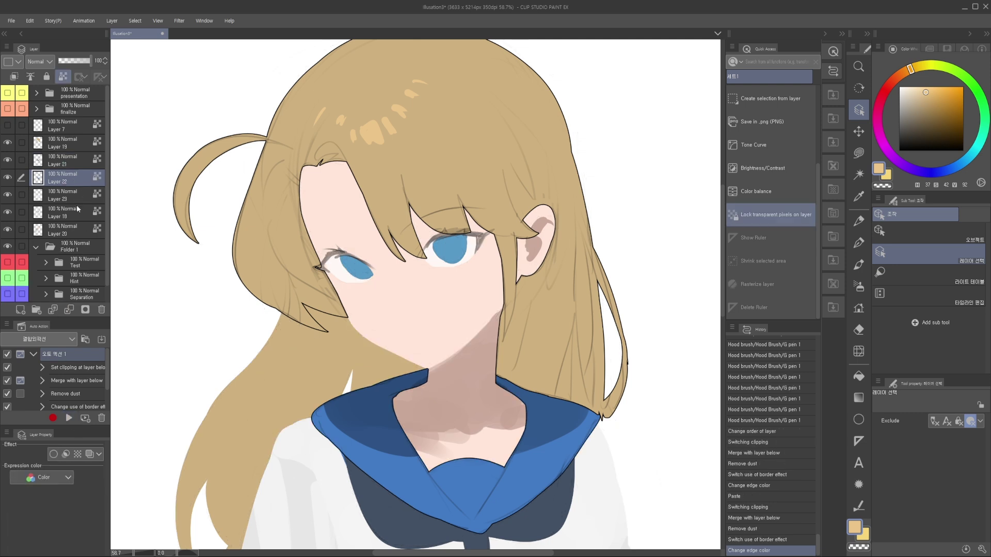
key("ctrl+v")
left_click(70, 420)
Step: Paste the sketch lines above Layer 23 and merge them into the white shirt with 오토 액션 1
left_click(72, 193)
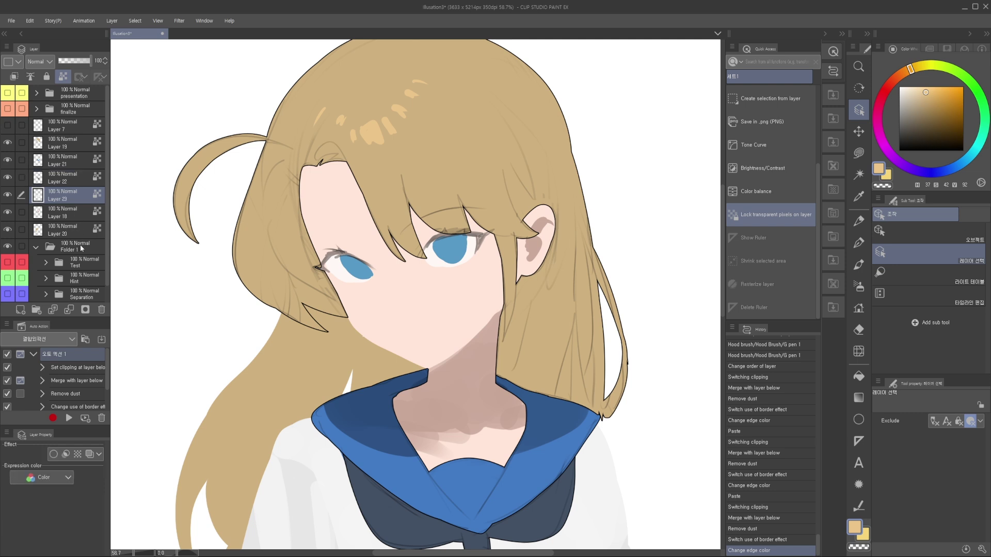
key("ctrl+v")
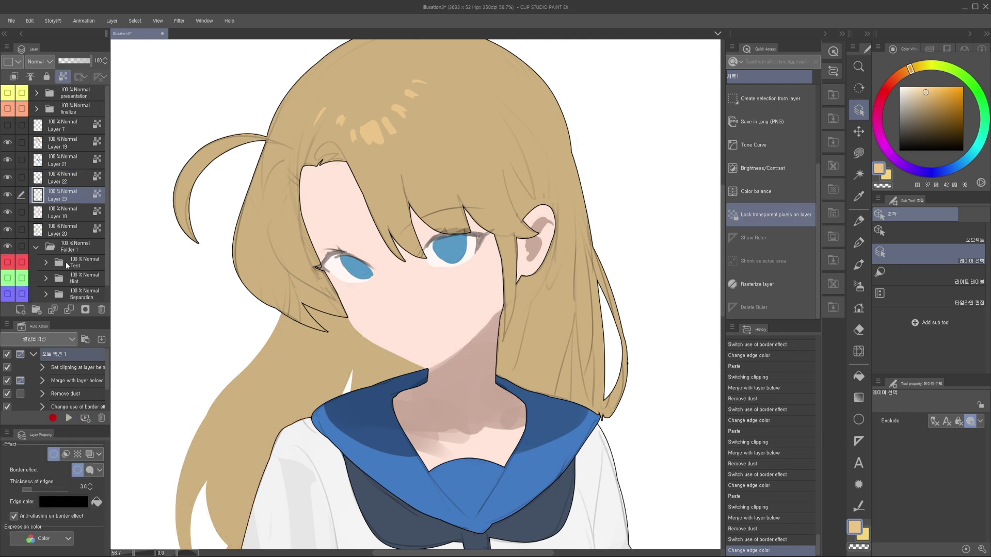
Step: Paste the sketch lines above Layer 18 and Layer 20 in turn, merging them into the skin and back hair with 오토 액션 1
left_click(68, 212)
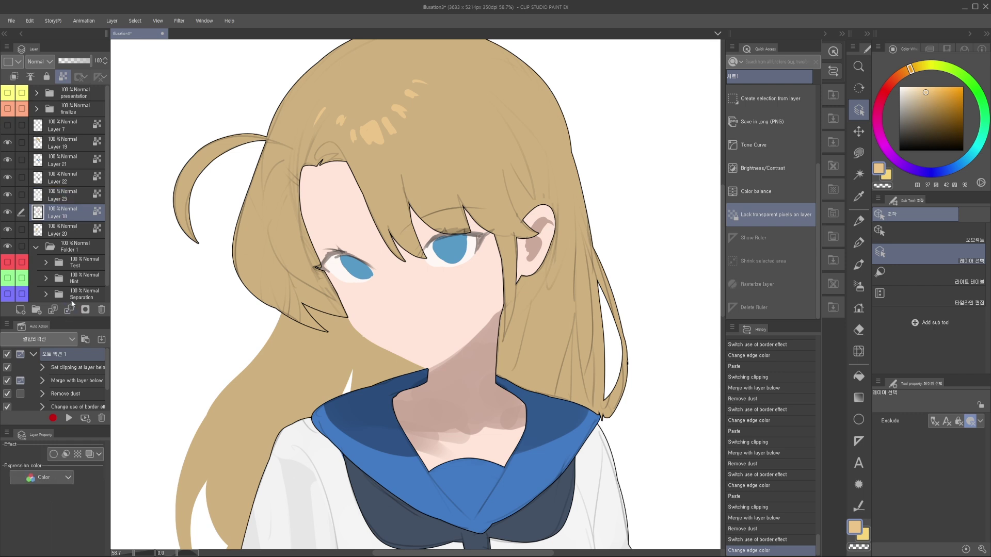
key("ctrl+v")
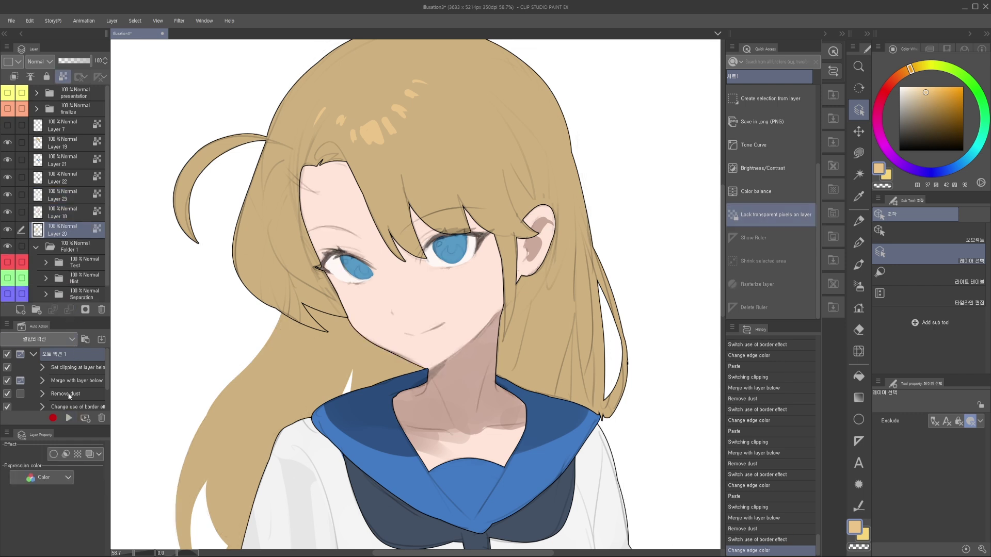
key("ctrl+v")
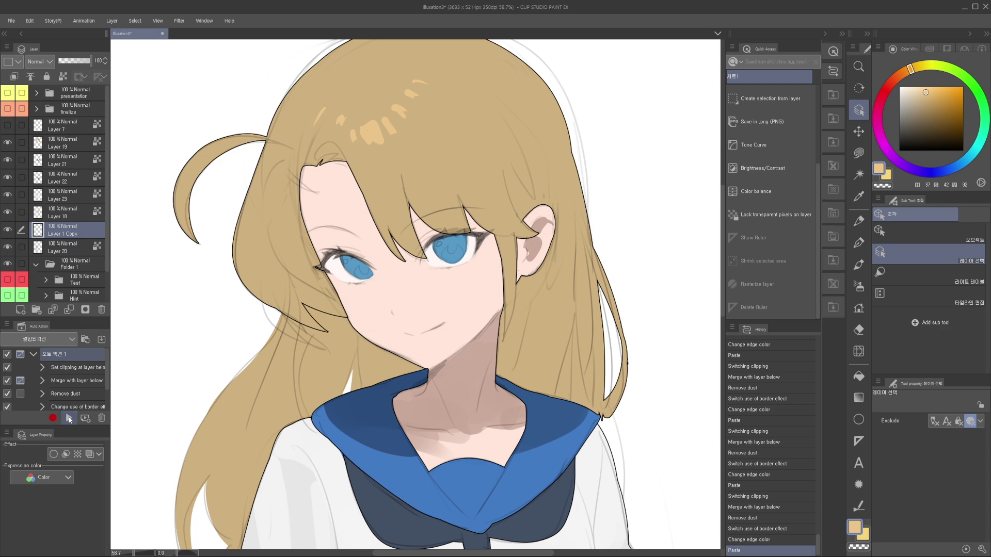
left_click(70, 419)
Step: Examine the merged sketch lines and black borders on the face, hair and uniform, with the hair layer and G pen selected
left_click_drag(423, 429, 438, 297)
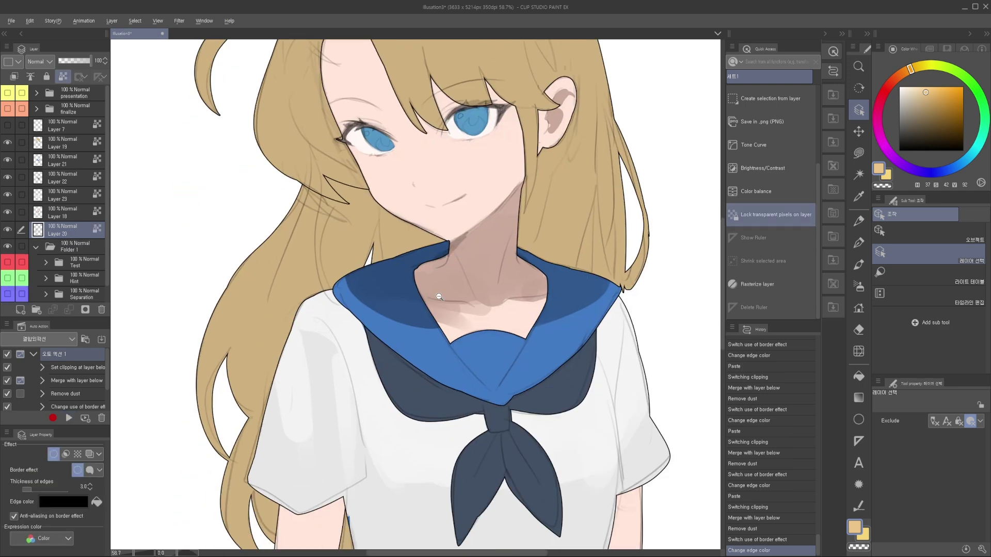
scroll(438, 297, "down", 2)
left_click_drag(441, 365, 435, 317)
scroll(435, 318, "up", 4)
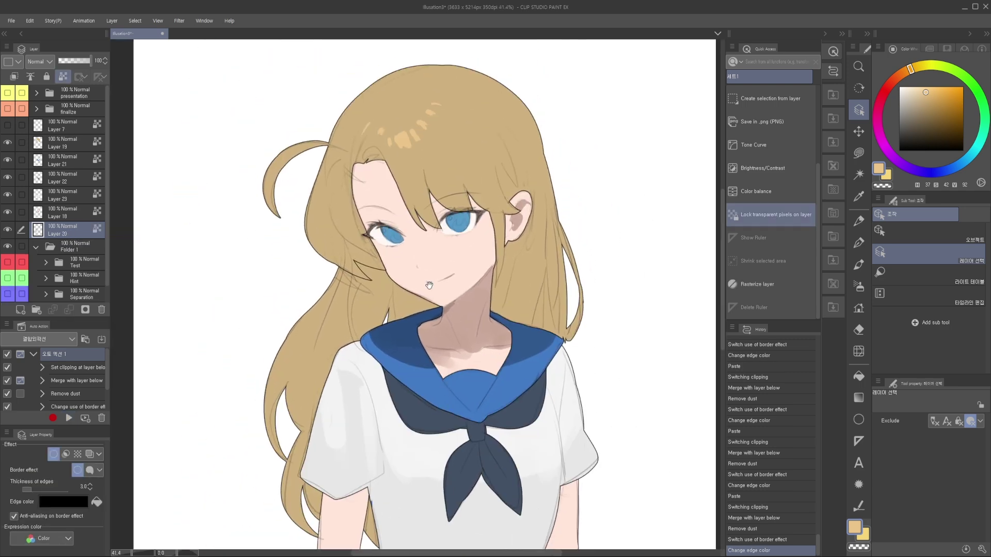
scroll(417, 282, "down", 5)
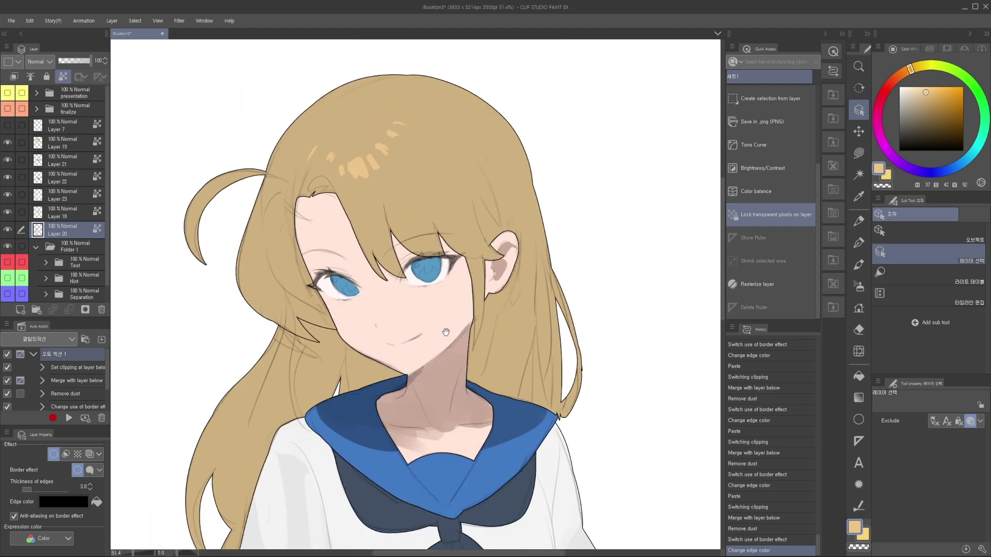
left_click(490, 284)
key("p")
scroll(480, 202, "up", 3)
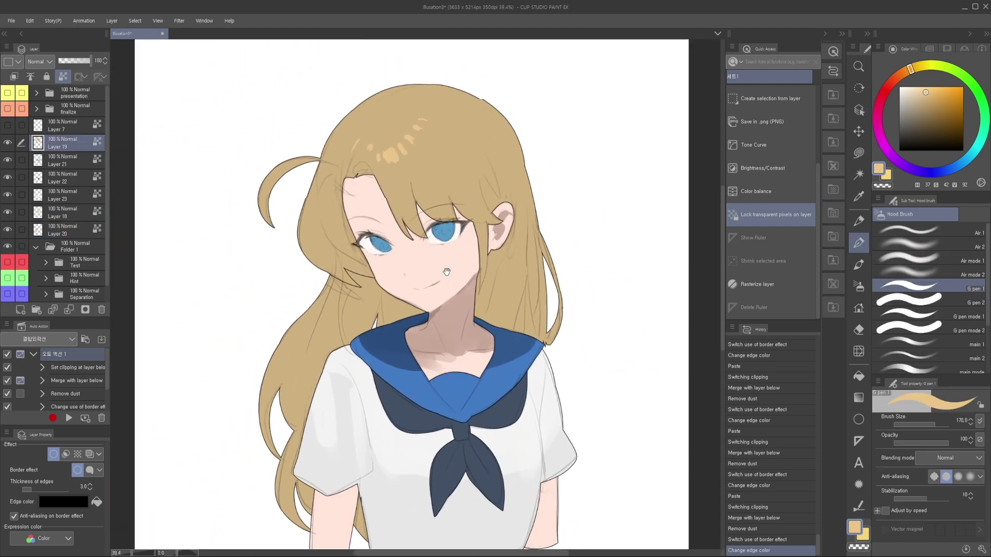
scroll(480, 202, "up", 5)
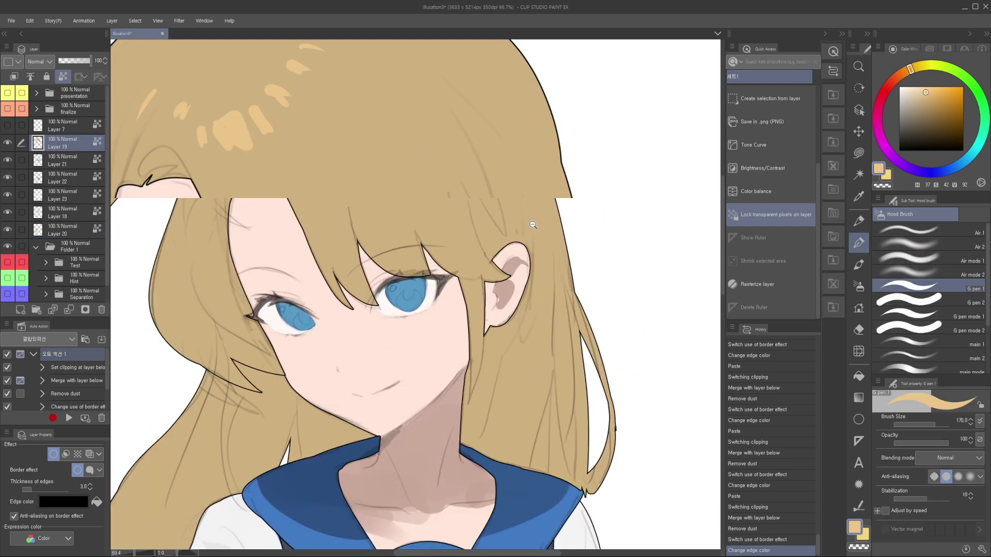
scroll(533, 225, "down", 3)
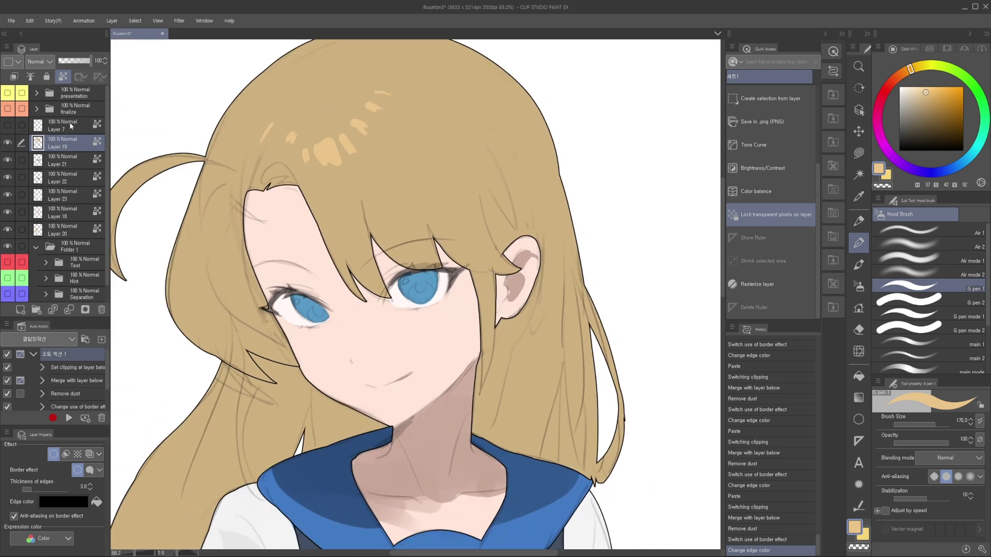
Step: Show the presentation folder and examine the dark-haired girl's hair, face, hand and white shirt
left_click(69, 124)
left_click(8, 94)
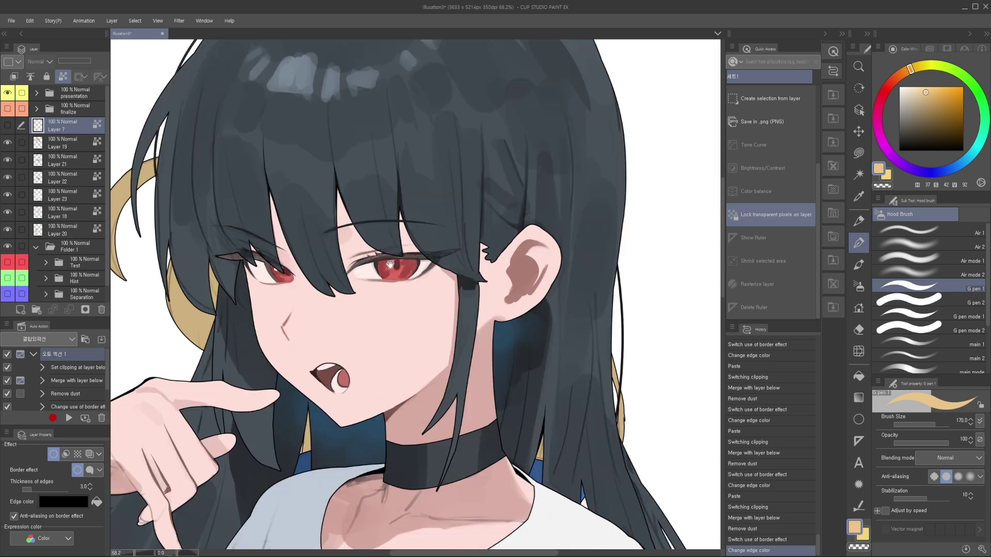
scroll(380, 260, "up", 3)
scroll(393, 273, "down", 3)
scroll(394, 290, "down", 5)
scroll(485, 322, "down", 4)
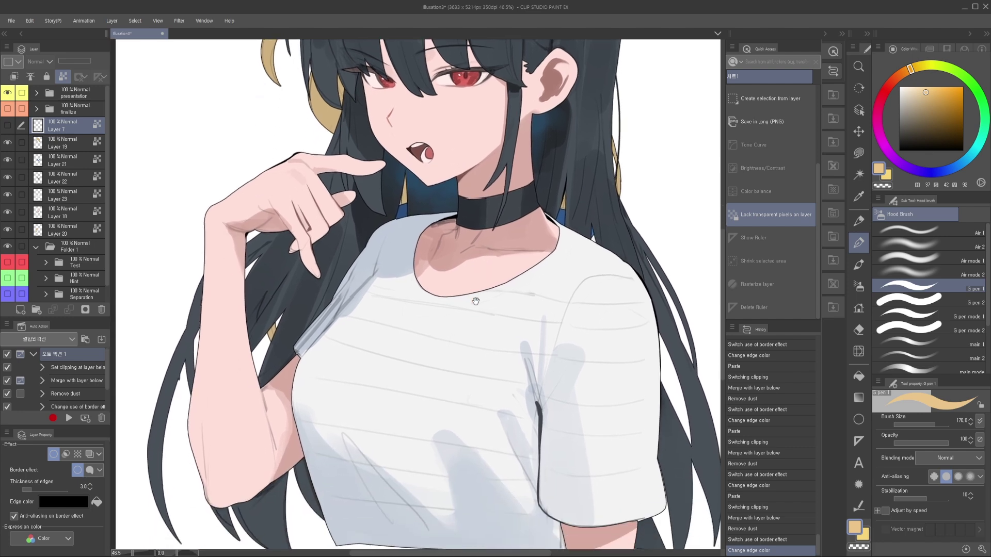
left_click_drag(476, 304, 477, 291)
scroll(475, 321, "down", 3)
scroll(476, 319, "up", 1)
left_click_drag(487, 234, 481, 320)
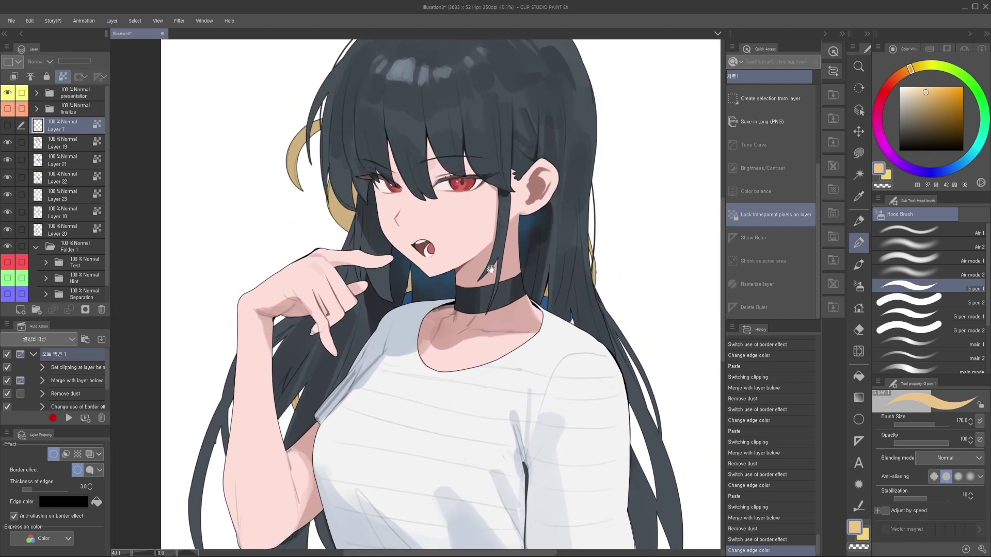
scroll(488, 277, "up", 6)
scroll(528, 274, "up", 4)
scroll(483, 264, "down", 9)
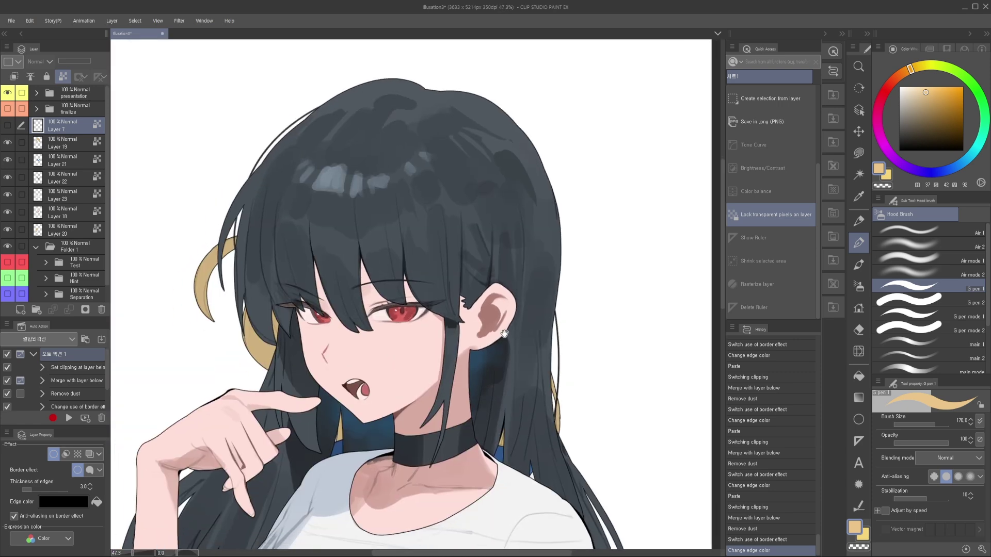